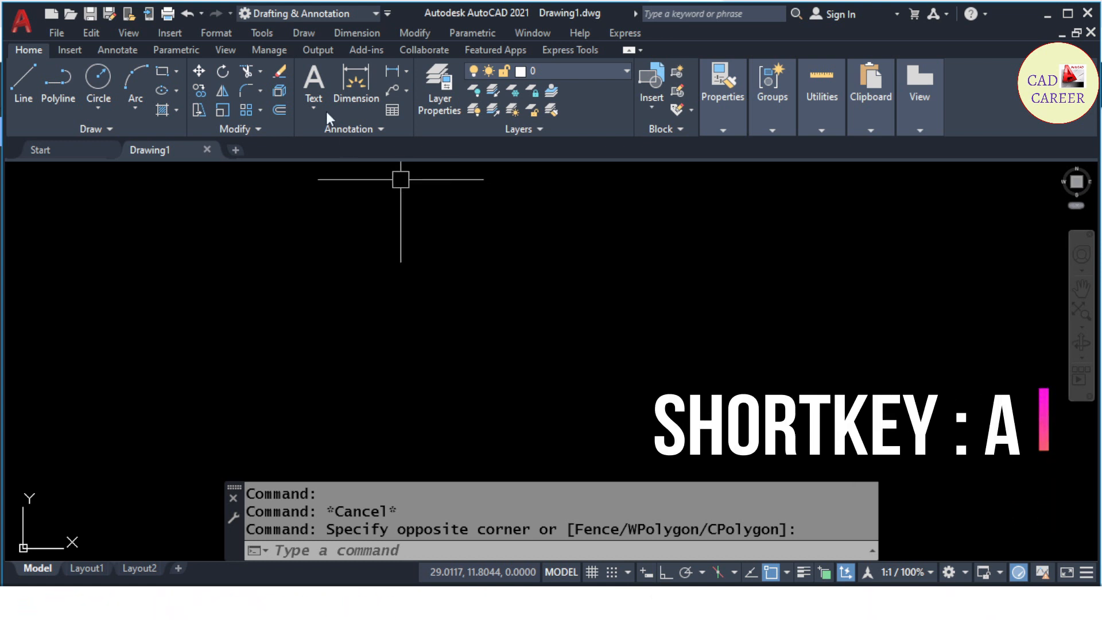
left_click(304, 33)
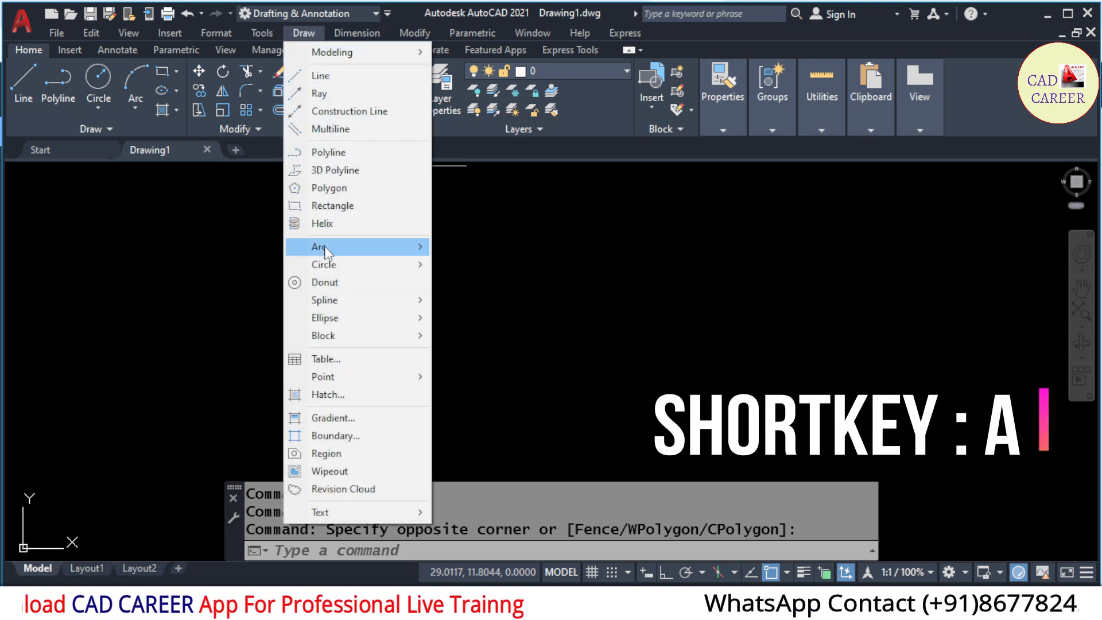
mouse_move(326, 251)
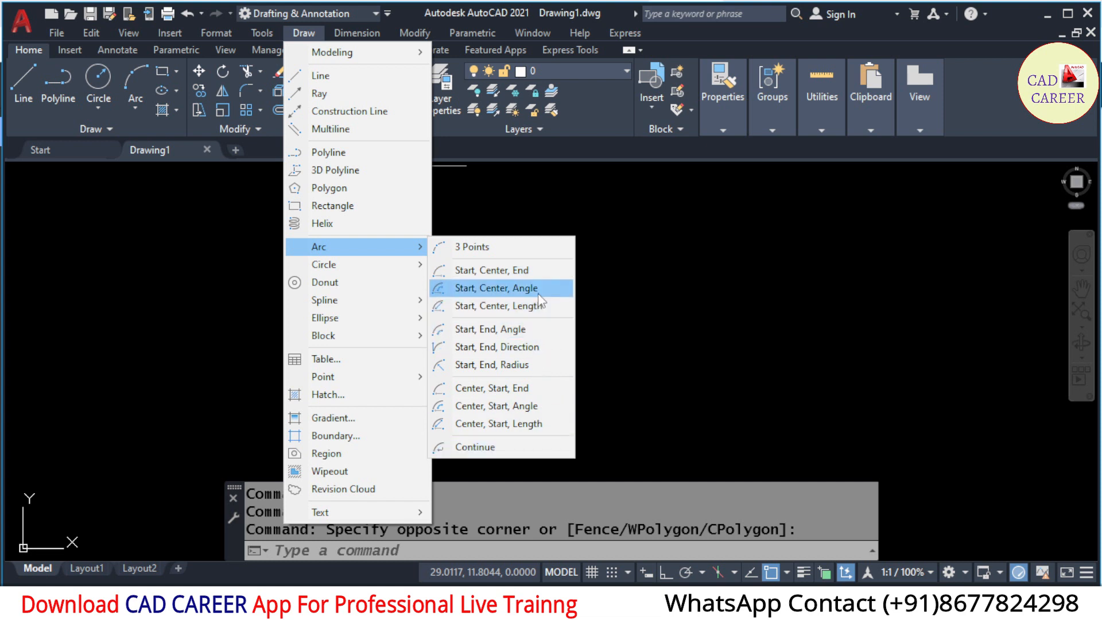
left_click(693, 292)
left_click(630, 335)
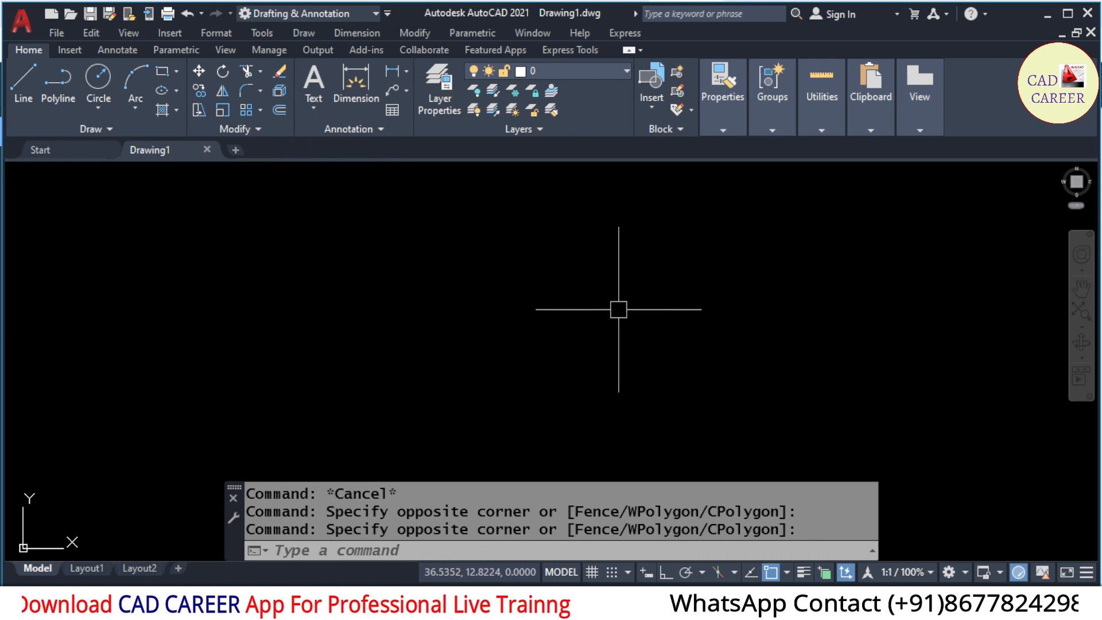
left_click(136, 110)
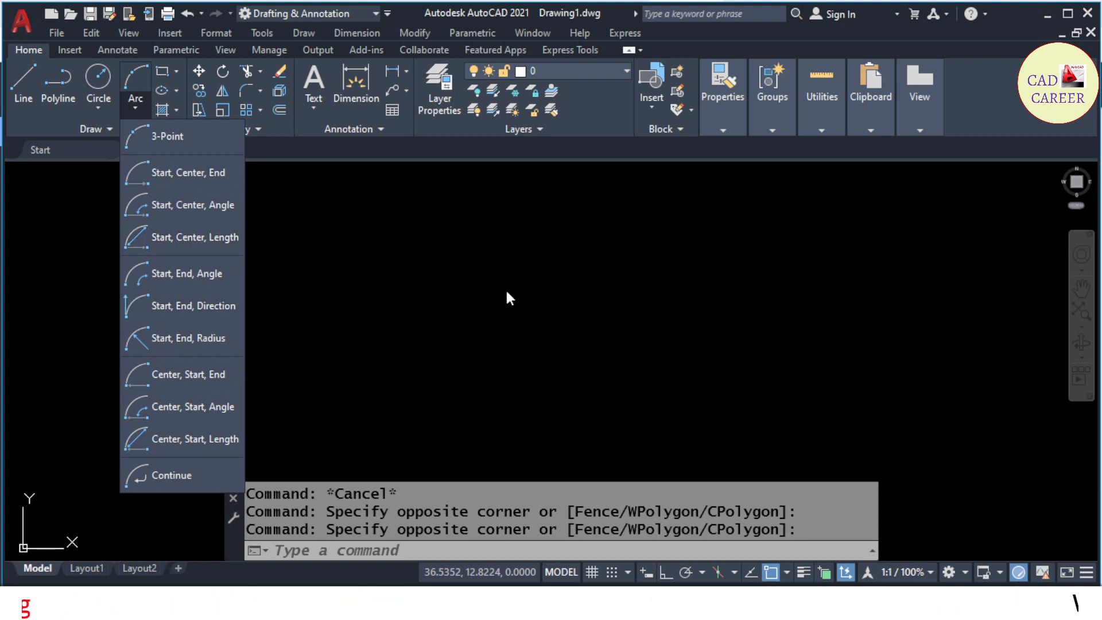
left_click(522, 285)
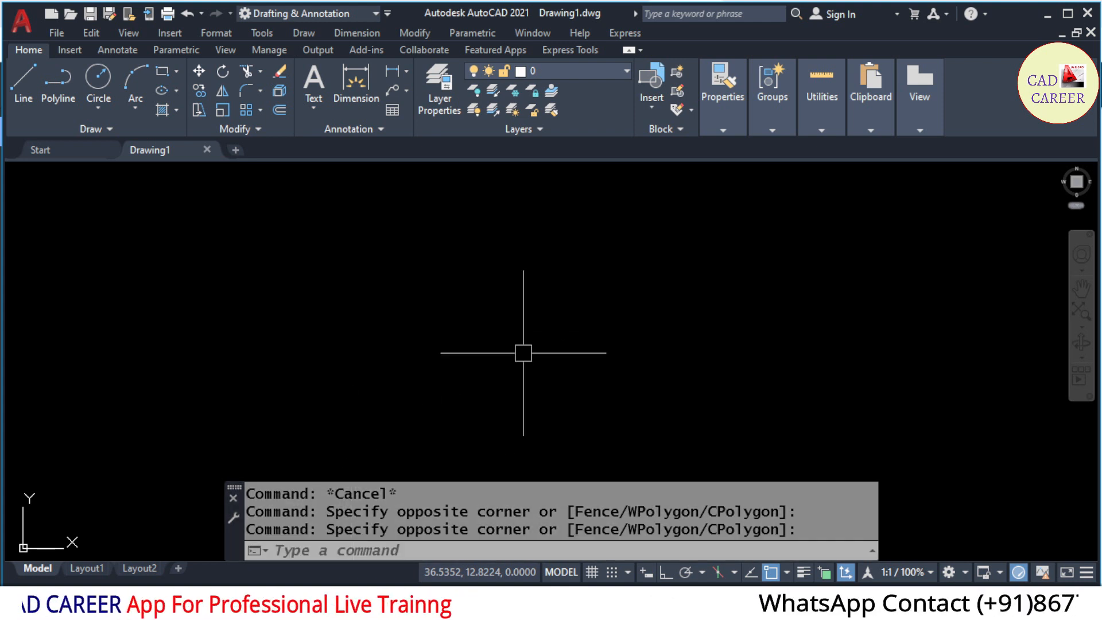
type("A")
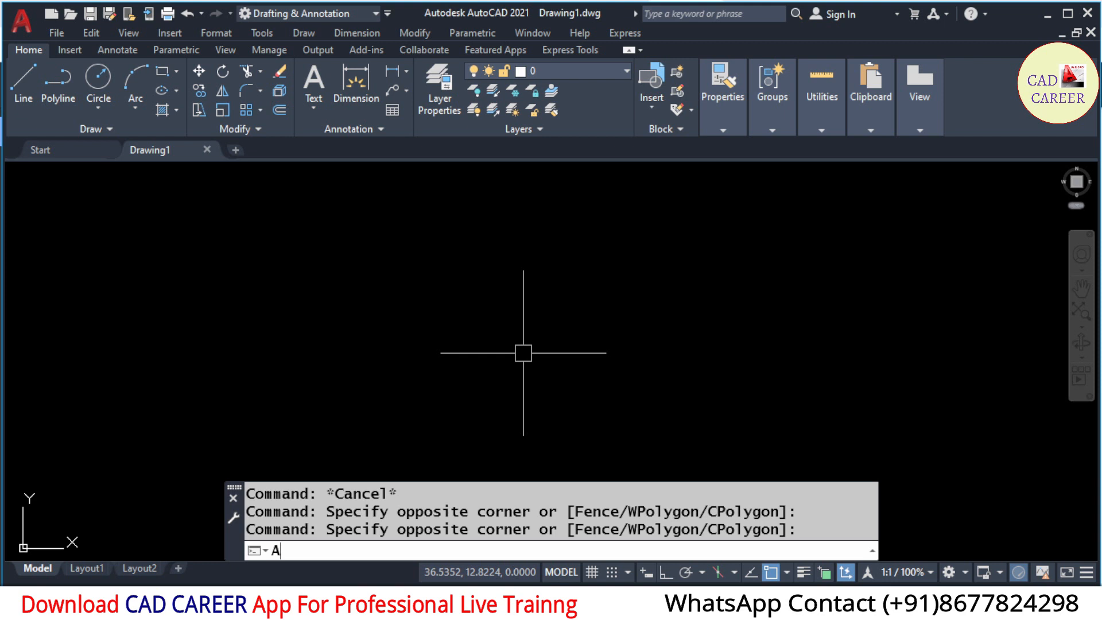
key("Return")
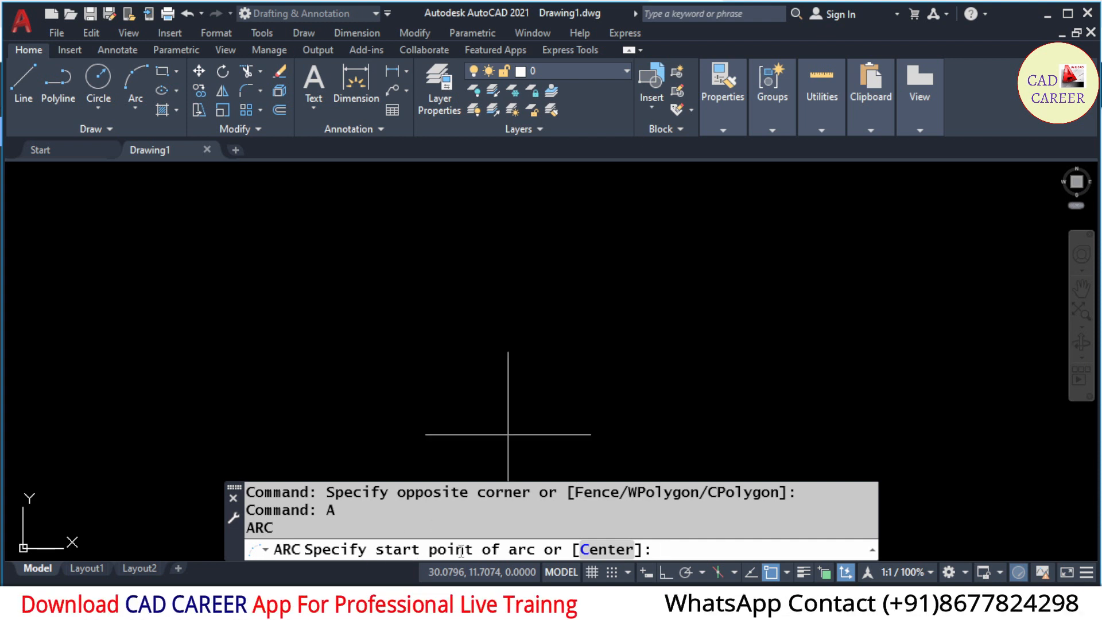
left_click(365, 390)
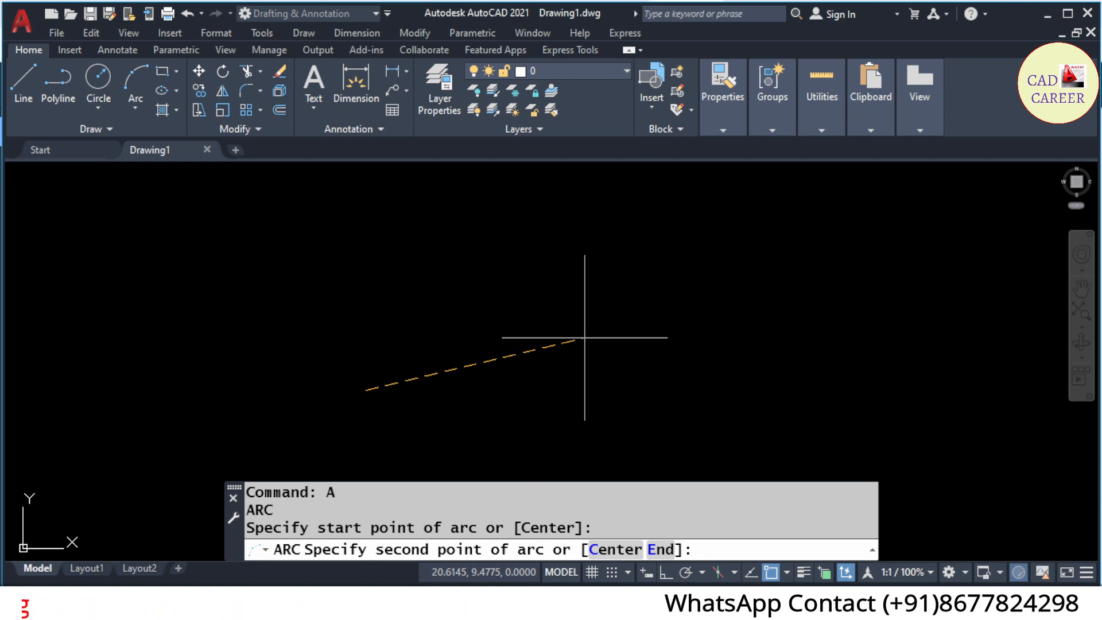
key("Escape")
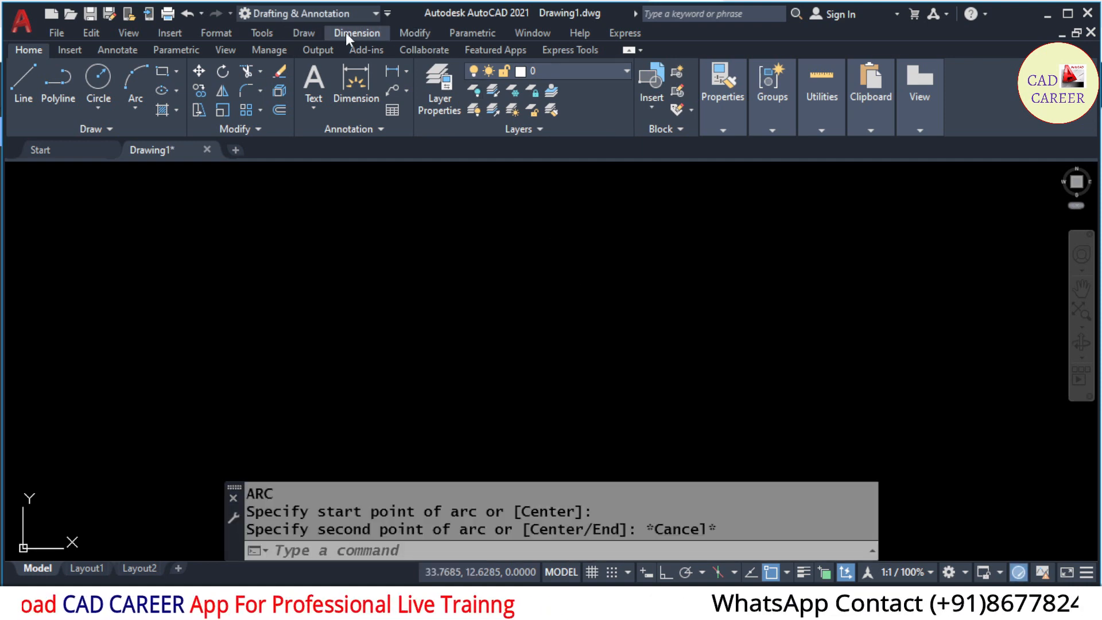
Draw an upward-bulging three-point arc freehand in the middle of the empty drawing area.
left_click(304, 33)
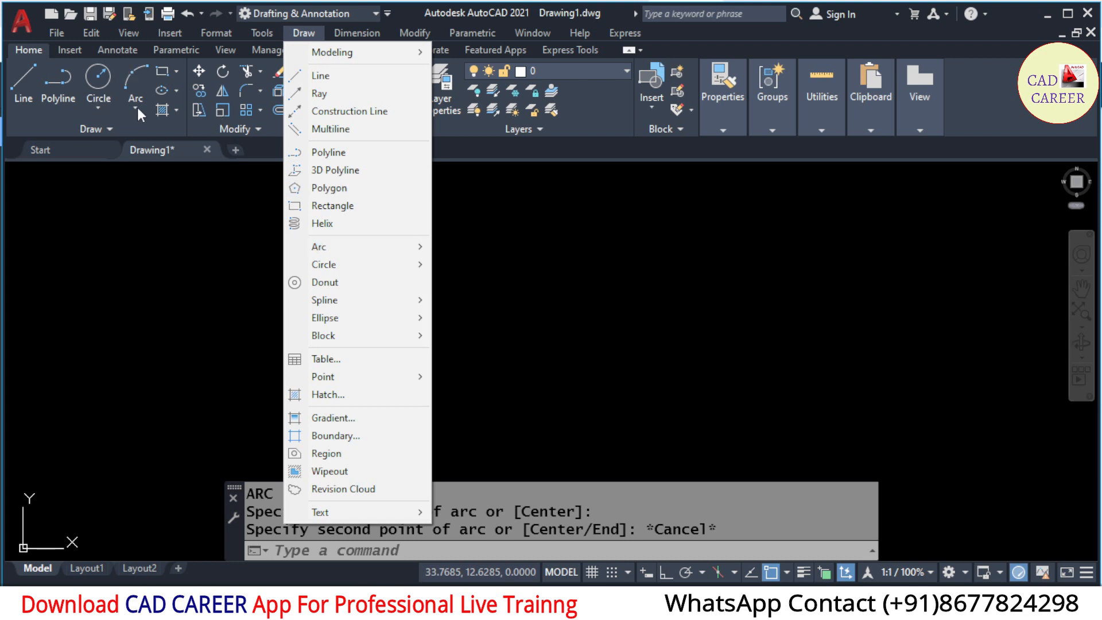
mouse_move(367, 248)
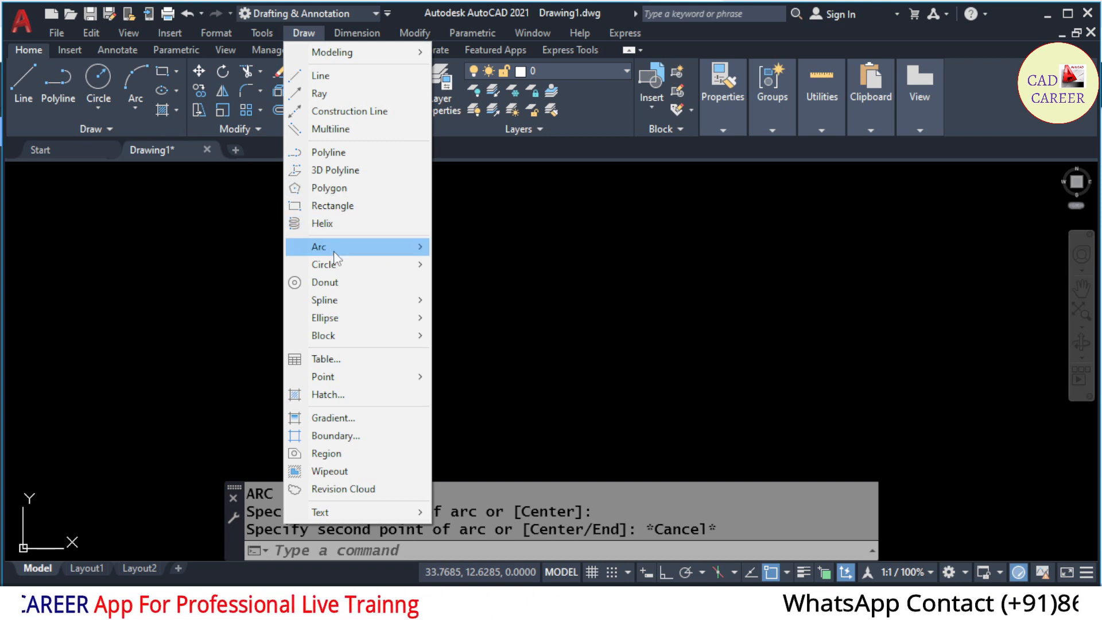
mouse_move(336, 258)
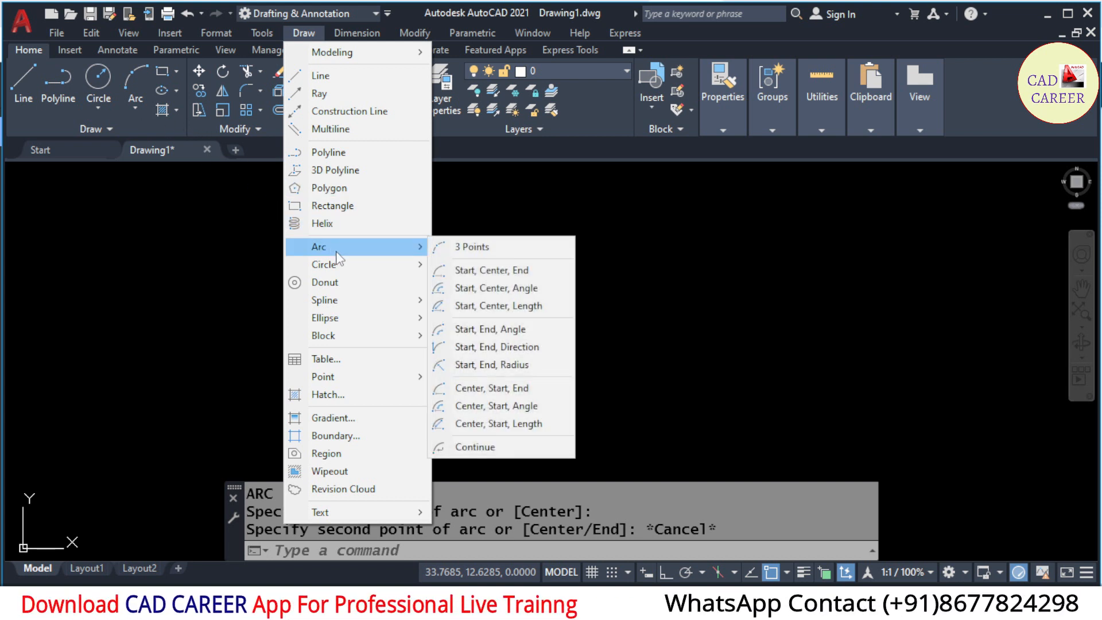
left_click(516, 251)
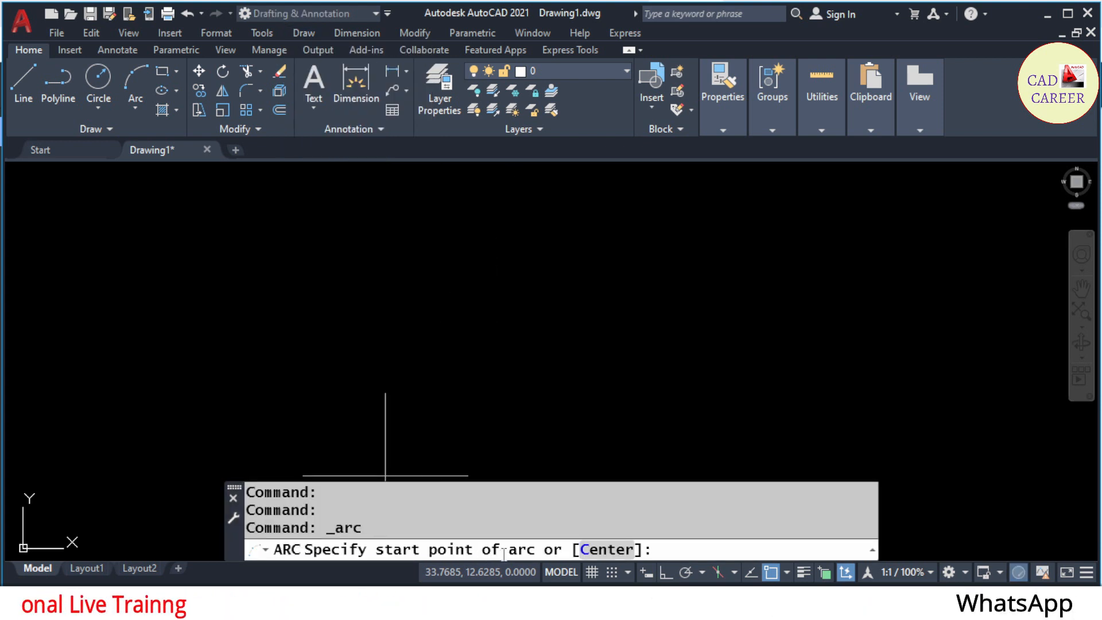
left_click(333, 375)
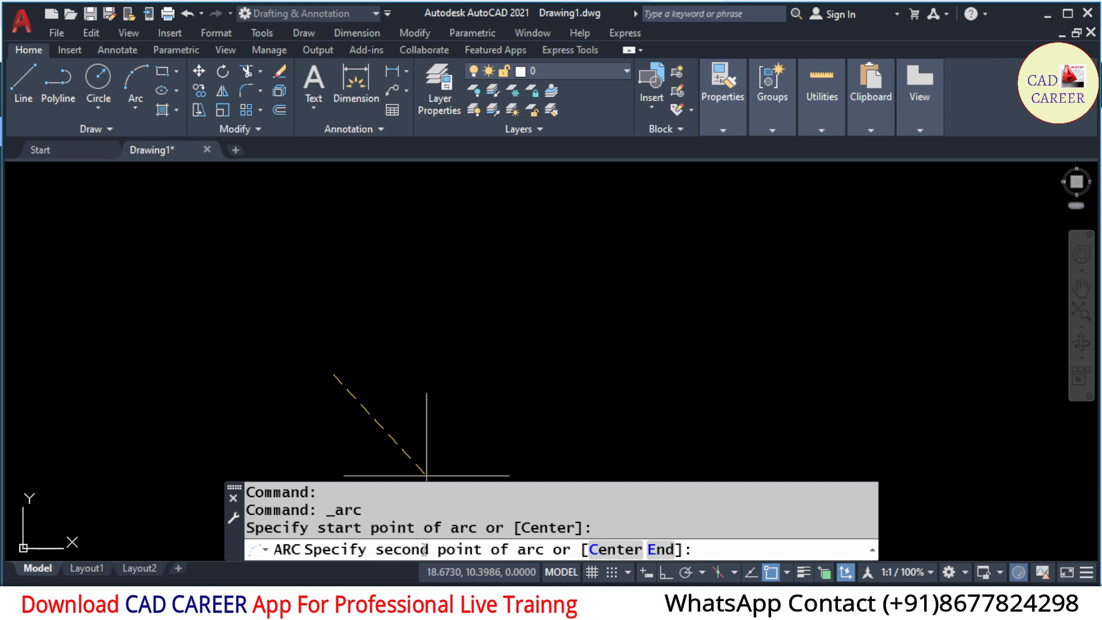
left_click(443, 278)
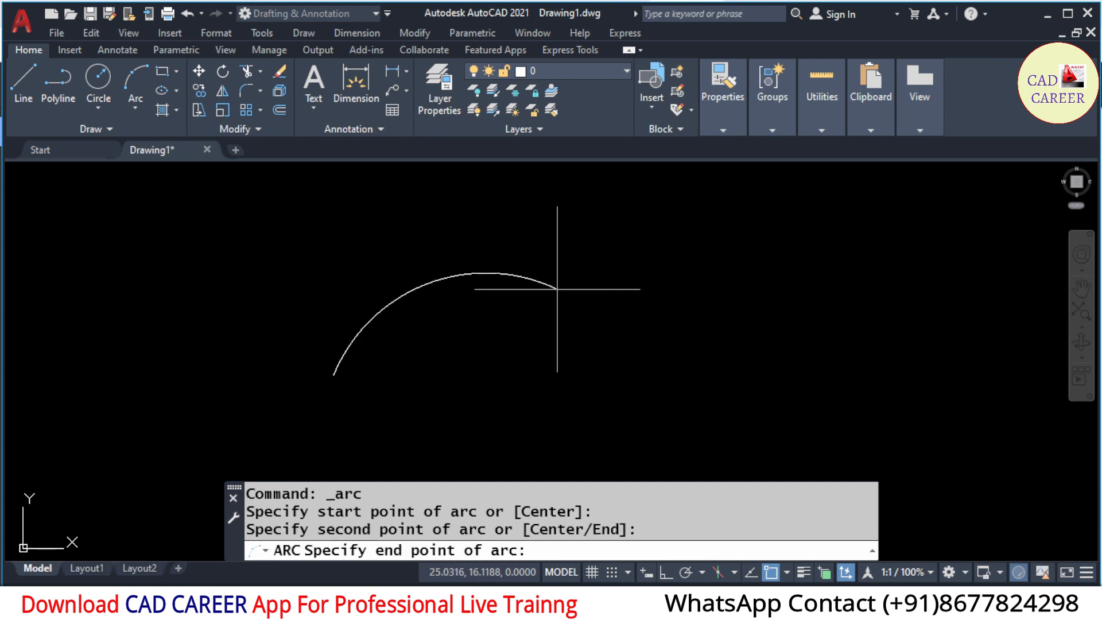
left_click(564, 292)
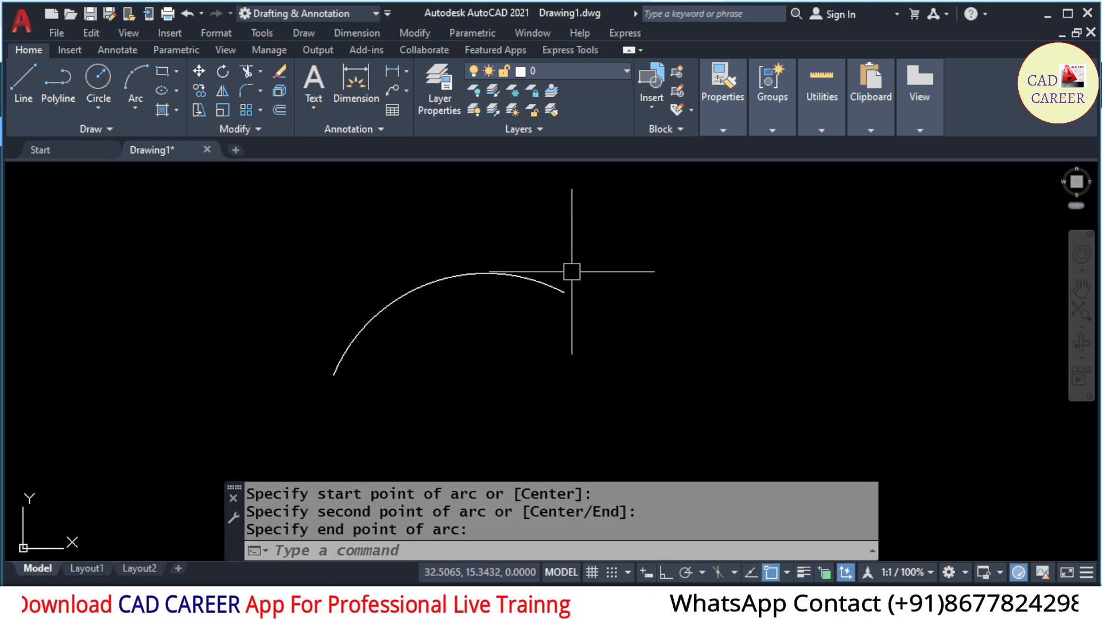
Draw a second three-point arc, bulging downward, to the right of the first arc.
left_click(138, 107)
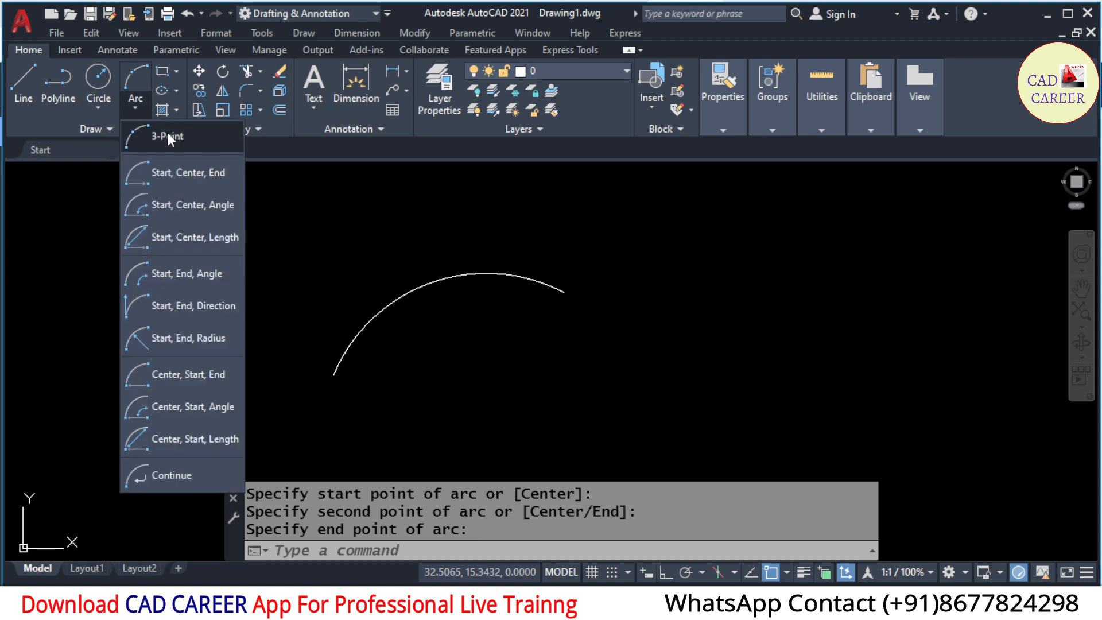
left_click(197, 136)
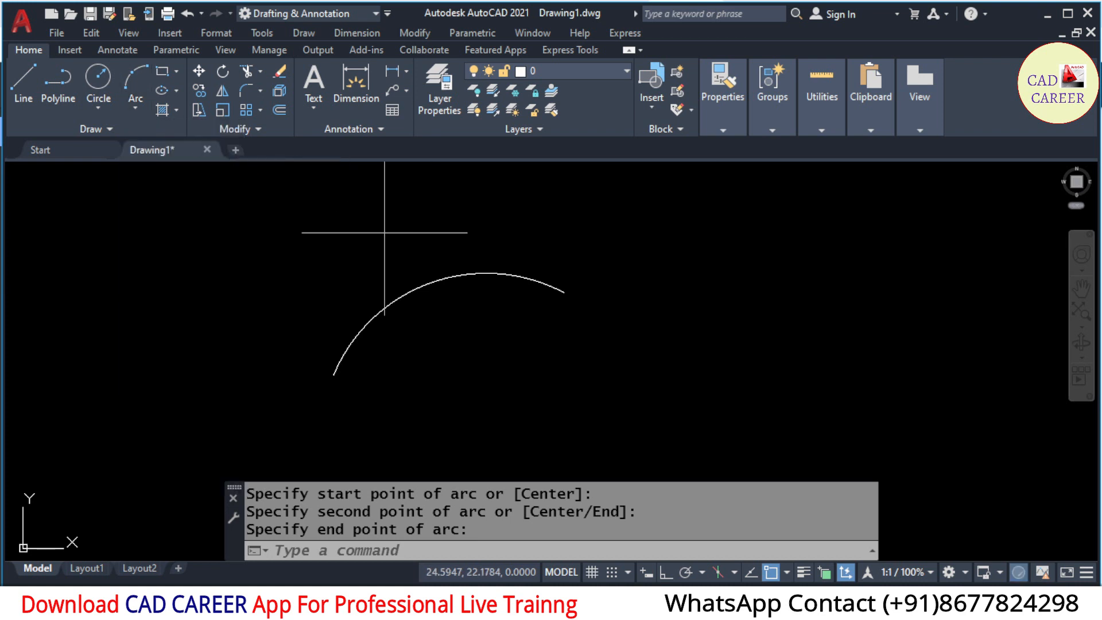
left_click(644, 363)
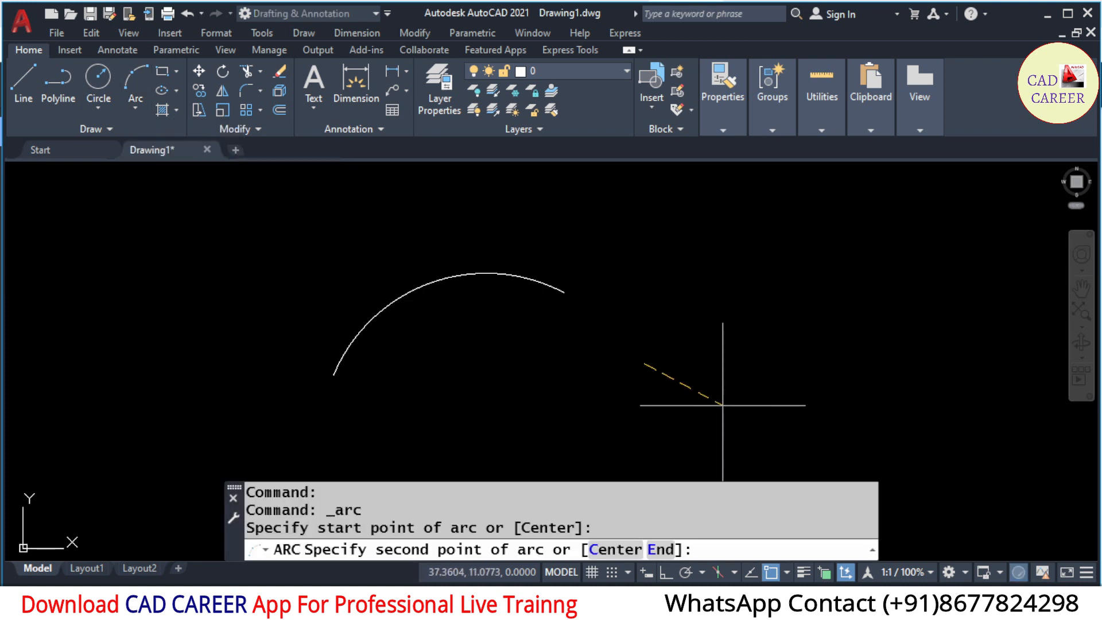
left_click(733, 402)
left_click(870, 332)
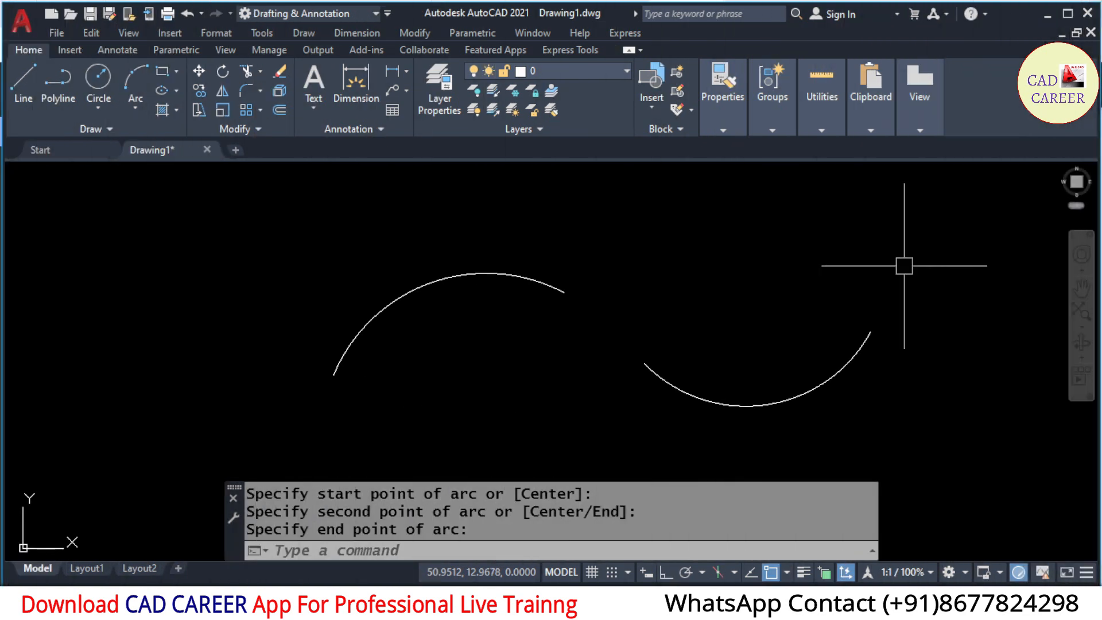
Select both freehand arcs together and erase them from the drawing.
left_click(661, 242)
left_click(528, 371)
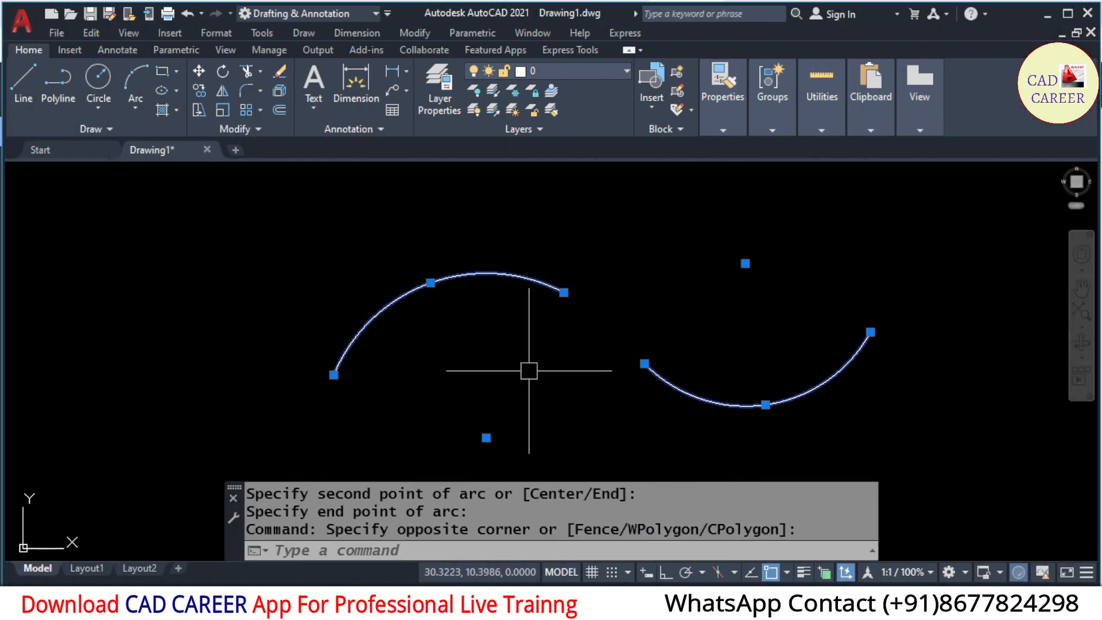
type("E")
key("Return")
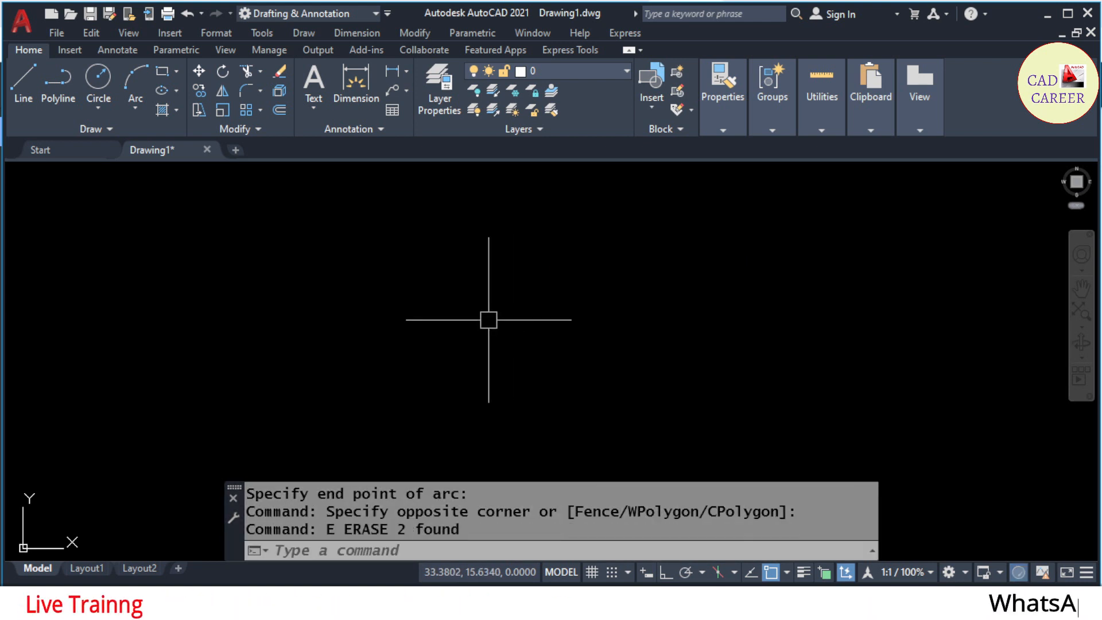
key("Escape")
key("Escape")
key("Escape")
Draw a three-point arc by coordinates, starting at 4,5, passing through 8,9 and ending at 12,5.
scroll(494, 315, "down", 2)
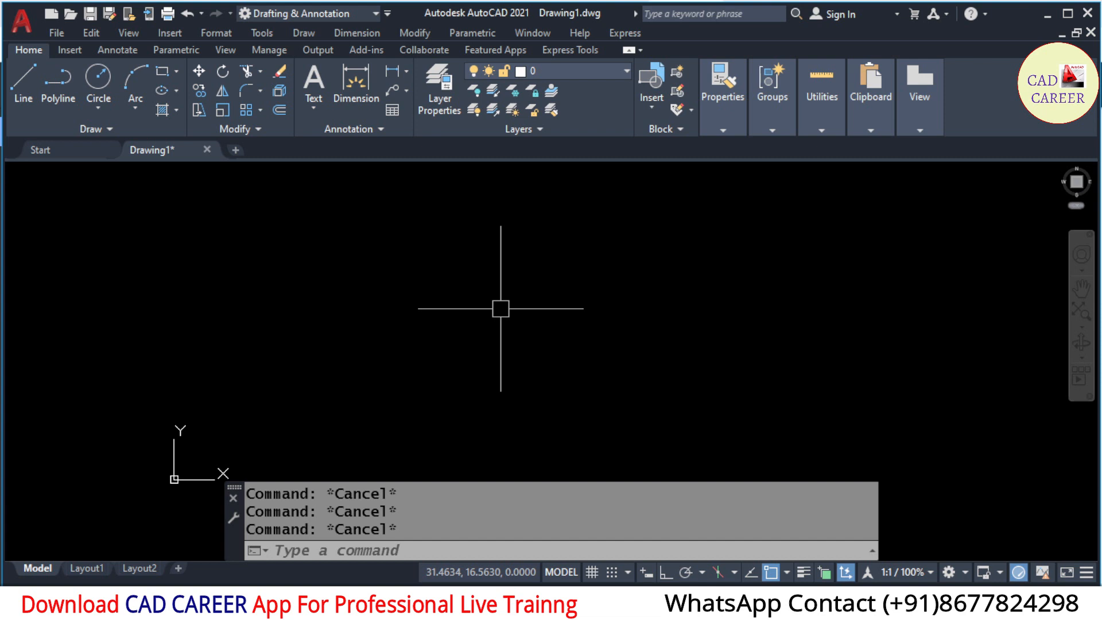
left_click(298, 28)
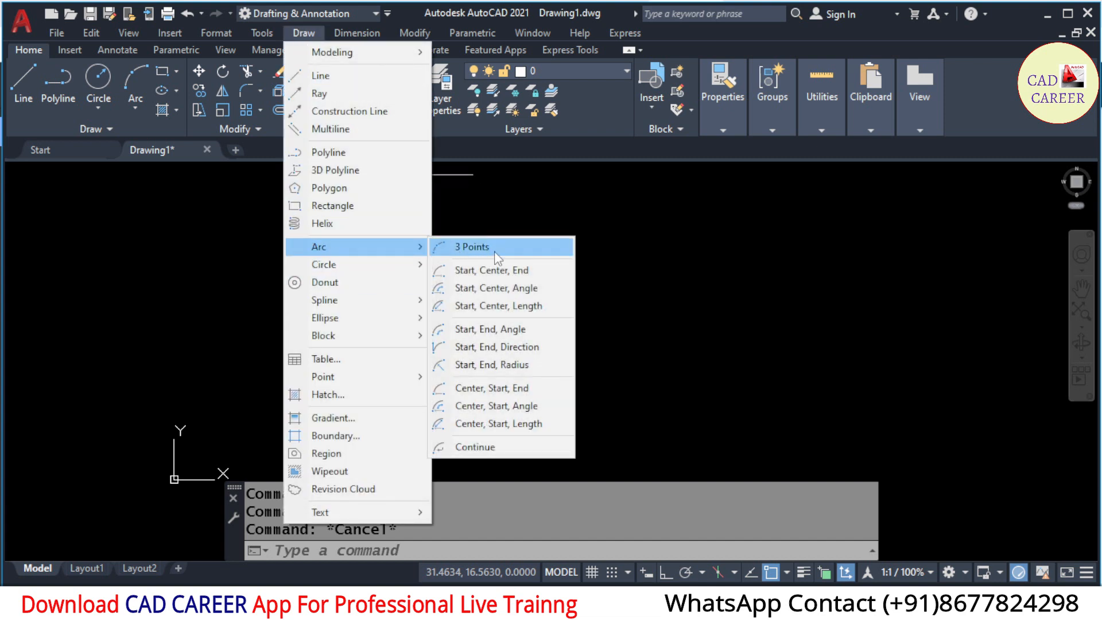
left_click(495, 253)
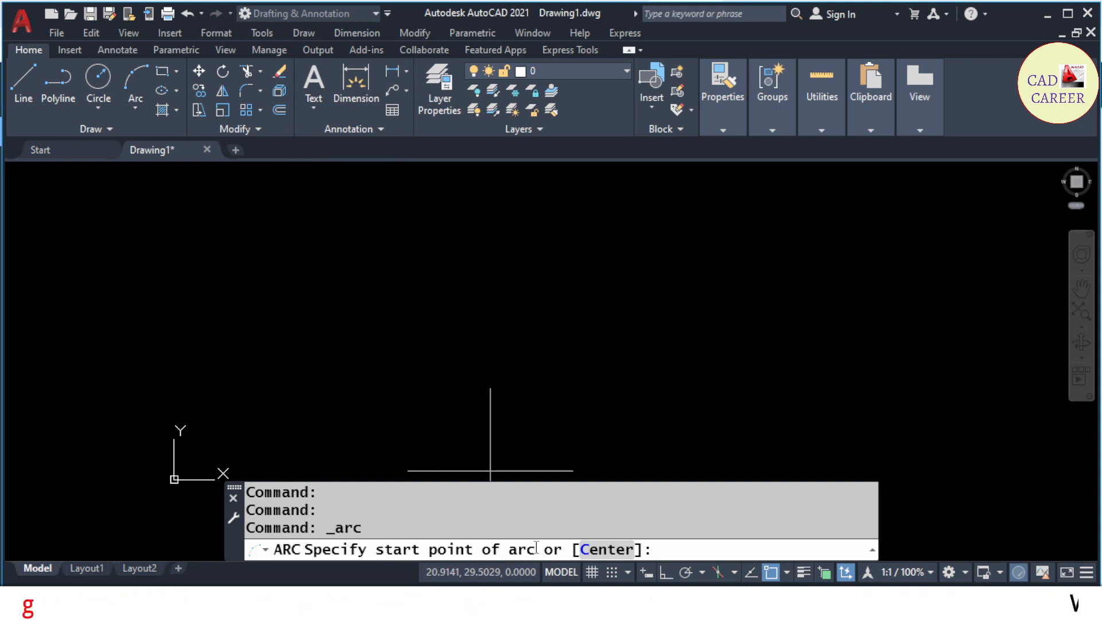
type("4")
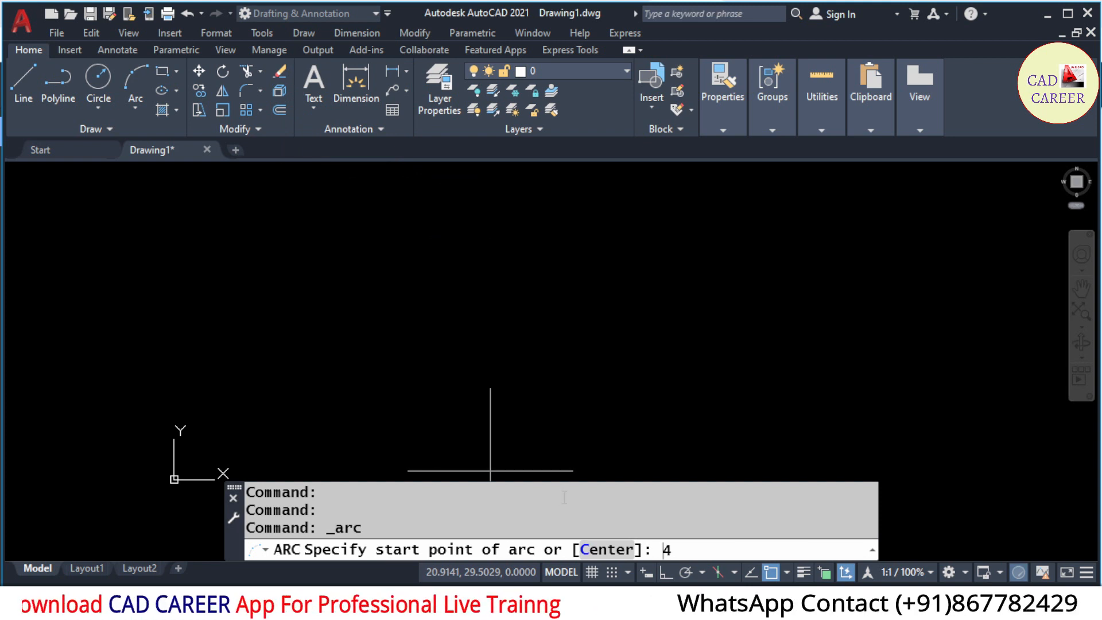
type(",5")
key("Return")
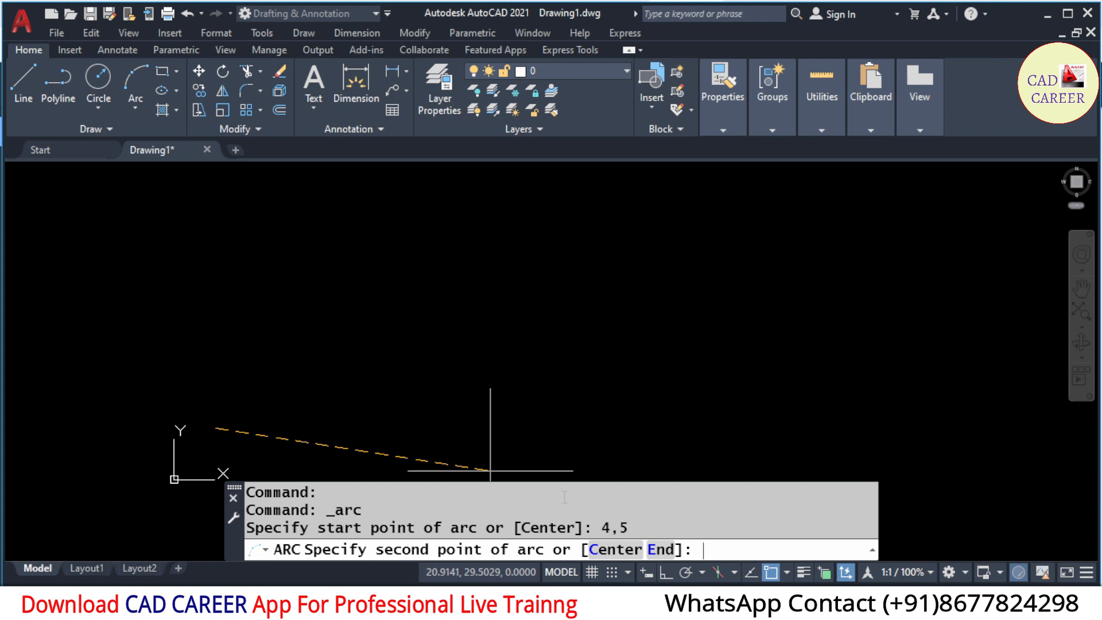
type("8,9")
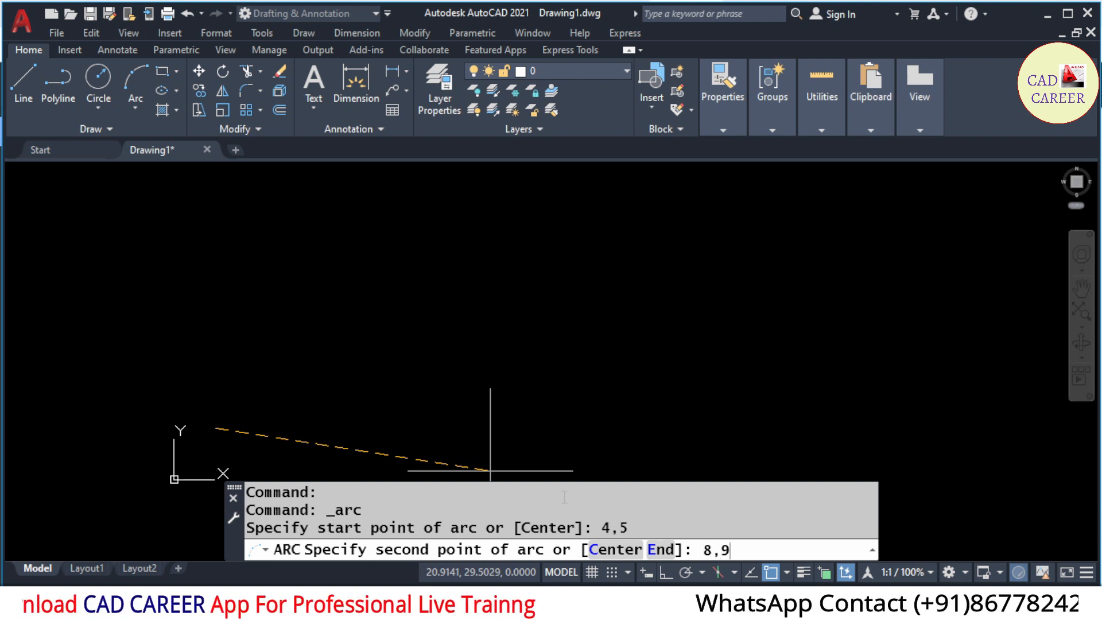
key("Return")
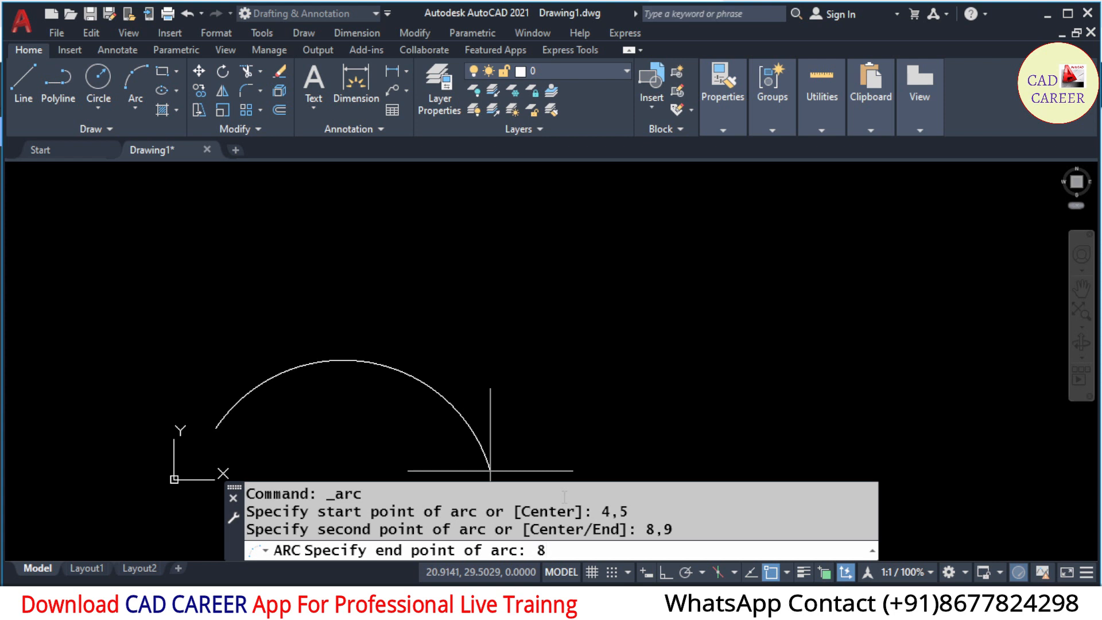
type("12,5")
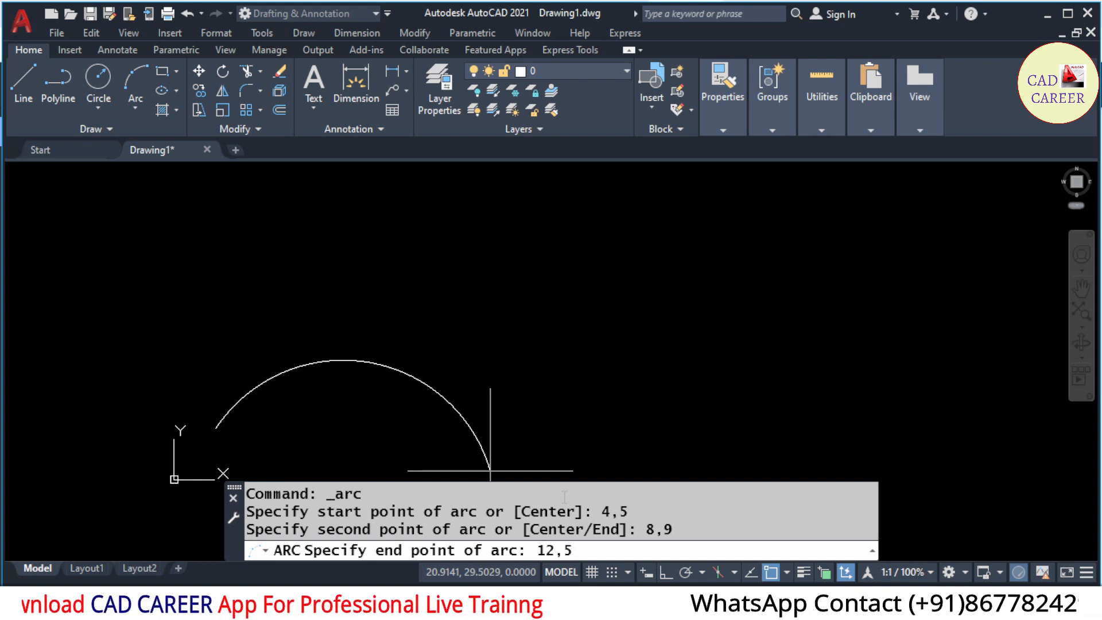
key("Return")
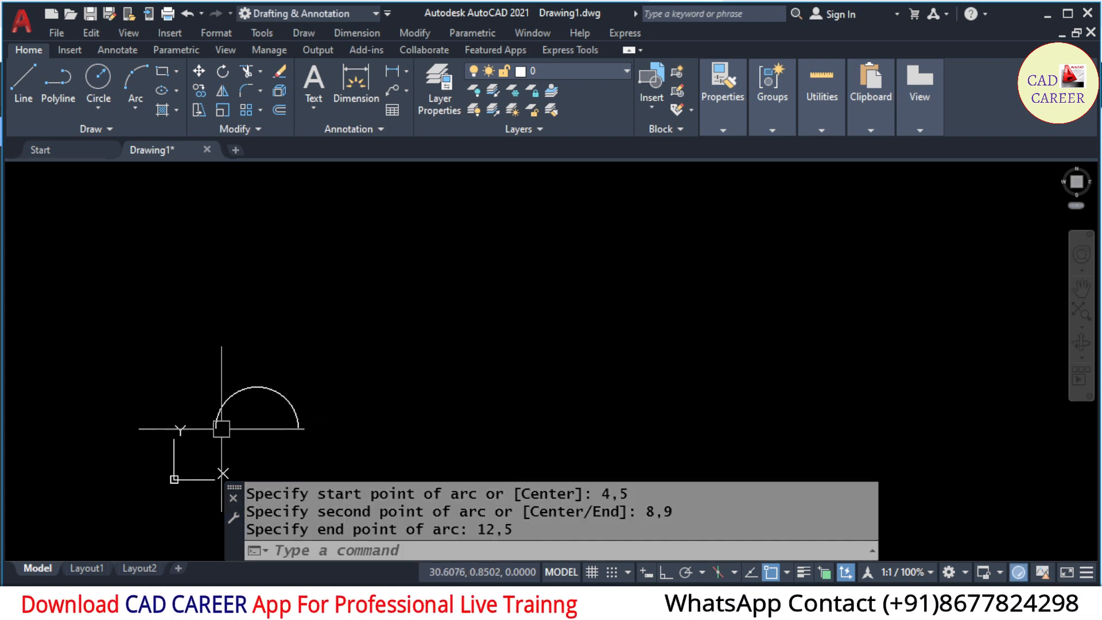
Draw a three-point arc by coordinates, starting at 4,5, passing through 12,5 and ending at 8,9.
scroll(216, 426, "up", 6)
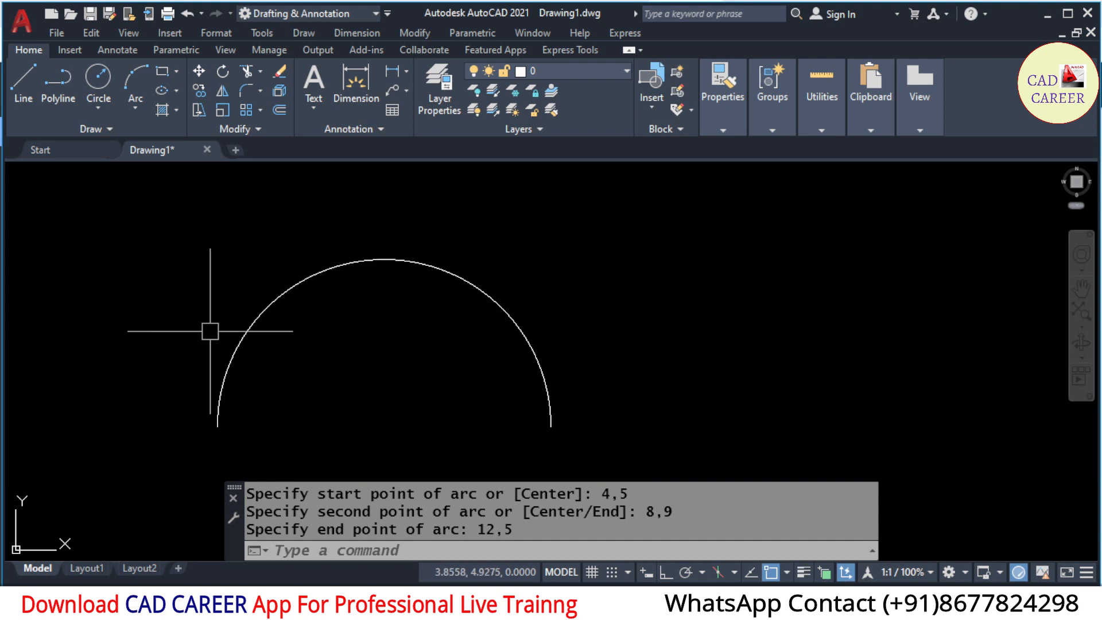
scroll(210, 331, "down", 4)
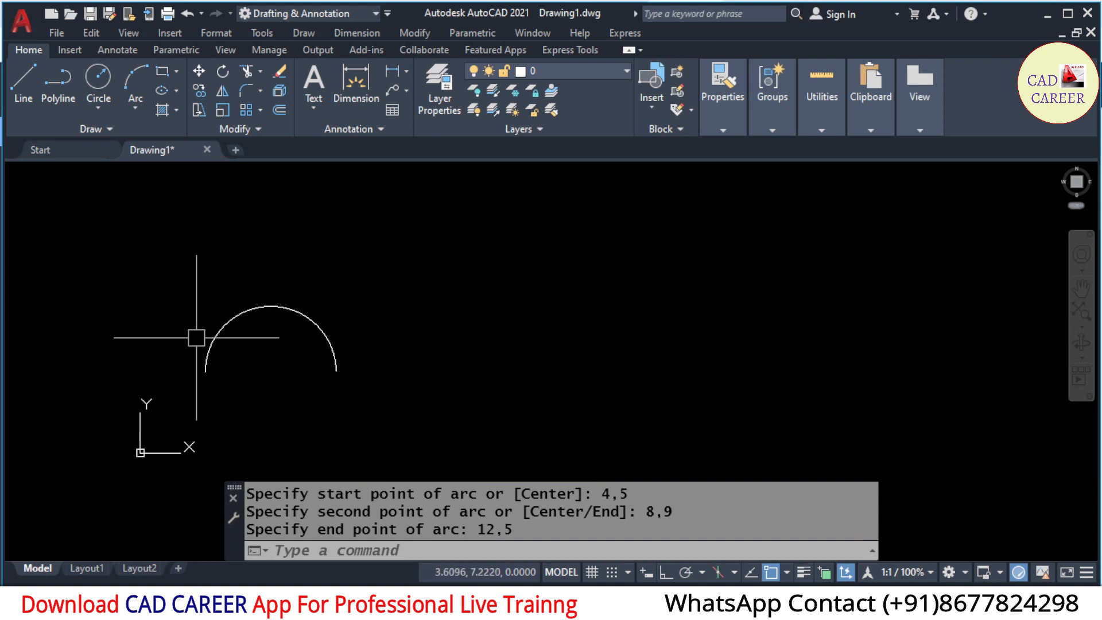
left_click(311, 36)
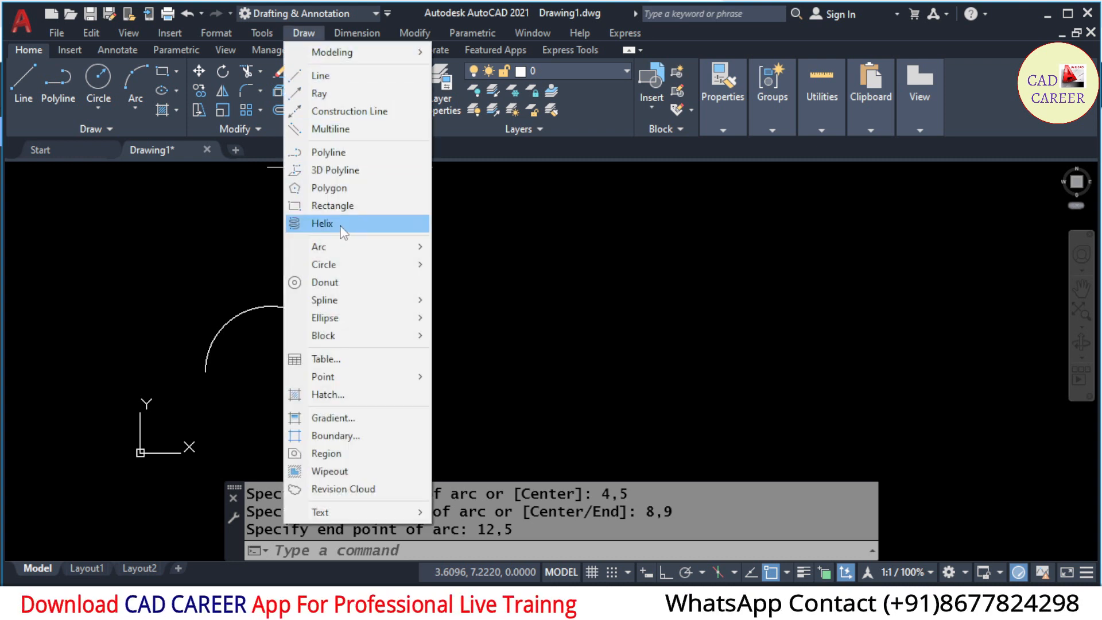
mouse_move(335, 250)
left_click(526, 252)
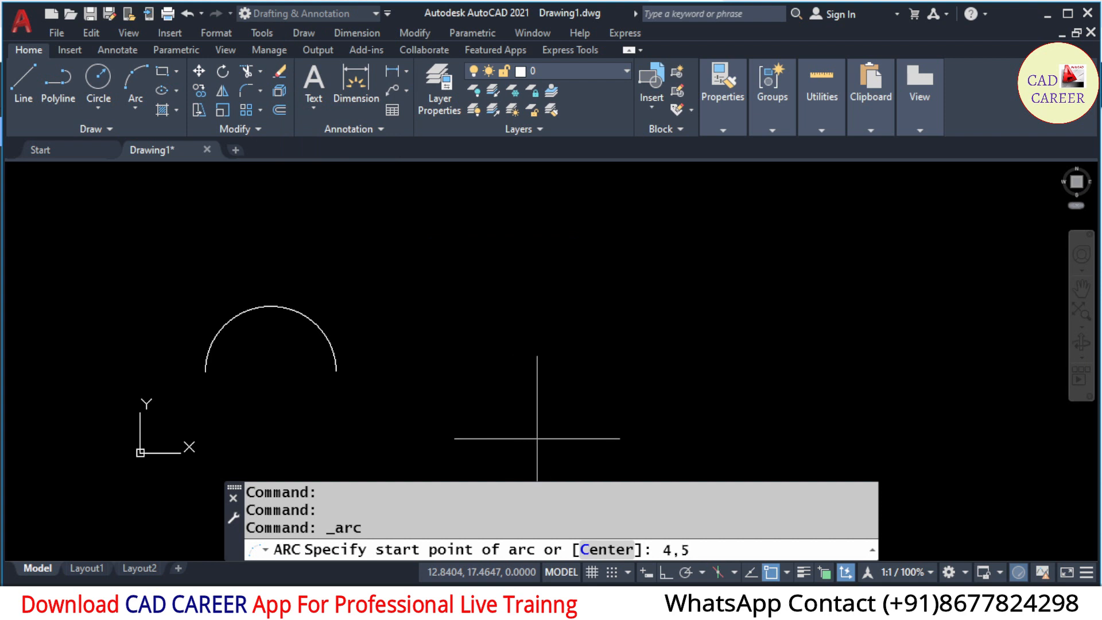
key("Return")
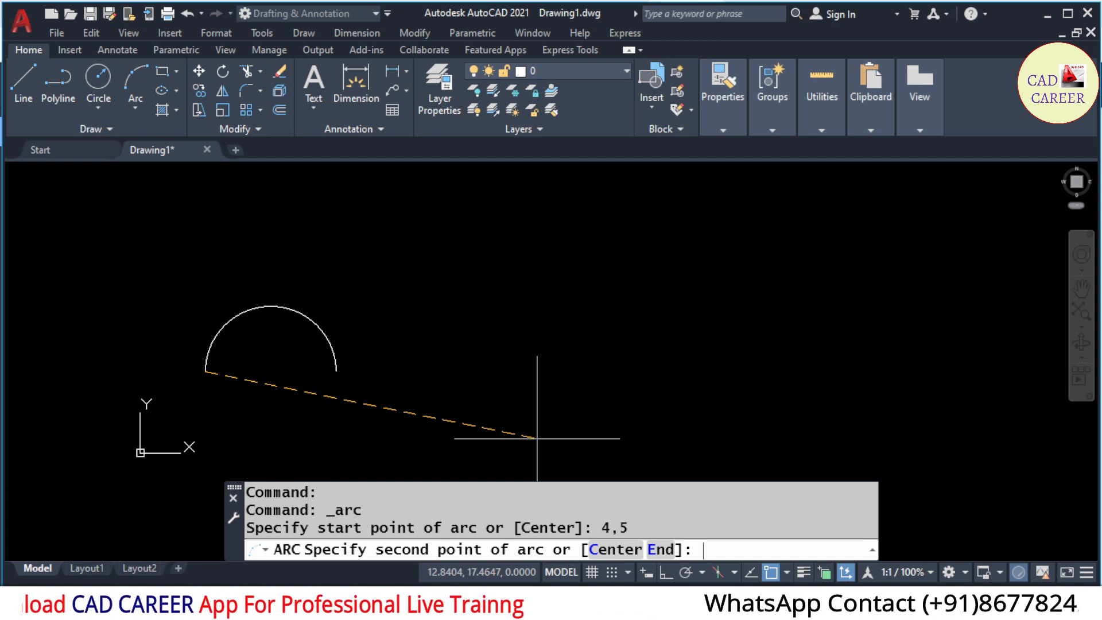
type("12")
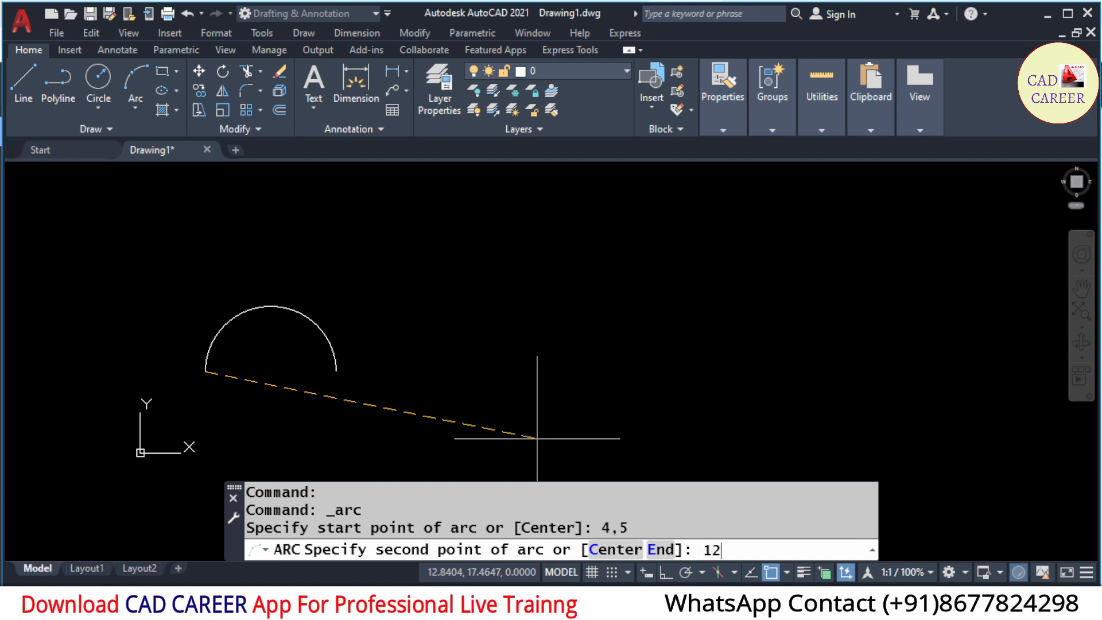
type(",5")
key("Return")
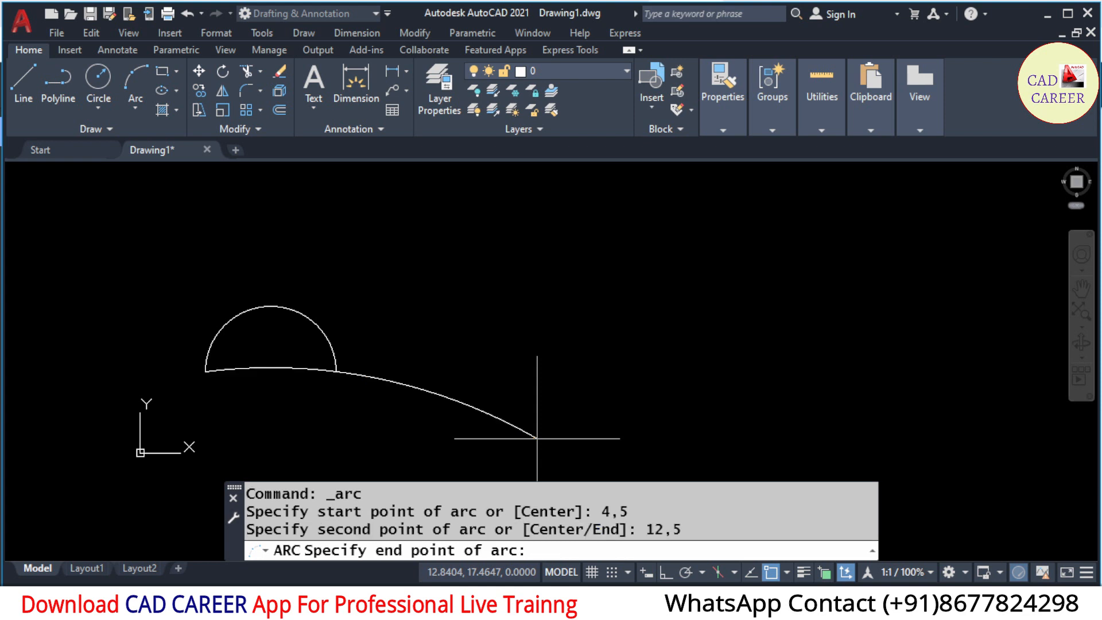
type("8,9")
key("Return")
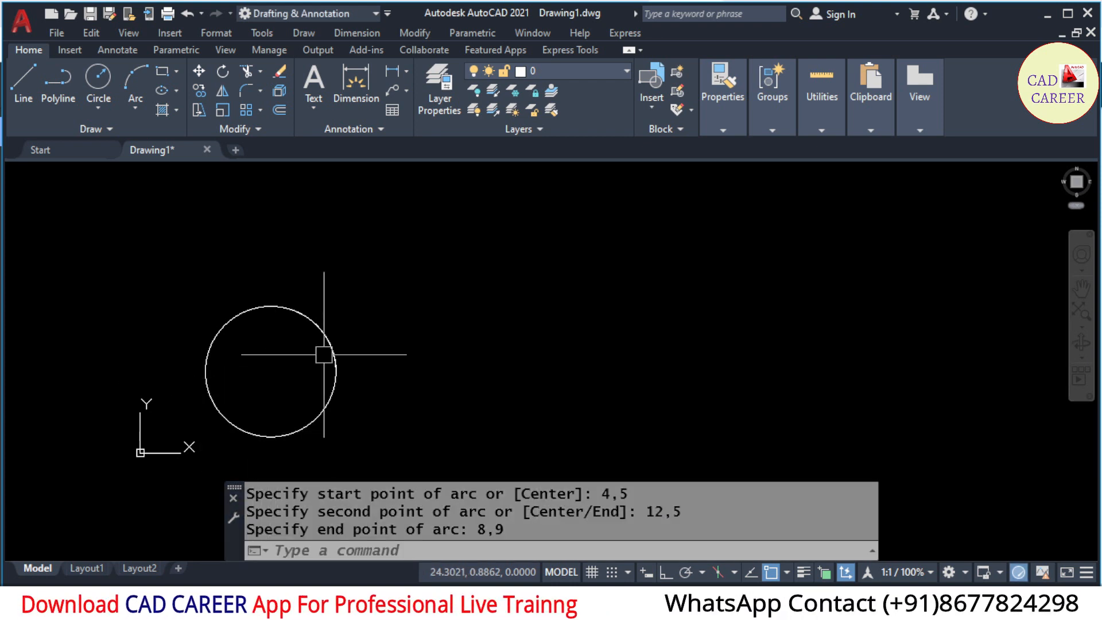
Move the three-quarter arc to the right so it stands clear of the semicircular arc.
left_click(252, 306)
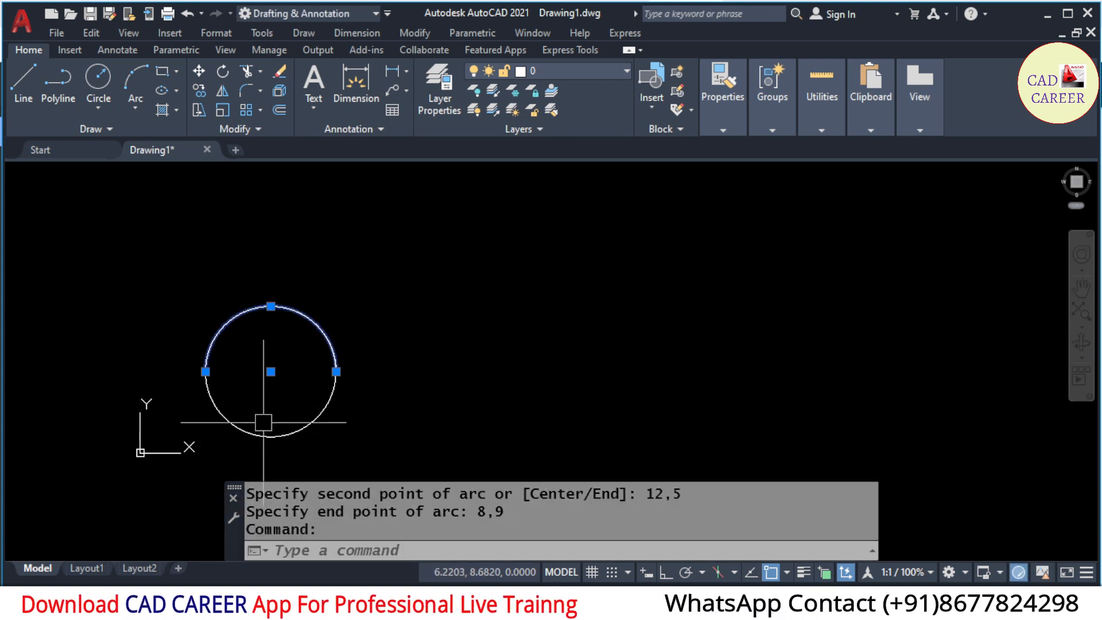
key("Escape")
key("Escape")
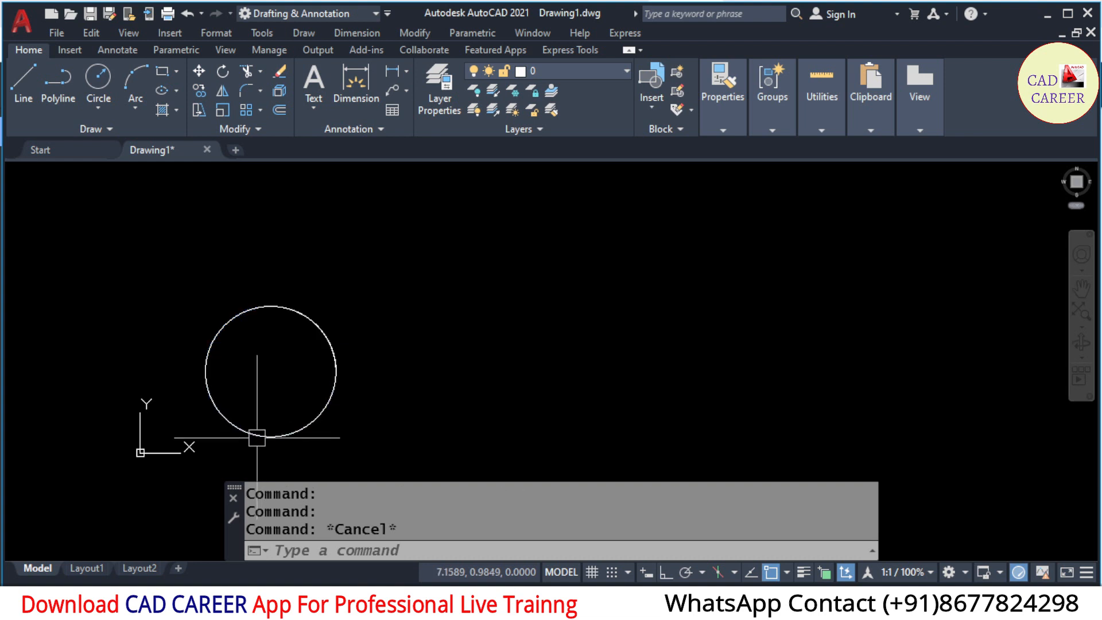
left_click(253, 428)
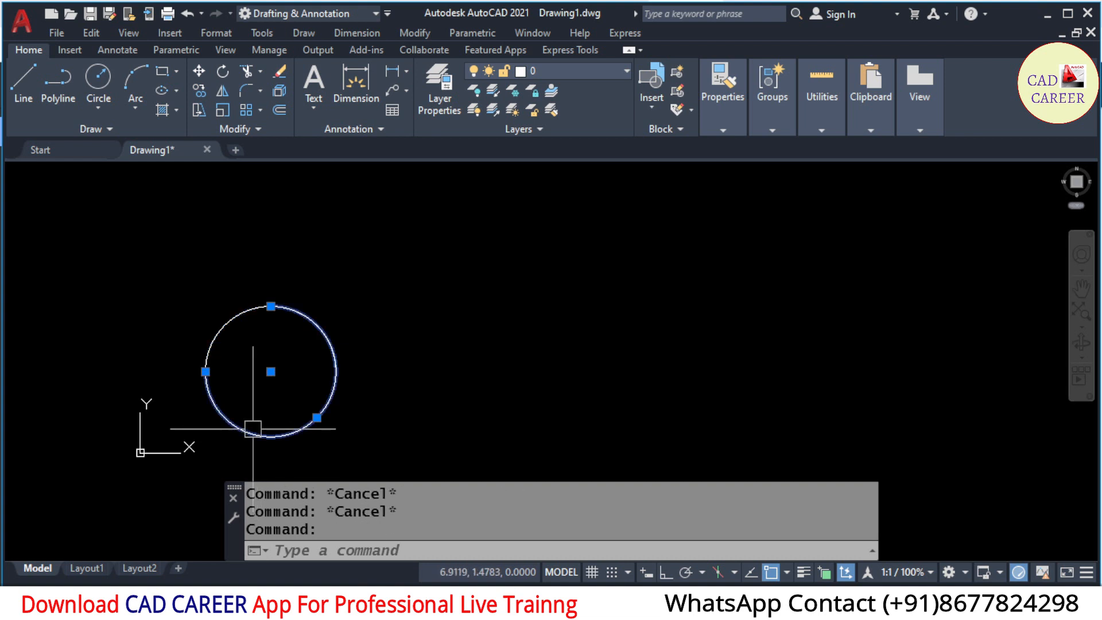
left_click(196, 69)
left_click(288, 241)
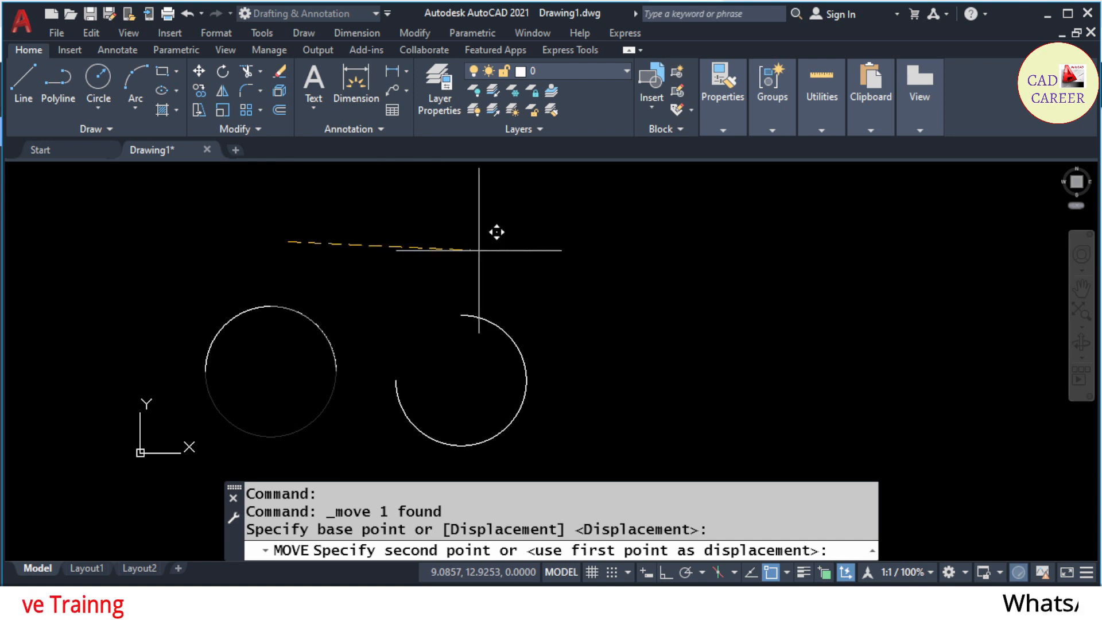
left_click(511, 249)
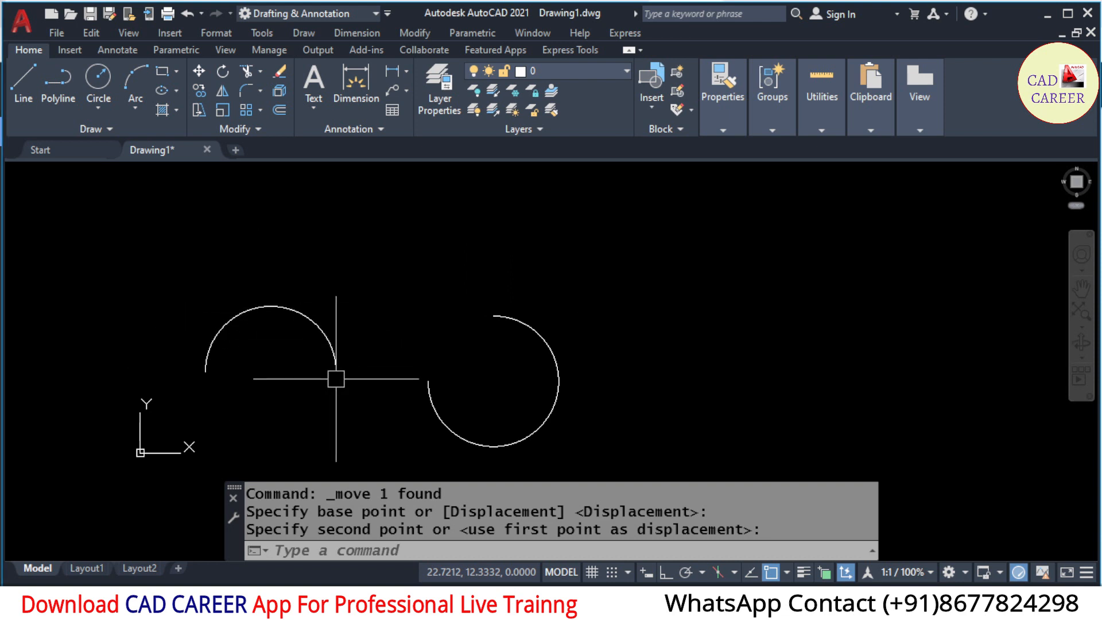
Erase all objects from the drawing and zoom to the All extent.
key("ctrl+a")
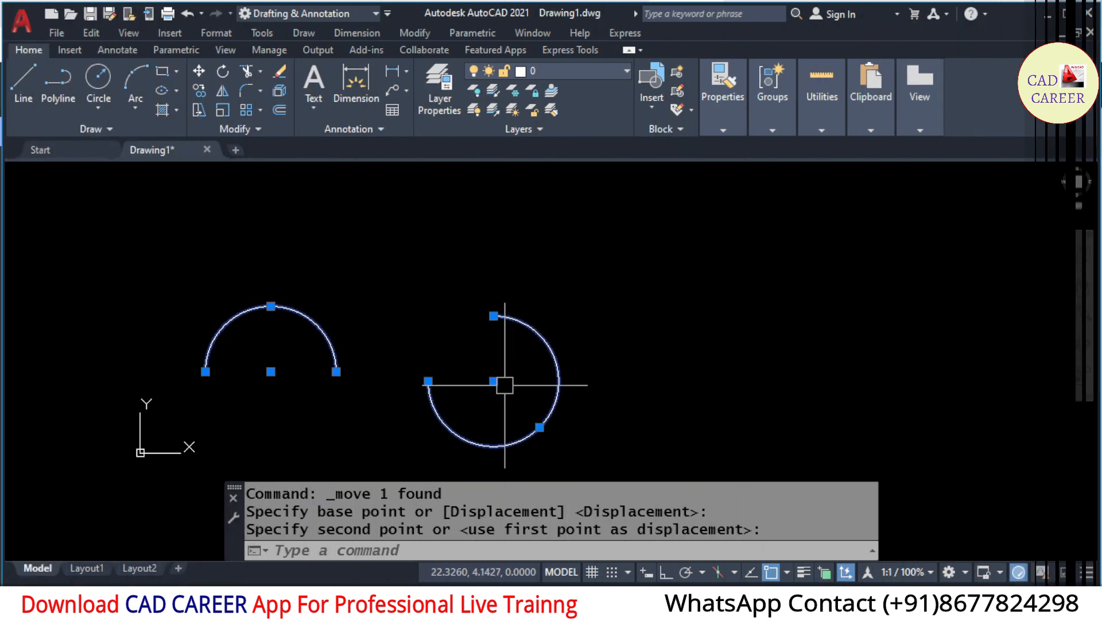
type("E")
key("Return")
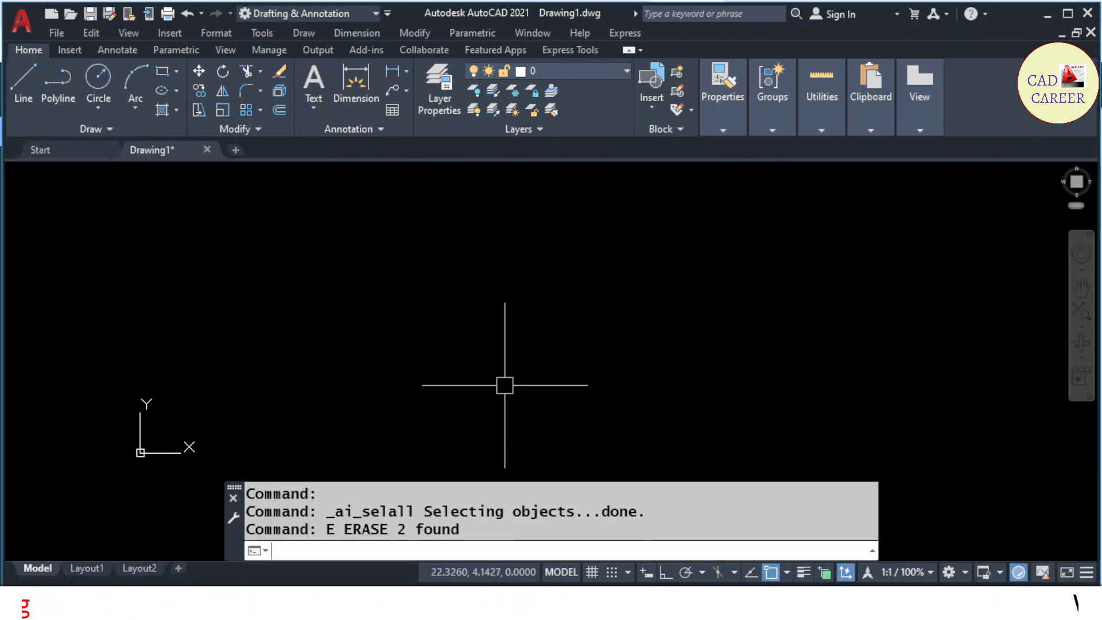
type("Z")
key("Return")
type("A")
key("Return")
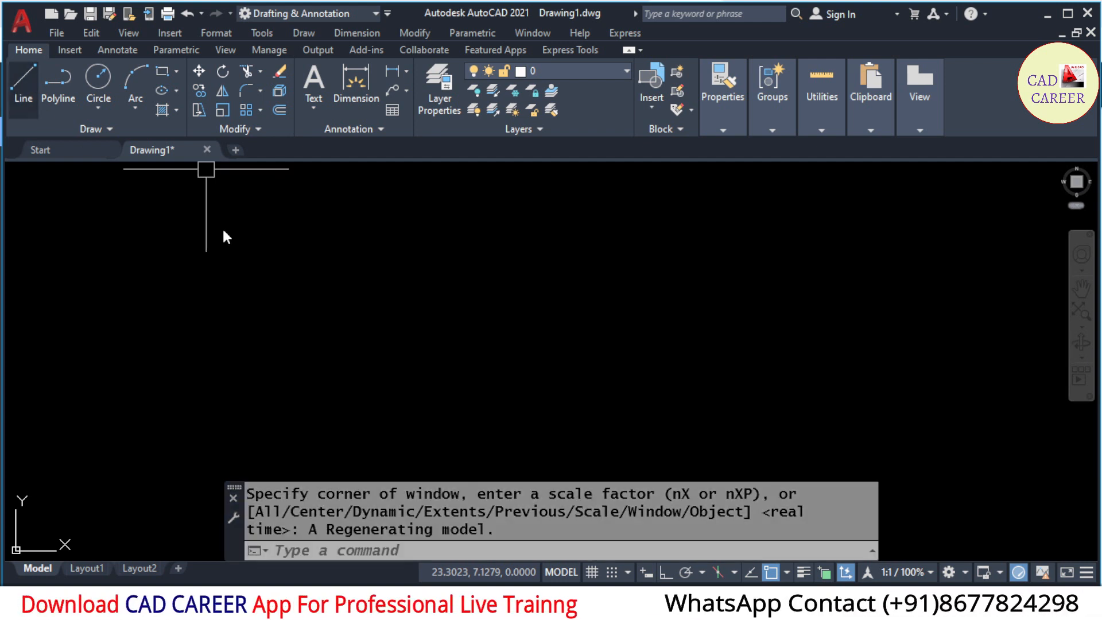
Draw a horizontal line about 5.4 units long in the middle of the drawing area with Ortho mode on.
left_click(22, 83)
left_click(312, 396)
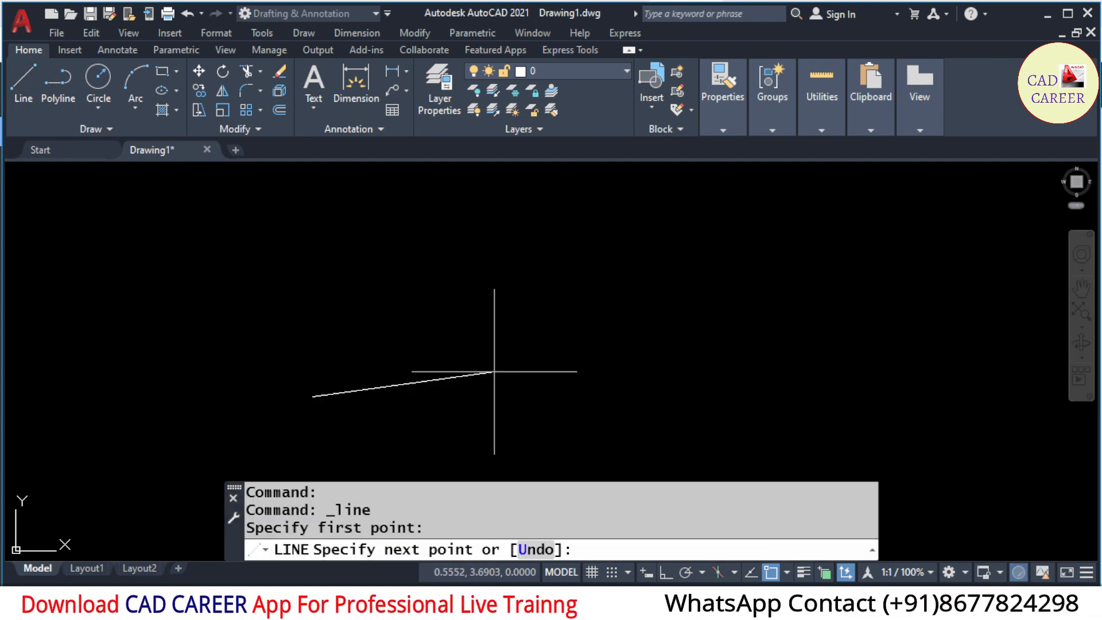
left_click(665, 573)
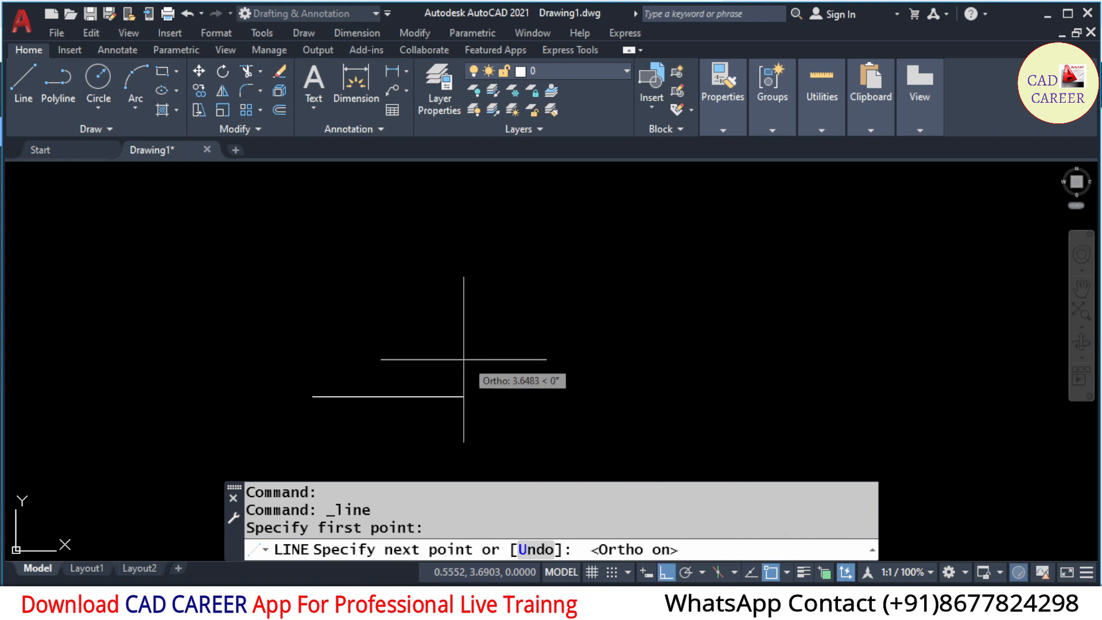
left_click(548, 373)
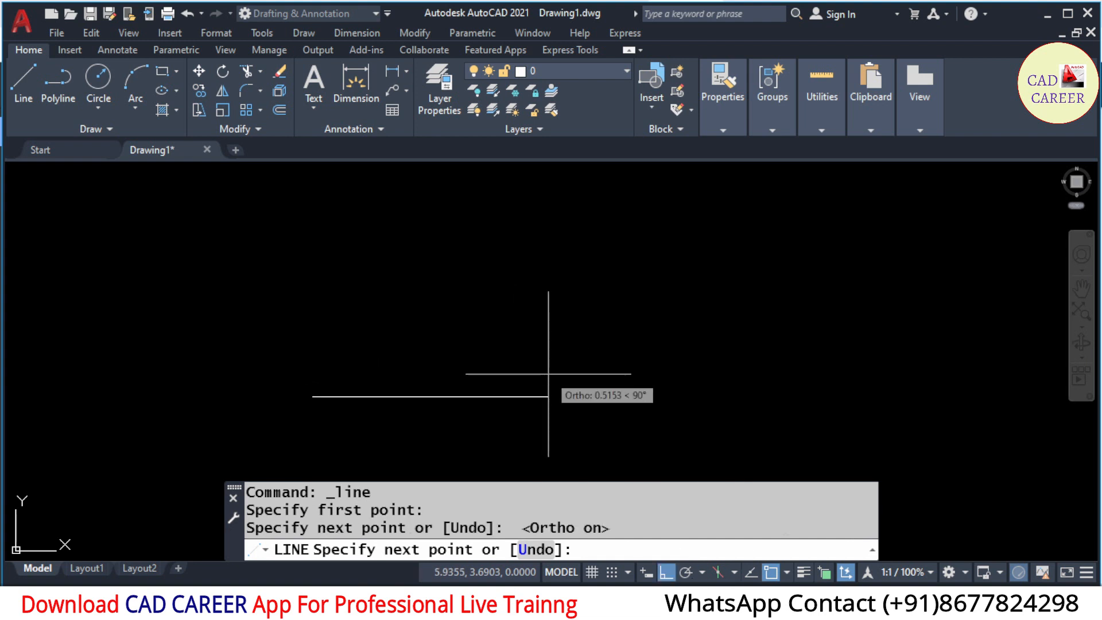
right_click(550, 374)
left_click(574, 383)
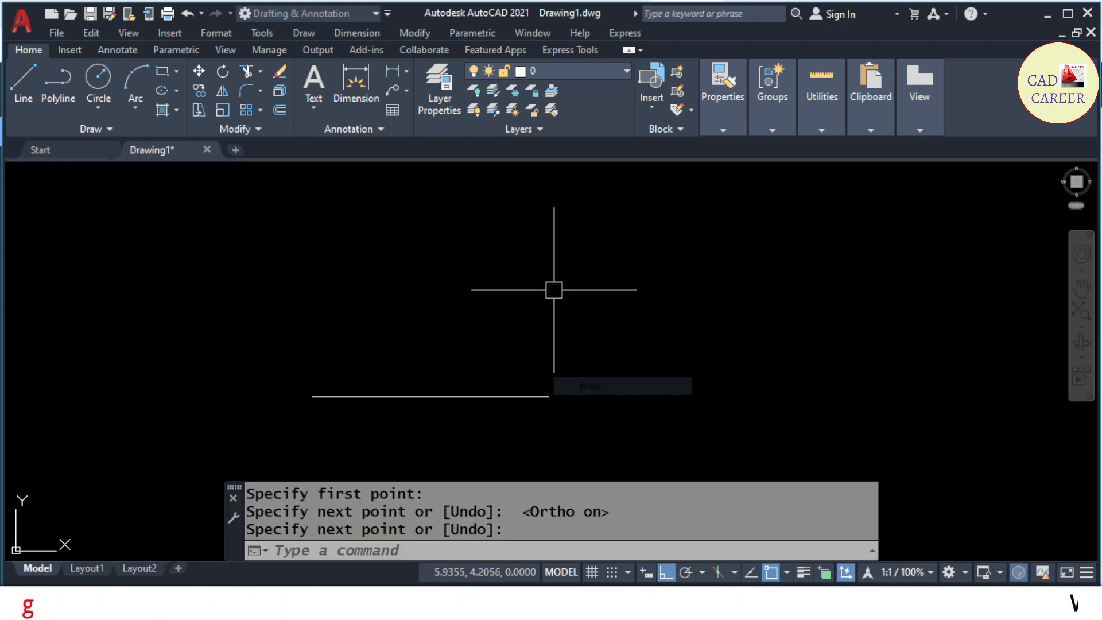
Draw a vertical line about 1.8 units long upward from the midpoint of the horizontal line.
left_click(23, 80)
left_click(430, 396)
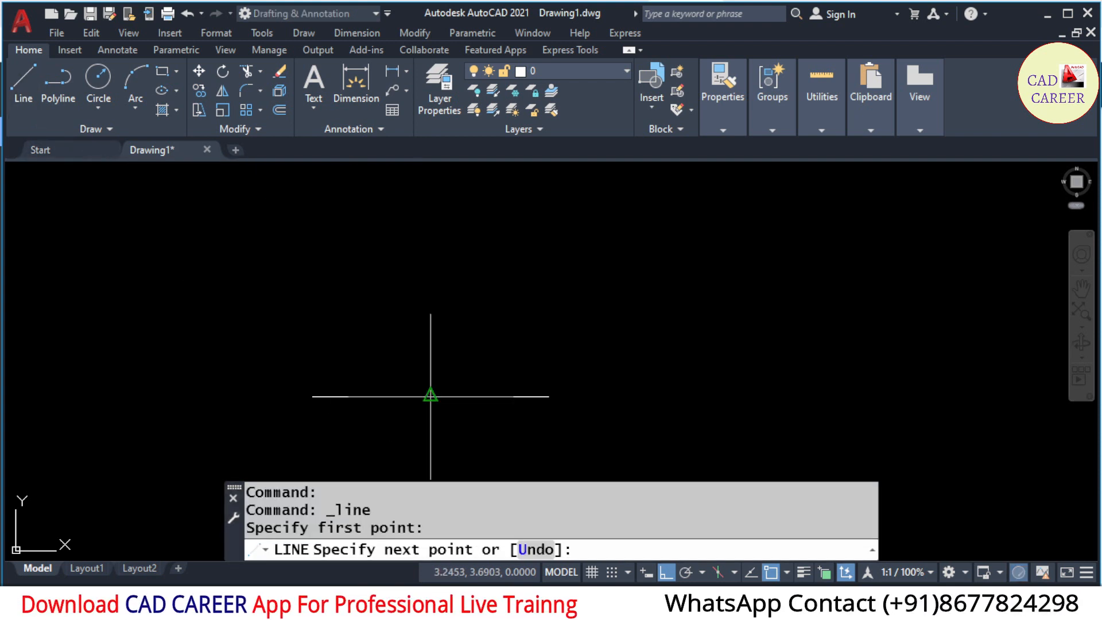
left_click(430, 319)
right_click(430, 320)
left_click(471, 327)
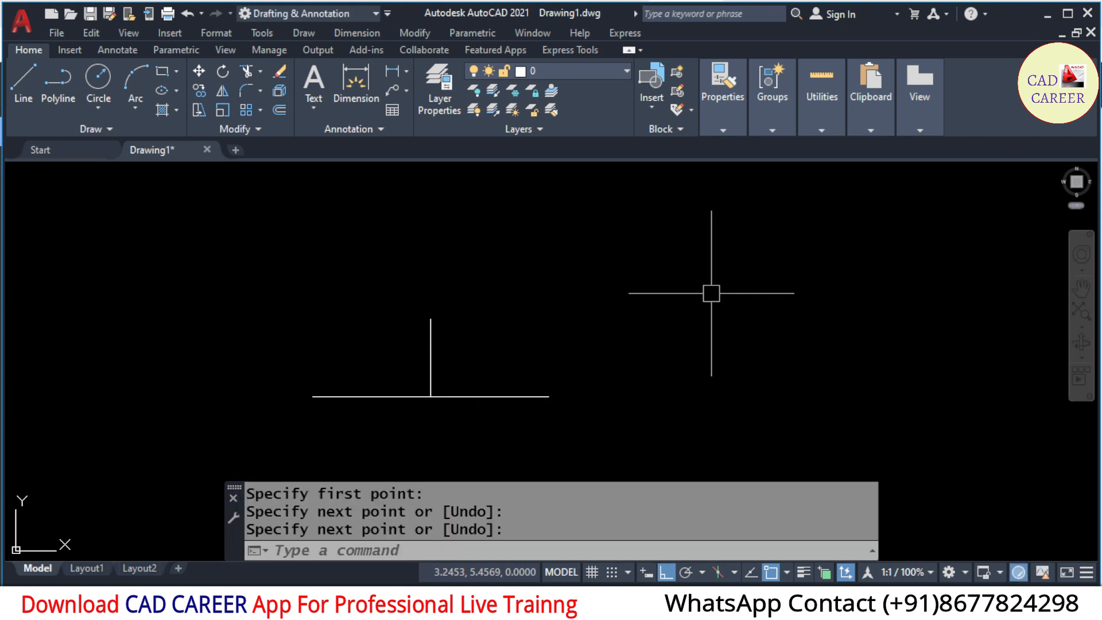
left_click(450, 602)
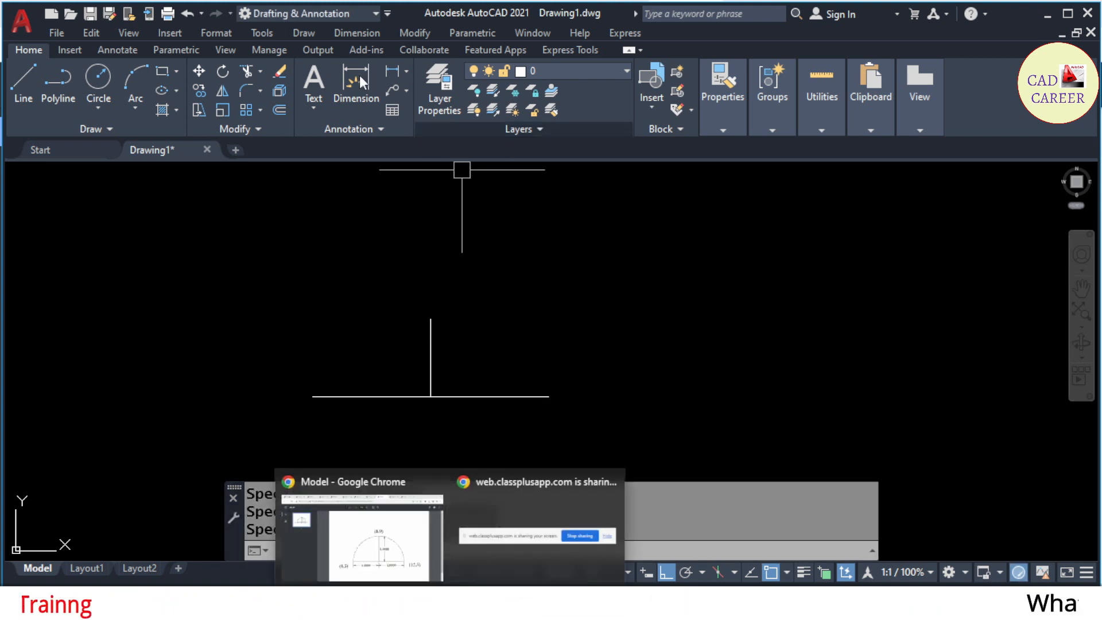
left_click(303, 32)
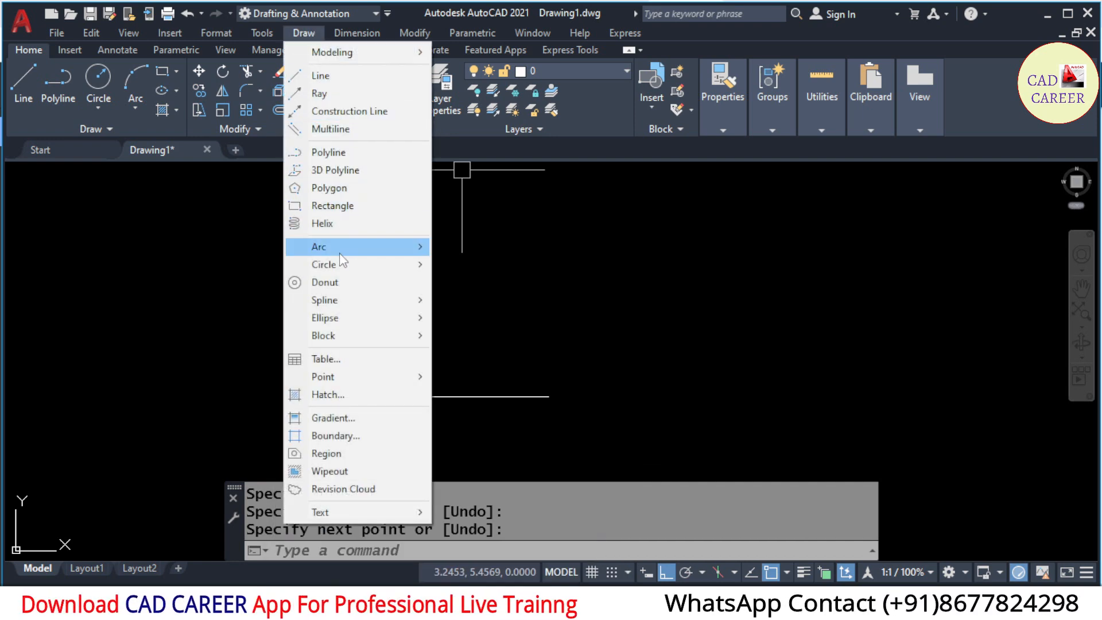
mouse_move(340, 253)
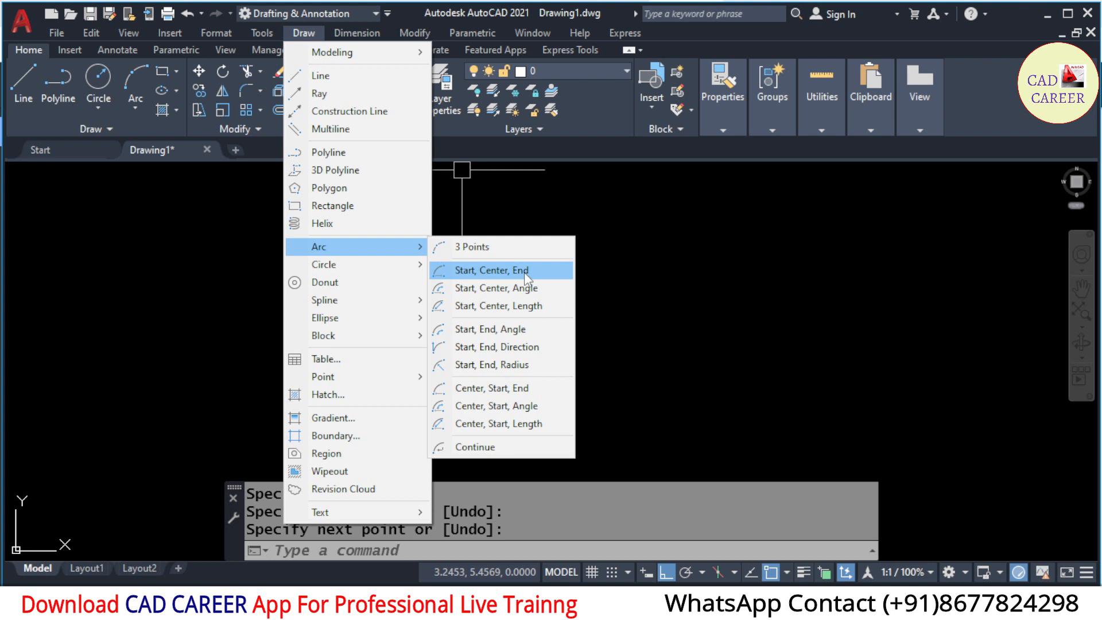
left_click(787, 269)
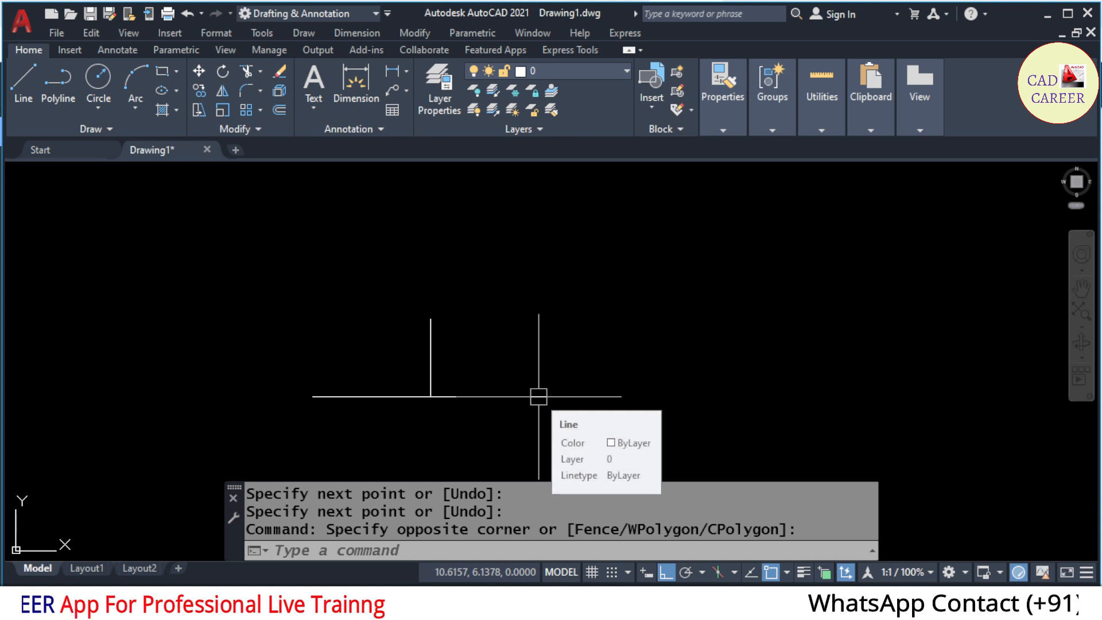
Copy the horizontal and vertical lines together to the empty space on their right, keeping them level with the originals.
left_click(444, 300)
left_click(347, 448)
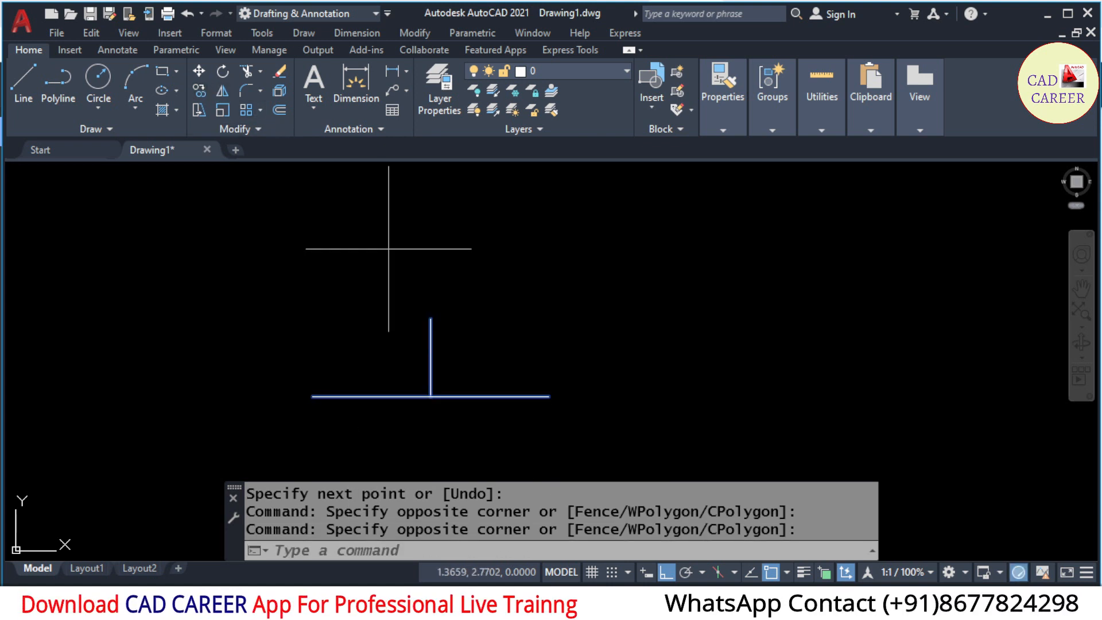
left_click(388, 252)
left_click(698, 250)
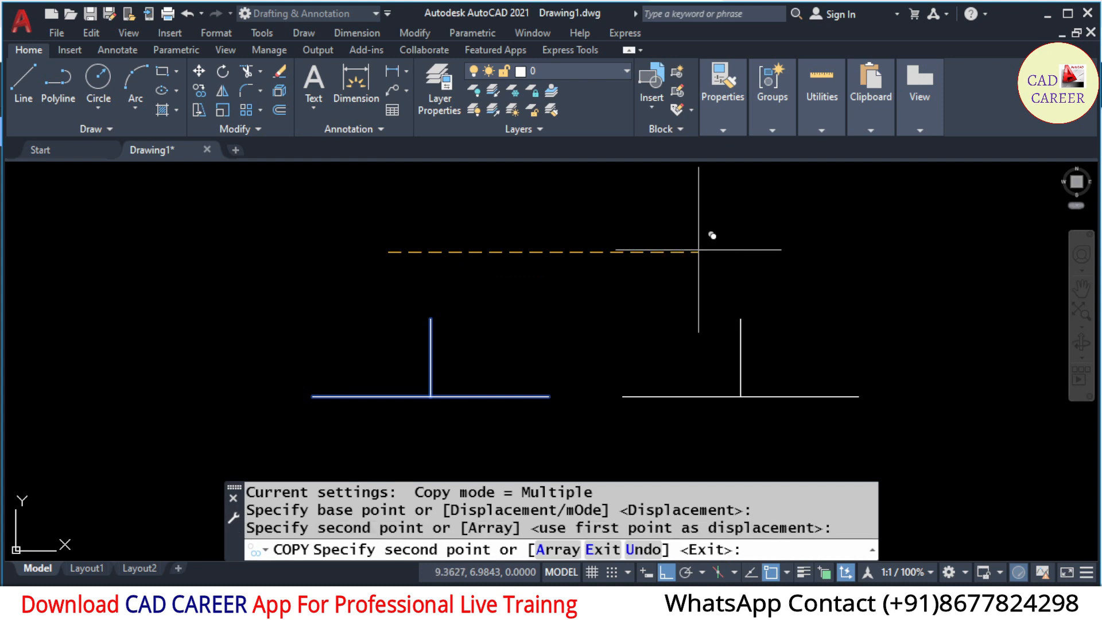
right_click(710, 252)
left_click(740, 261)
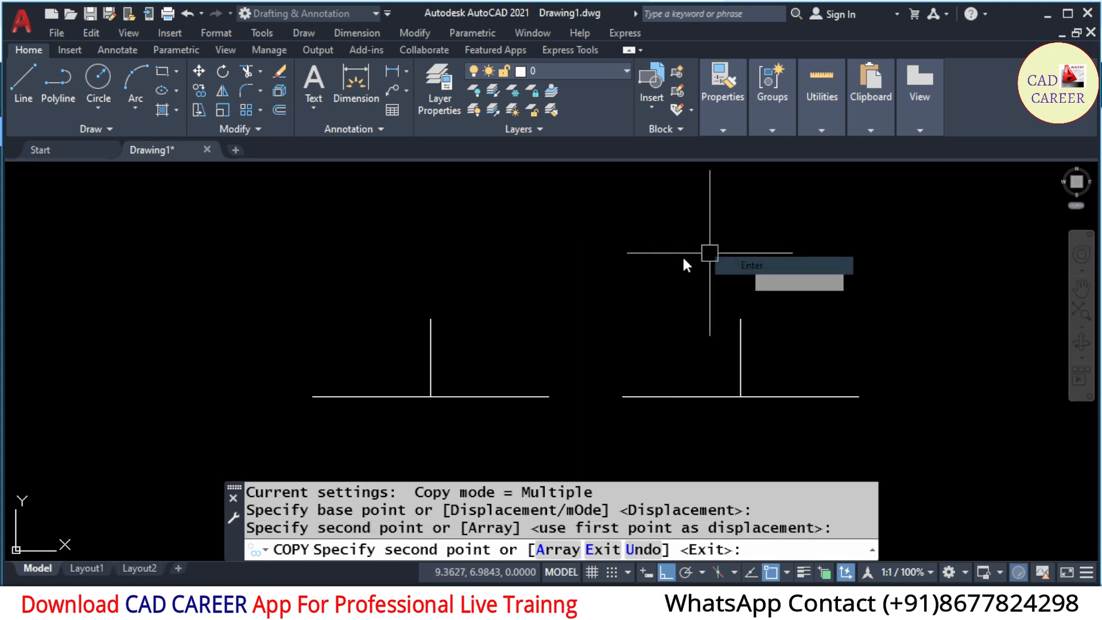
Draw a Start, Center, End arc from the original horizontal line's left end, centred on its midpoint, using the vertical line's top as end point.
left_click(304, 36)
mouse_move(335, 253)
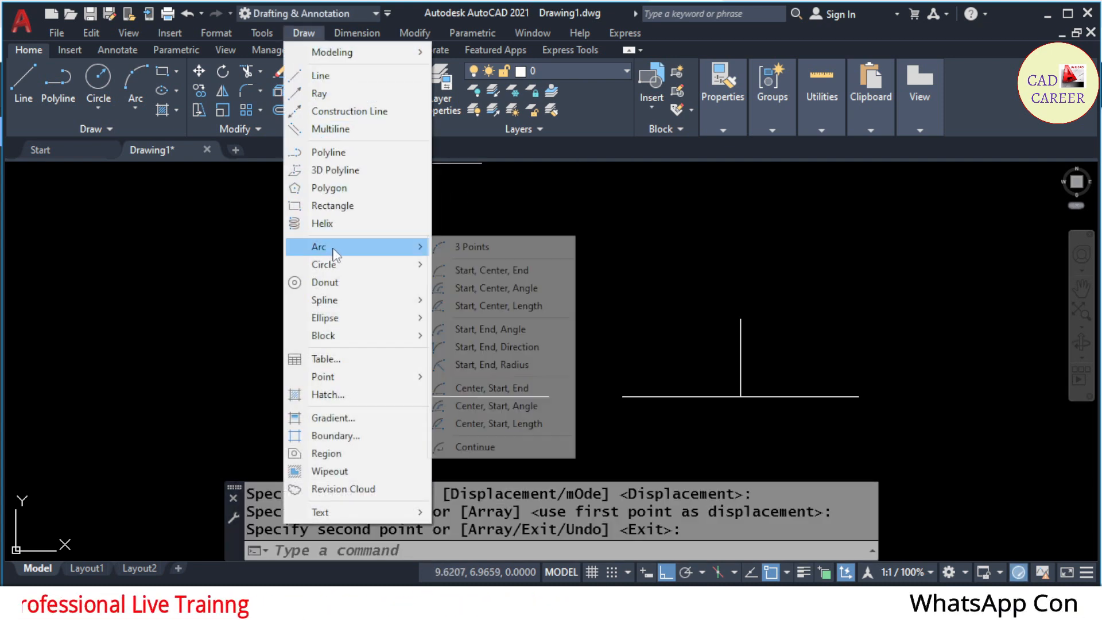
left_click(497, 269)
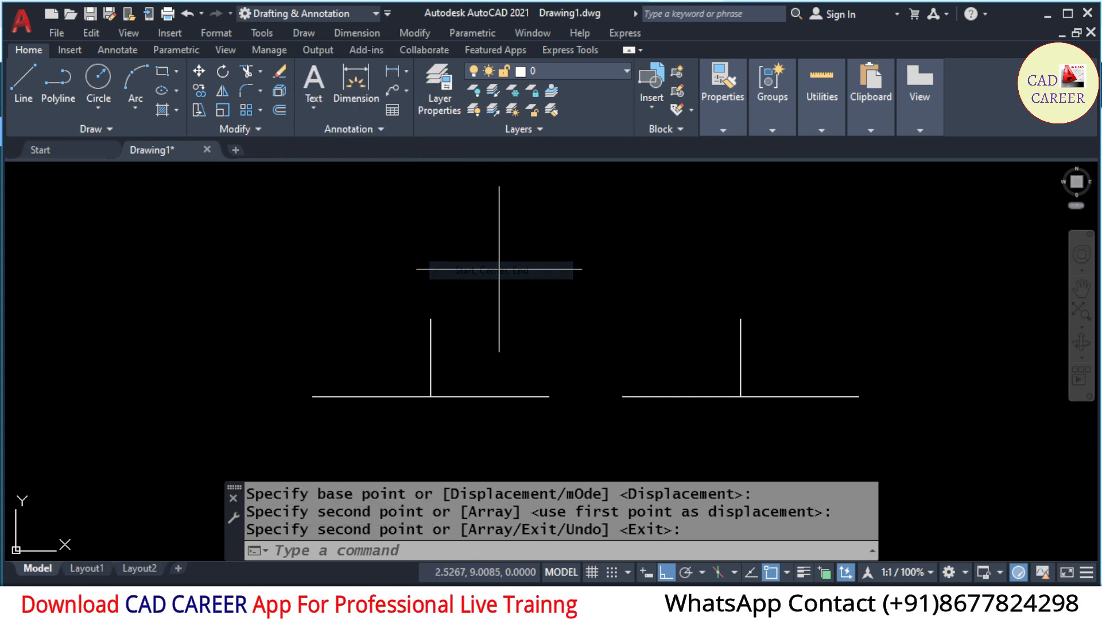
left_click(313, 396)
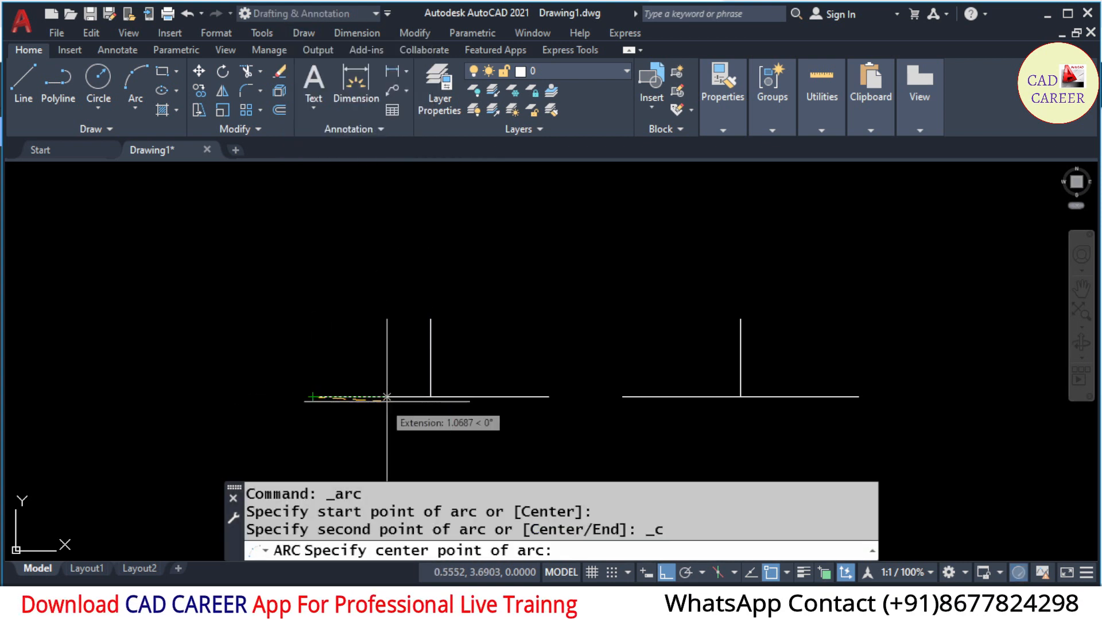
left_click(431, 396)
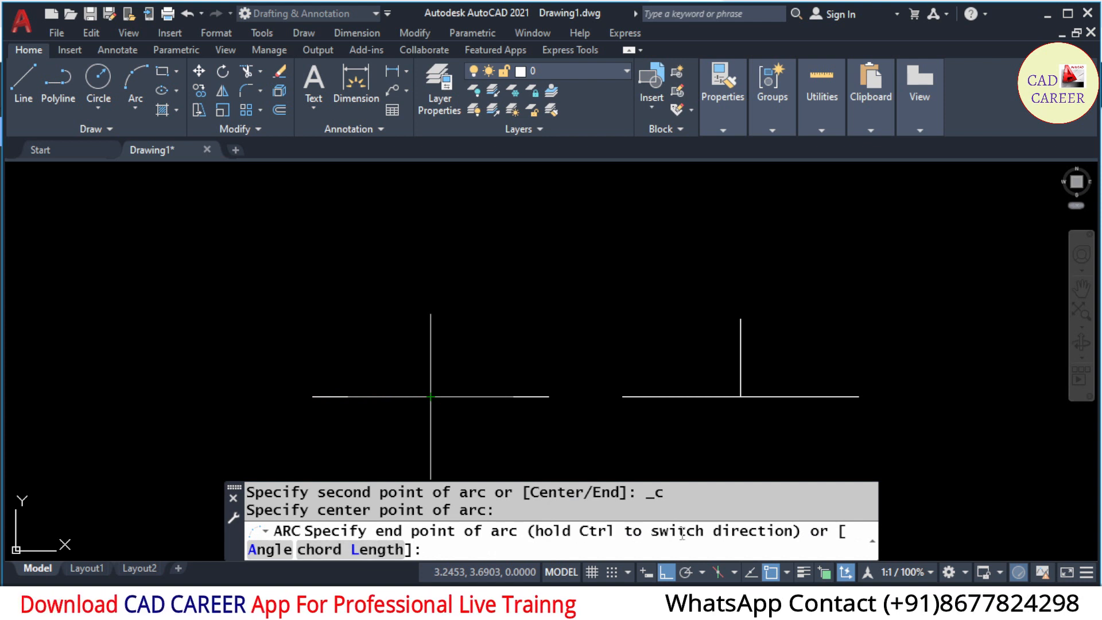
left_click(430, 319)
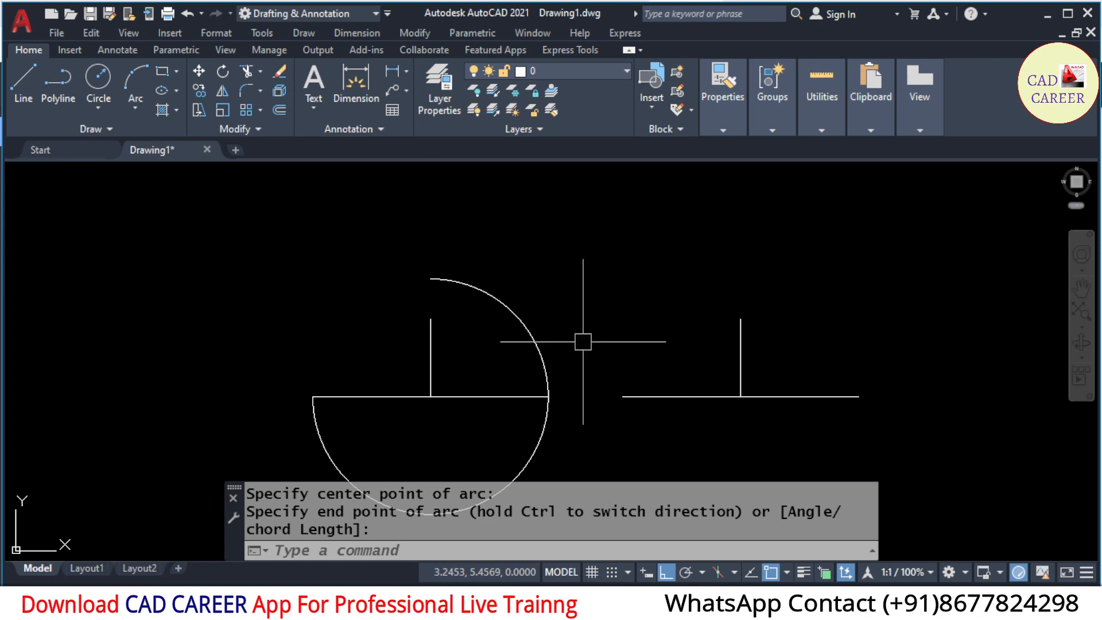
Draw a Start, Center, End arc from the copied horizontal line's left end, centred on its midpoint, to its right end.
left_click(305, 33)
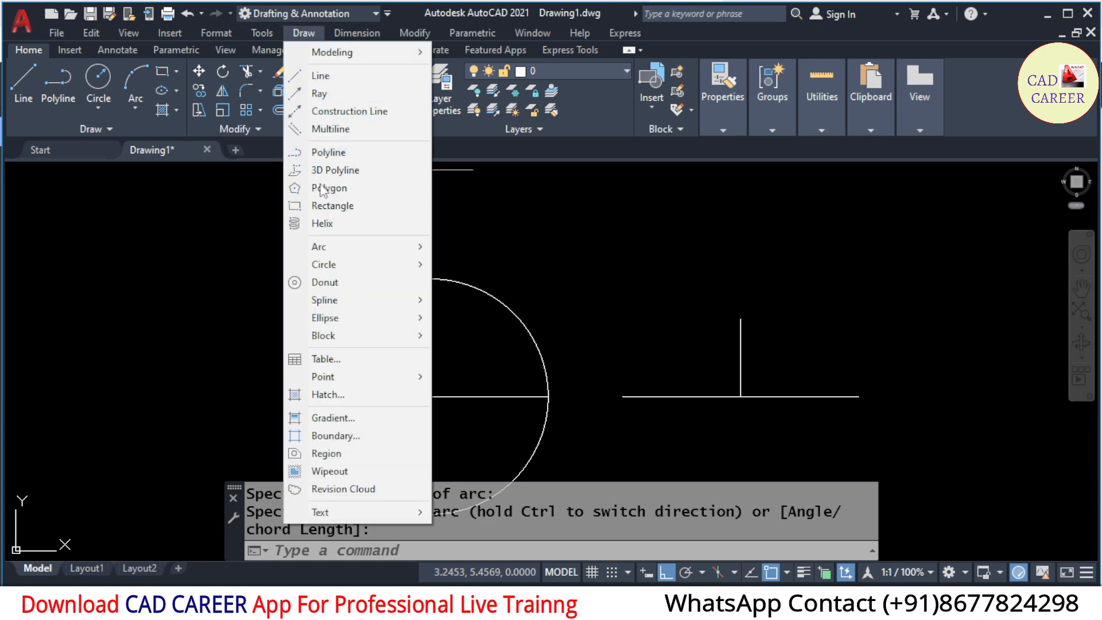
mouse_move(409, 248)
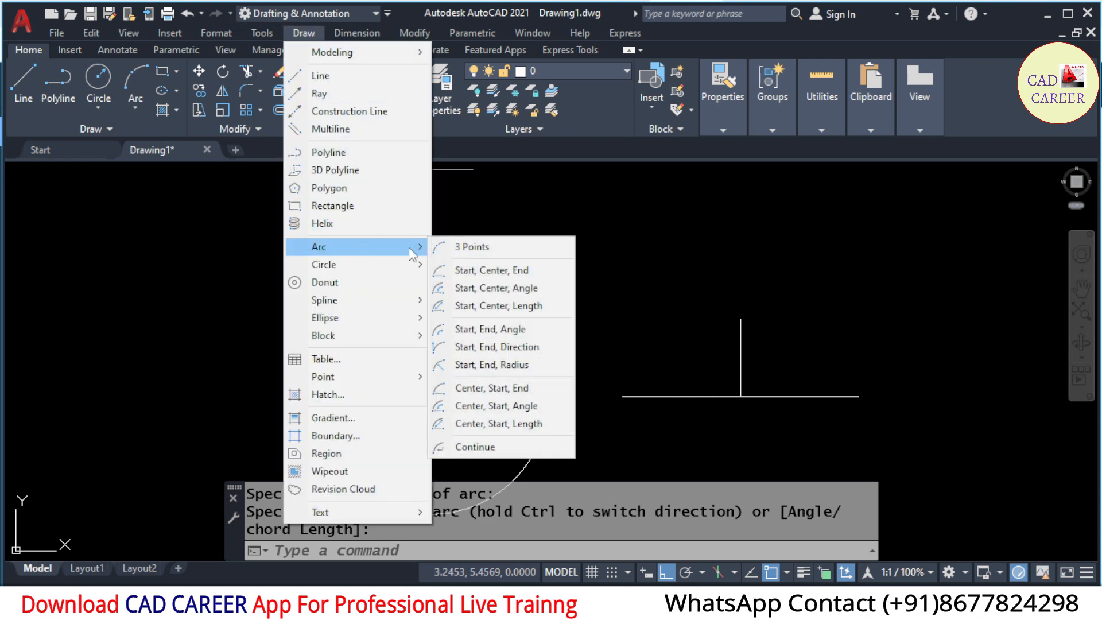
left_click(503, 274)
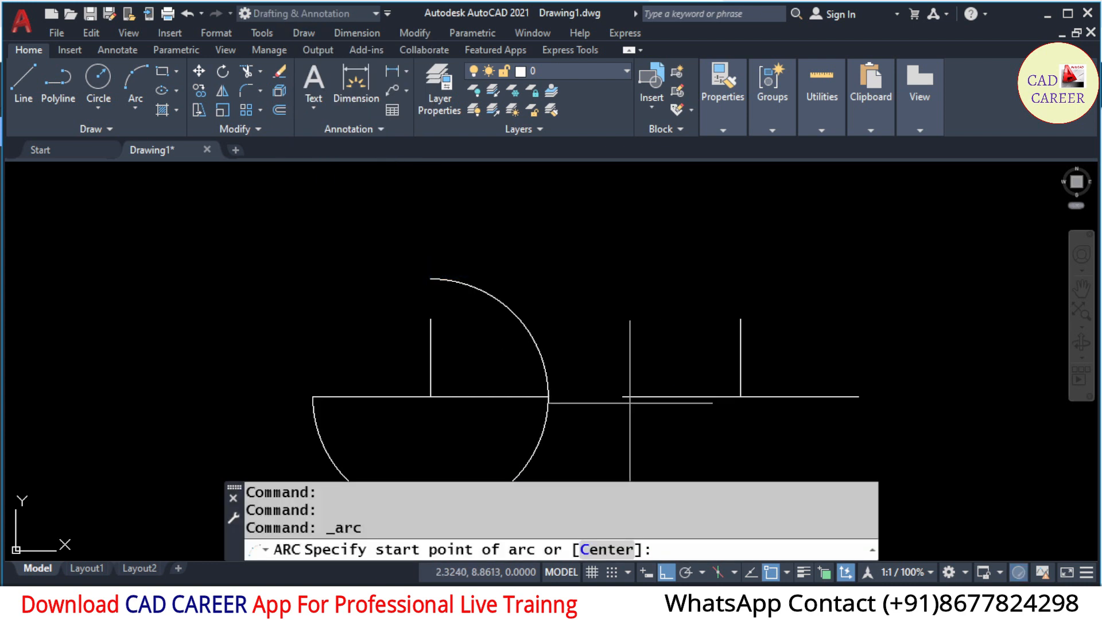
left_click(623, 396)
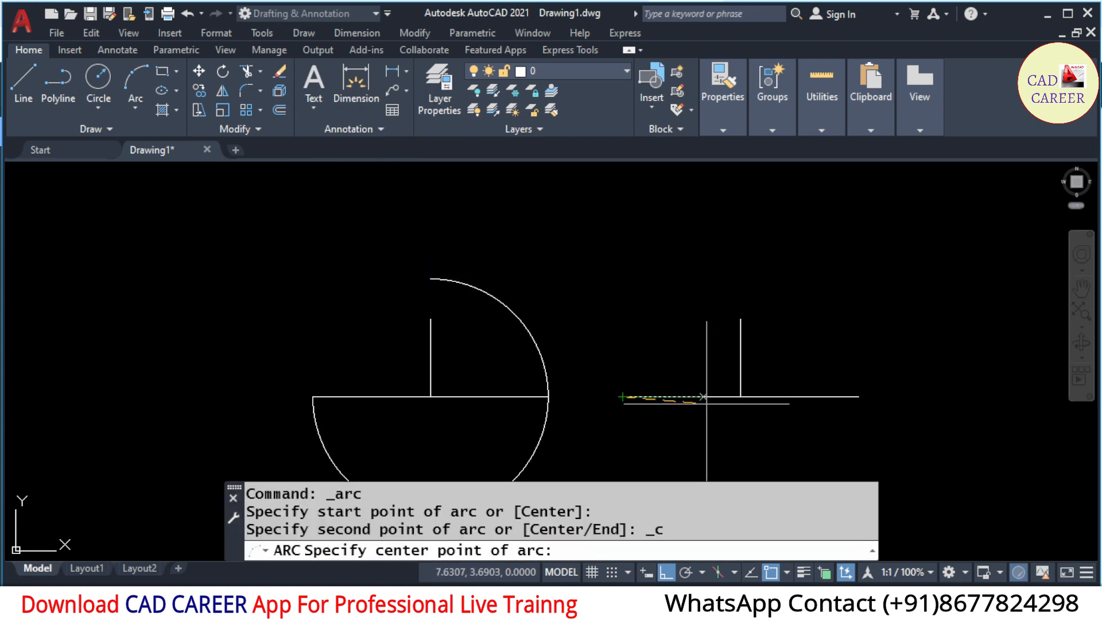
left_click(741, 395)
left_click(858, 396)
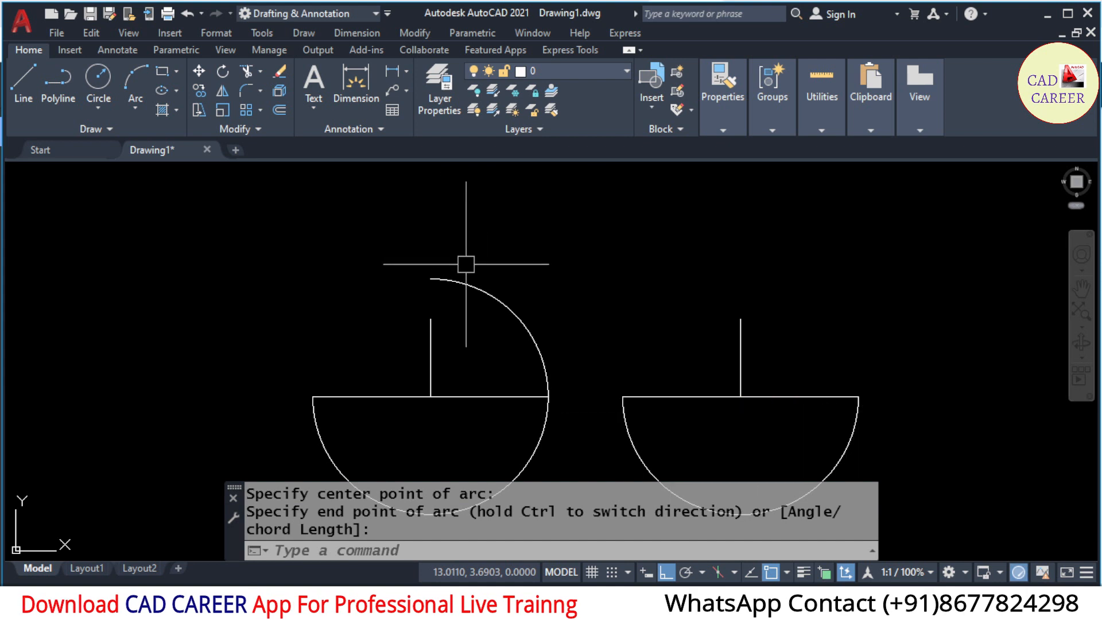
Erase both Start, Center, End arcs, leaving the two sets of construction lines.
left_click(527, 247)
left_click(485, 413)
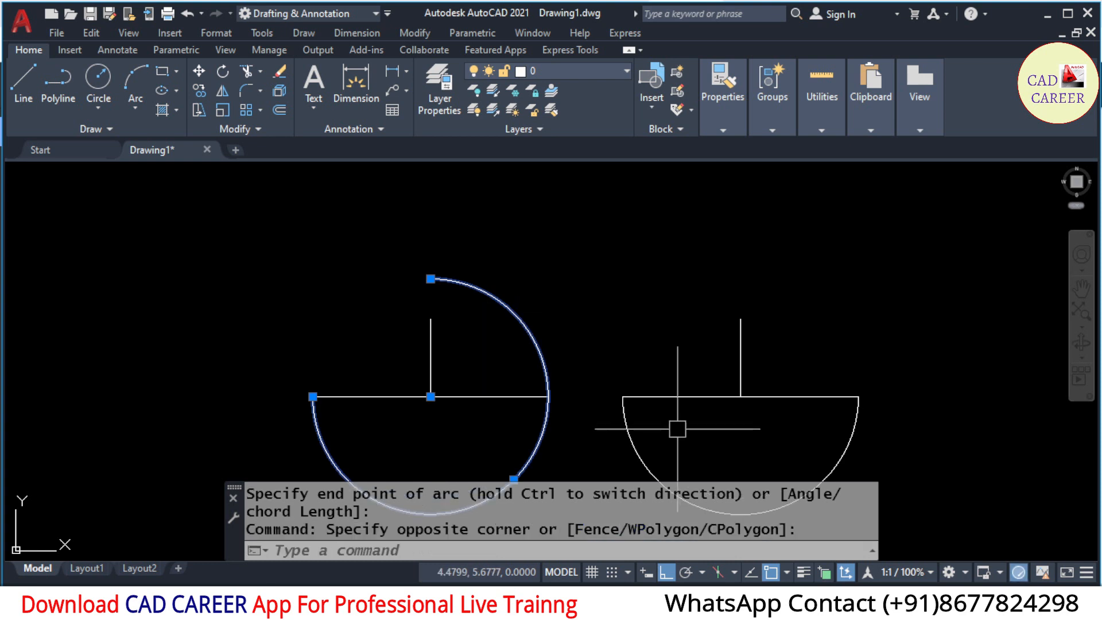
left_click(676, 418)
left_click(545, 441)
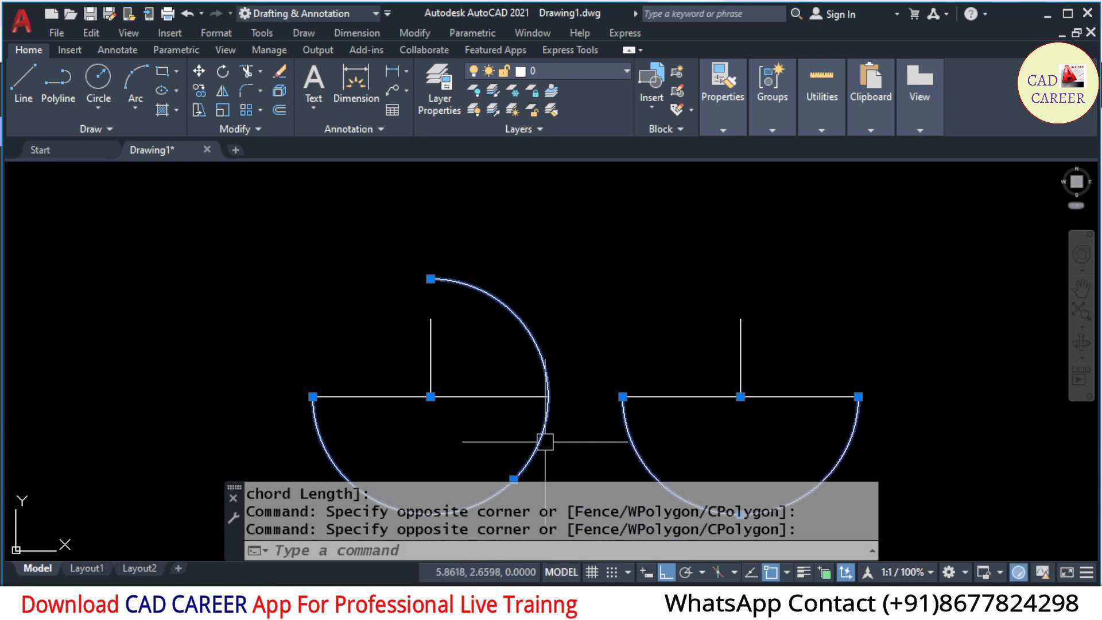
left_click(280, 70)
Draw a Start, Center, Angle arc from the original horizontal line's left end, centred on its midpoint, with a 60° included angle.
left_click(312, 33)
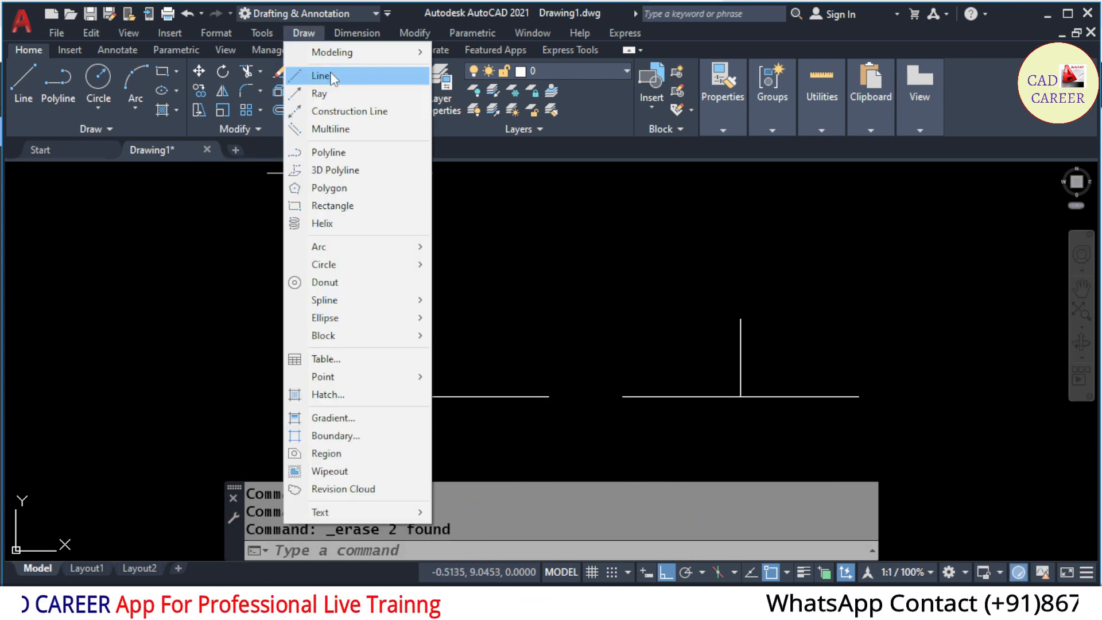
mouse_move(368, 248)
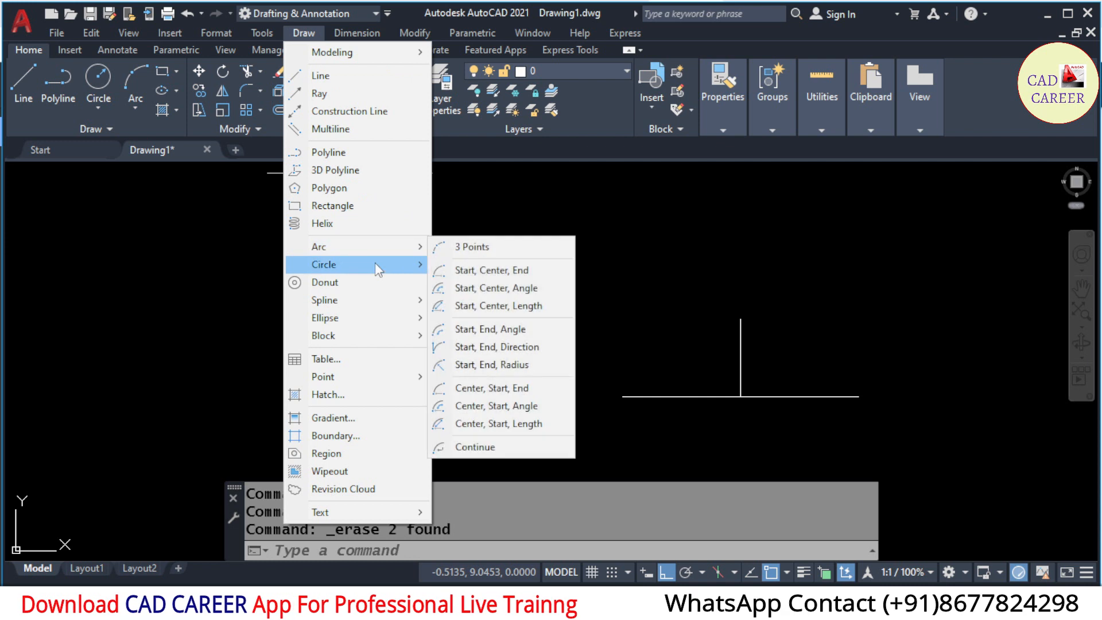
left_click(498, 289)
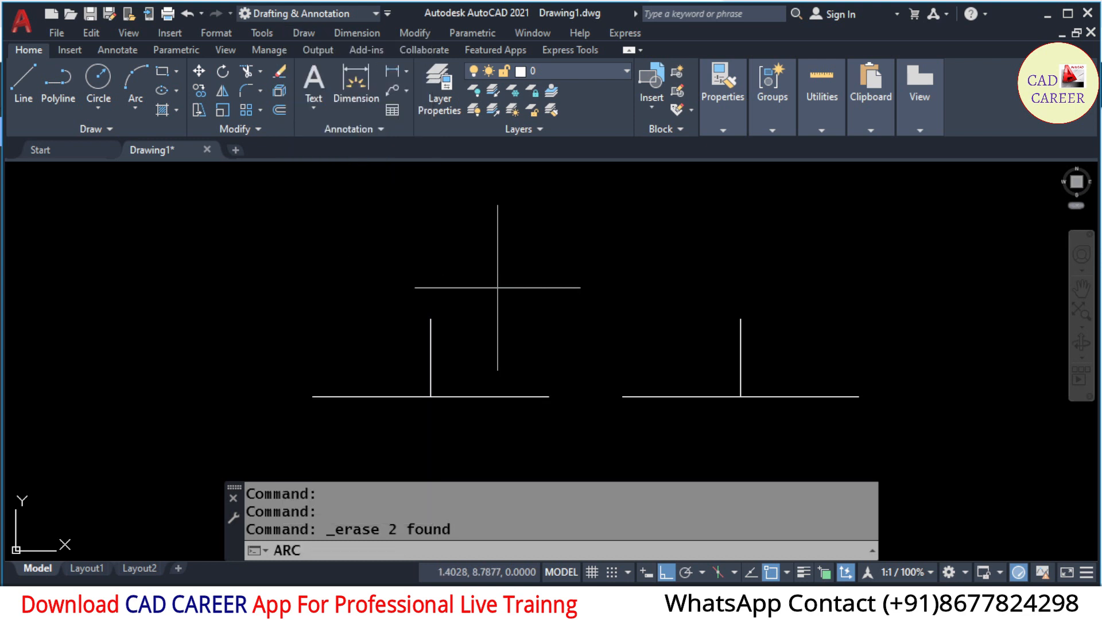
left_click(312, 396)
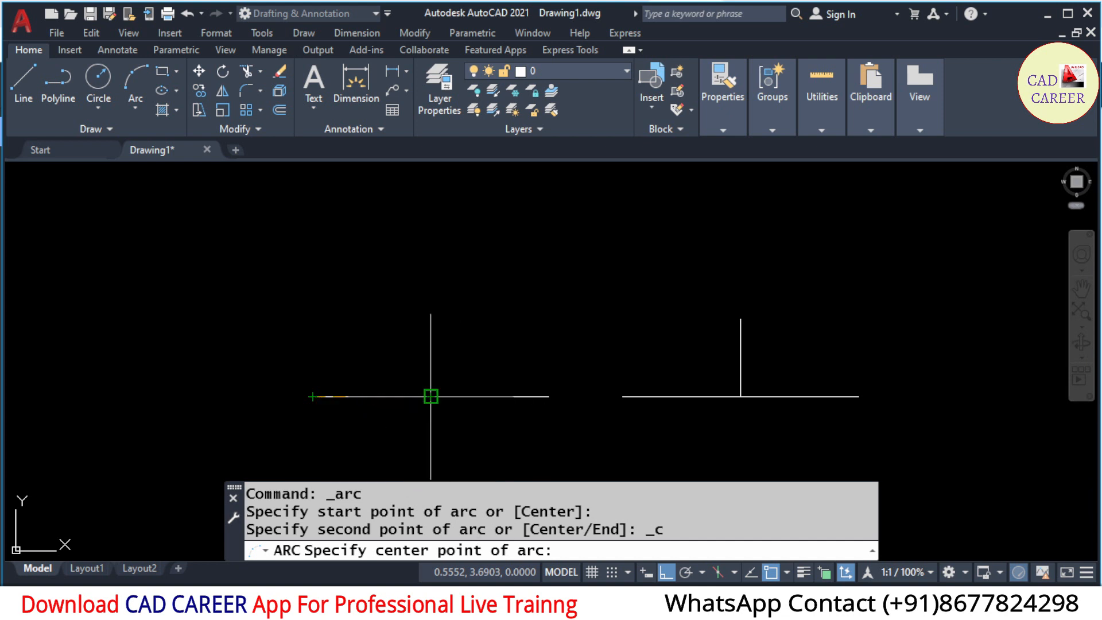
left_click(431, 396)
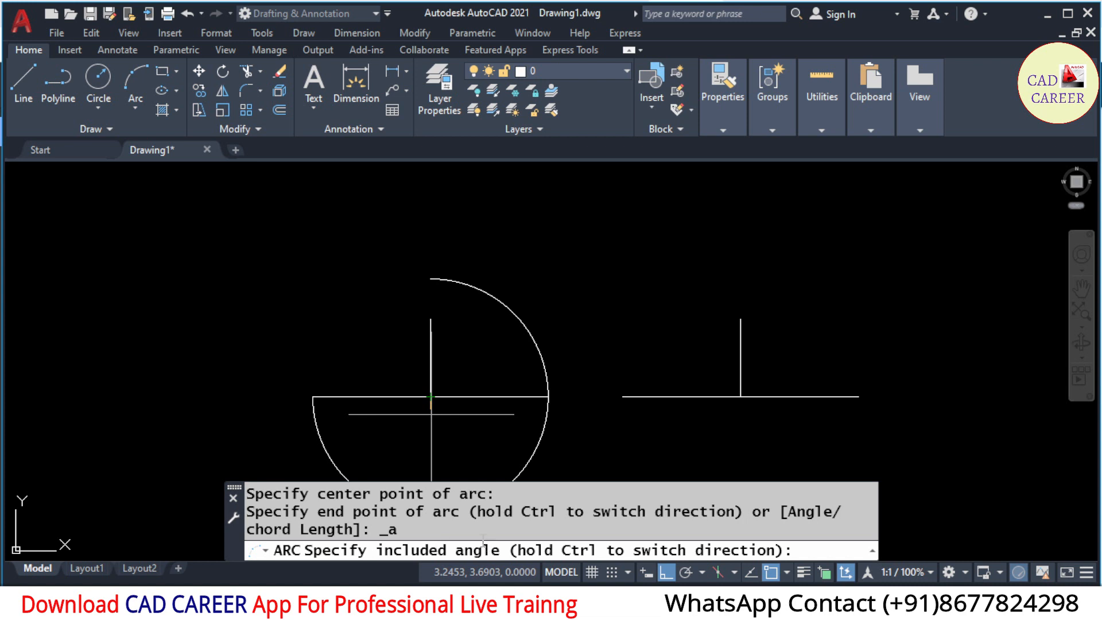
type("60")
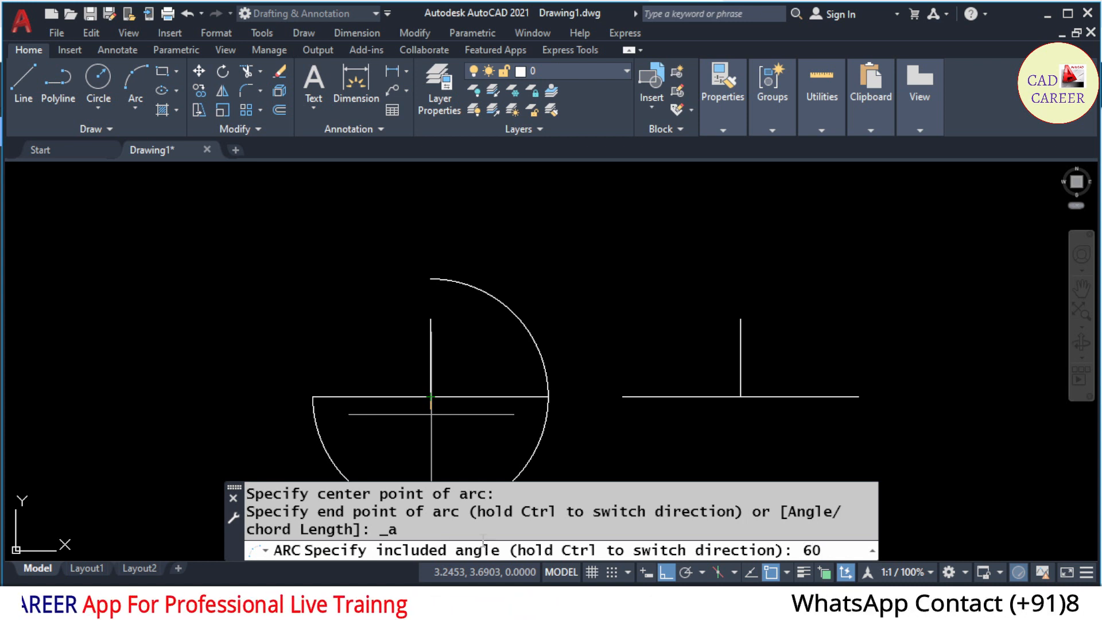
key("Return")
scroll(431, 295, "down", 2)
scroll(430, 295, "up", 2)
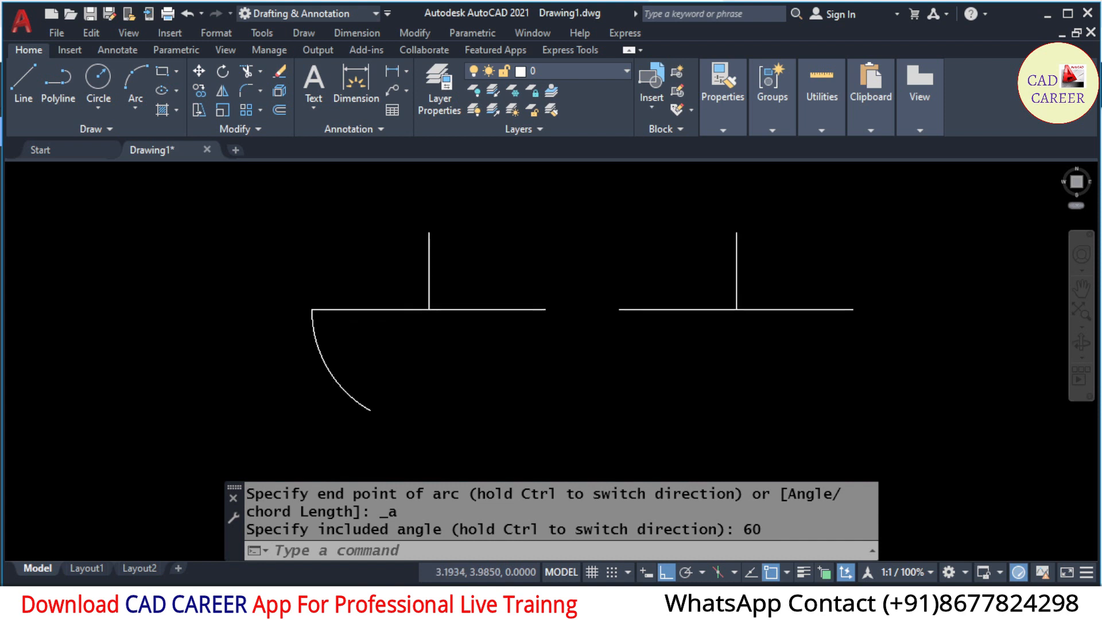
scroll(417, 324, "up", 2)
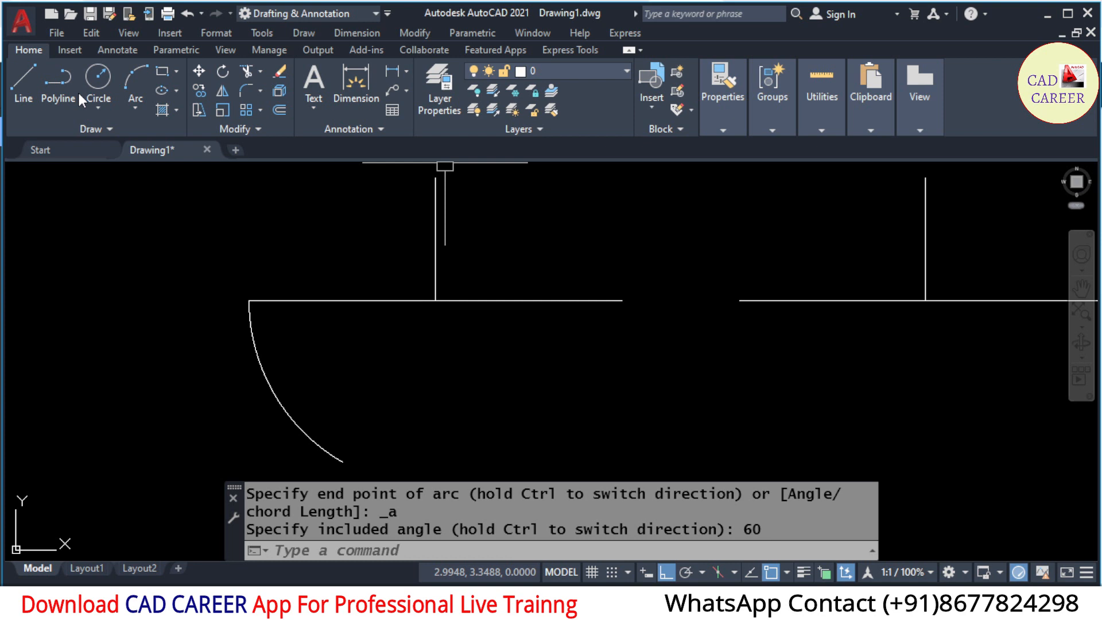
scroll(262, 368, "down", 2)
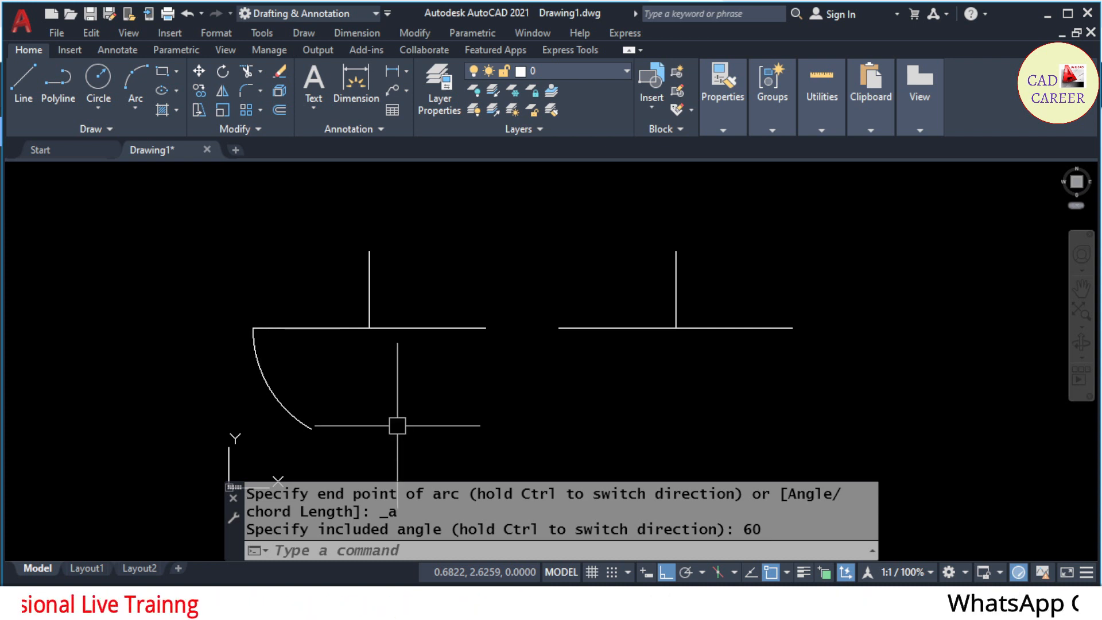
scroll(252, 378, "up", 2)
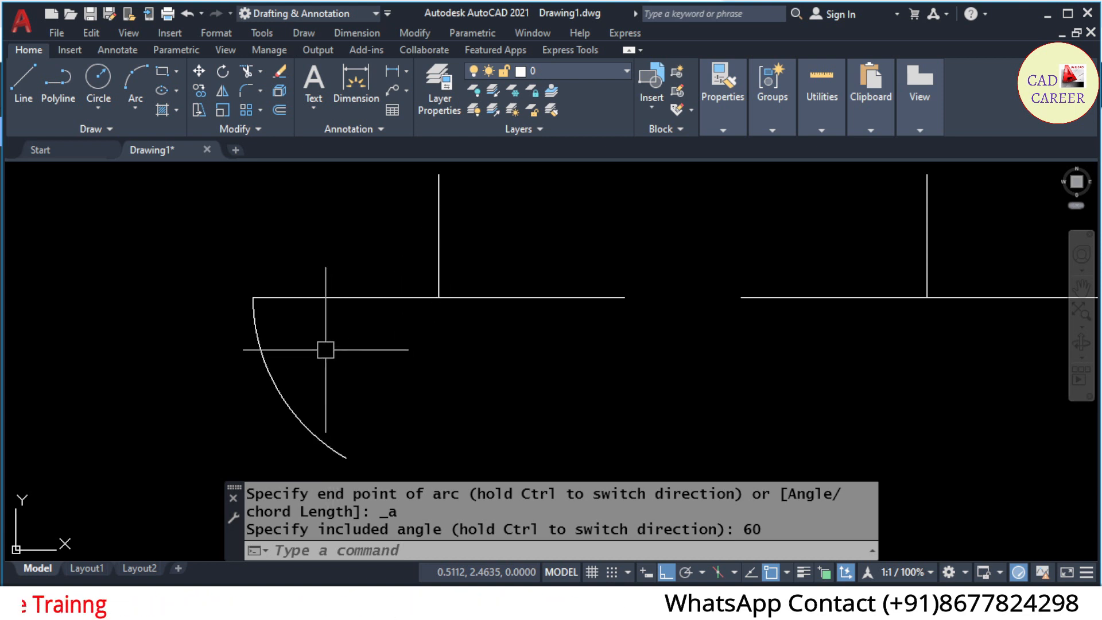
scroll(295, 340, "down", 4)
scroll(514, 307, "up", 3)
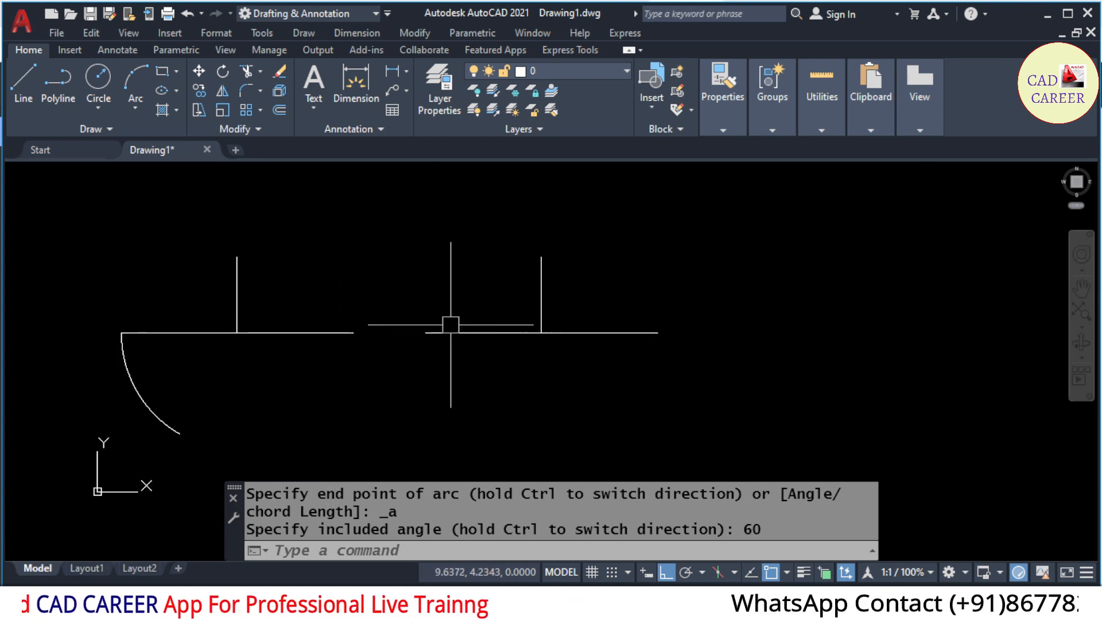
Draw a Start, Center, Angle arc from the copied horizontal line's right end, centred on its midpoint, with a 60° included angle.
left_click(307, 34)
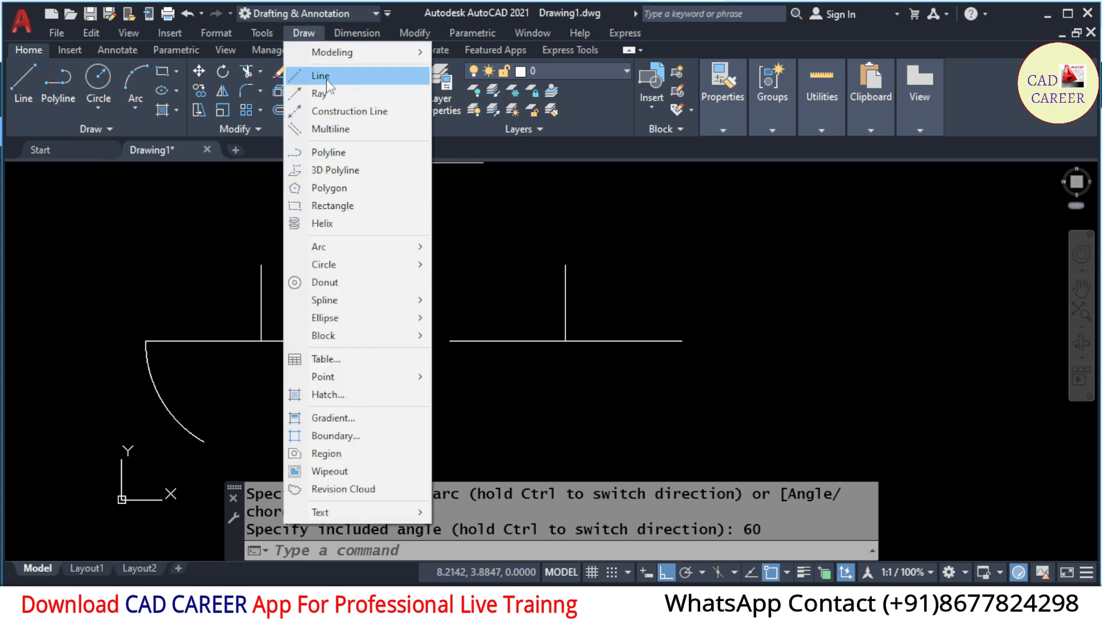
mouse_move(337, 240)
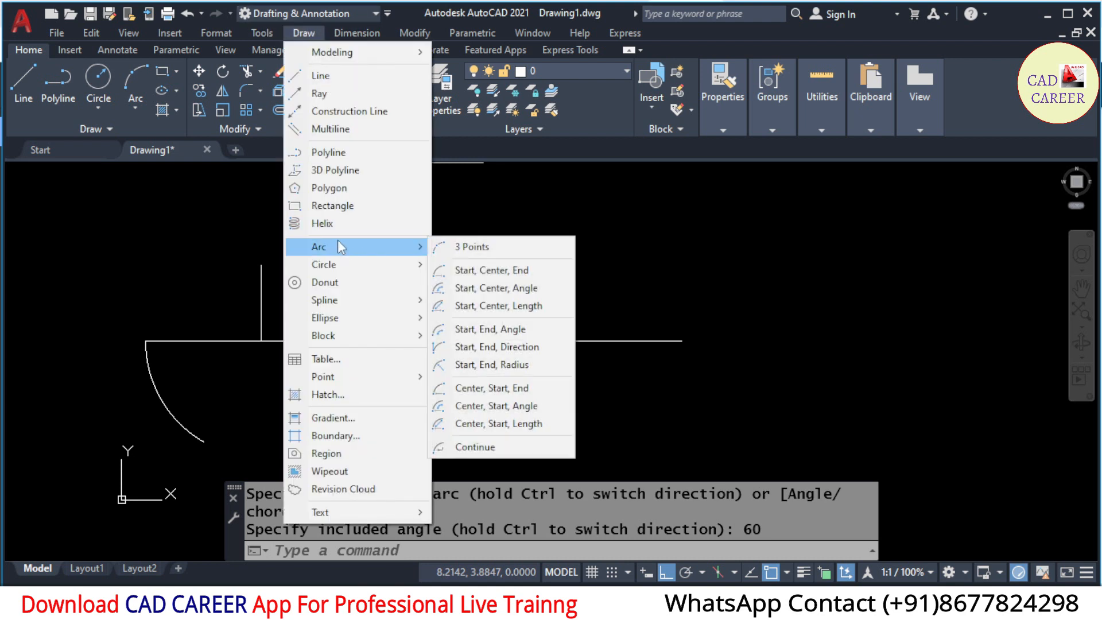
left_click(510, 291)
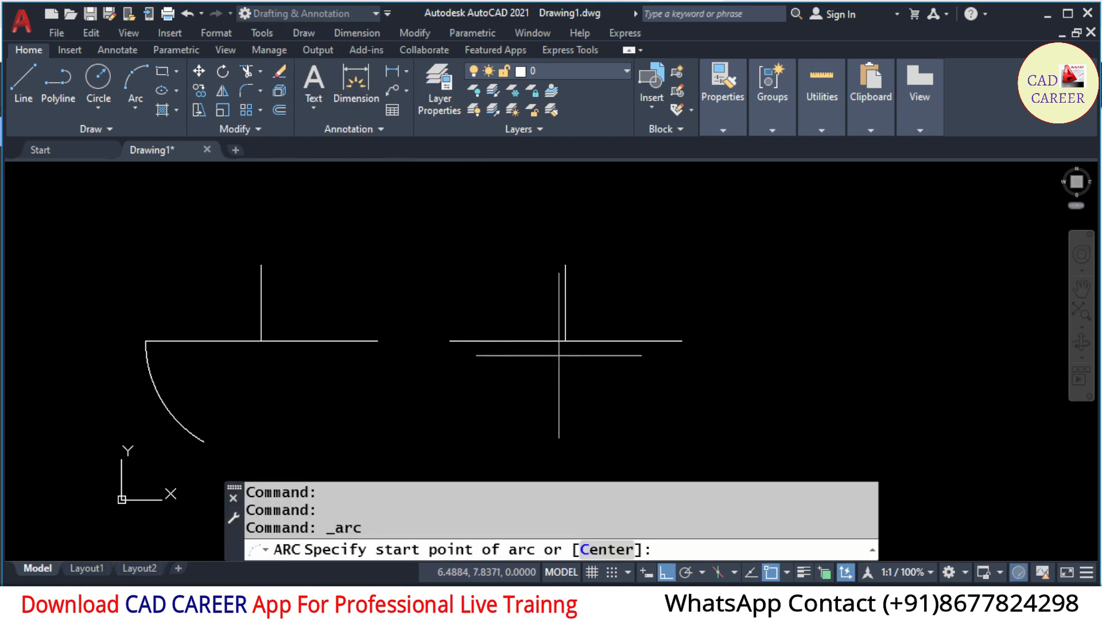
left_click(681, 341)
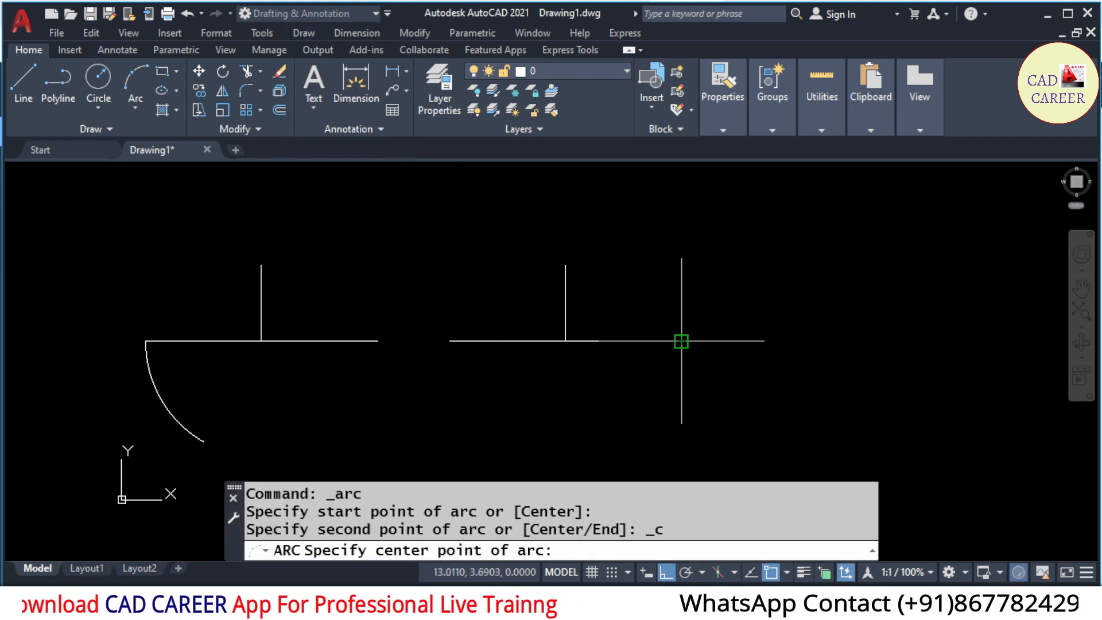
left_click(564, 341)
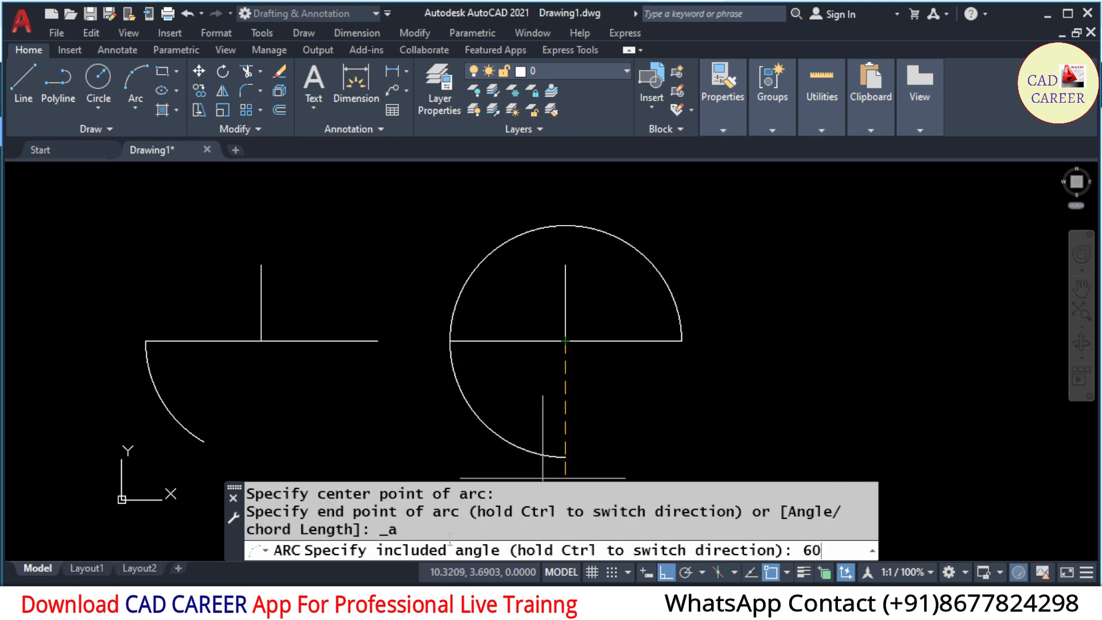
key("Return")
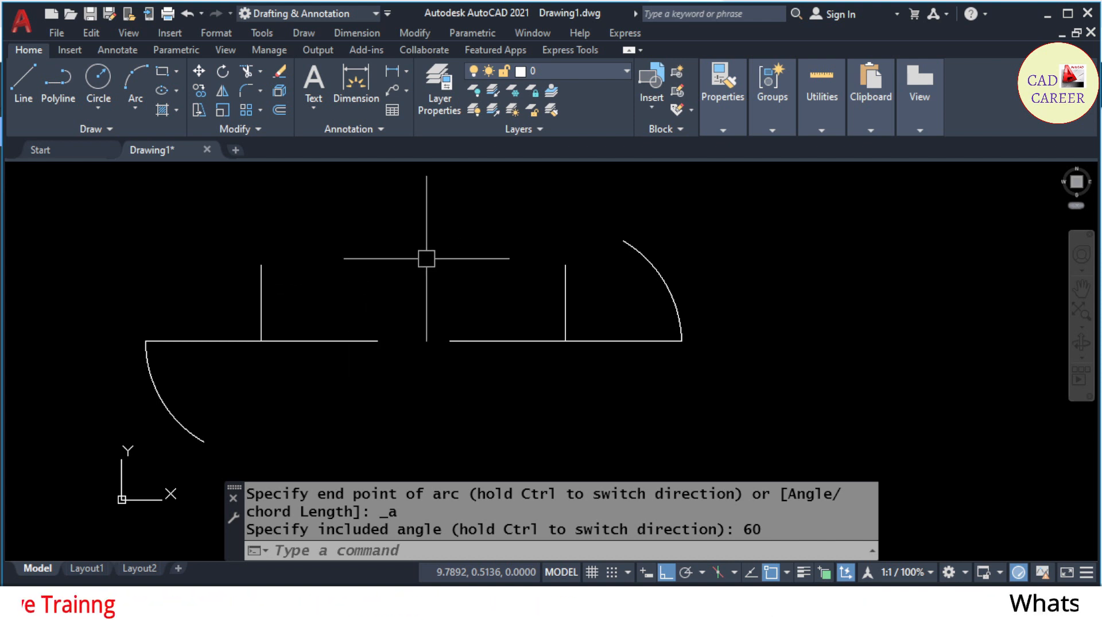
Add an angular dimension to the arc below the original horizontal line, placing it between the arc and its centre.
scroll(413, 258, "down", 2)
scroll(309, 316, "up", 2)
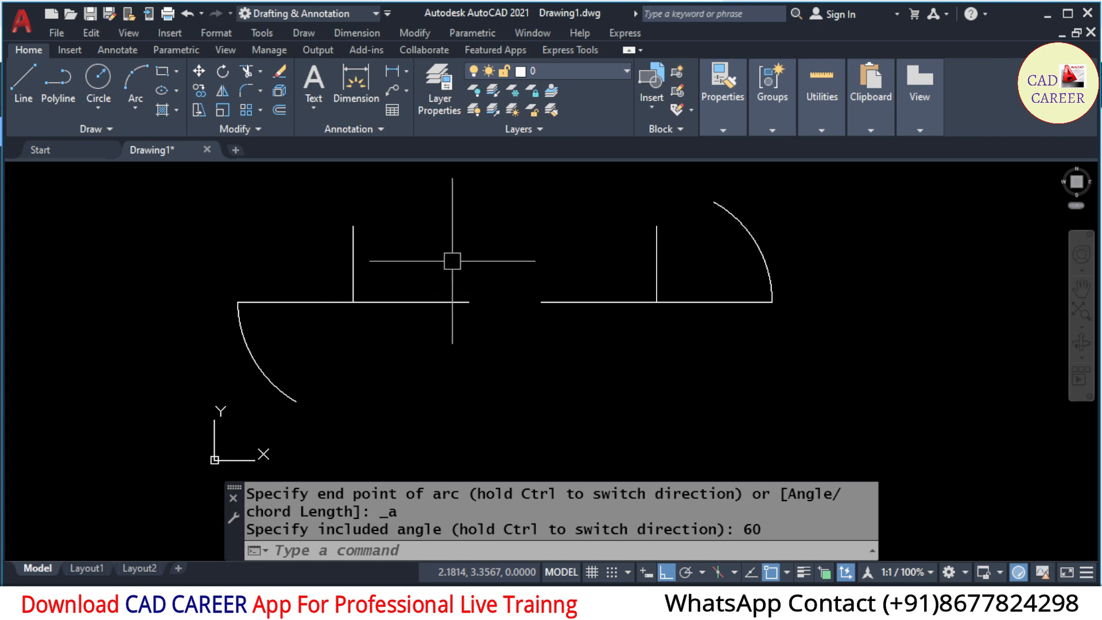
left_click(363, 33)
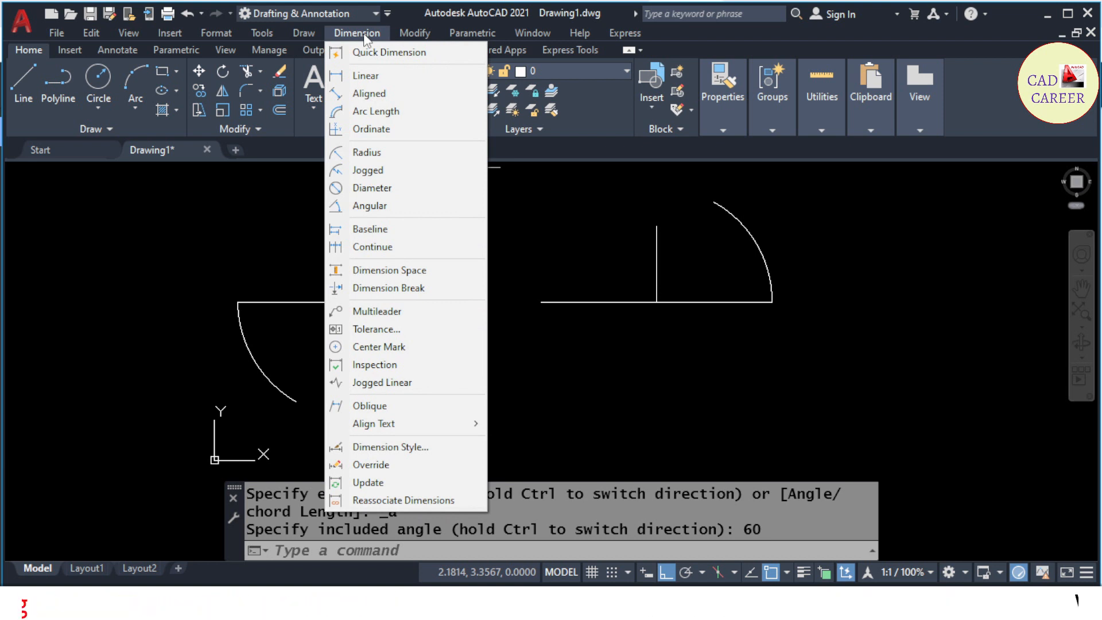
left_click(378, 207)
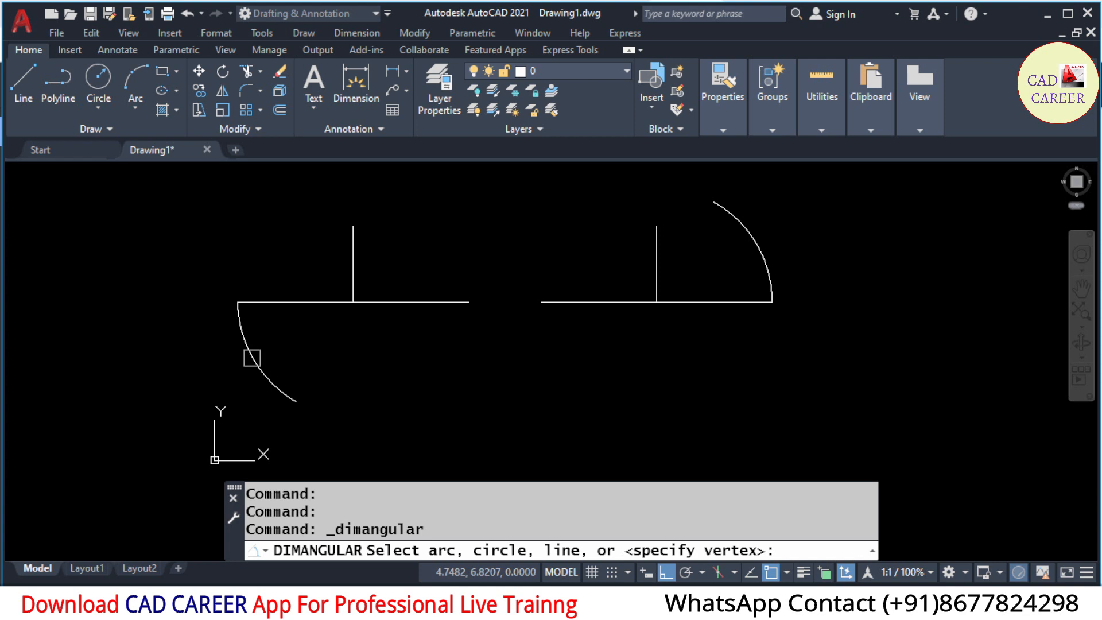
left_click(245, 344)
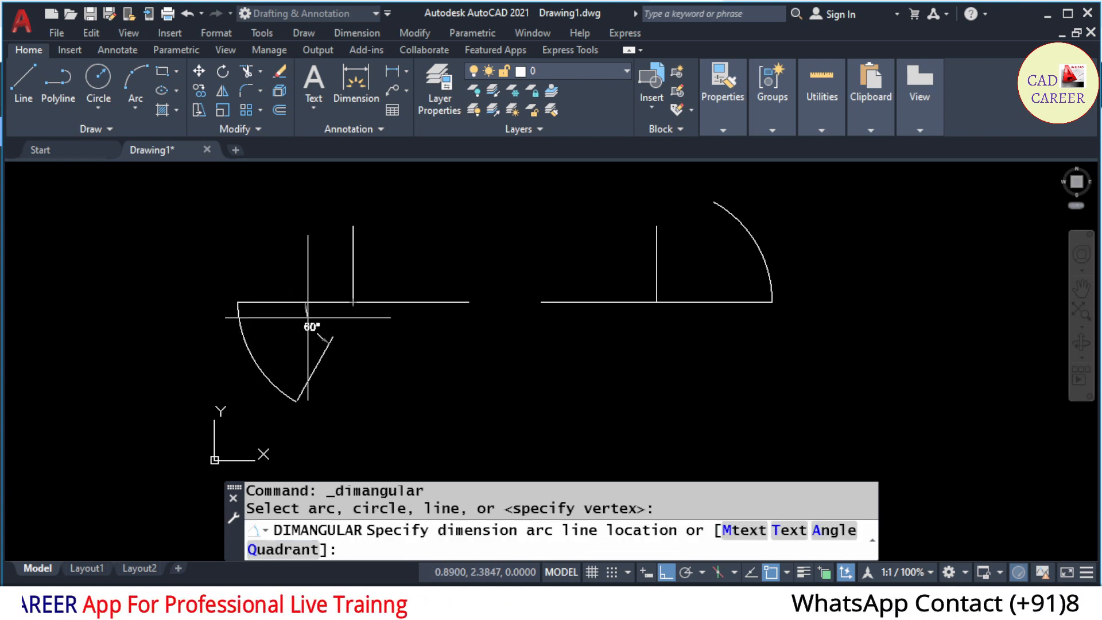
scroll(310, 317, "up", 2)
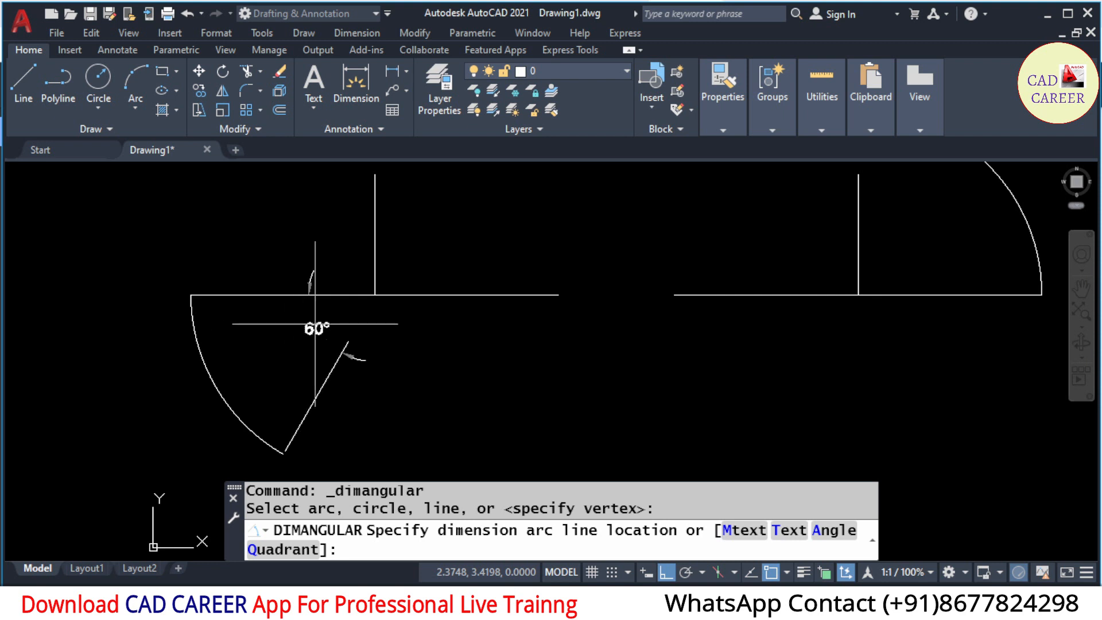
left_click(302, 332)
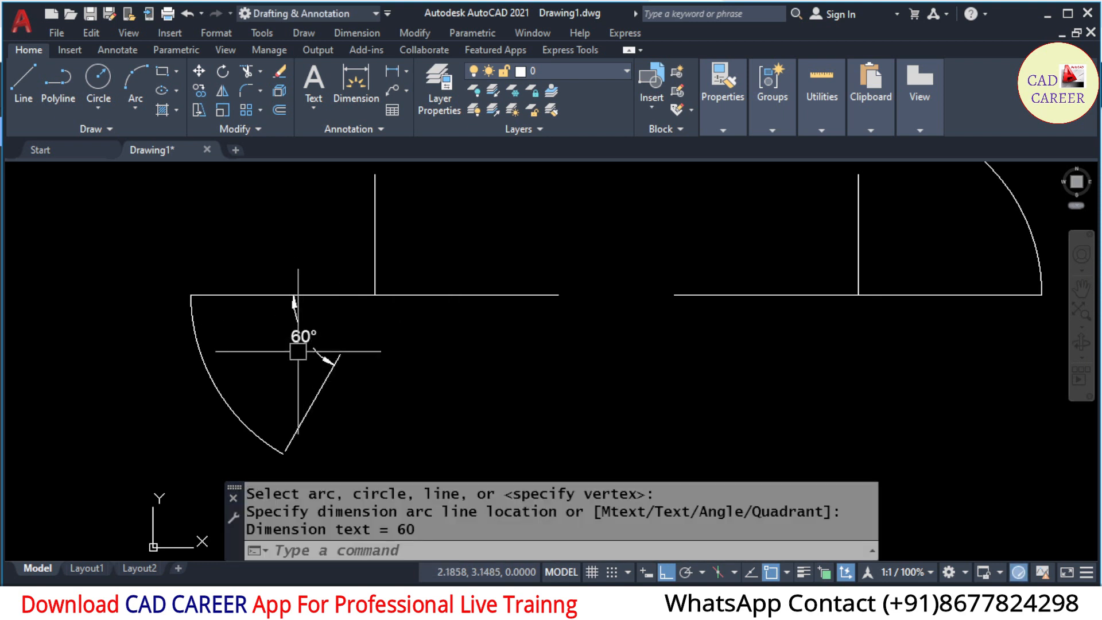
Add an angular dimension to the arc above the copied horizontal line, placing it inside the arc.
scroll(295, 351, "down", 2)
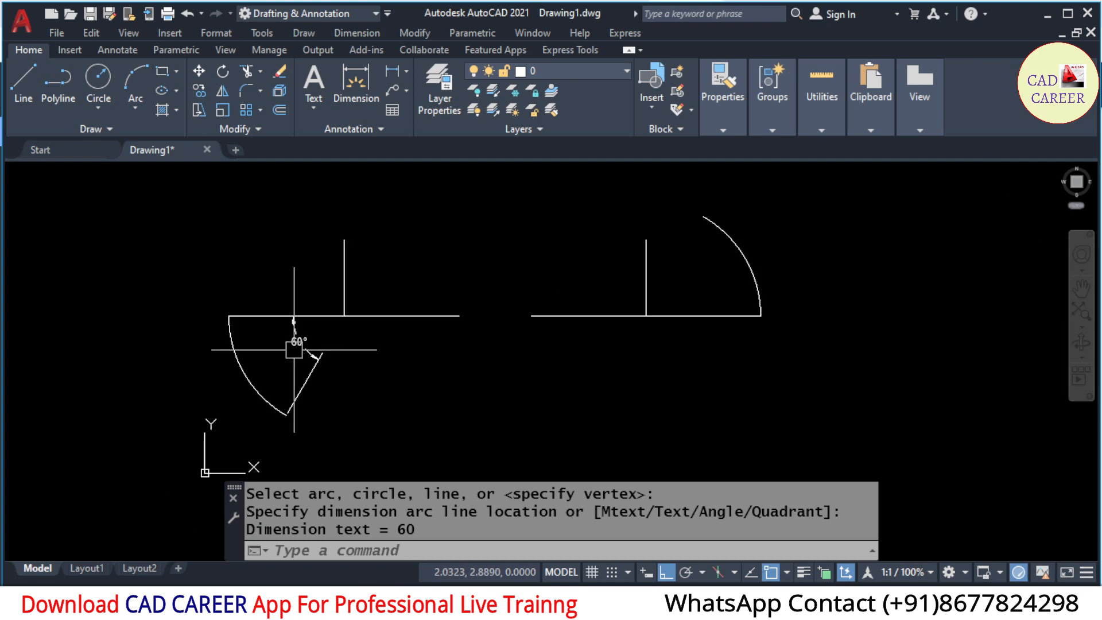
left_click(356, 34)
left_click(370, 205)
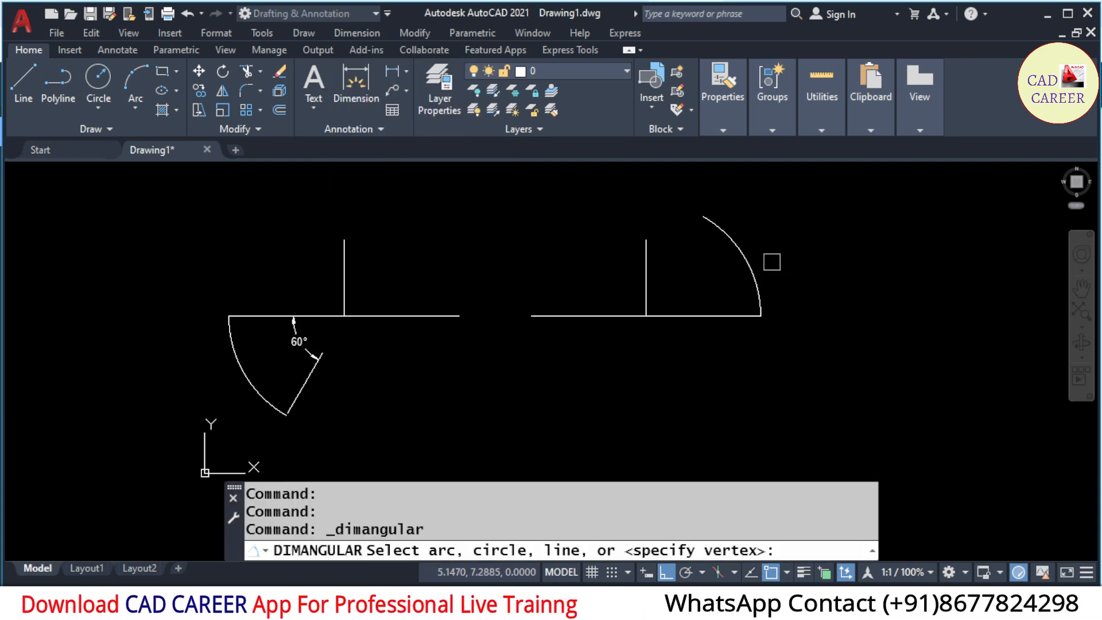
left_click(746, 252)
scroll(718, 269, "up", 4)
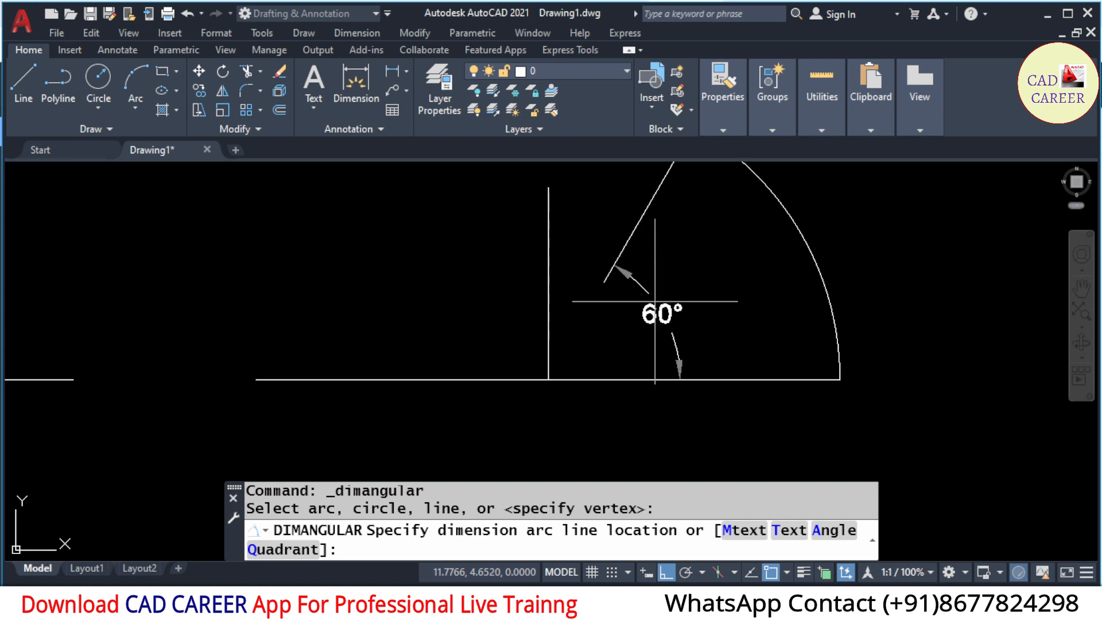
left_click(654, 287)
scroll(712, 265, "down", 5)
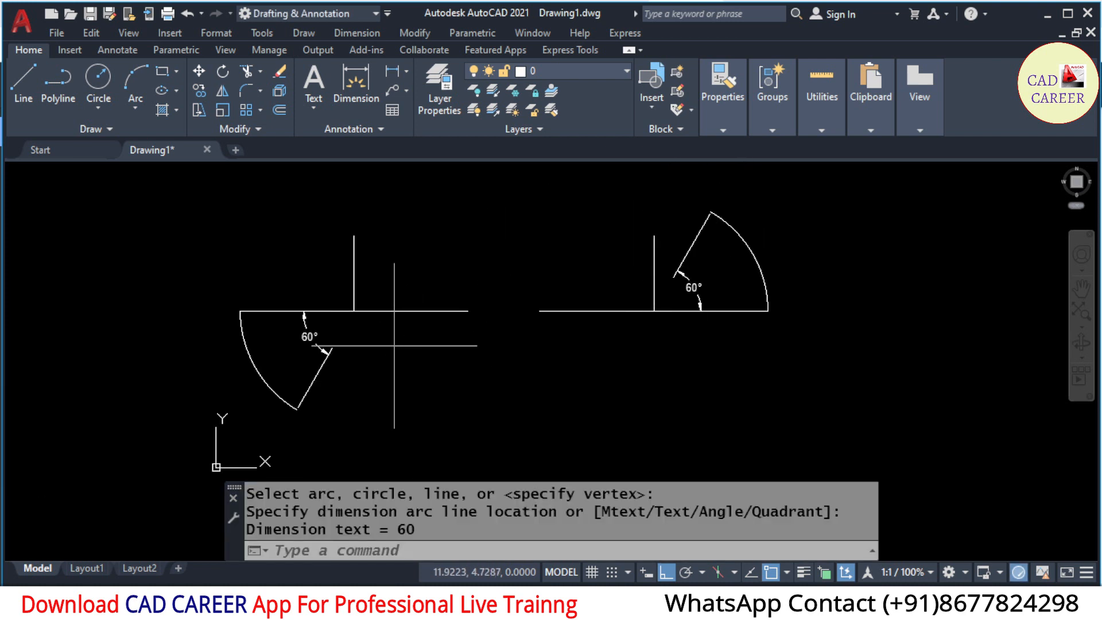
Erase both 60° arcs and their angular dimensions, keeping the horizontal and vertical construction lines.
left_click(394, 348)
left_click(218, 276)
left_click(824, 272)
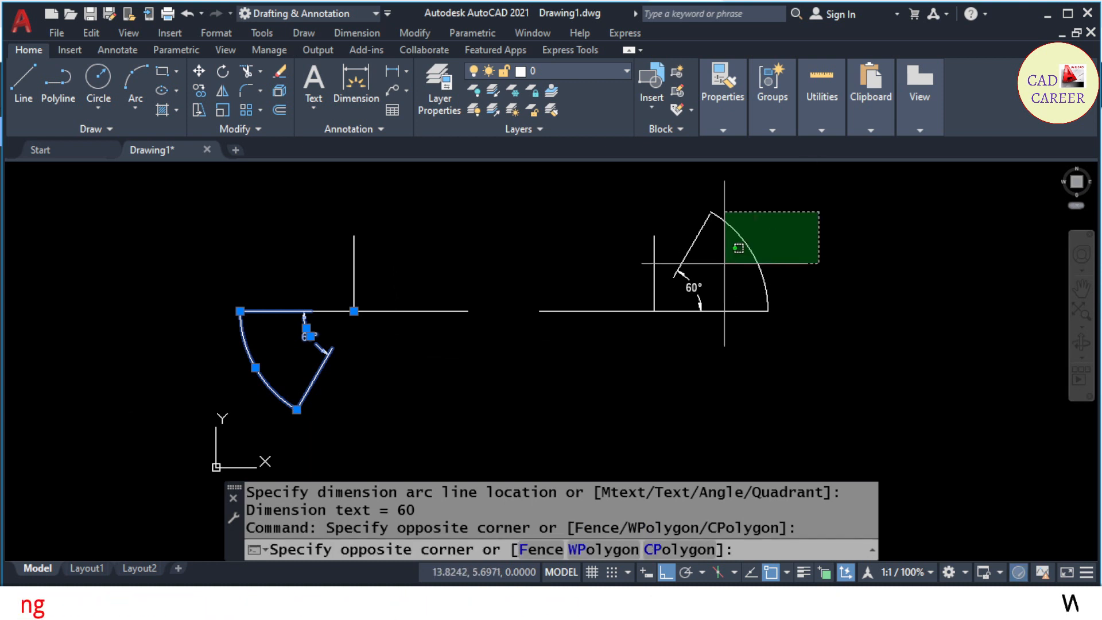
left_click(604, 198)
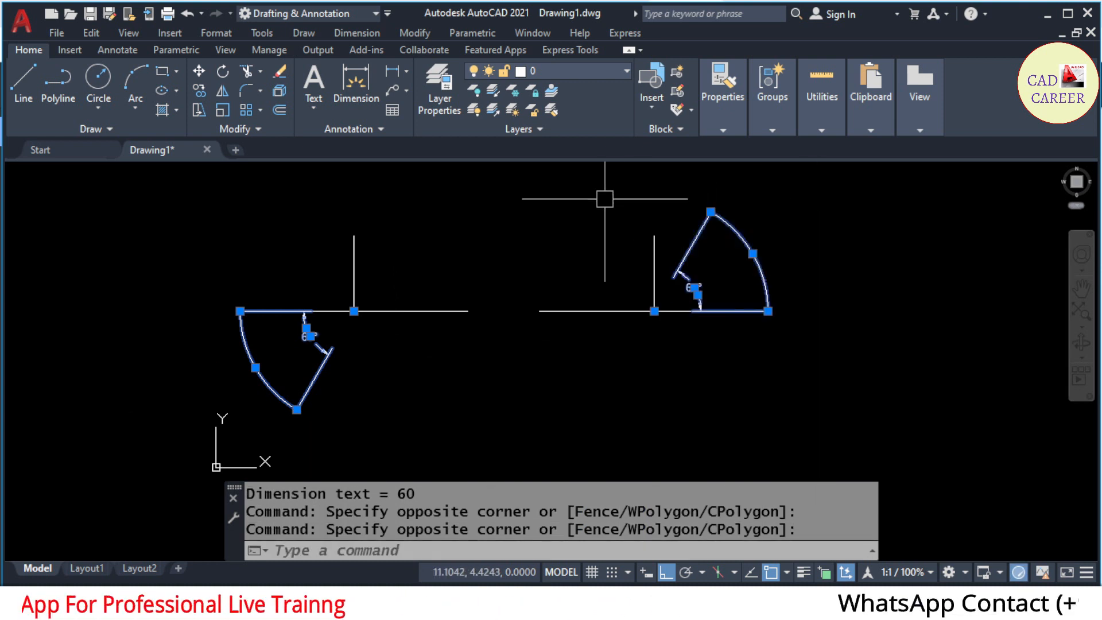
left_click(281, 72)
Try a Start, Center, Length arc from the original horizontal line's left end, centred on its vertical line's upper end, with chord length 10.
left_click(302, 33)
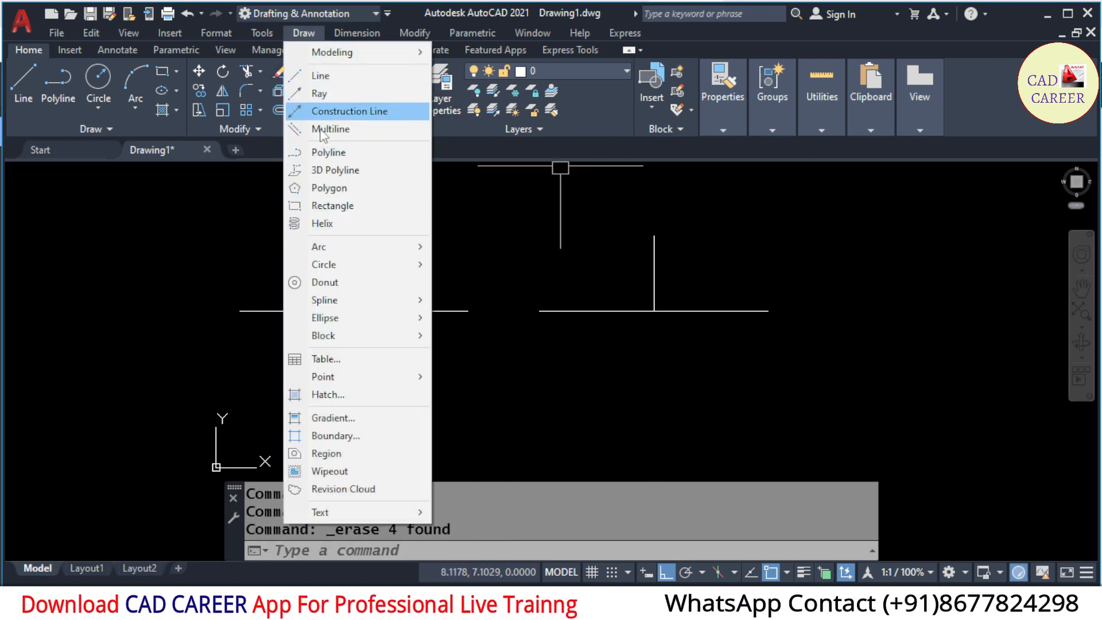
mouse_move(321, 248)
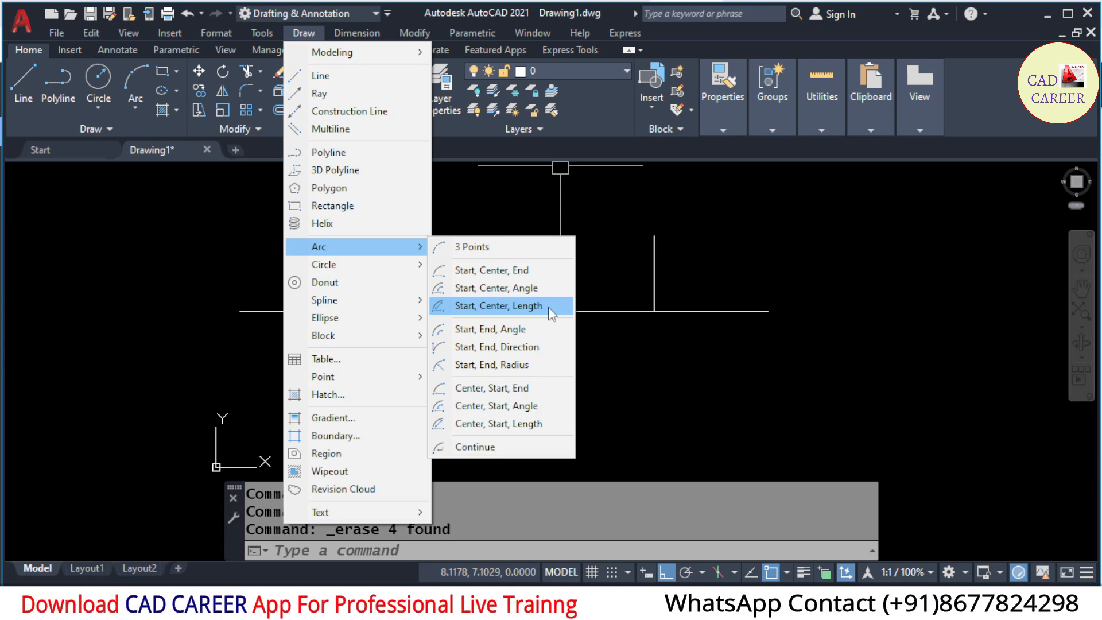
left_click(508, 305)
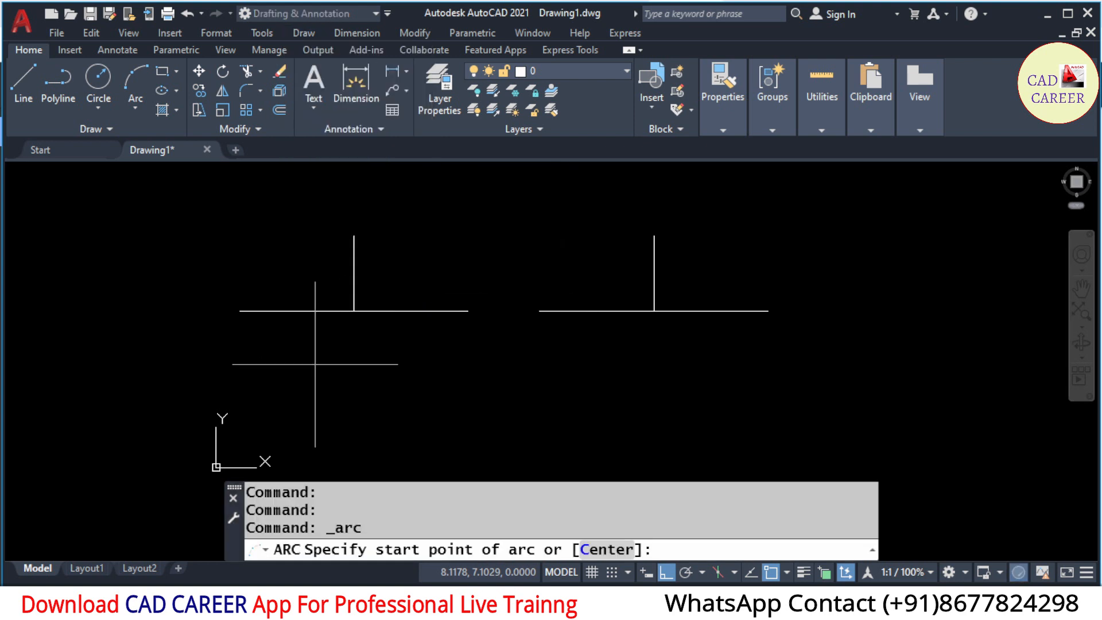
left_click(240, 311)
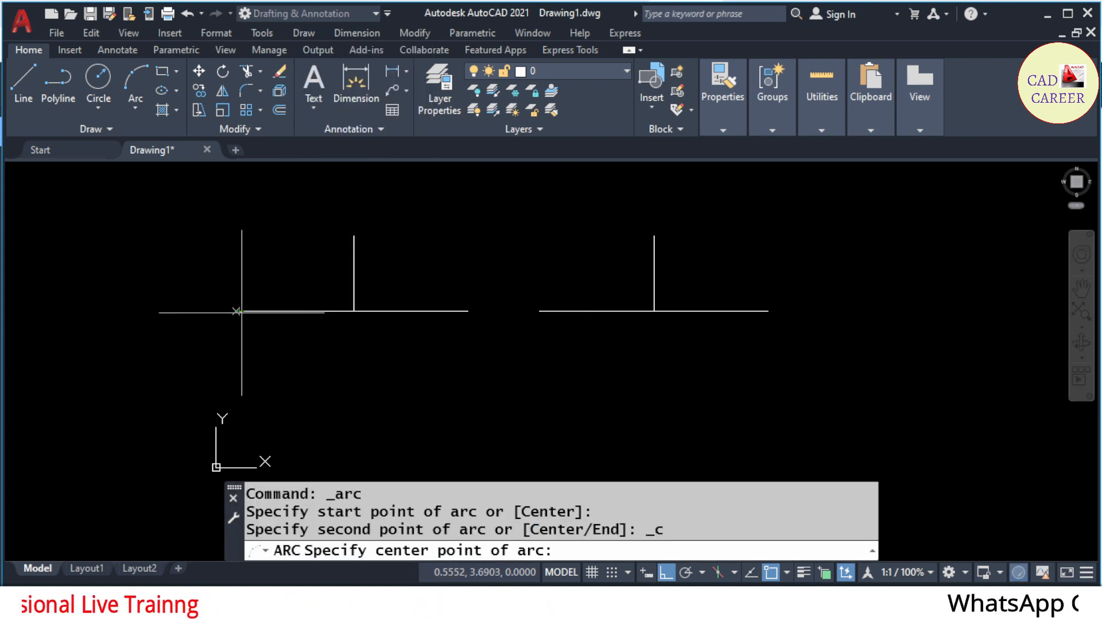
left_click(354, 235)
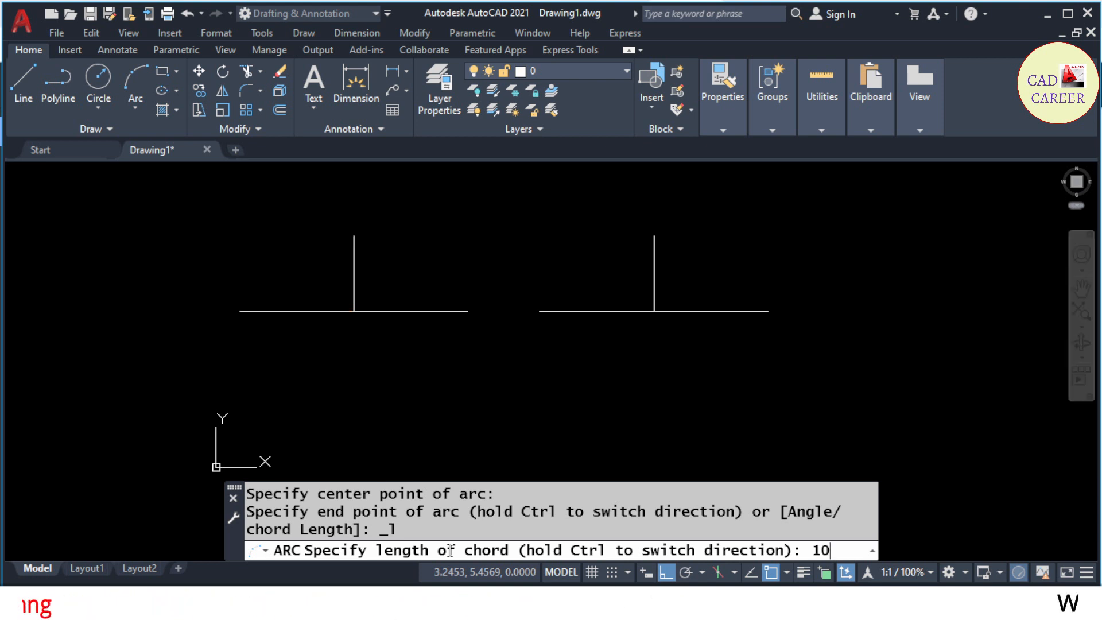
key("Return")
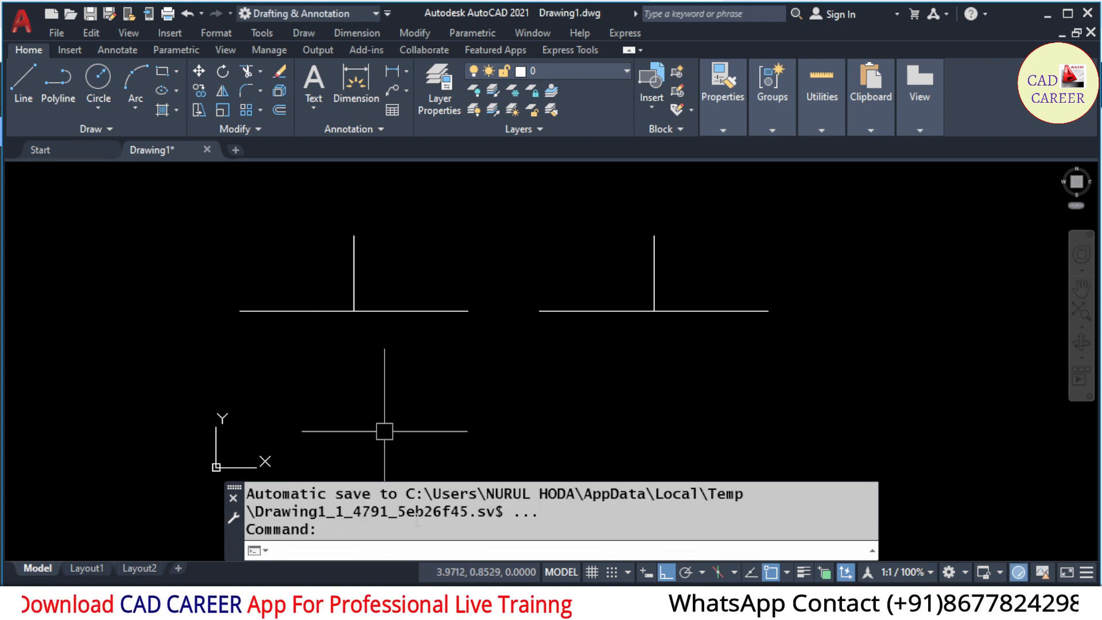
Enlarge the command history to read the response to the chord length entry, and shrink it again.
left_click(461, 478)
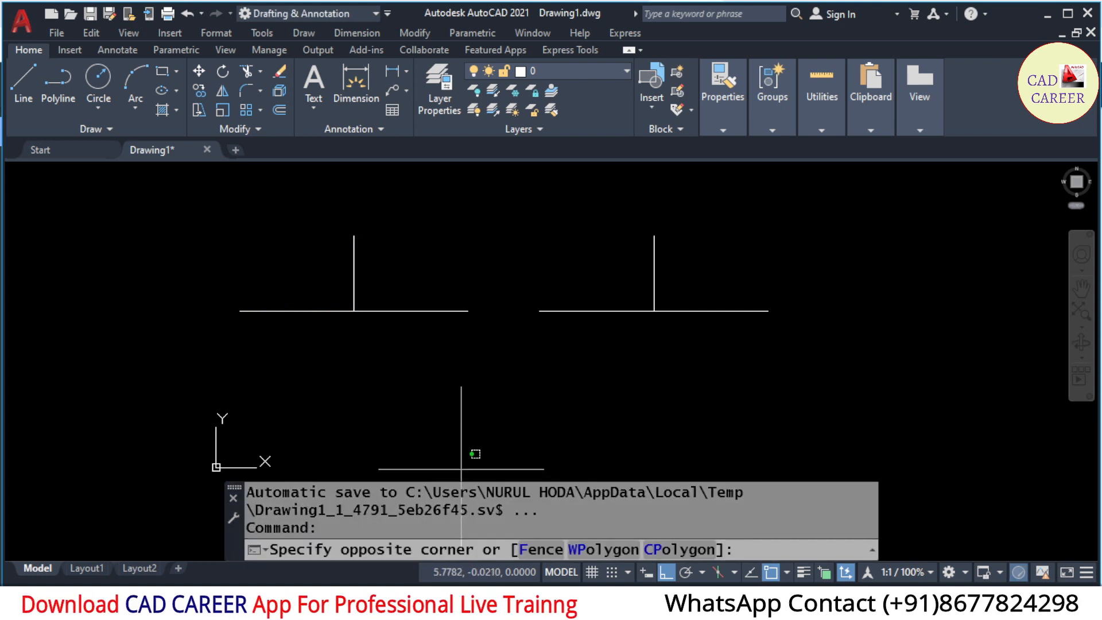
left_click_drag(458, 482, 460, 407)
left_click_drag(339, 472, 364, 404)
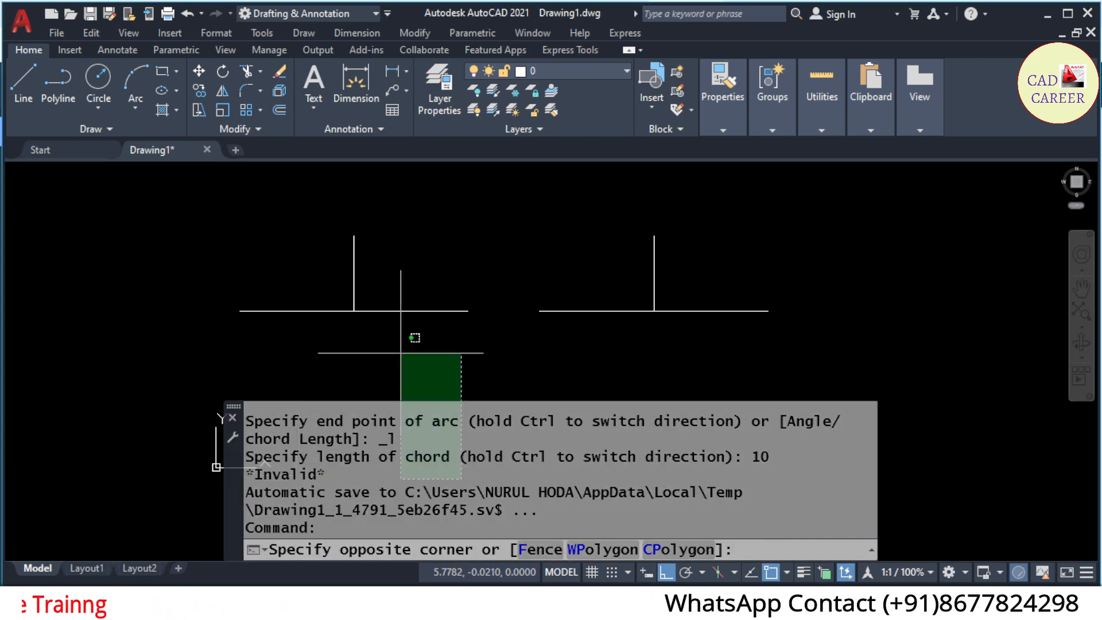
left_click(394, 368)
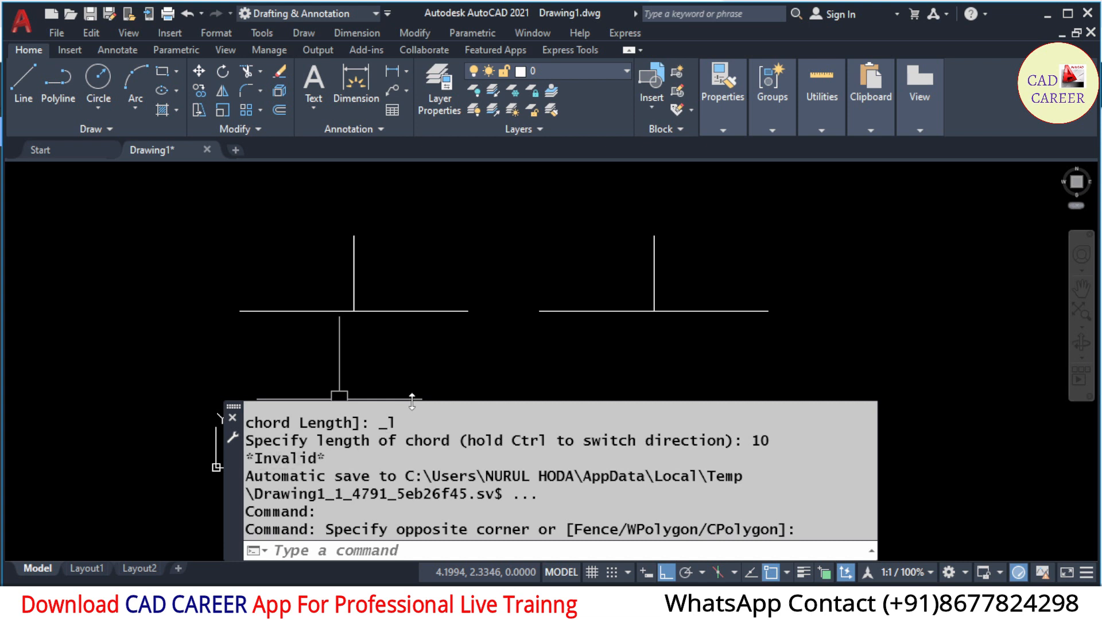
left_click_drag(412, 400, 408, 493)
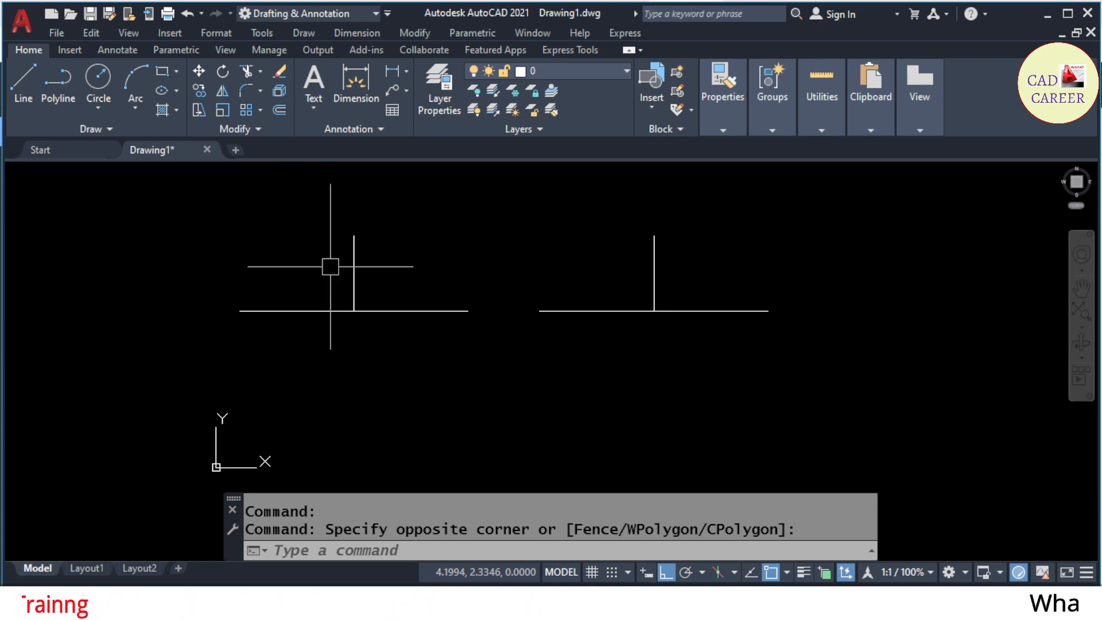
Draw a Start, Center, Length arc from the original horizontal line's left end, centred on its vertical line's upper end, with chord length 5.
left_click(306, 33)
mouse_move(365, 249)
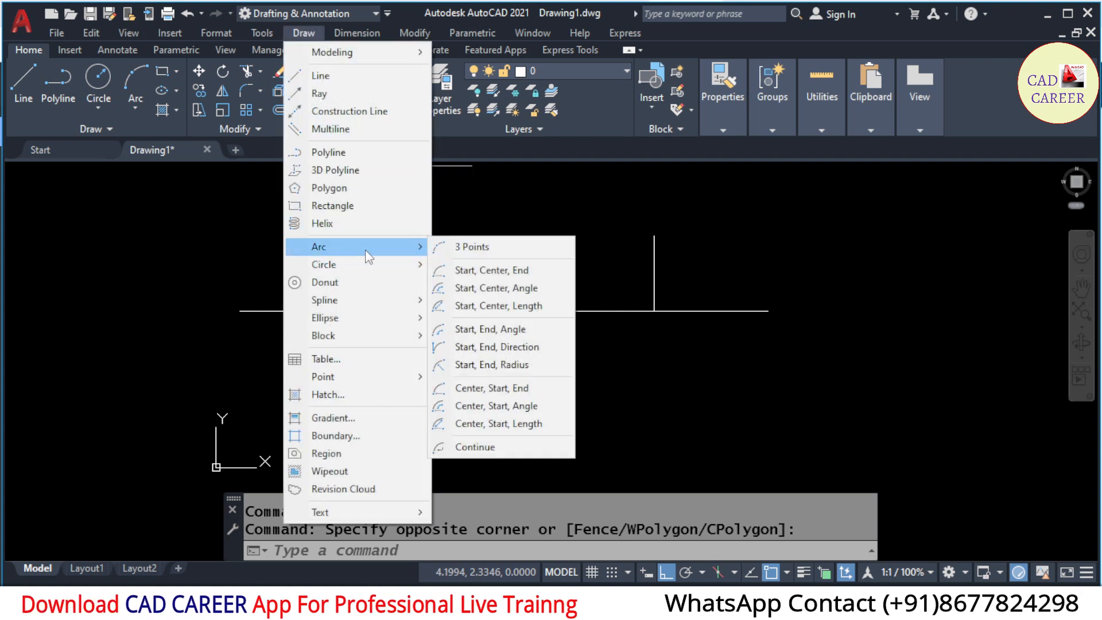
left_click(527, 305)
left_click(240, 311)
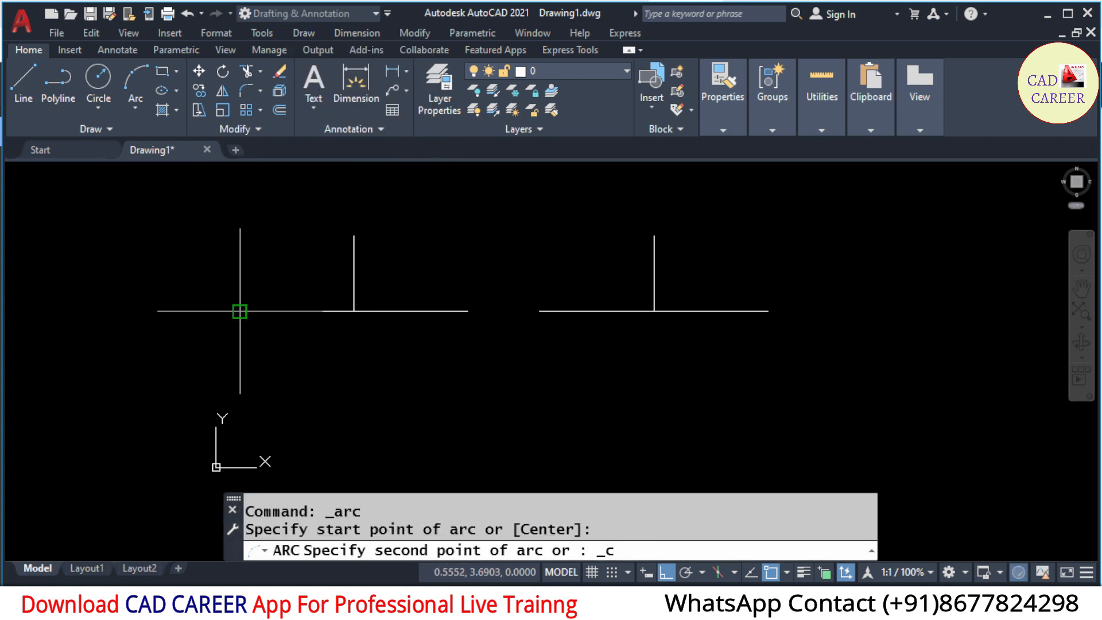
left_click(354, 236)
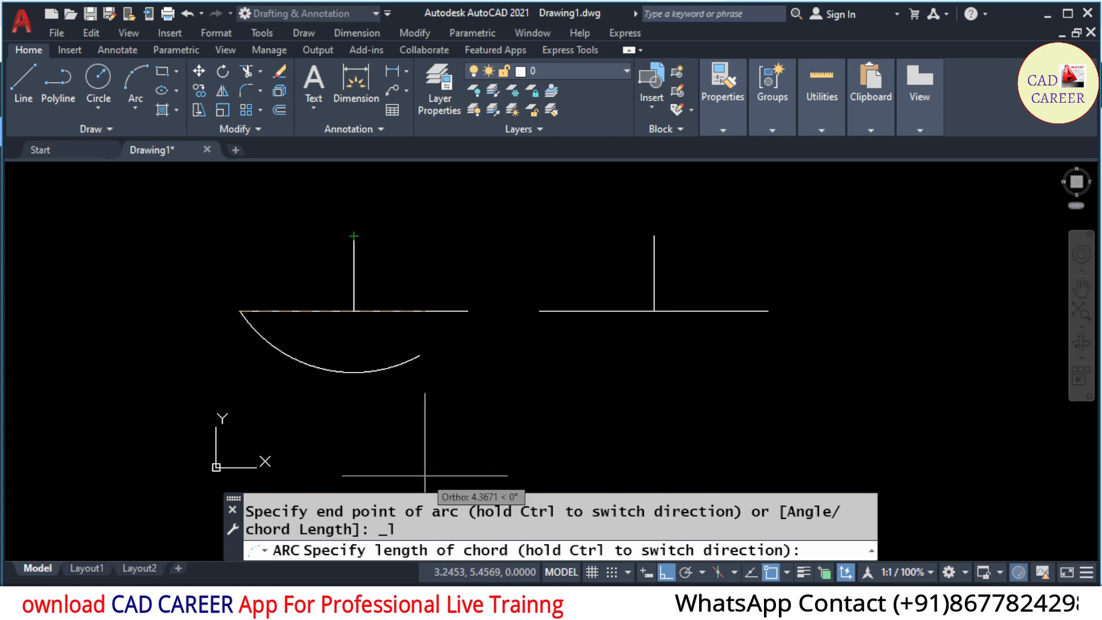
type("5")
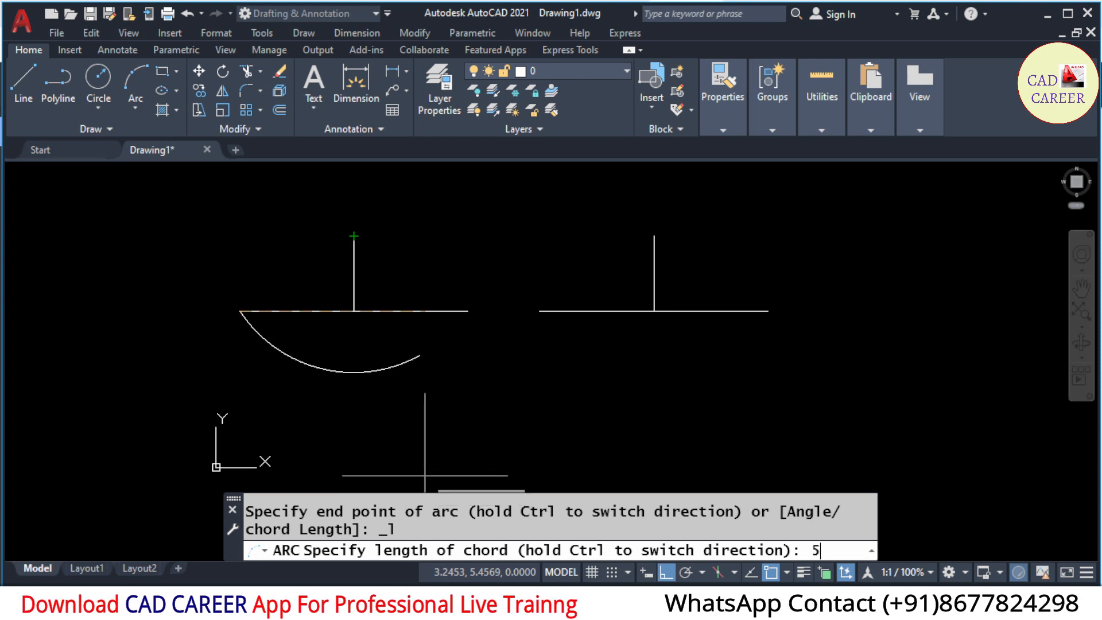
key("Return")
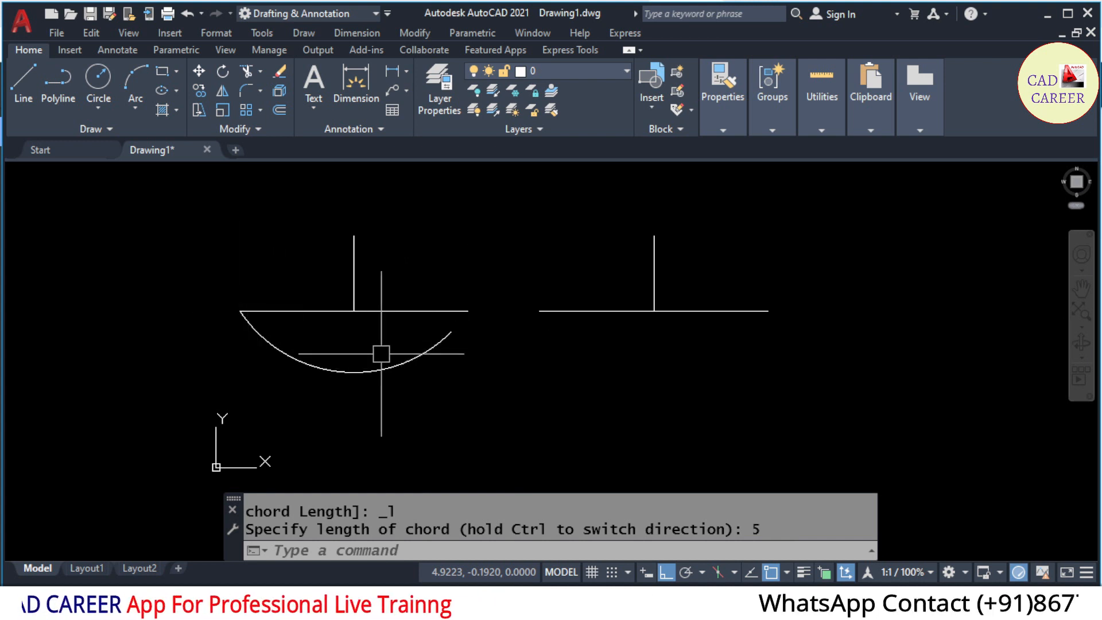
Add a radius dimension to the new arc, placing it below the arc's right half.
left_click(351, 34)
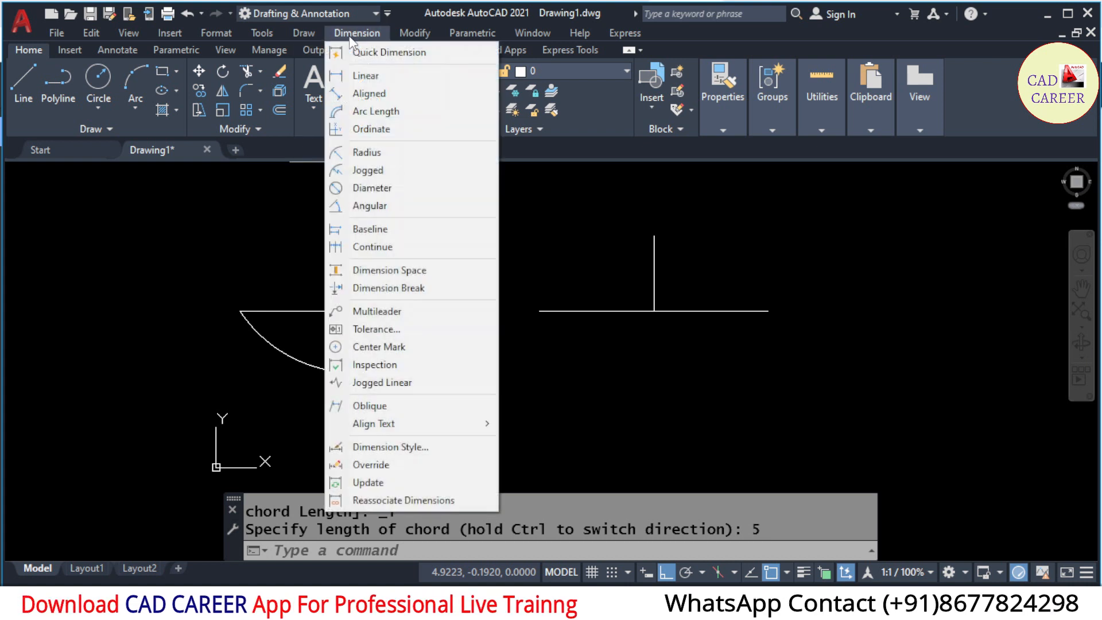
left_click(367, 152)
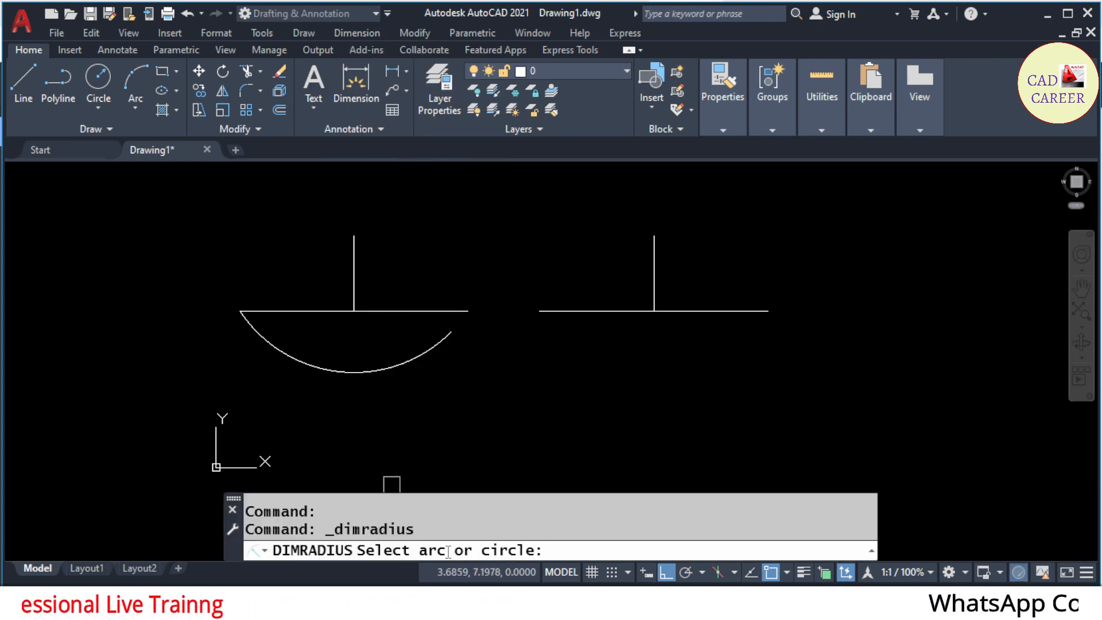
left_click(379, 371)
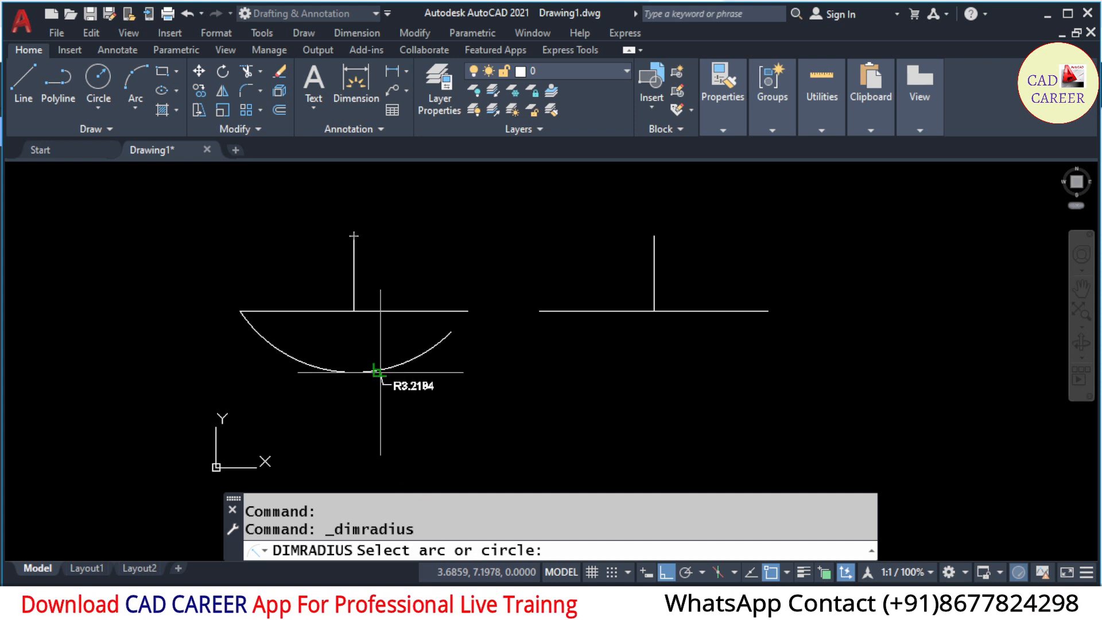
left_click(418, 415)
scroll(441, 421, "up", 2)
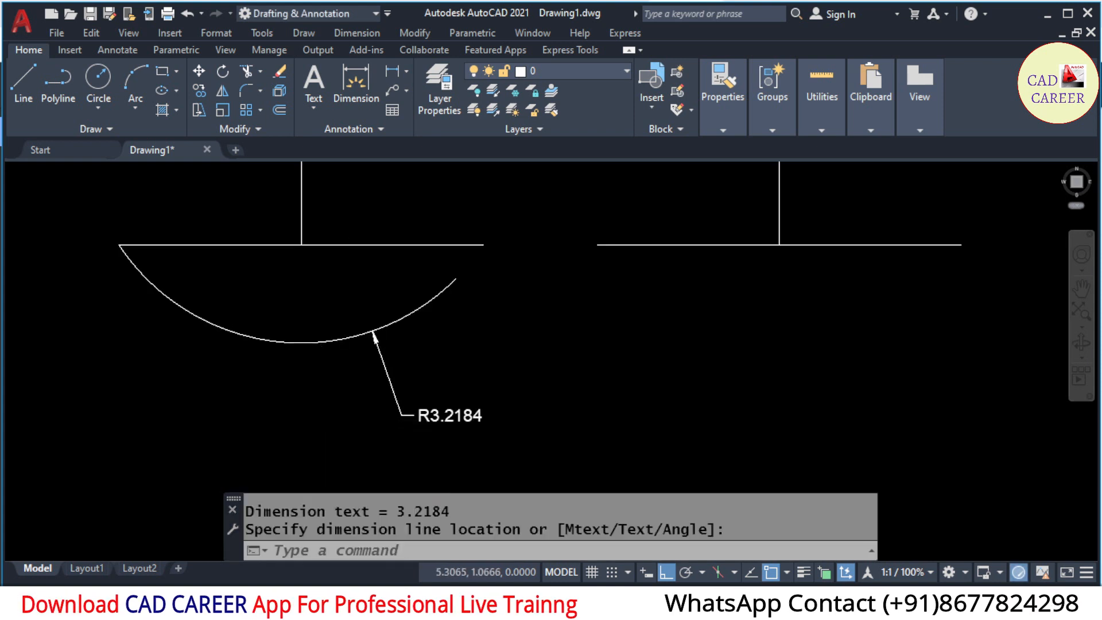
scroll(438, 381, "up", 2)
scroll(405, 373, "up", 1)
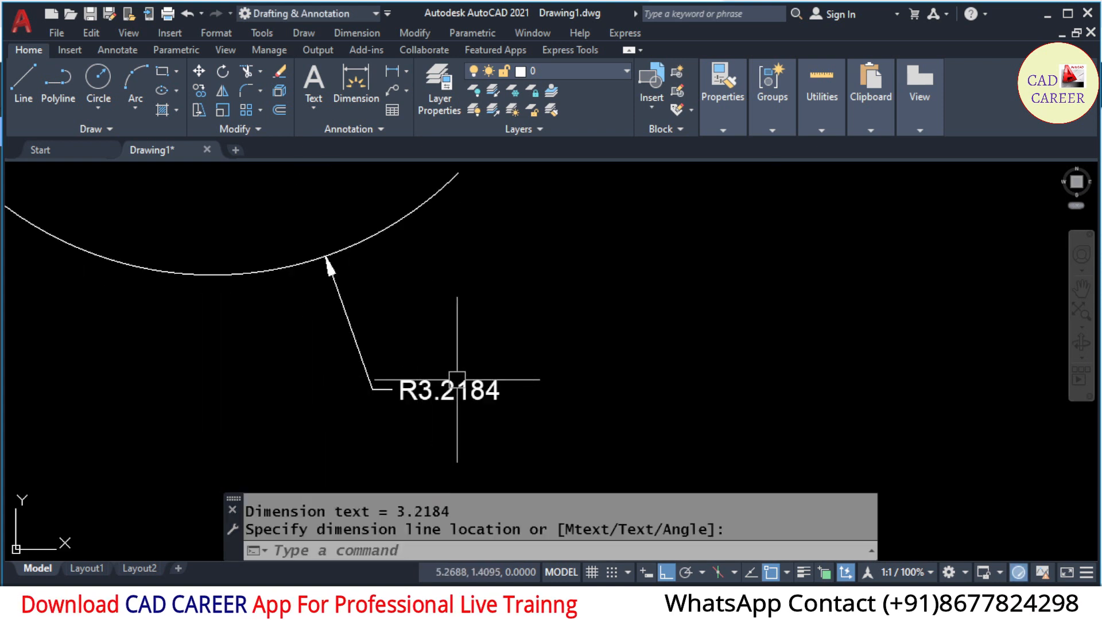
Add a diameter dimension to the same arc, placing it below the arc's left half.
left_click(346, 34)
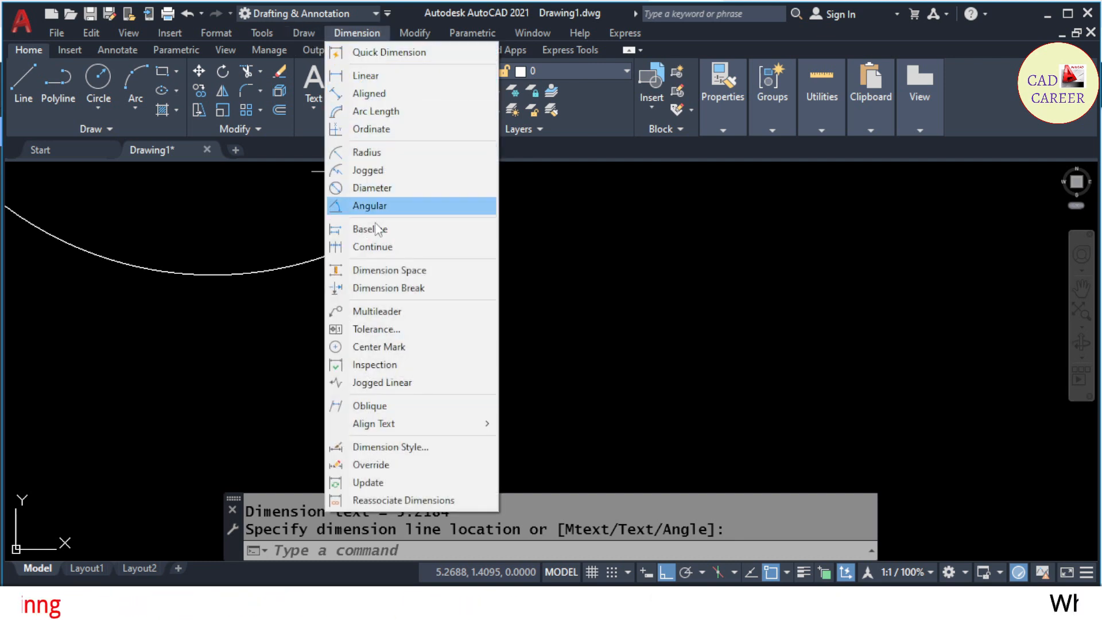
left_click(373, 187)
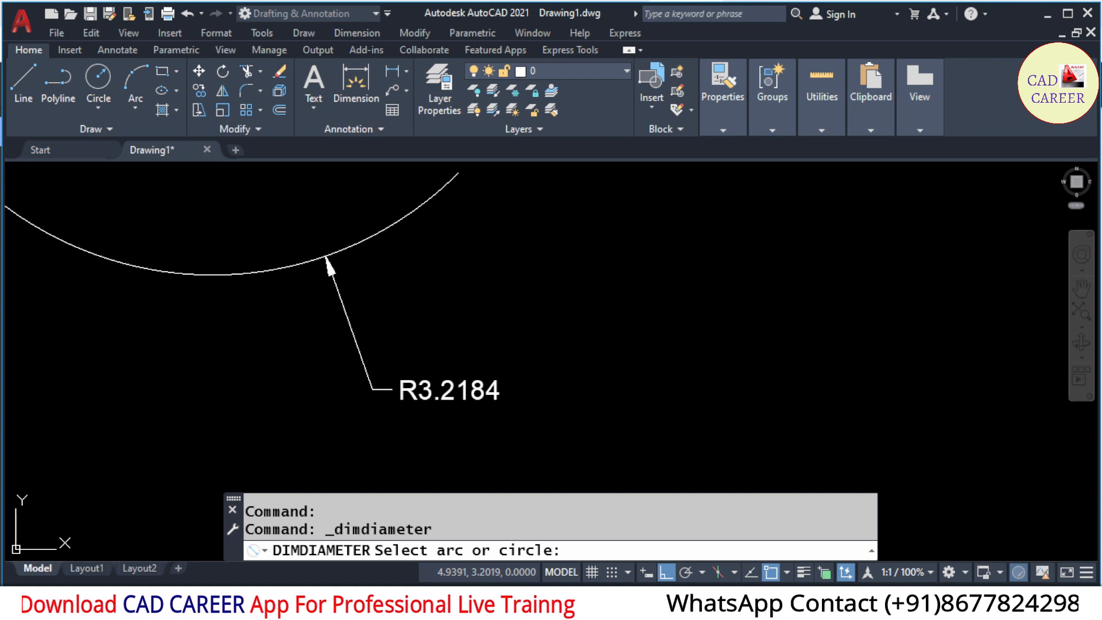
left_click(236, 275)
left_click(155, 364)
scroll(276, 347, "down", 5)
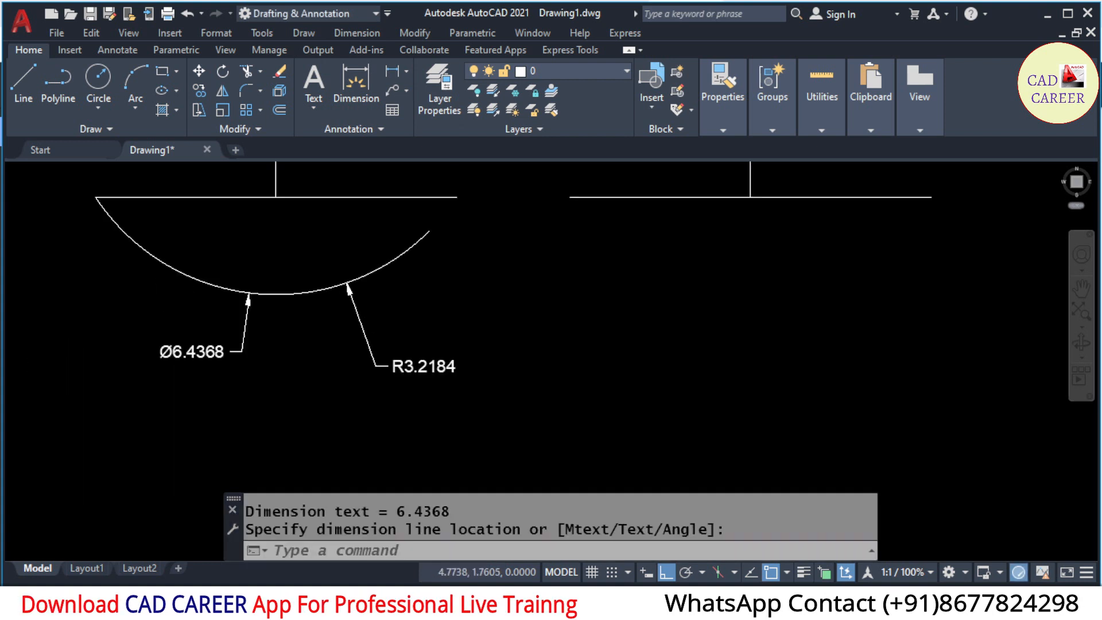
scroll(272, 355, "up", 3)
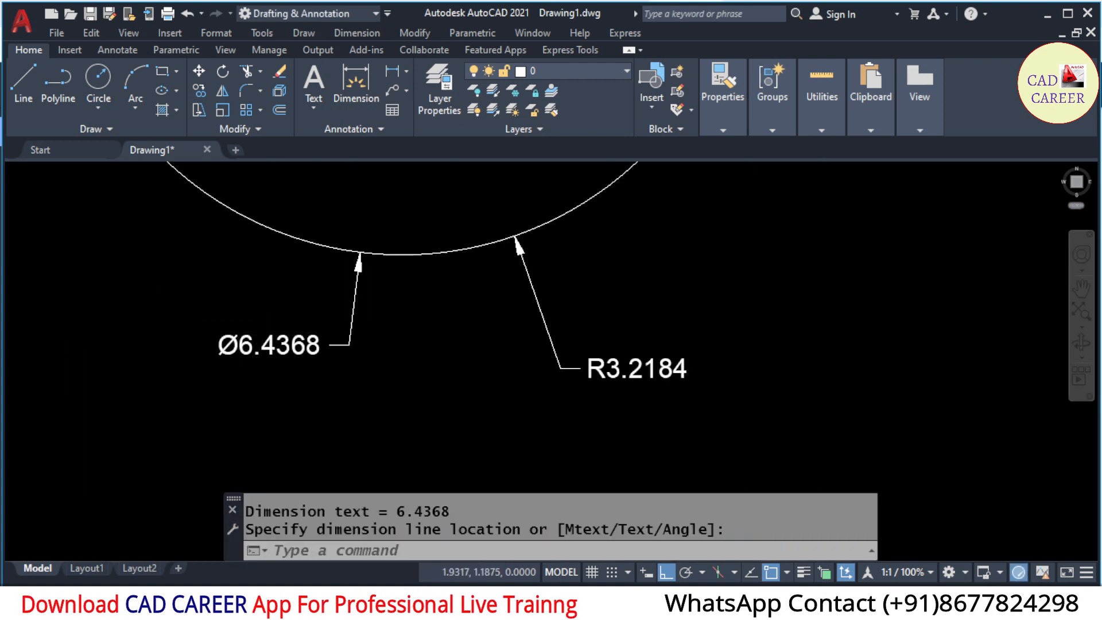
scroll(264, 365, "down", 1)
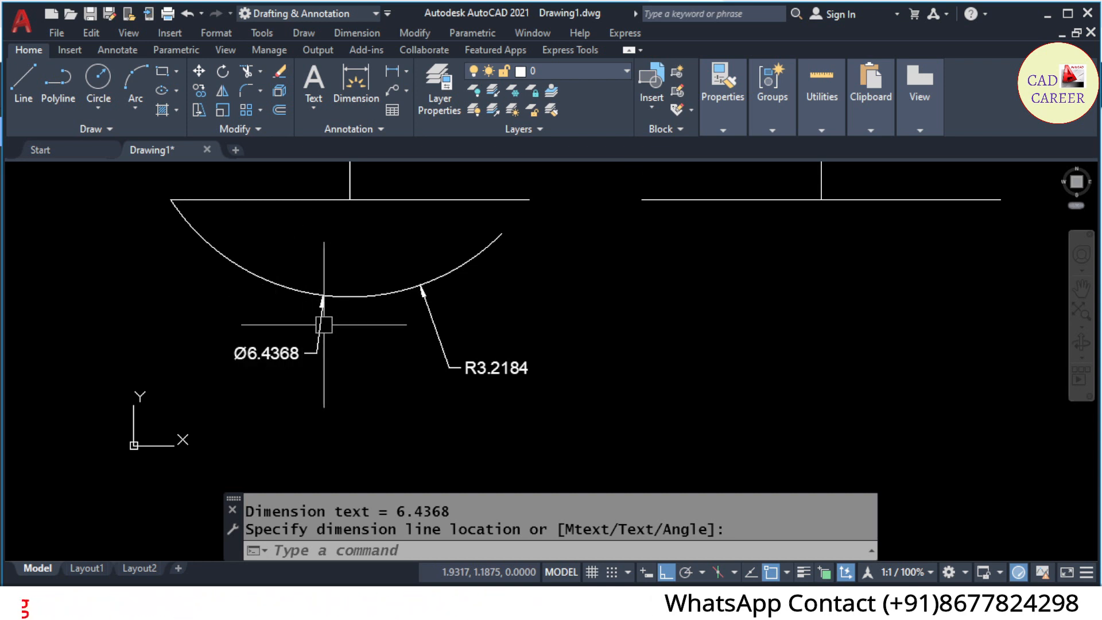
Add an aligned dimension between the arc's two endpoints to show its chord length, placing it just inside the arc.
left_click(361, 33)
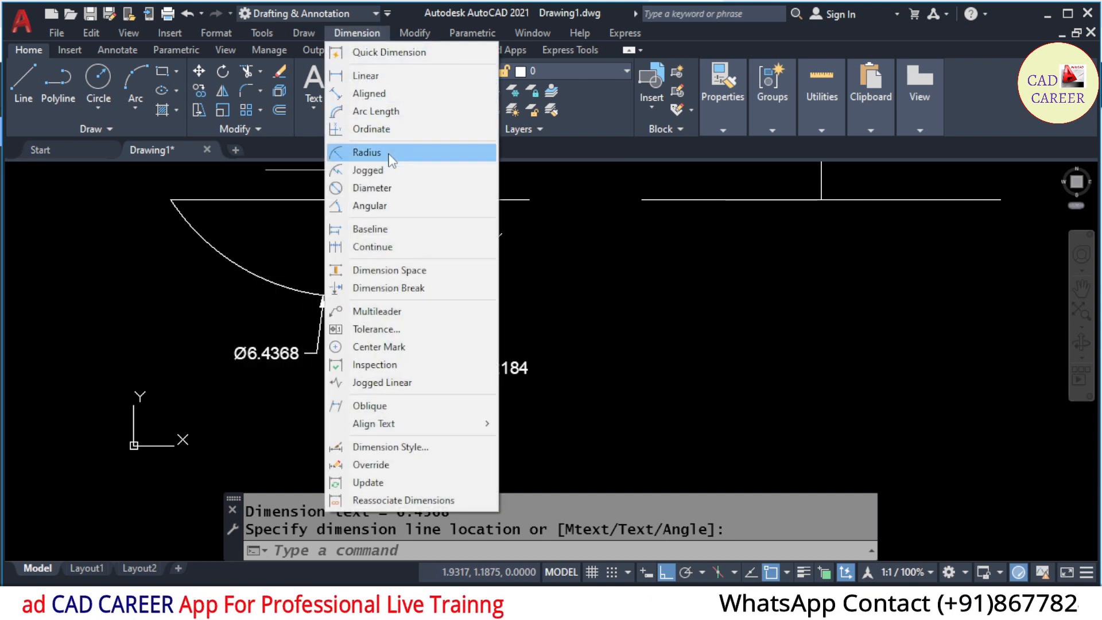
left_click(394, 98)
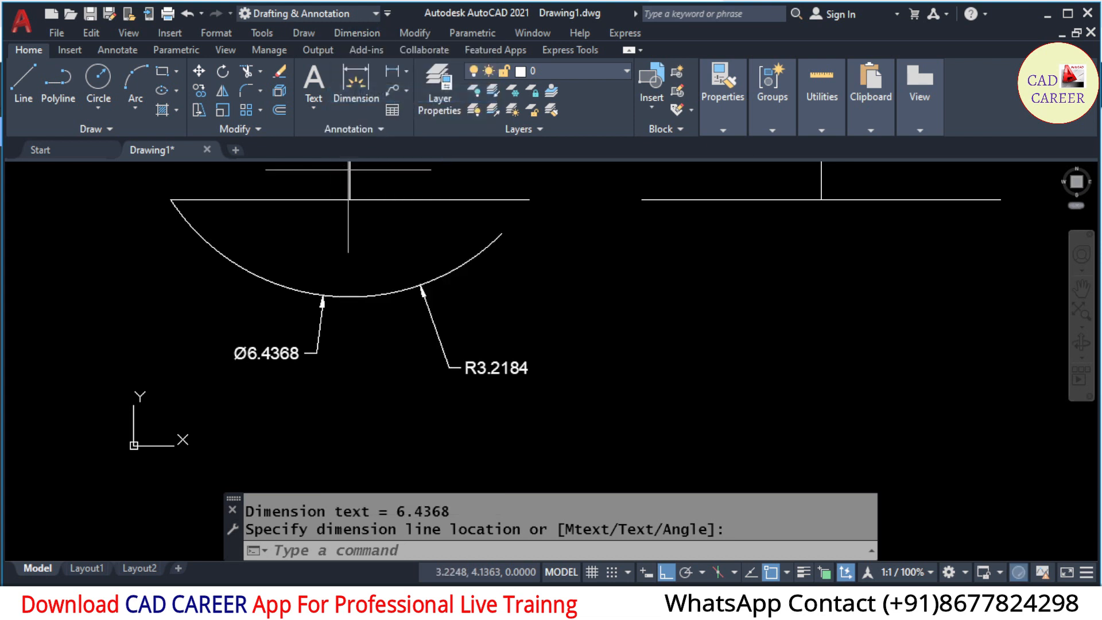
left_click(171, 201)
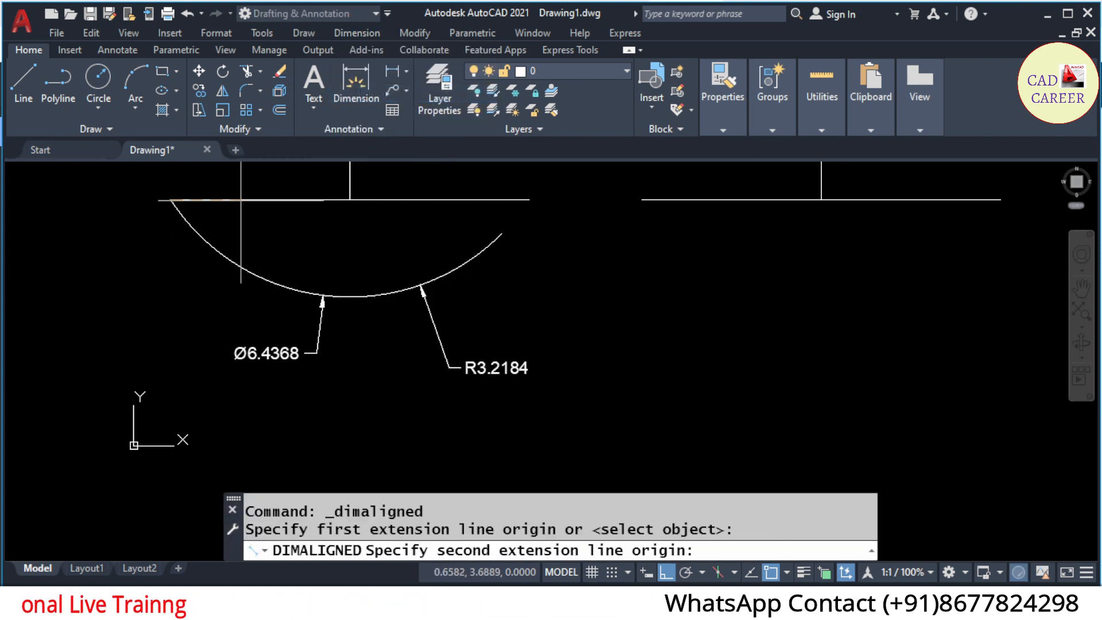
left_click(501, 234)
scroll(331, 216, "up", 2)
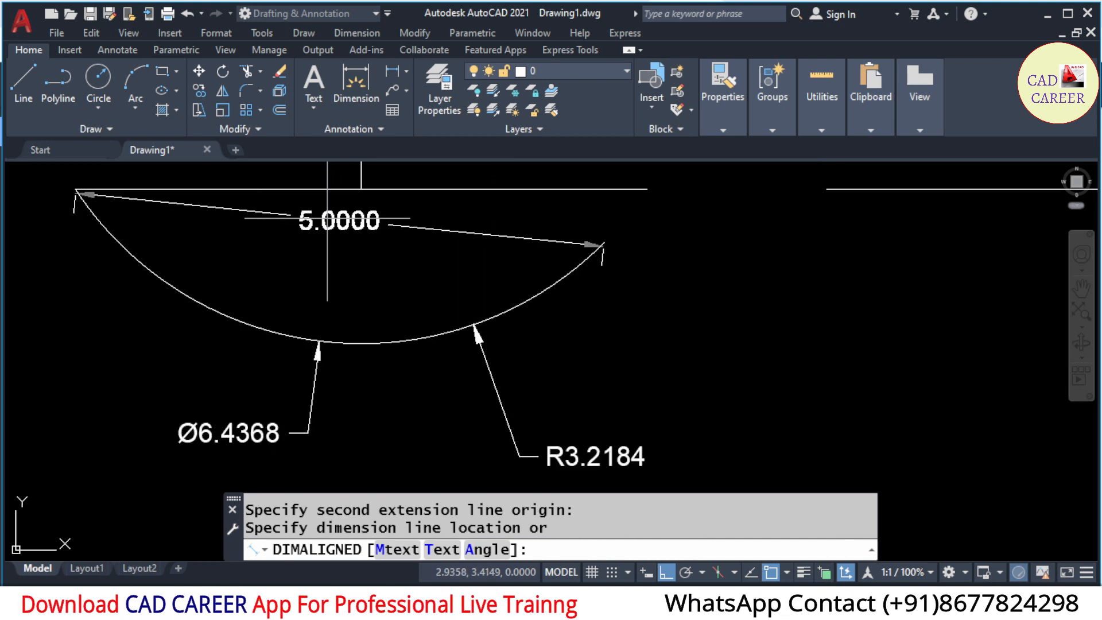
left_click(338, 221)
scroll(395, 224, "down", 2)
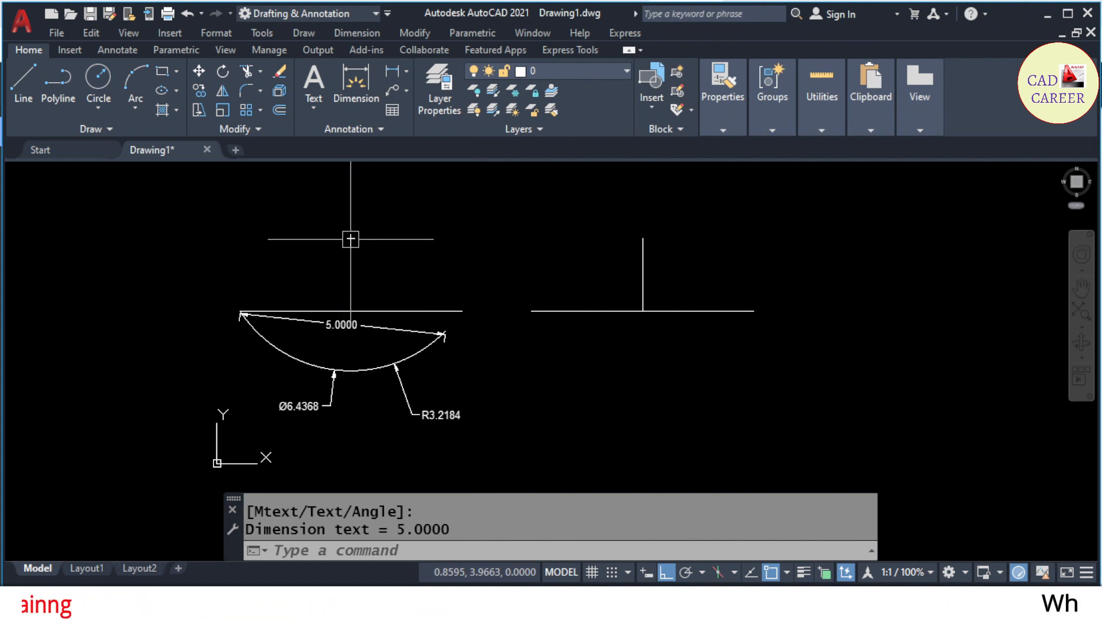
mouse_move(351, 239)
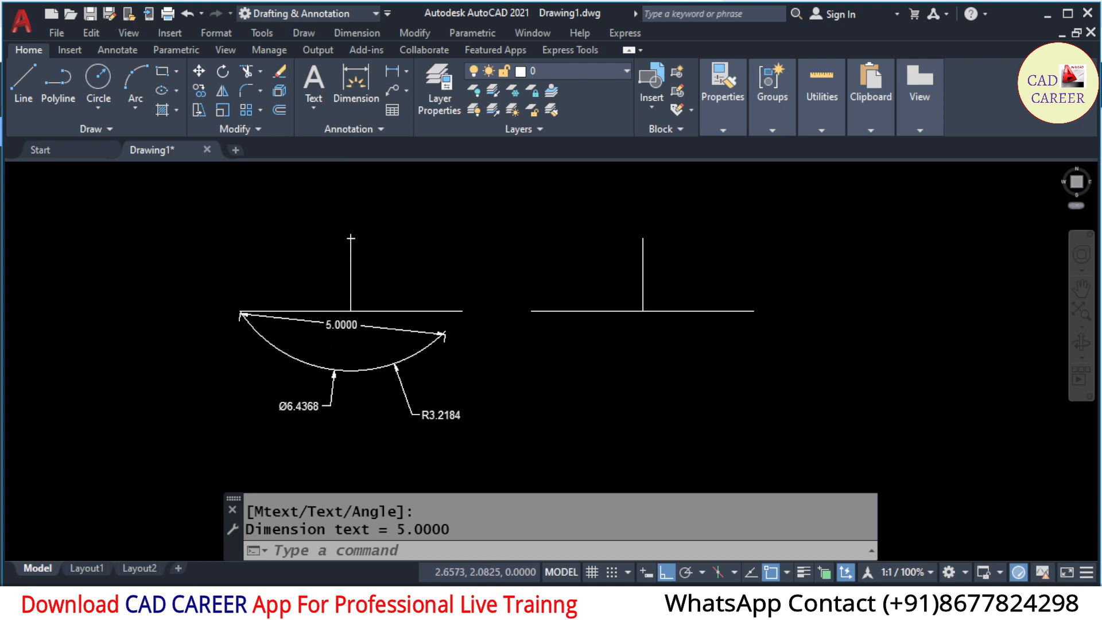
scroll(330, 373, "up", 2)
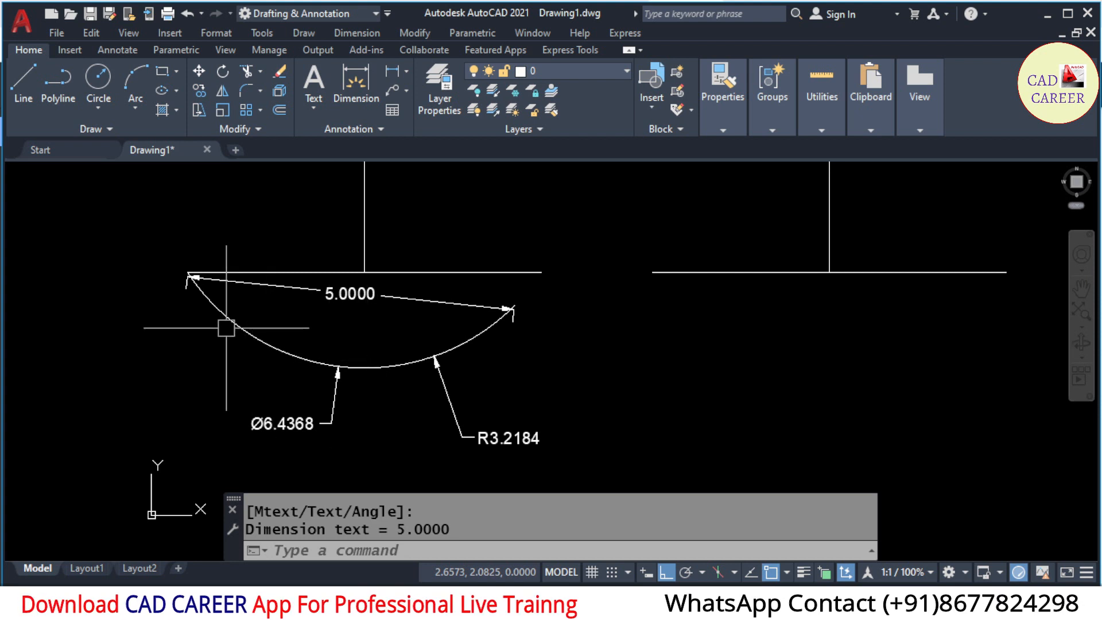
mouse_move(290, 427)
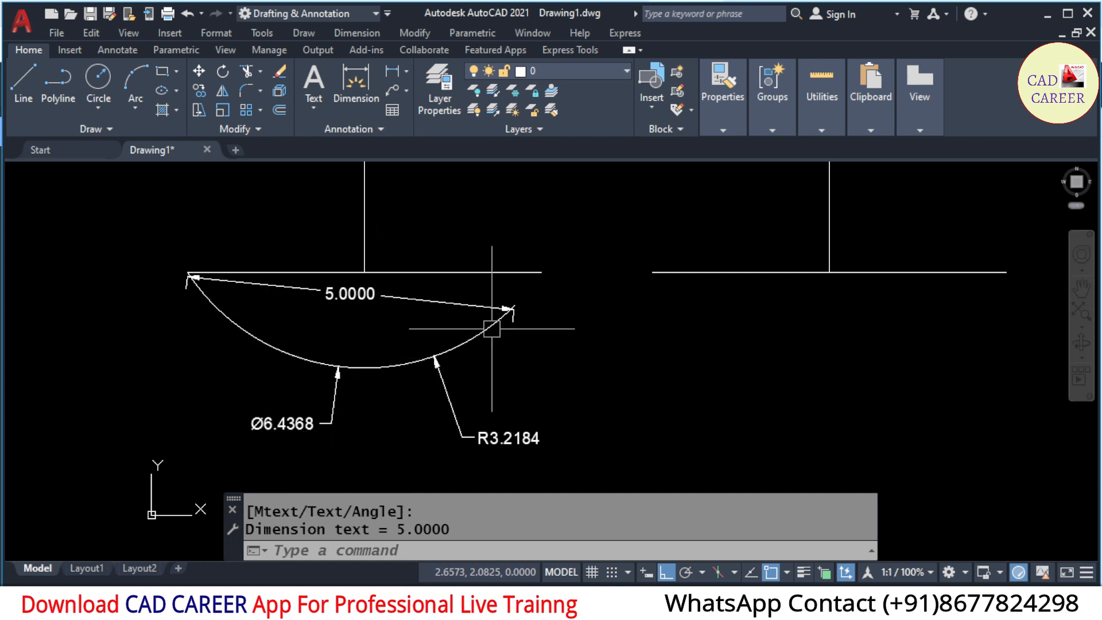
Erase the Start, Center, Length arc together with its radius, diameter and aligned dimensions, keeping the construction lines.
mouse_move(491, 328)
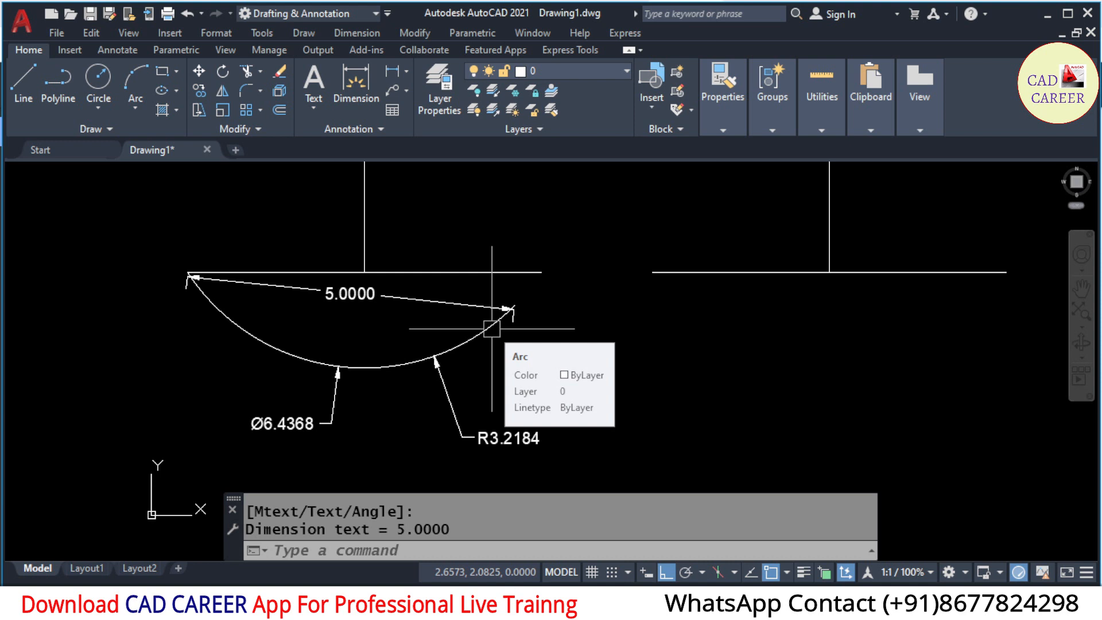
scroll(356, 344, "down", 2)
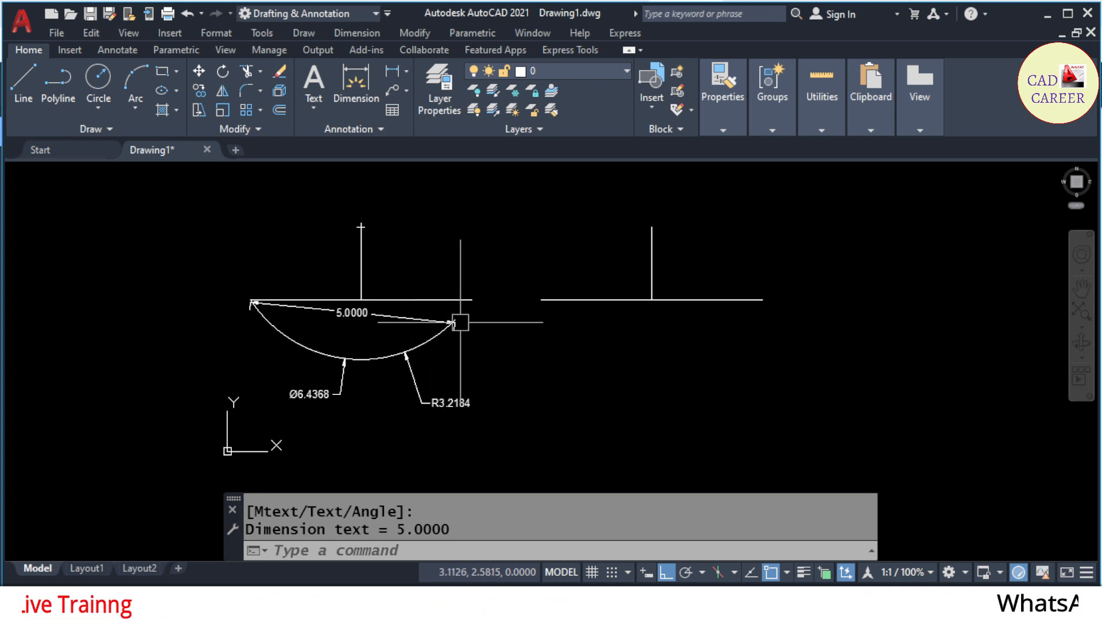
left_click(498, 301)
left_click(247, 446)
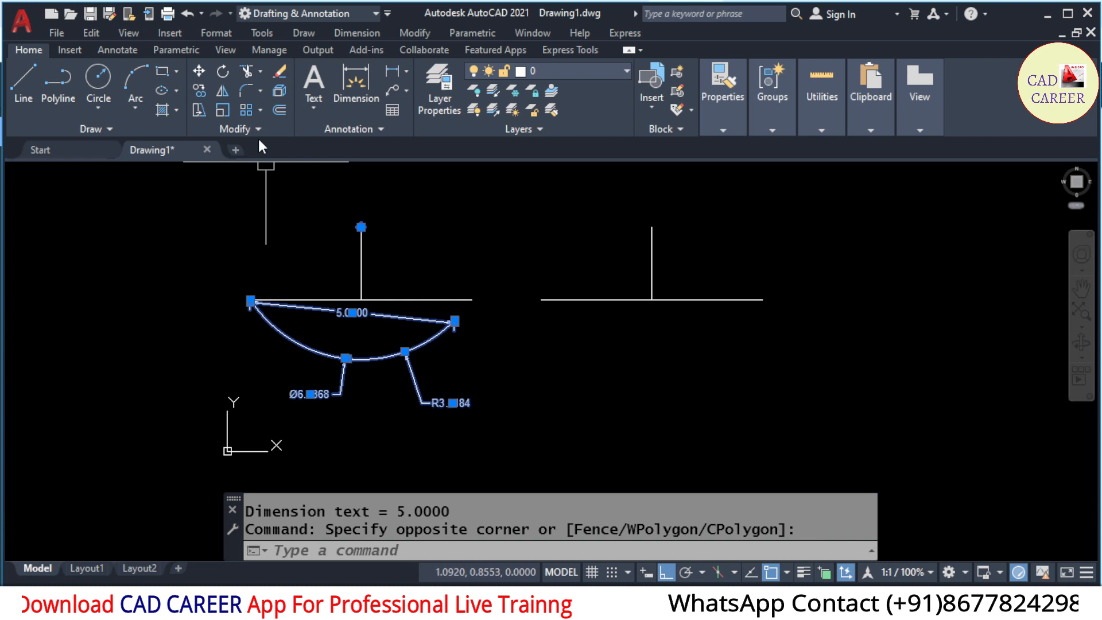
left_click(281, 71)
Draw a Start, End, Angle arc from the original horizontal line's left end to its vertical line's upper end, with included angle 45.
left_click(306, 32)
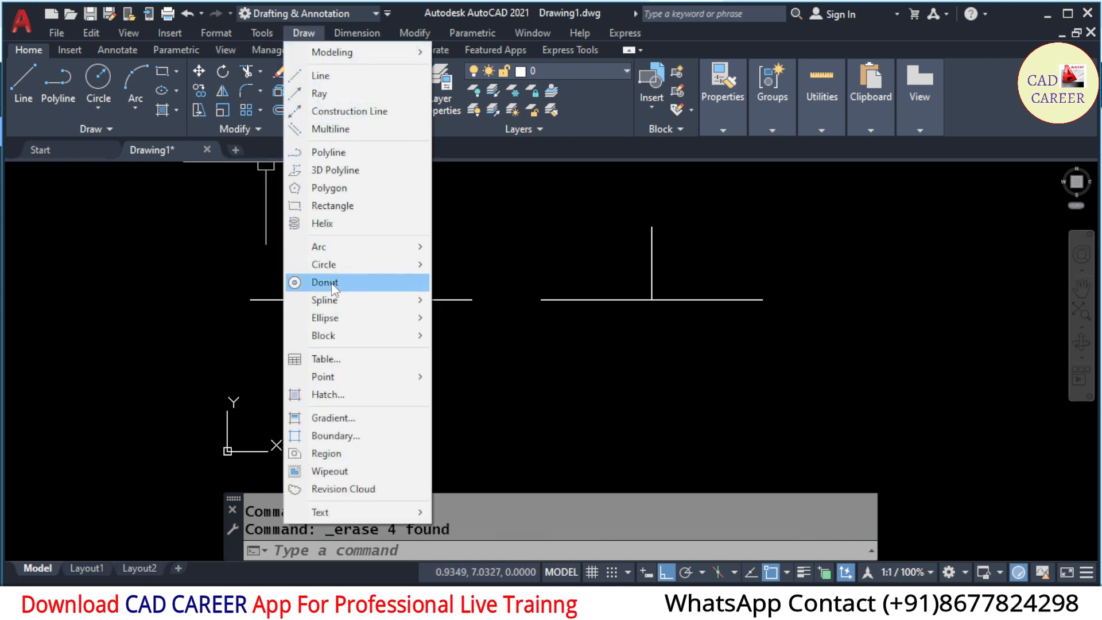
mouse_move(325, 246)
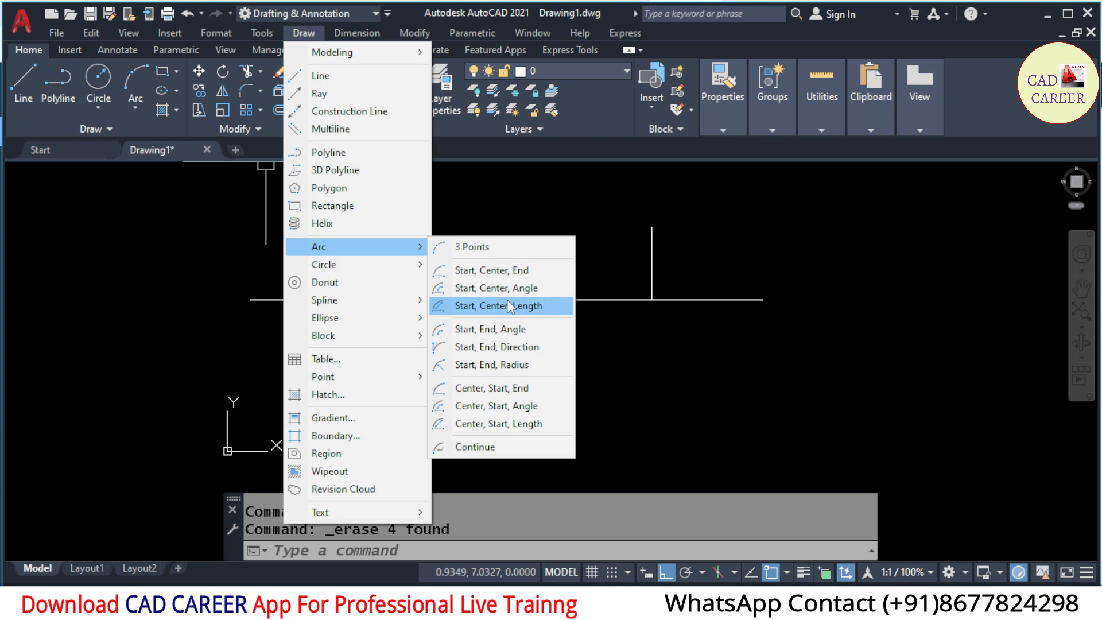
left_click(501, 330)
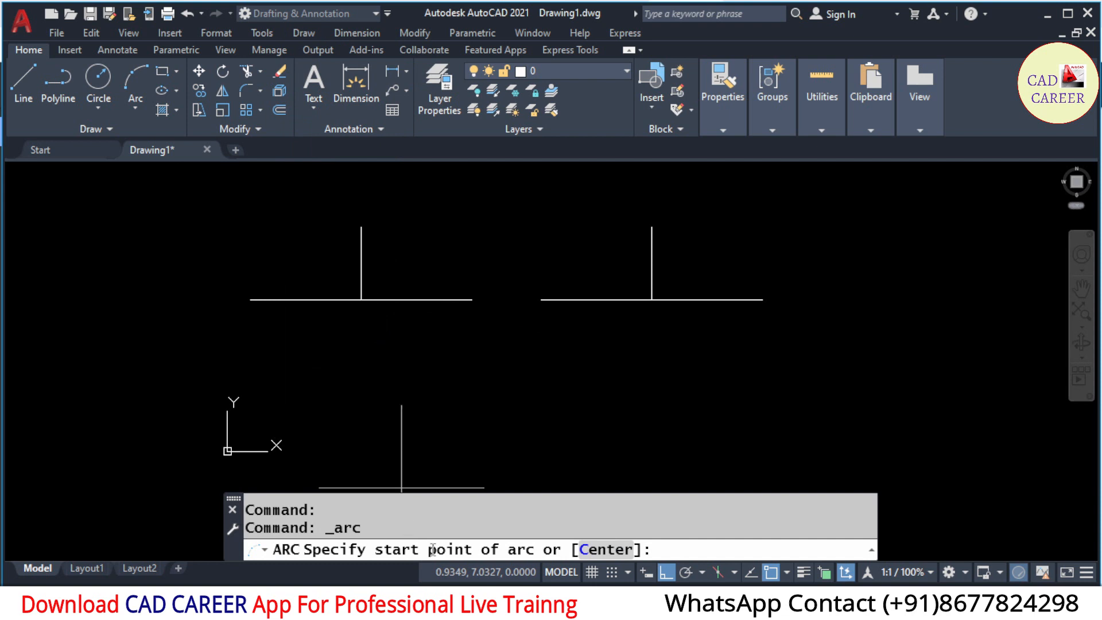
left_click(250, 299)
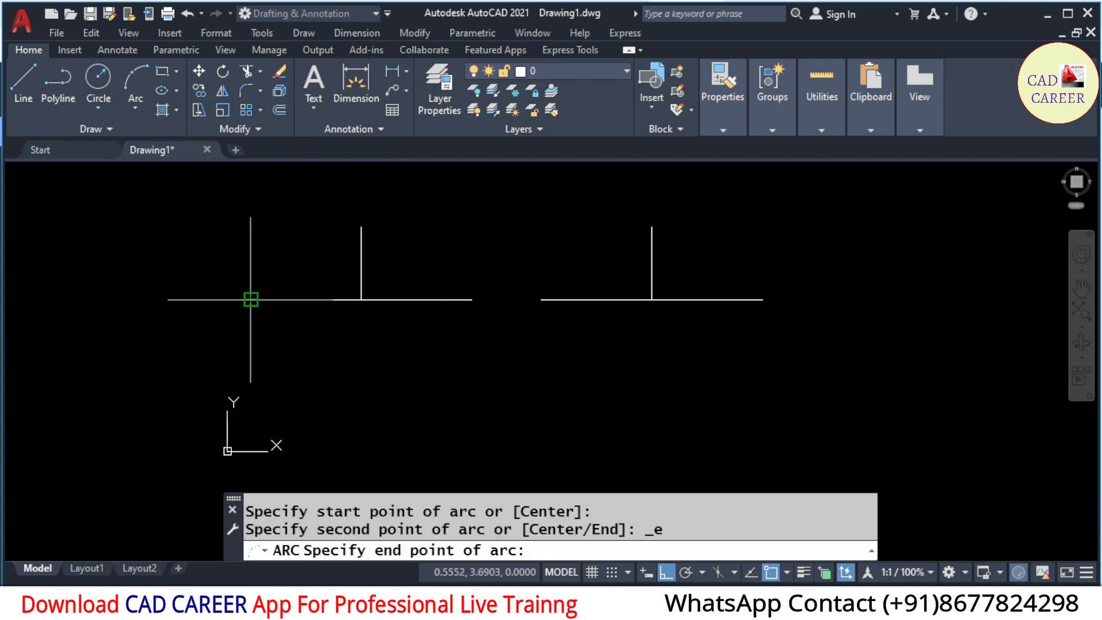
left_click(361, 226)
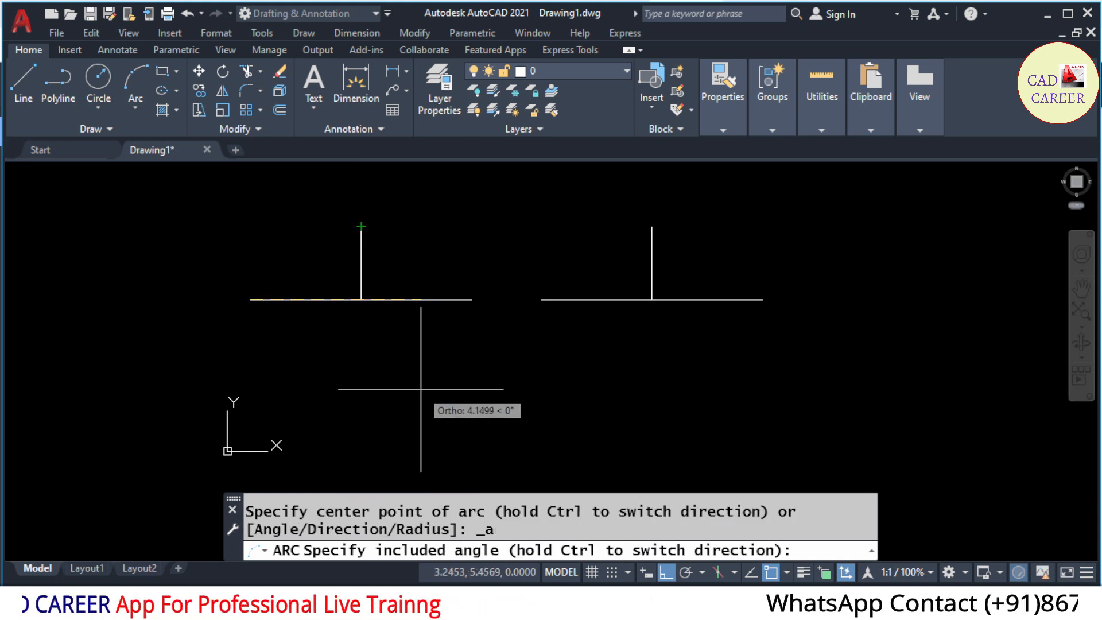
type("45")
key("Return")
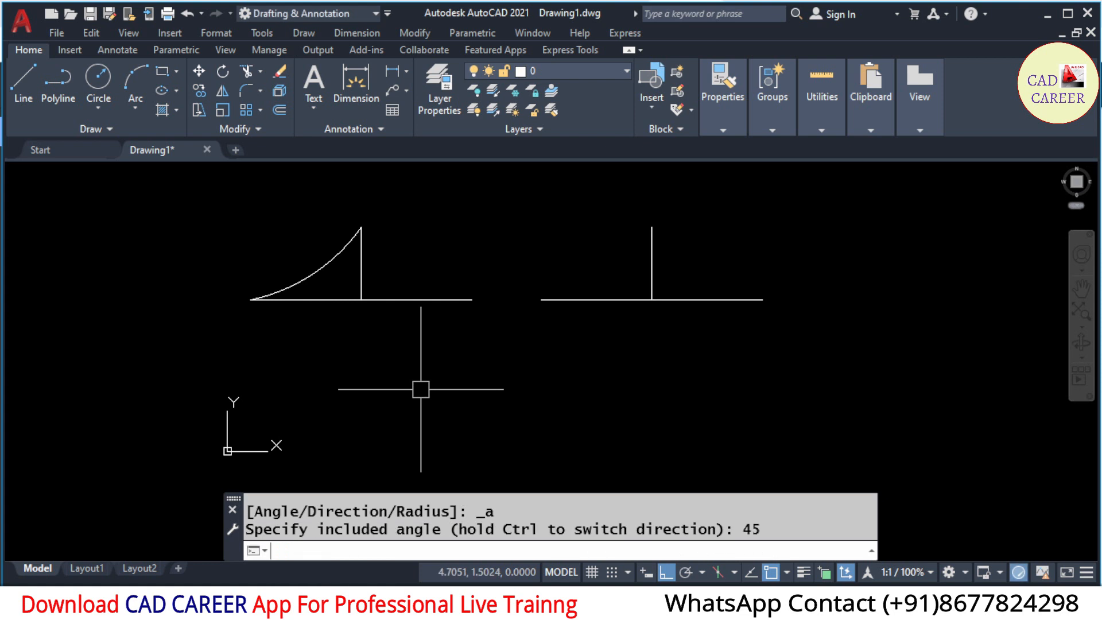
Add an angular dimension to the new arc, placing it above the arc on its concave side.
scroll(247, 273, "up", 2)
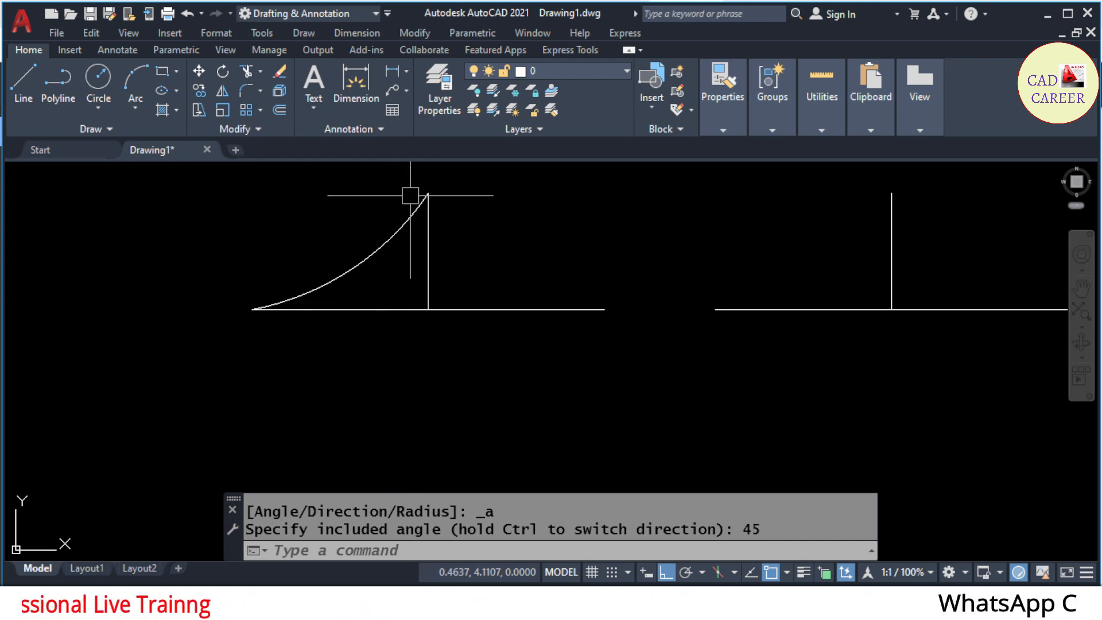
left_click(344, 31)
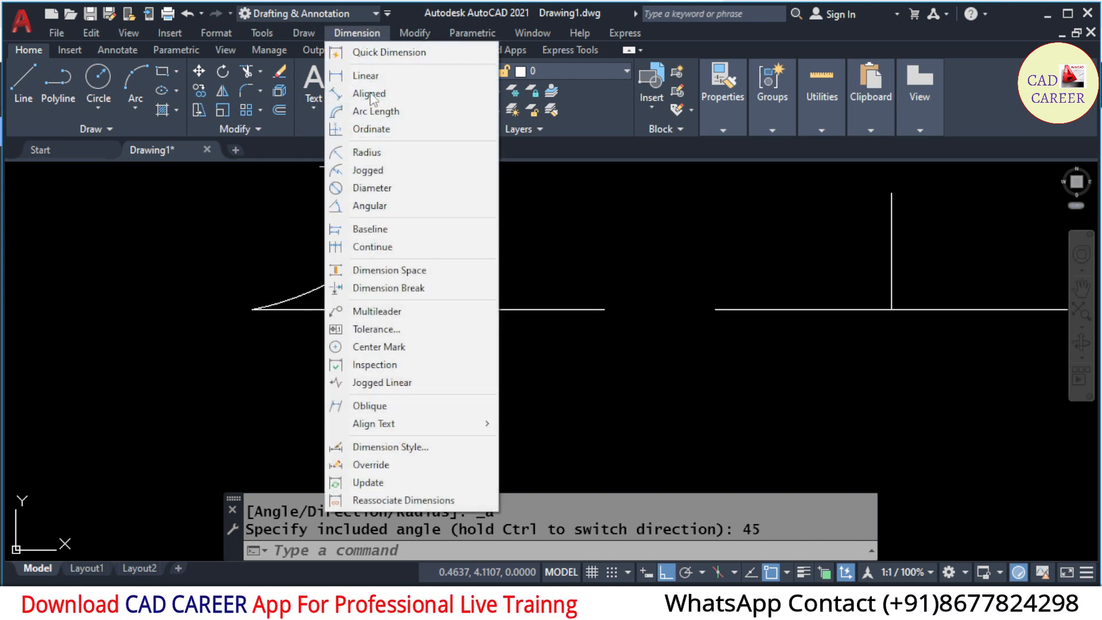
left_click(375, 205)
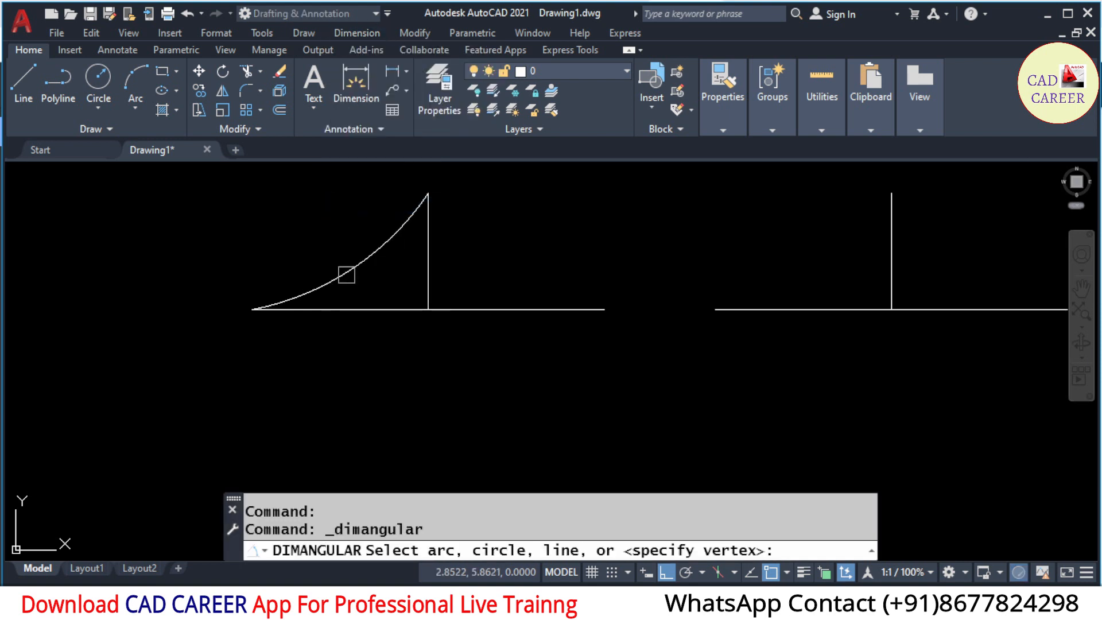
left_click(346, 270)
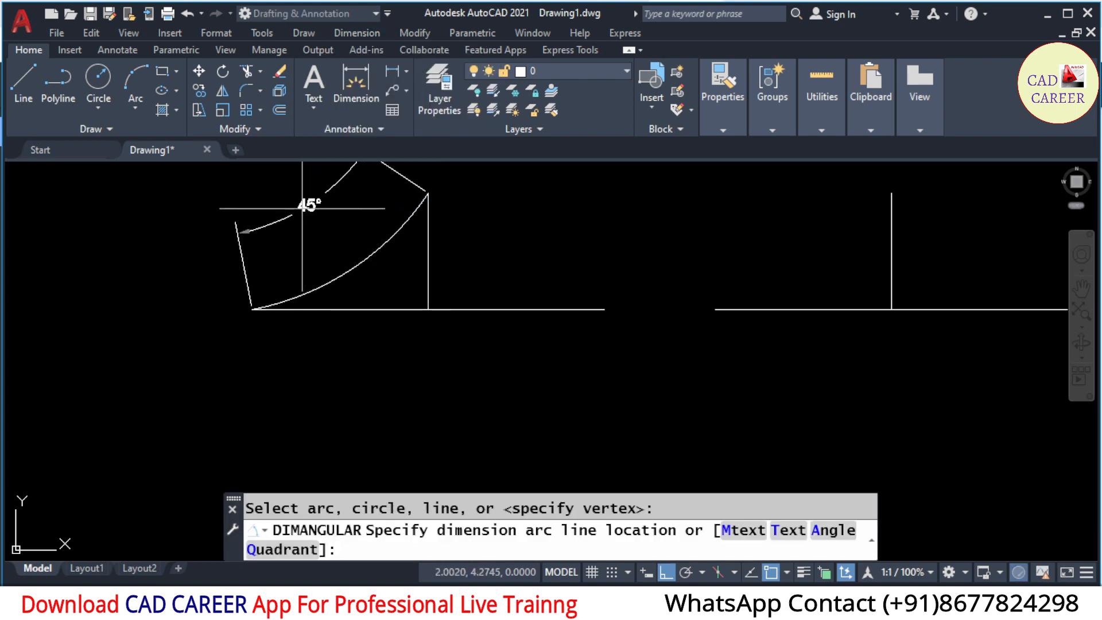
left_click(324, 293)
Inspect the dimensioned arc's grips to locate its center point, and clear the selection.
scroll(312, 333, "down", 4)
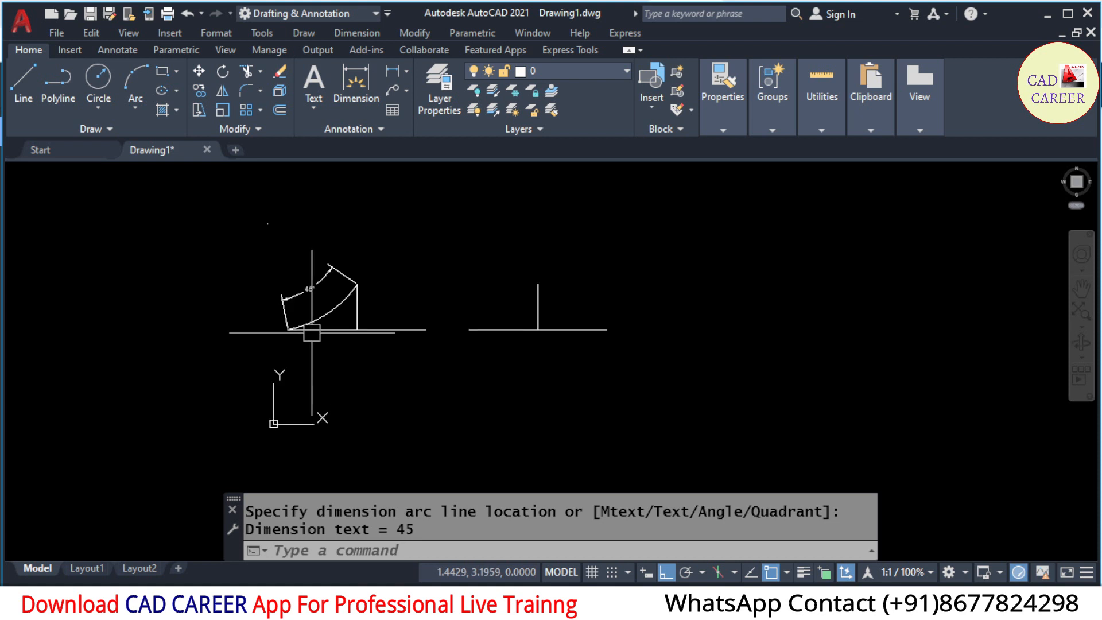
left_click(334, 313)
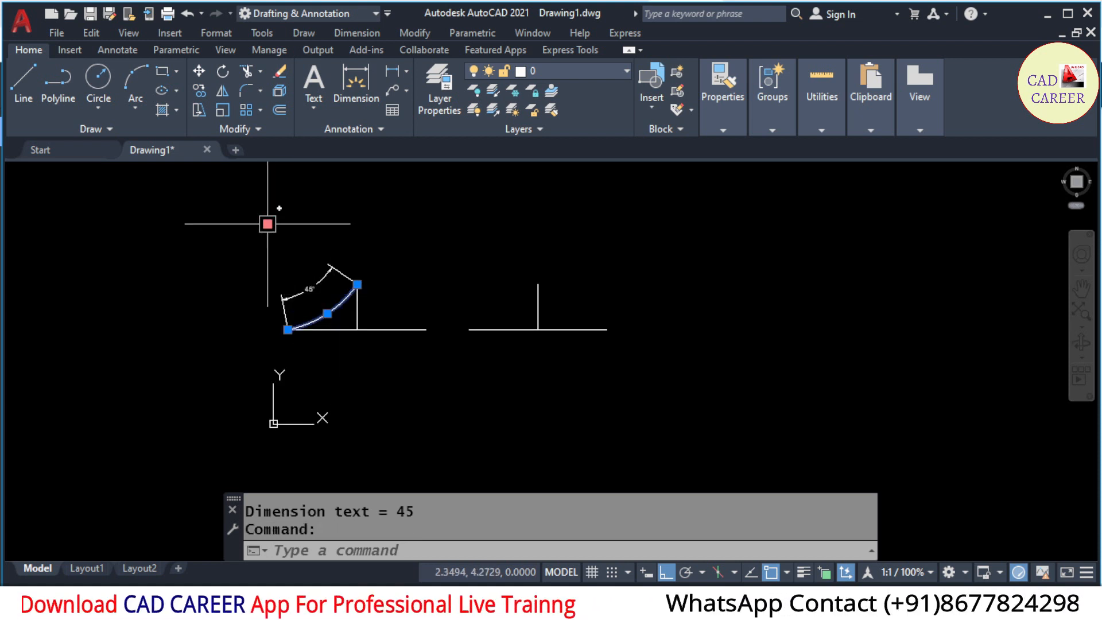
key("Escape")
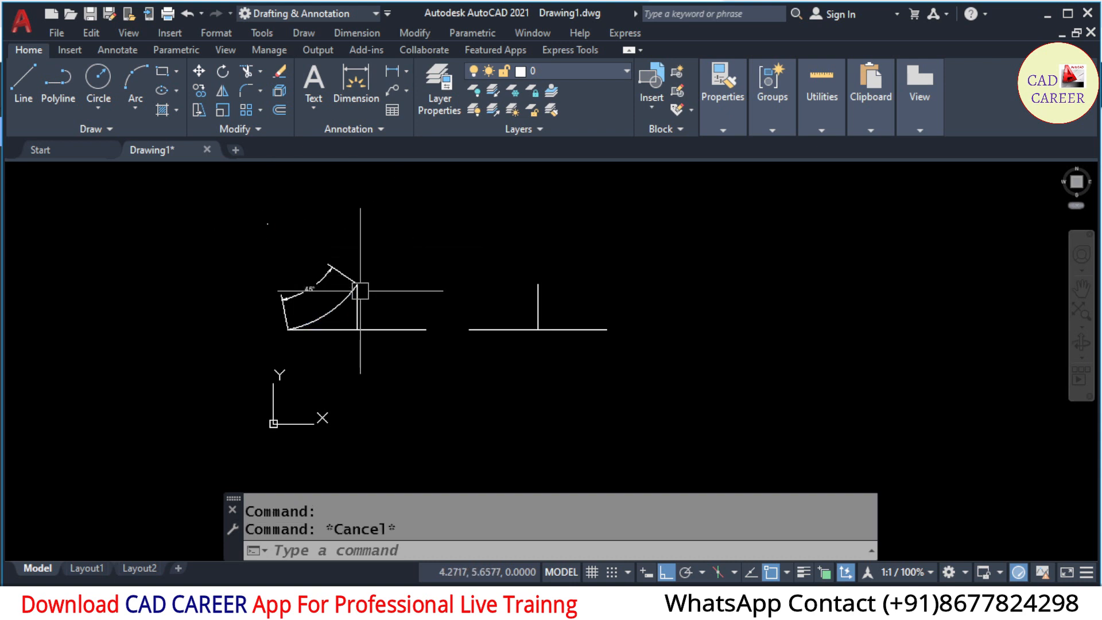
scroll(331, 288, "up", 4)
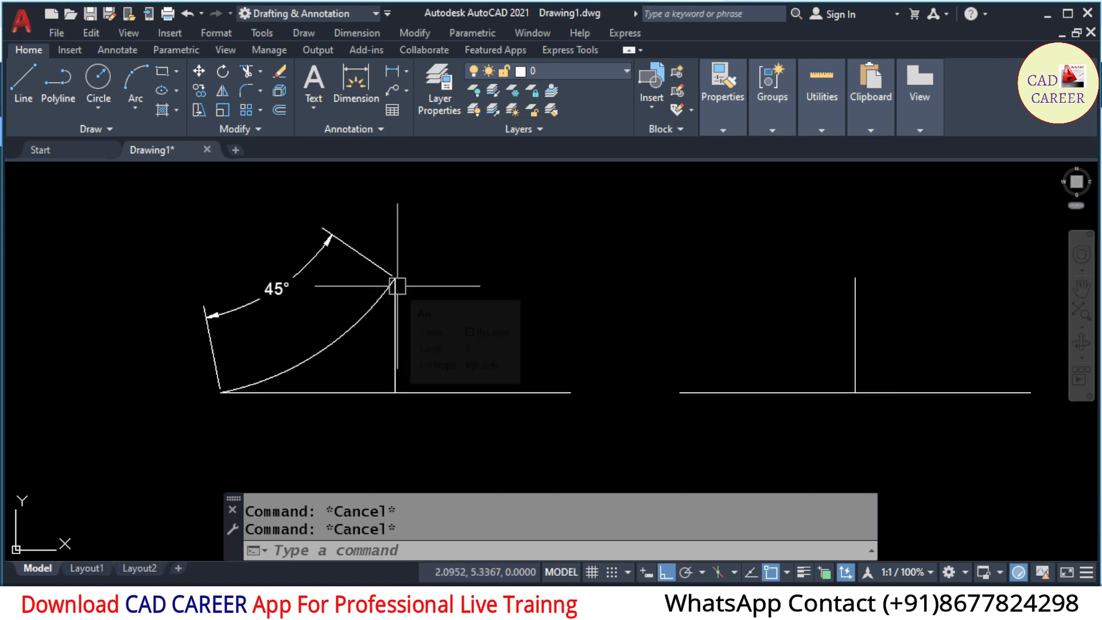
Erase the Start, End, Angle arc and its angular dimension from the original construction lines.
scroll(396, 287, "down", 2)
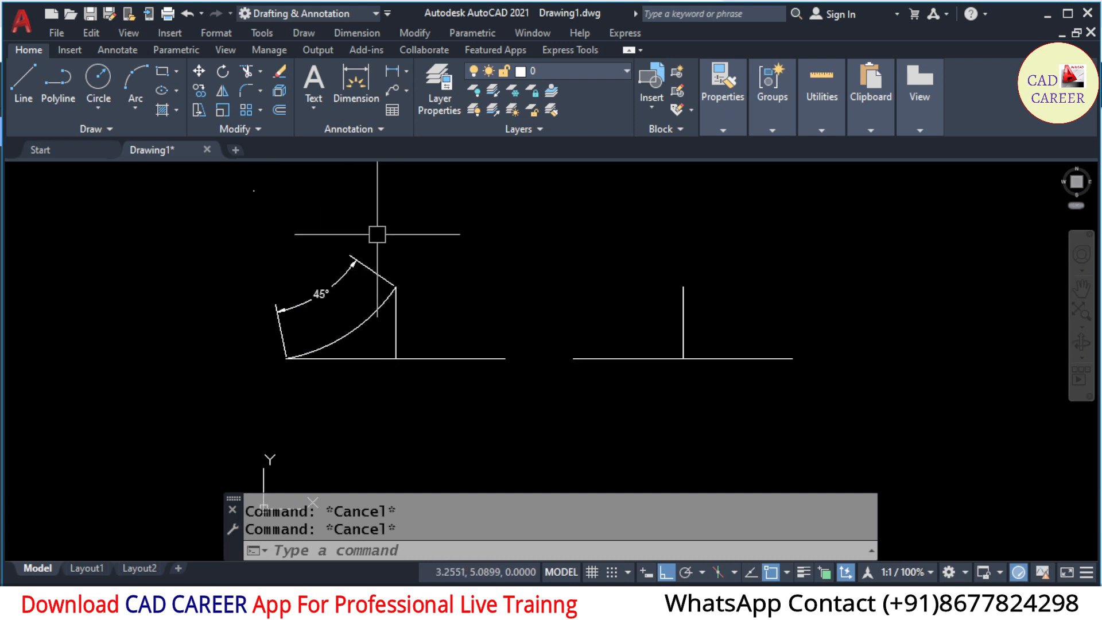
left_click(378, 232)
left_click(301, 338)
type("e")
key("Return")
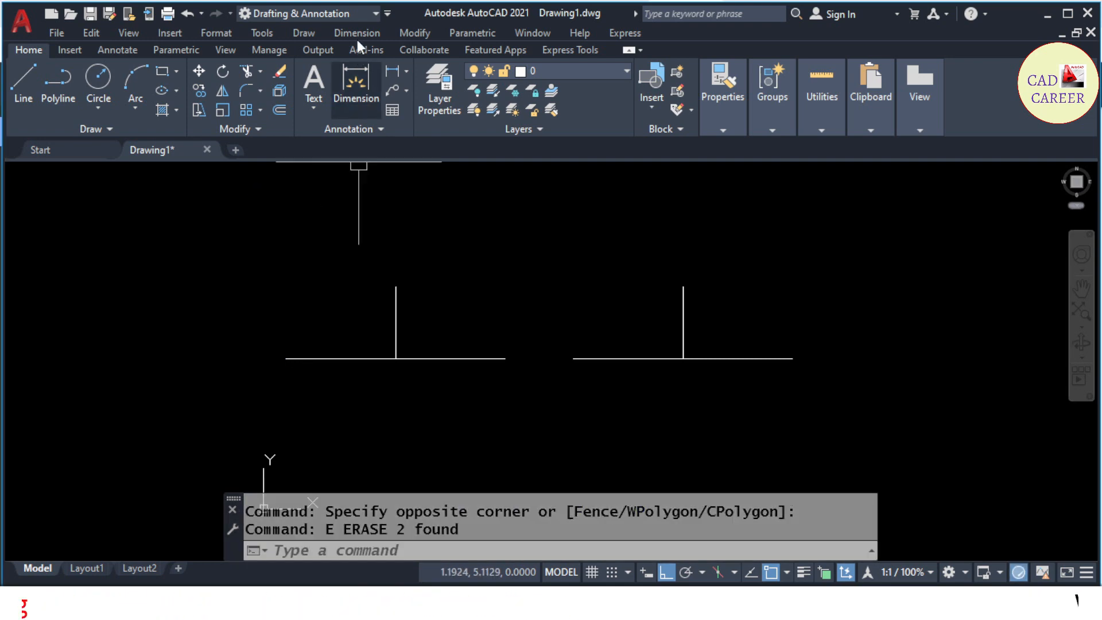
Draw a Start, End, Direction arc from the original horizontal line's left end to its right end, with the start tangent pointing up at 90°.
left_click(299, 37)
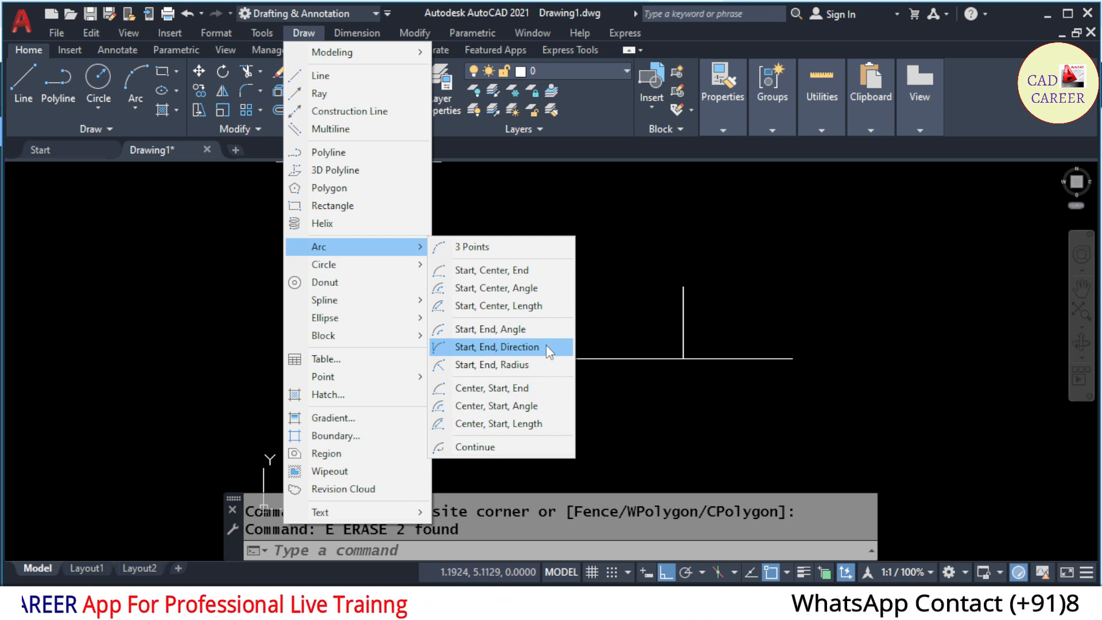
left_click(492, 347)
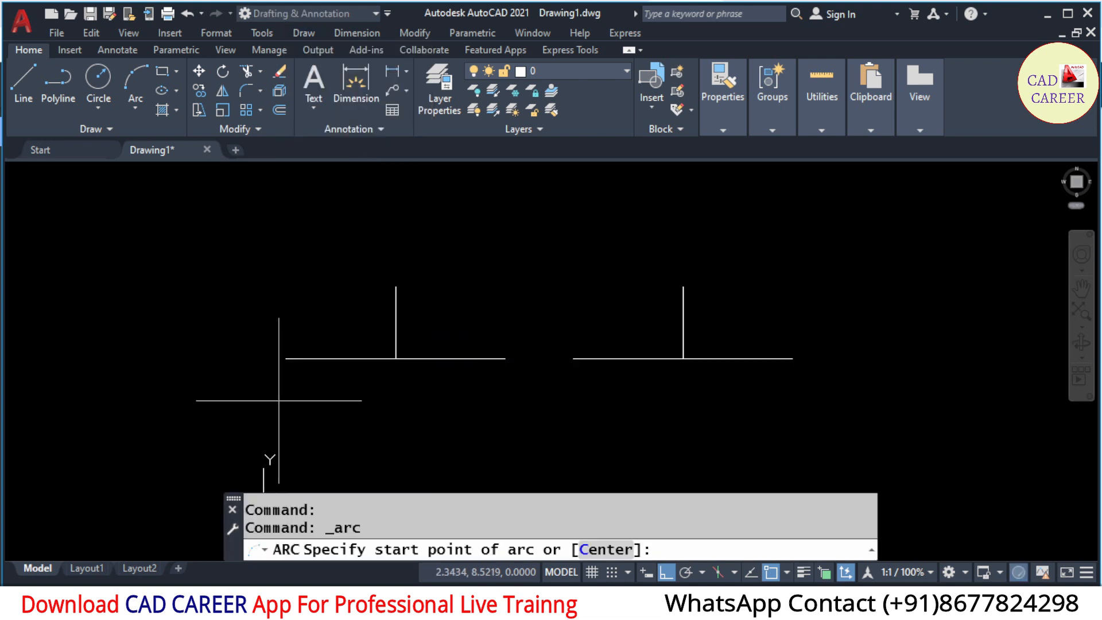
left_click(286, 359)
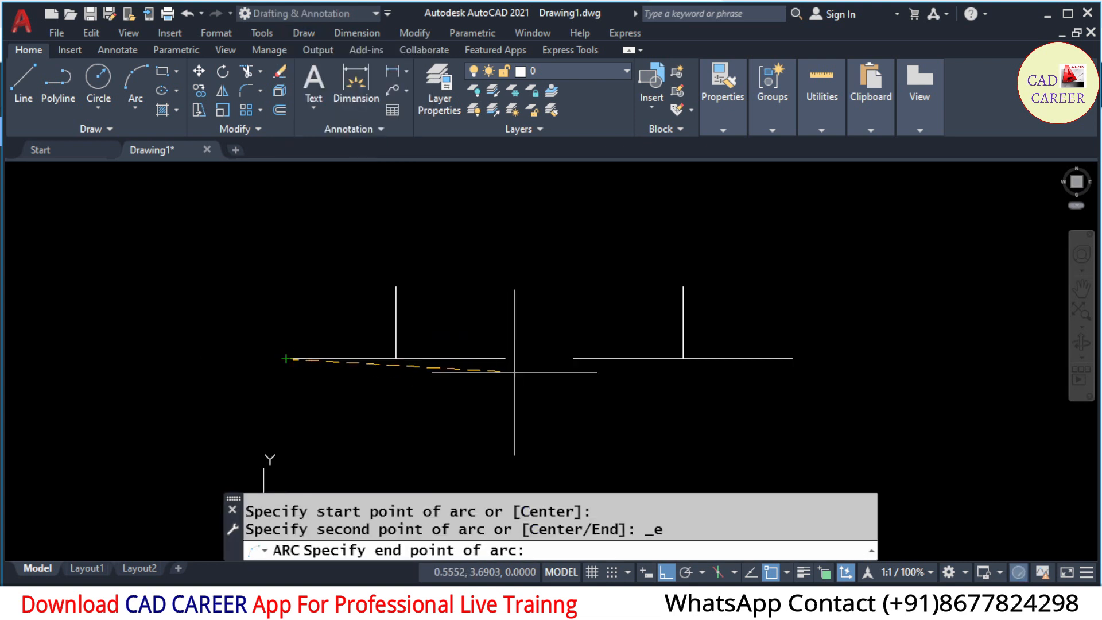
left_click(505, 358)
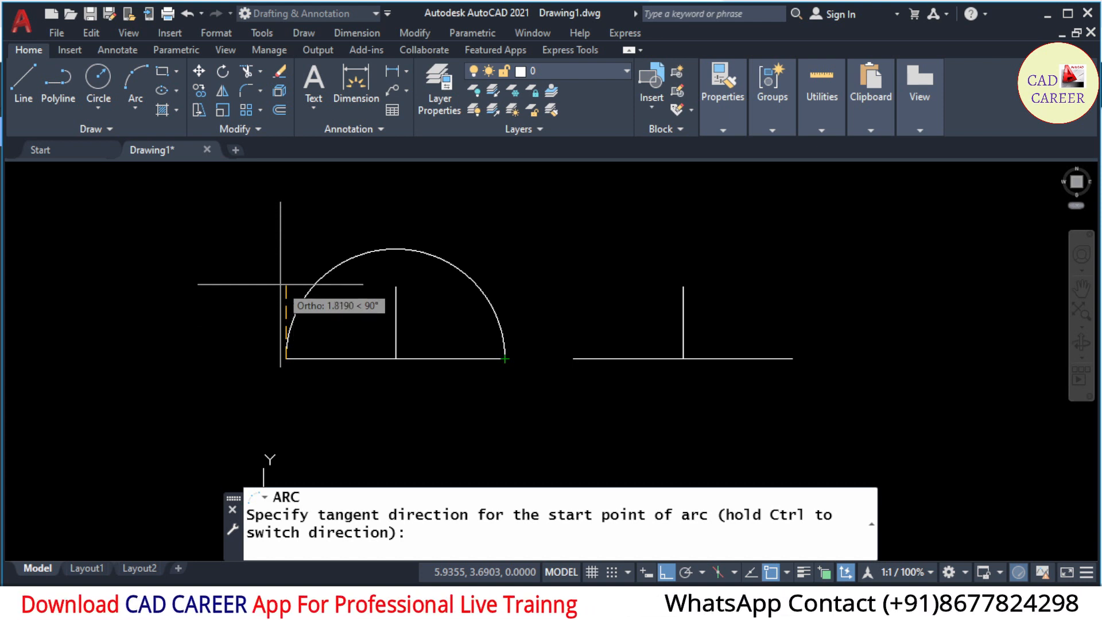
scroll(280, 284, "up", 2)
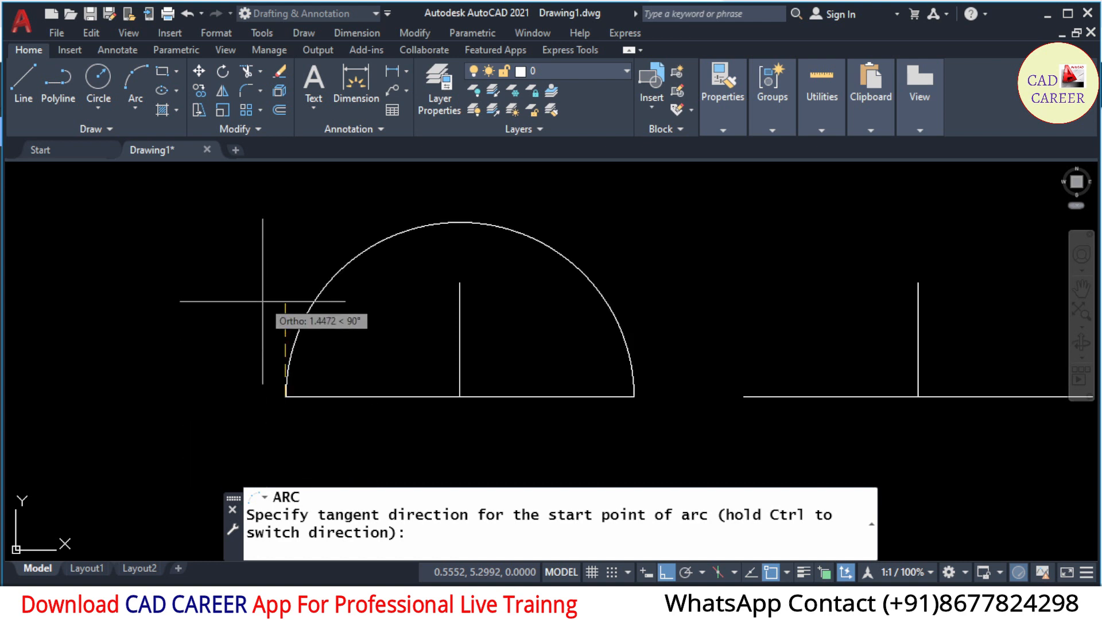
left_click(261, 227)
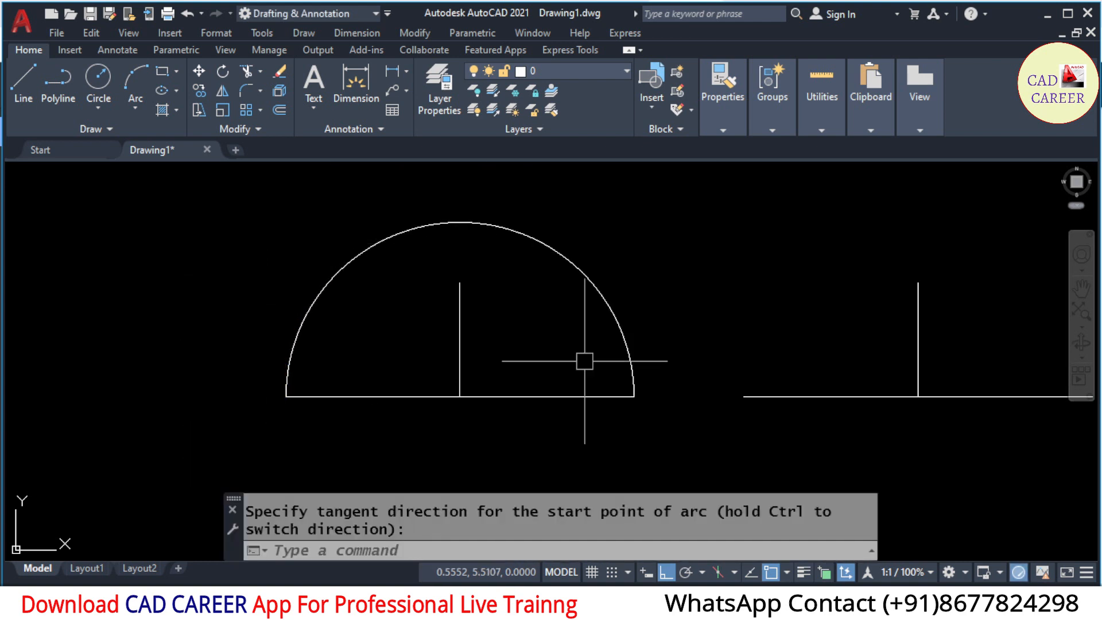
Draw a Start, End, Direction arc from the second horizontal line's left end to its vertical line's upper end, with start tangent at 180°.
scroll(389, 314, "down", 2)
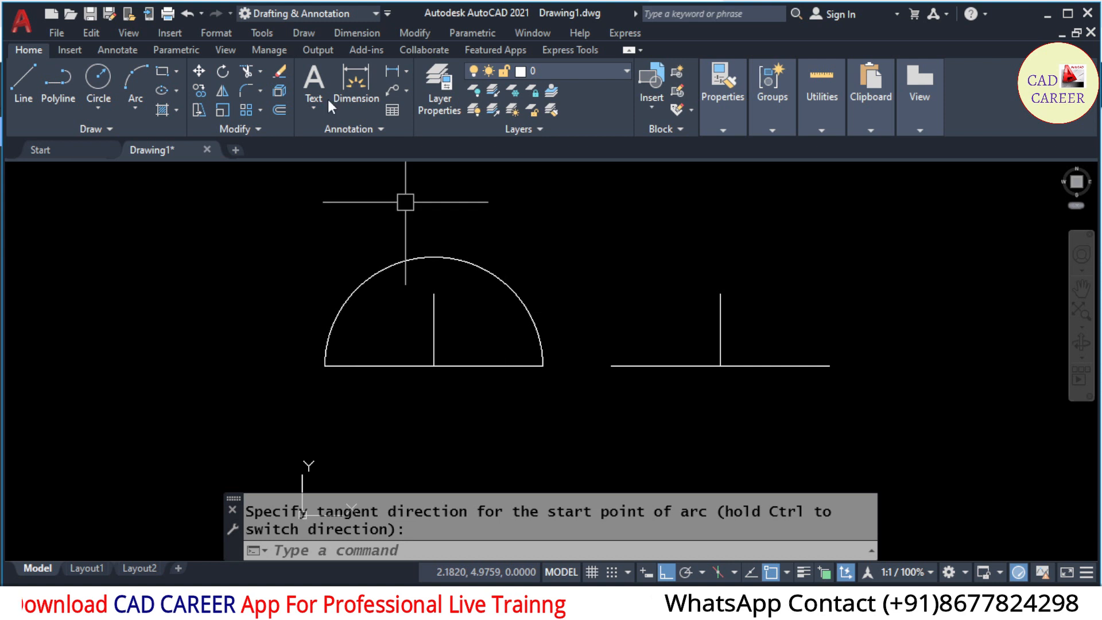
left_click(304, 32)
mouse_move(406, 246)
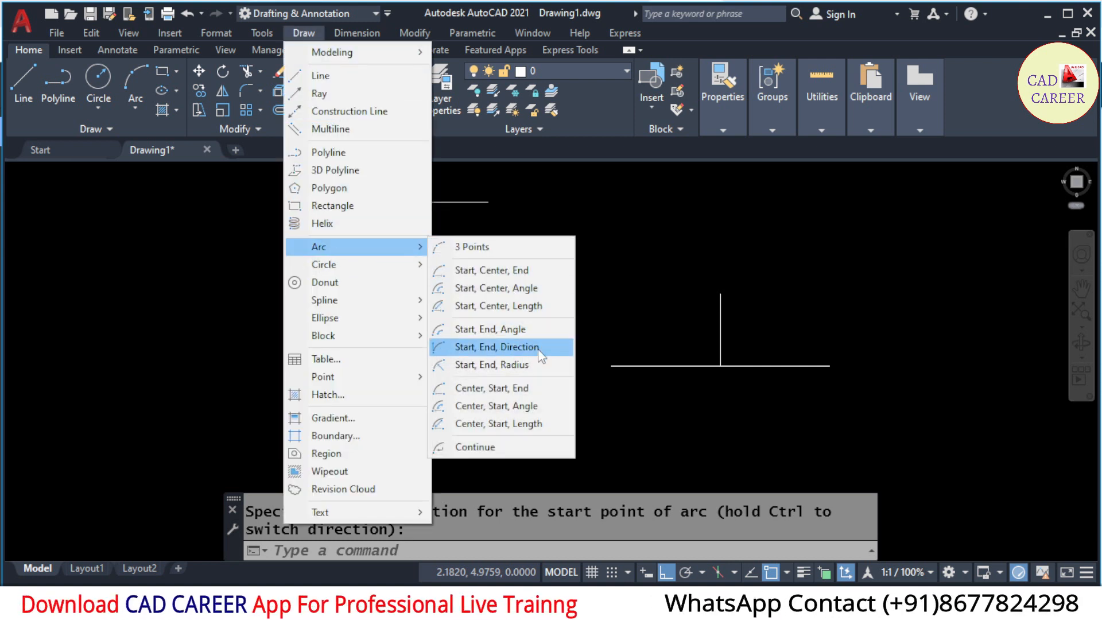
left_click(497, 346)
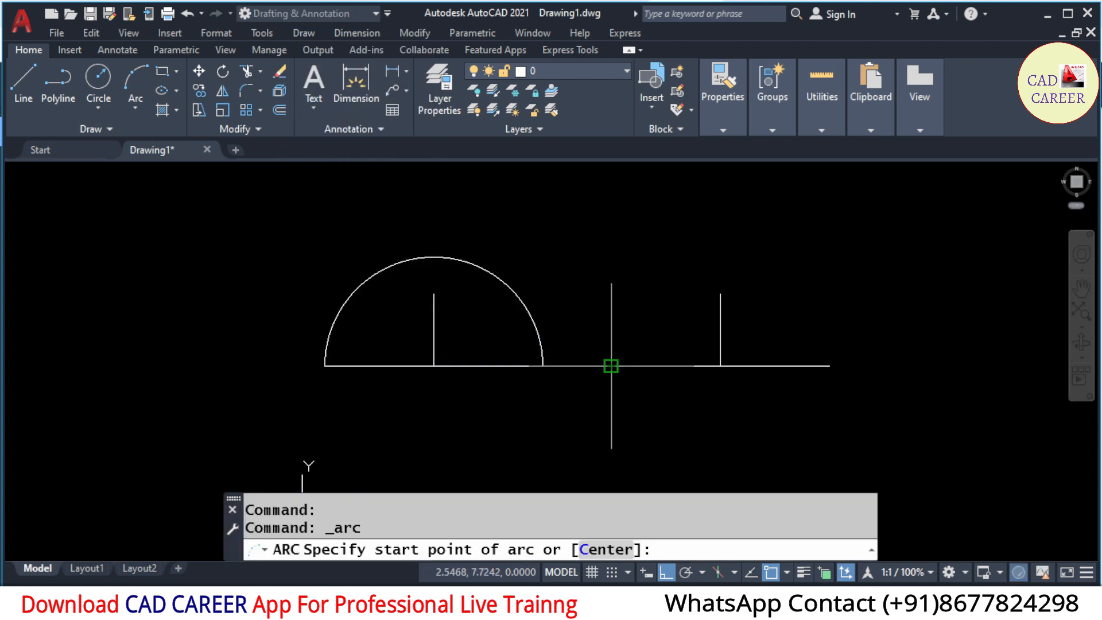
left_click(611, 365)
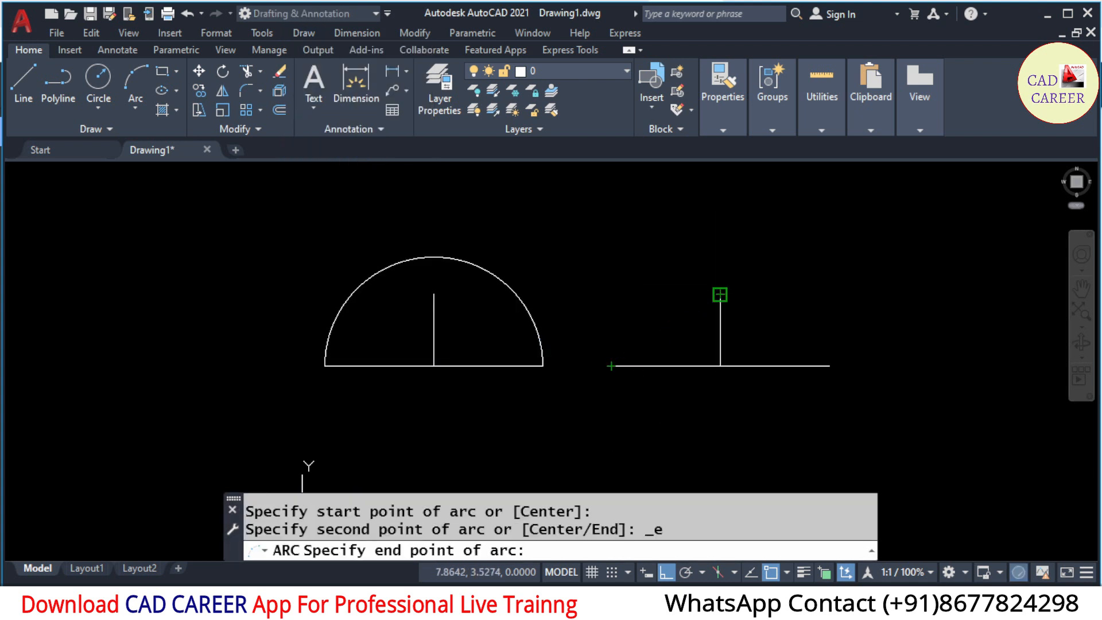
left_click(719, 294)
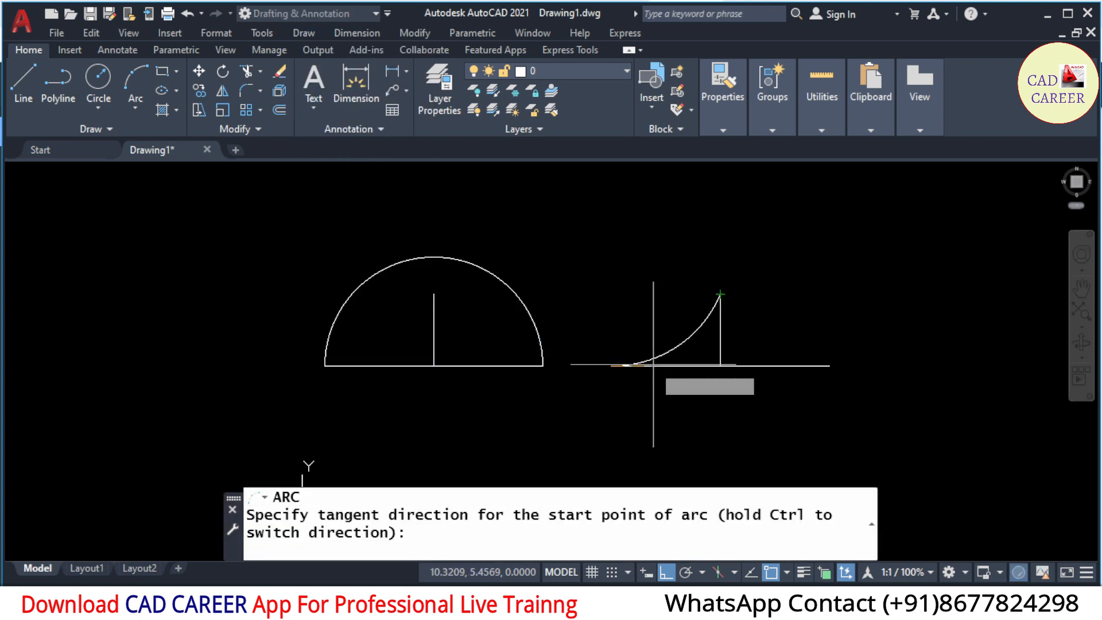
scroll(655, 364, "up", 4)
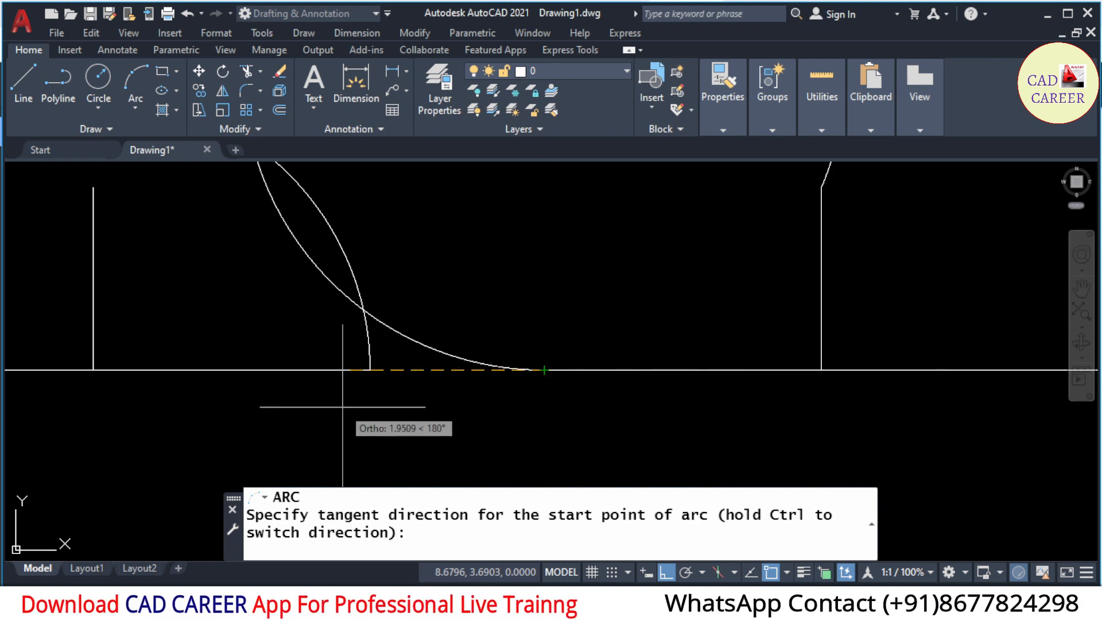
scroll(299, 417, "down", 3)
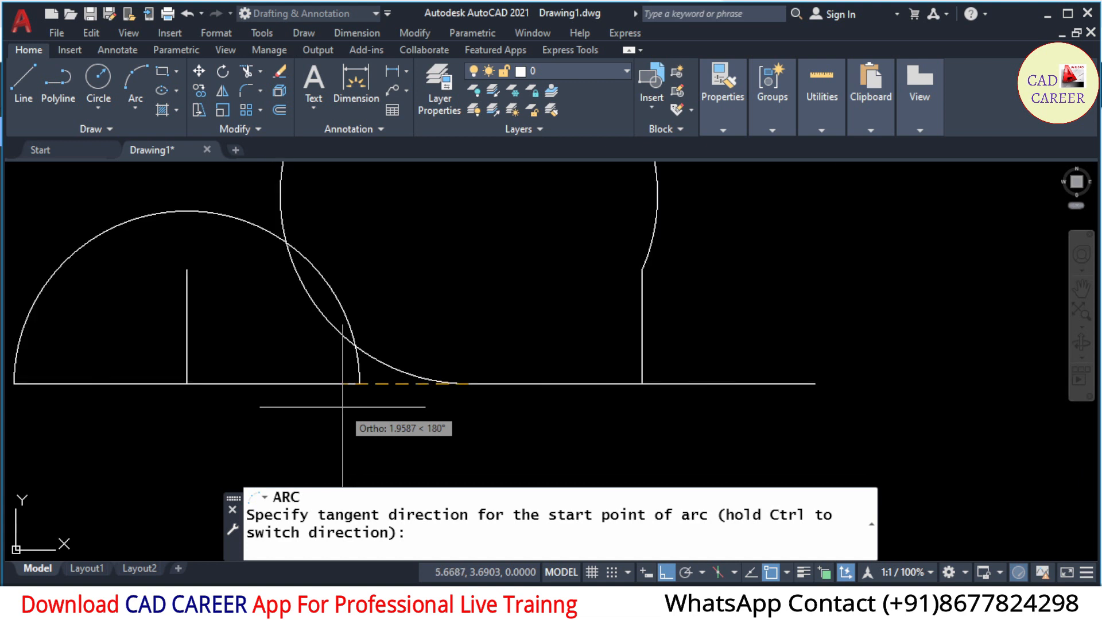
left_click(297, 416)
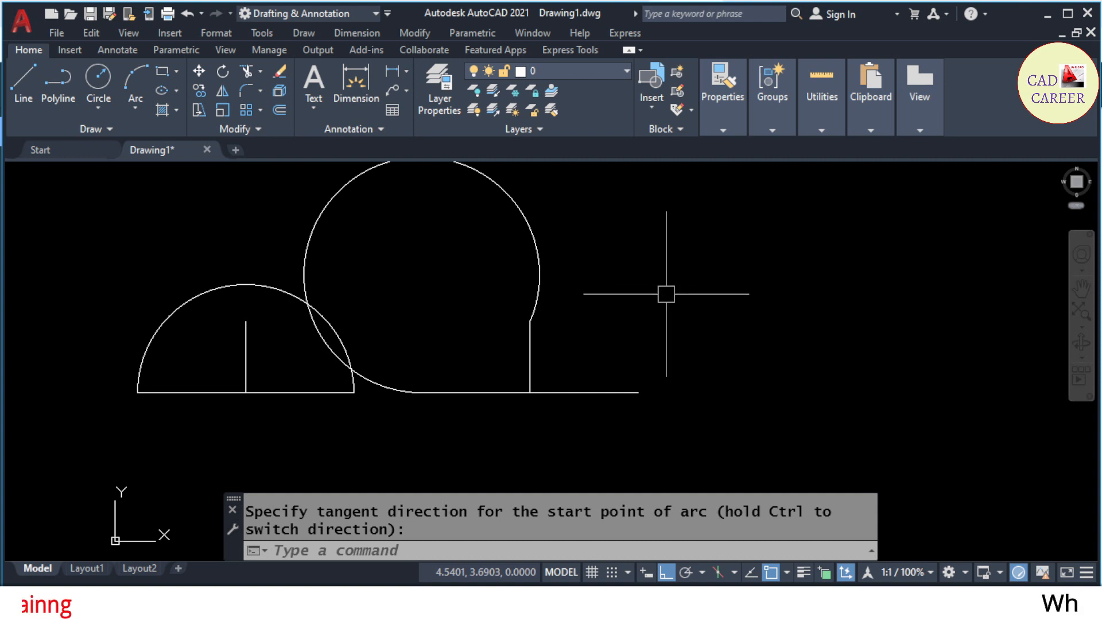
Erase both Start, End, Direction arcs from the two sets of construction lines.
scroll(664, 229, "down", 3)
scroll(593, 283, "up", 3)
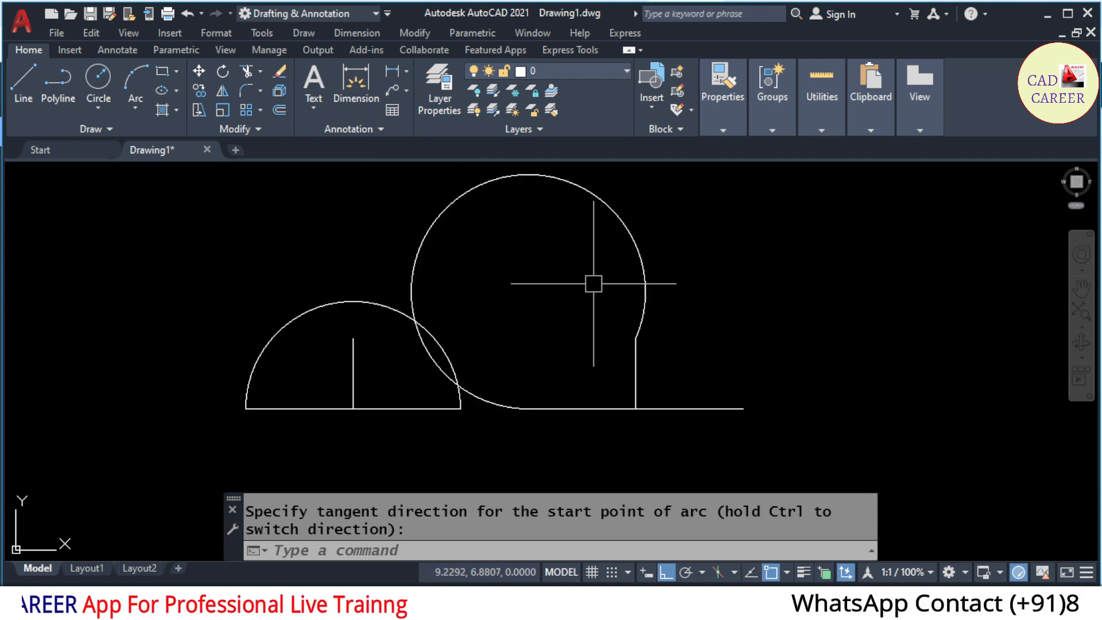
left_click(465, 267)
left_click(328, 313)
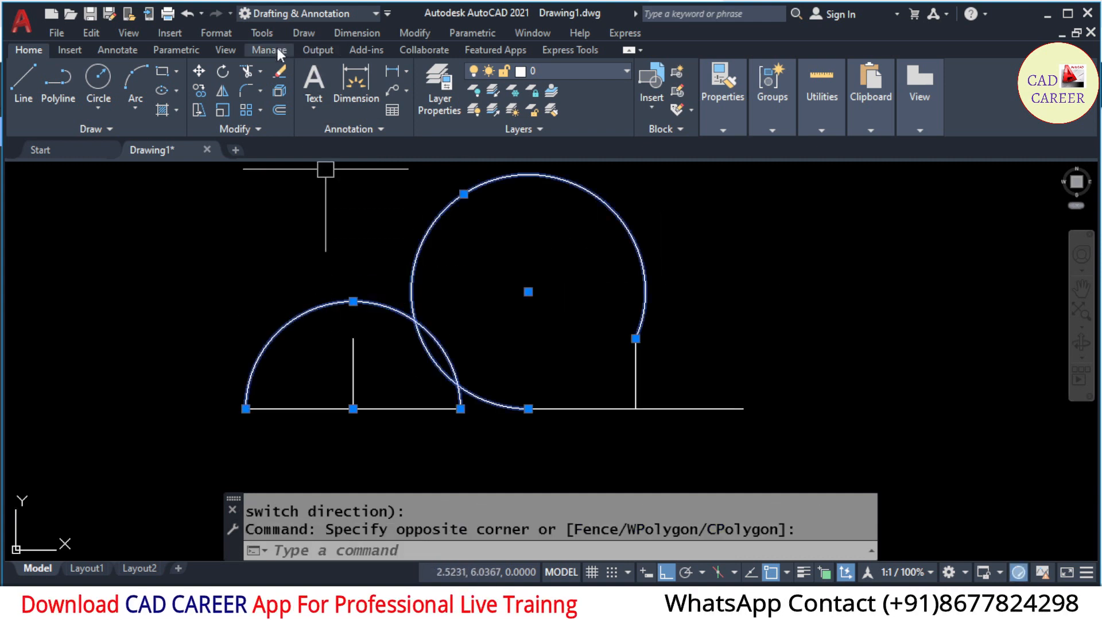
left_click(279, 73)
Draw a Start, End, Radius arc from the original horizontal line's left end to its midpoint, with radius 4.
left_click(303, 33)
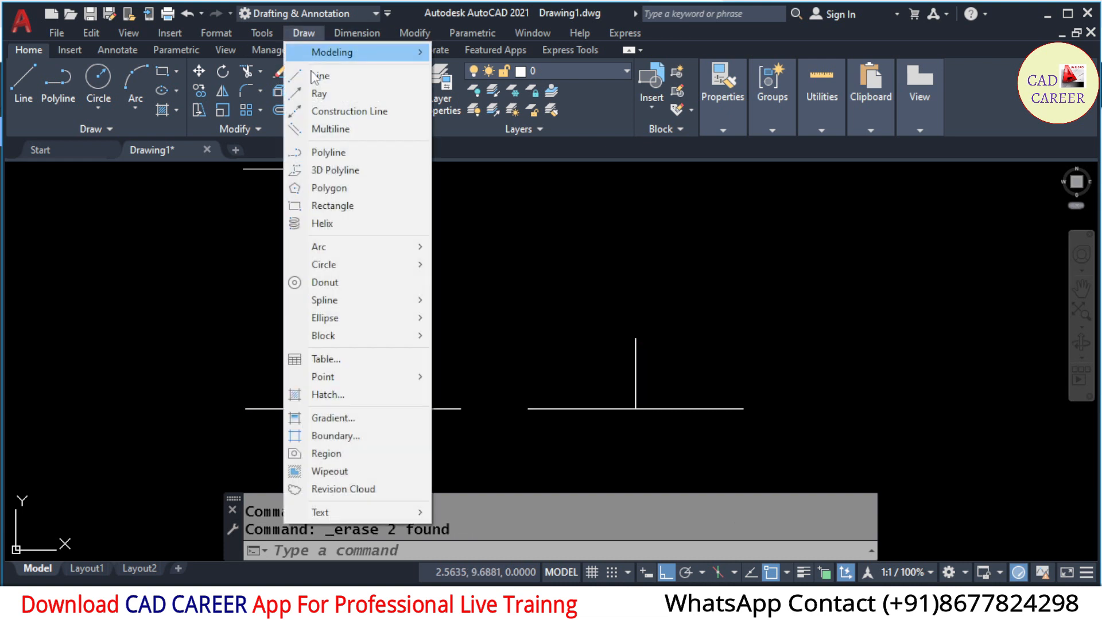
mouse_move(333, 247)
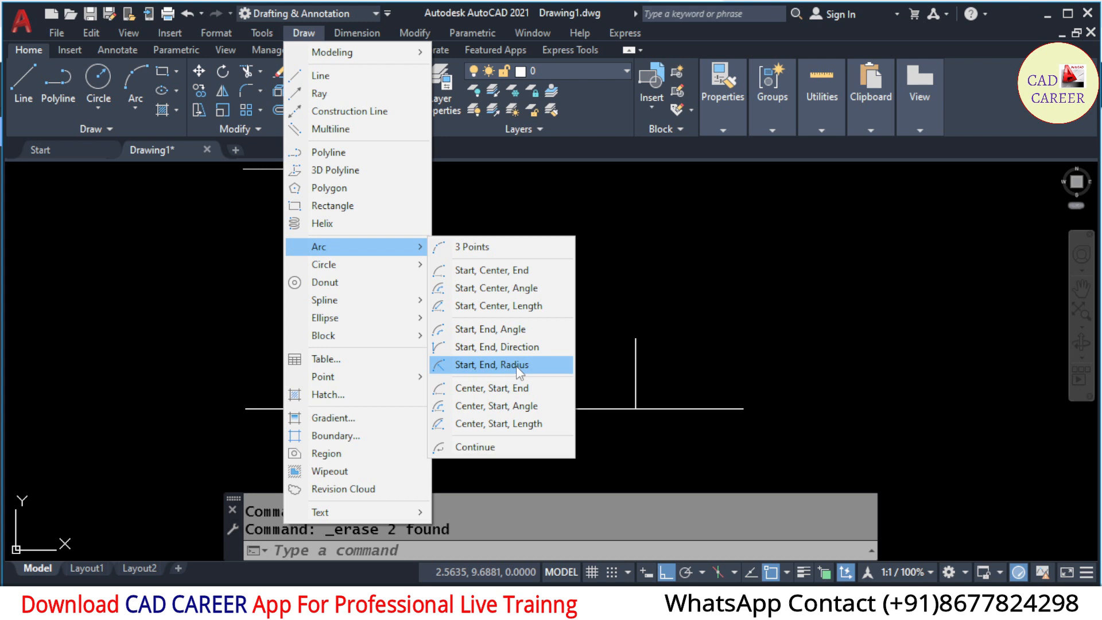
left_click(487, 365)
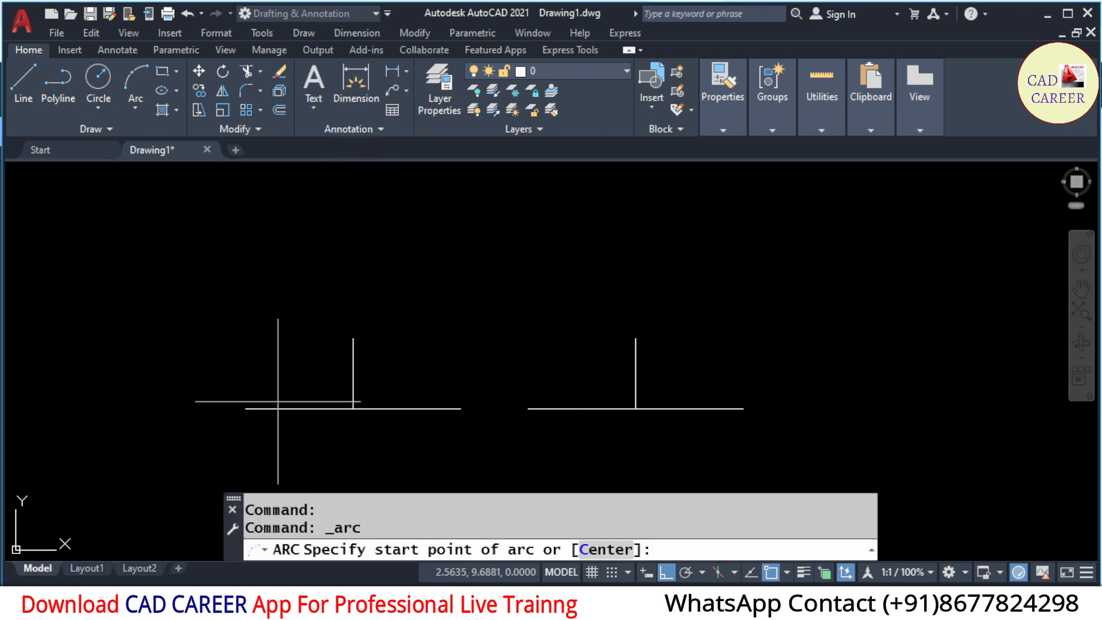
left_click(245, 408)
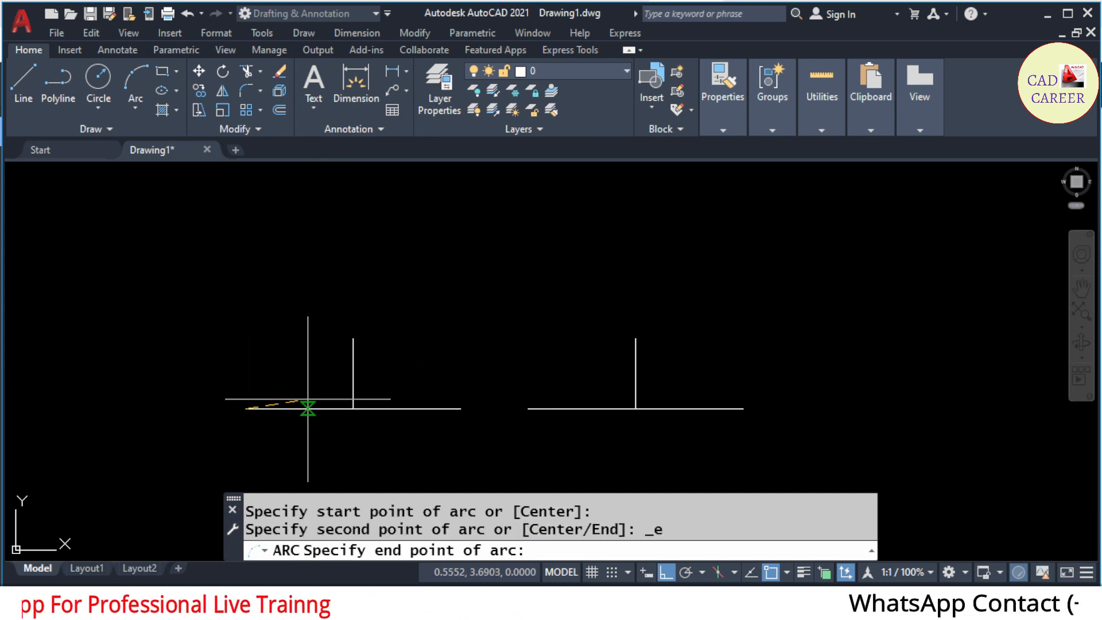
left_click(353, 408)
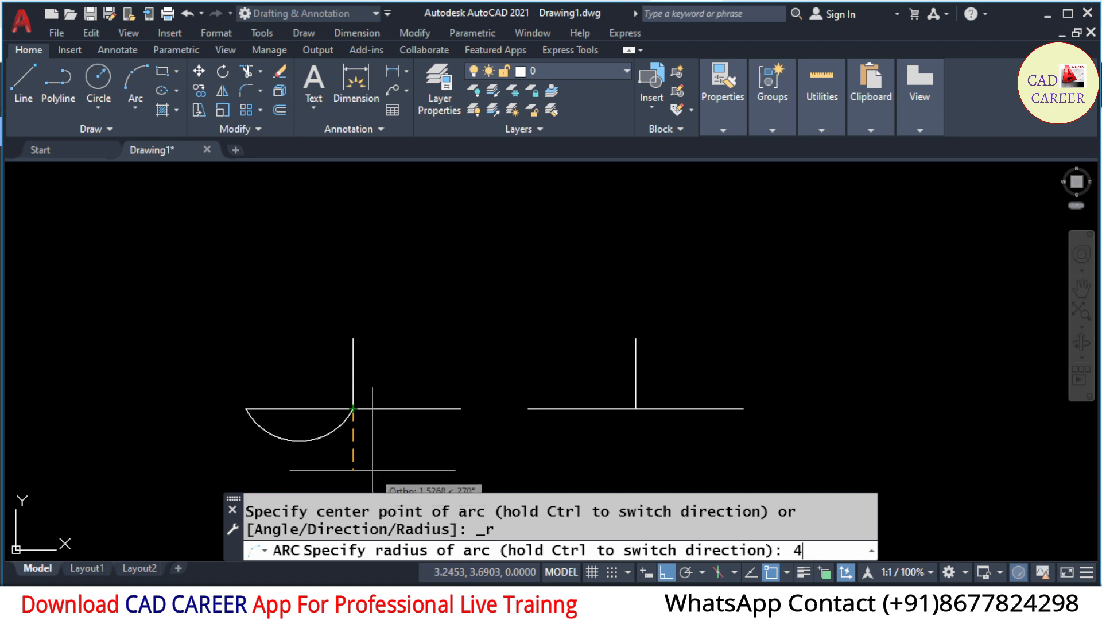
key("Return")
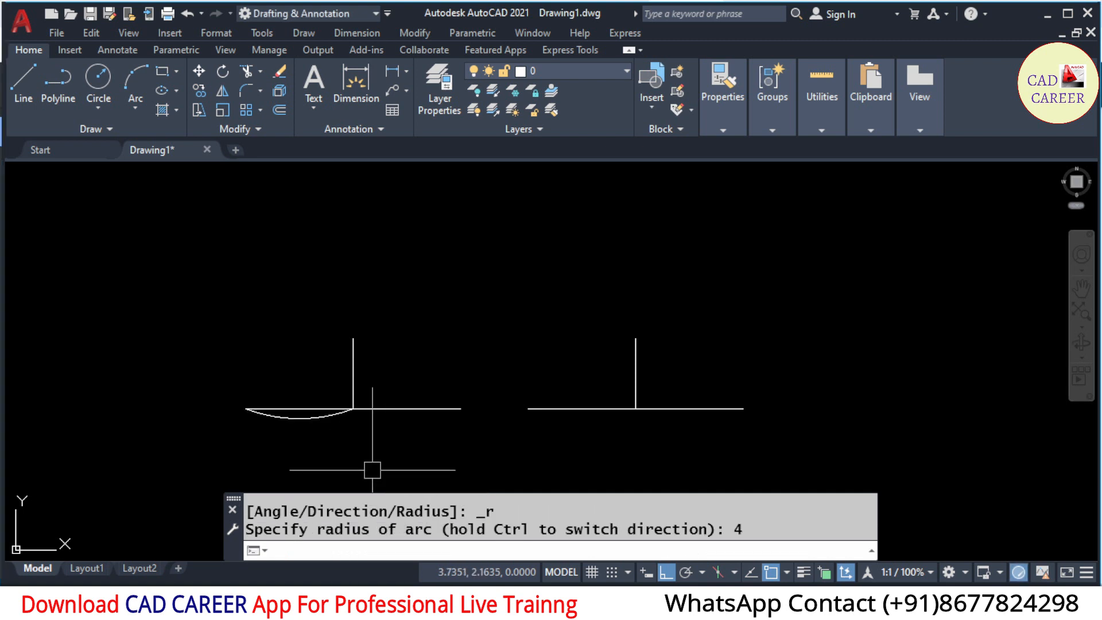
Add a radius dimension to the new arc under the original horizontal line, placing its text below the arc.
scroll(262, 424, "up", 4)
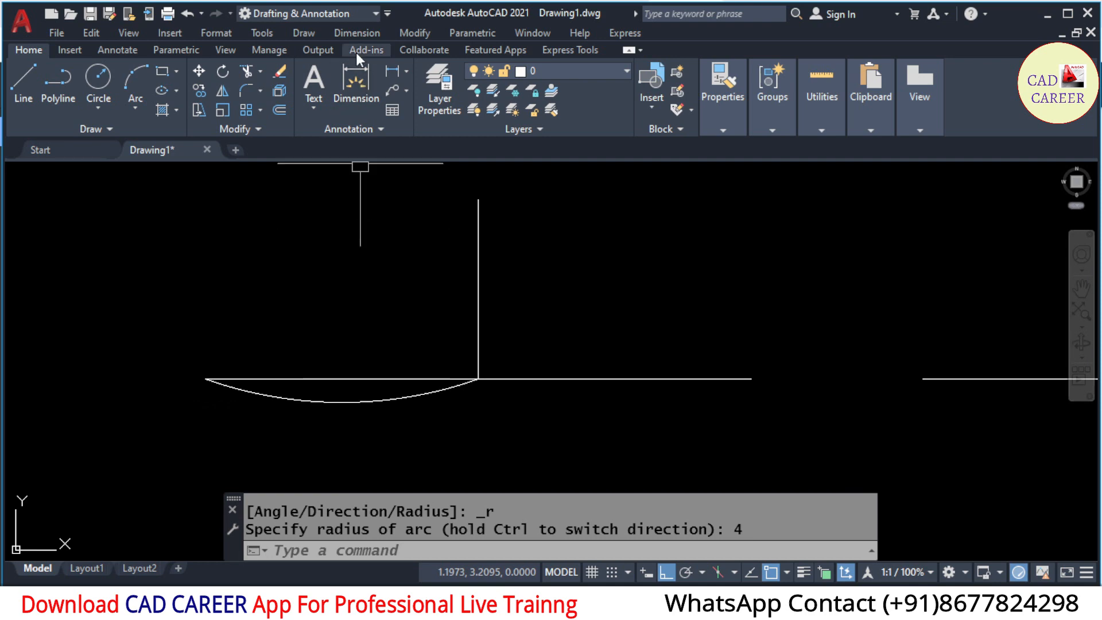
left_click(357, 33)
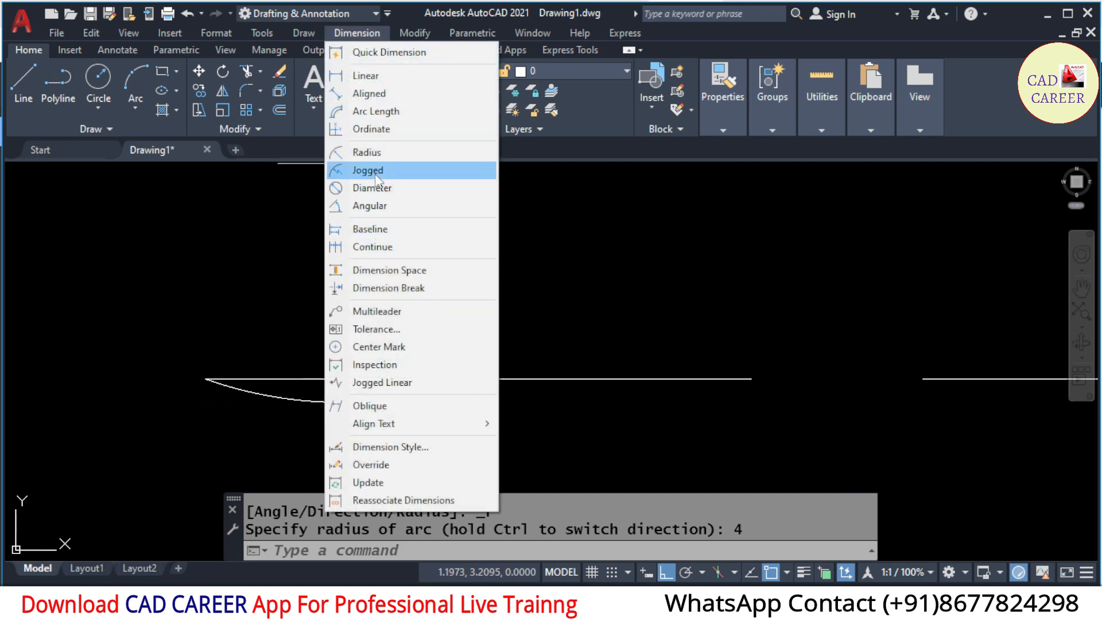
left_click(374, 152)
left_click(379, 397)
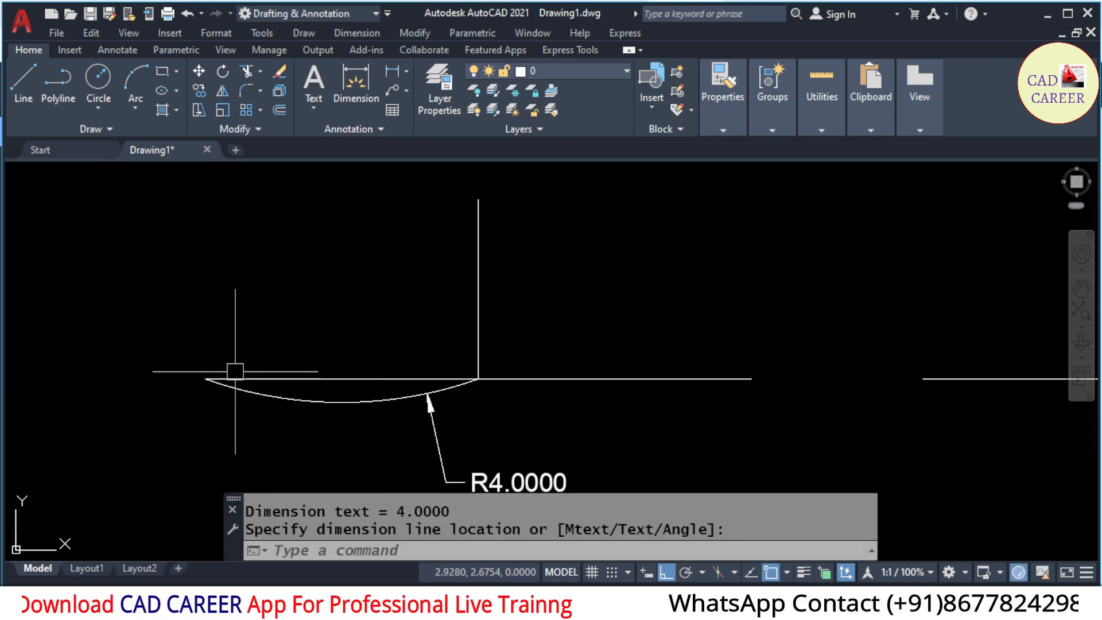
Draw a Start, End, Radius arc from the second vertical line's lower end to its upper end, with radius 6.
scroll(234, 370, "down", 2)
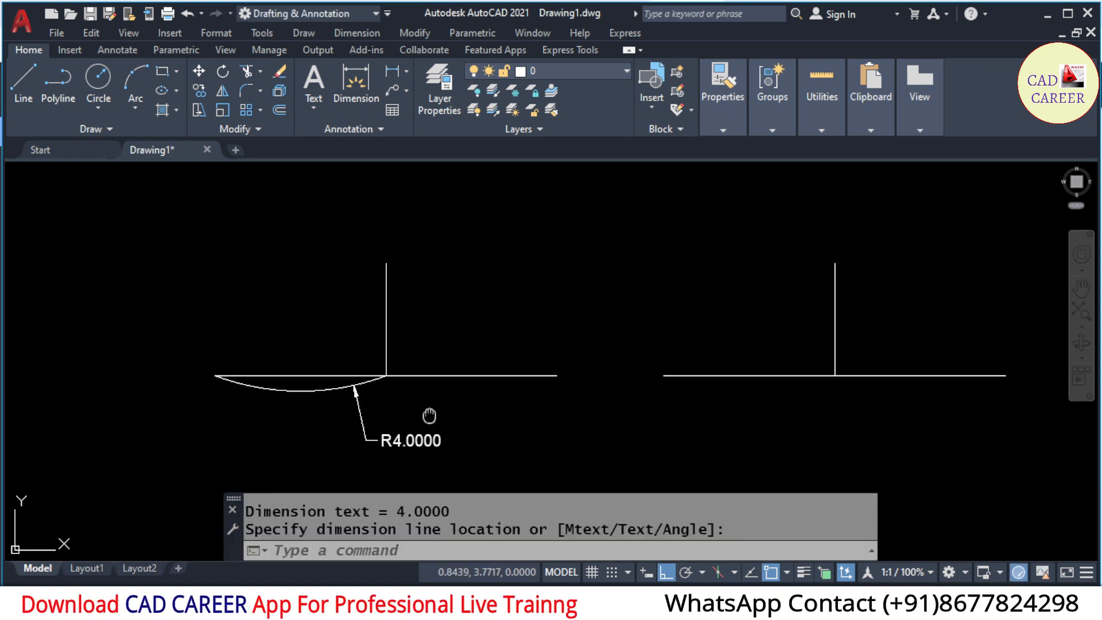
middle_click_drag(431, 418, 291, 413)
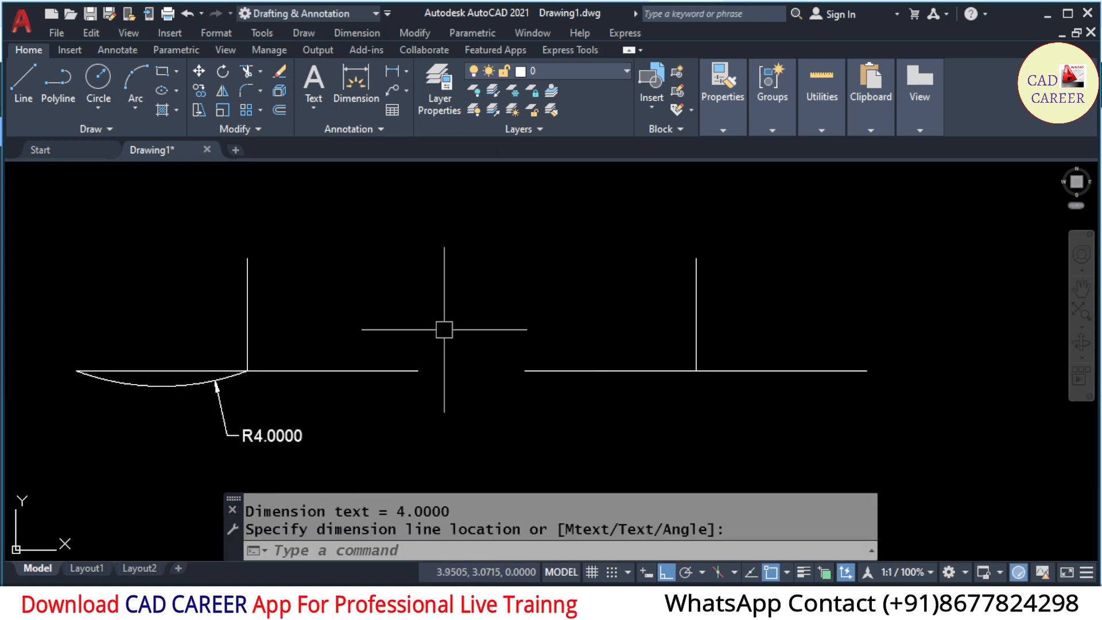
left_click(313, 38)
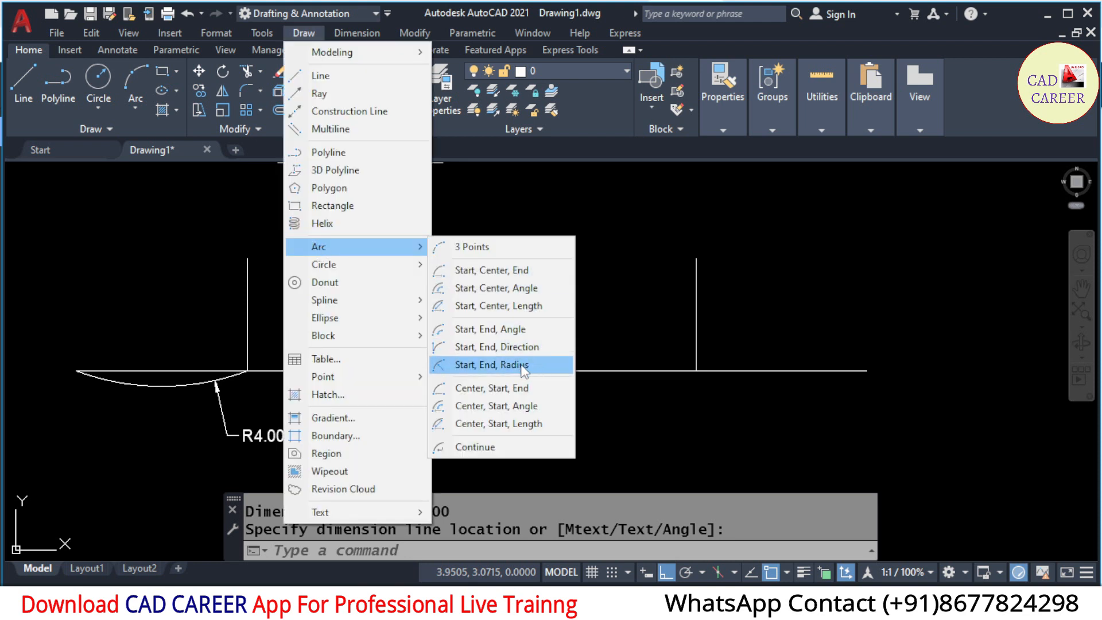
left_click(523, 365)
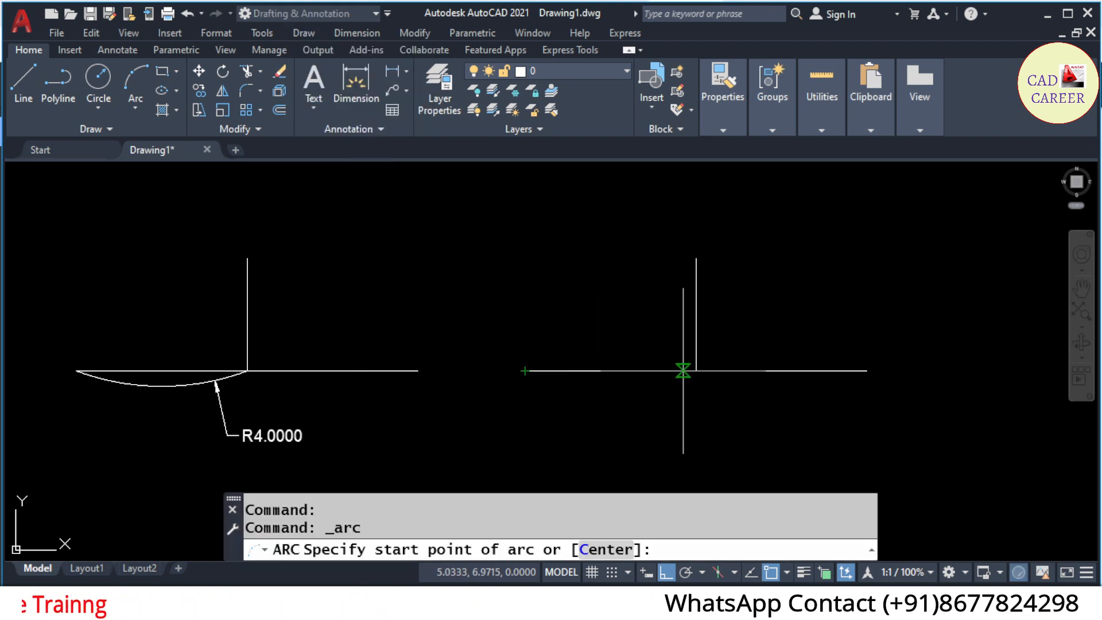
left_click(696, 370)
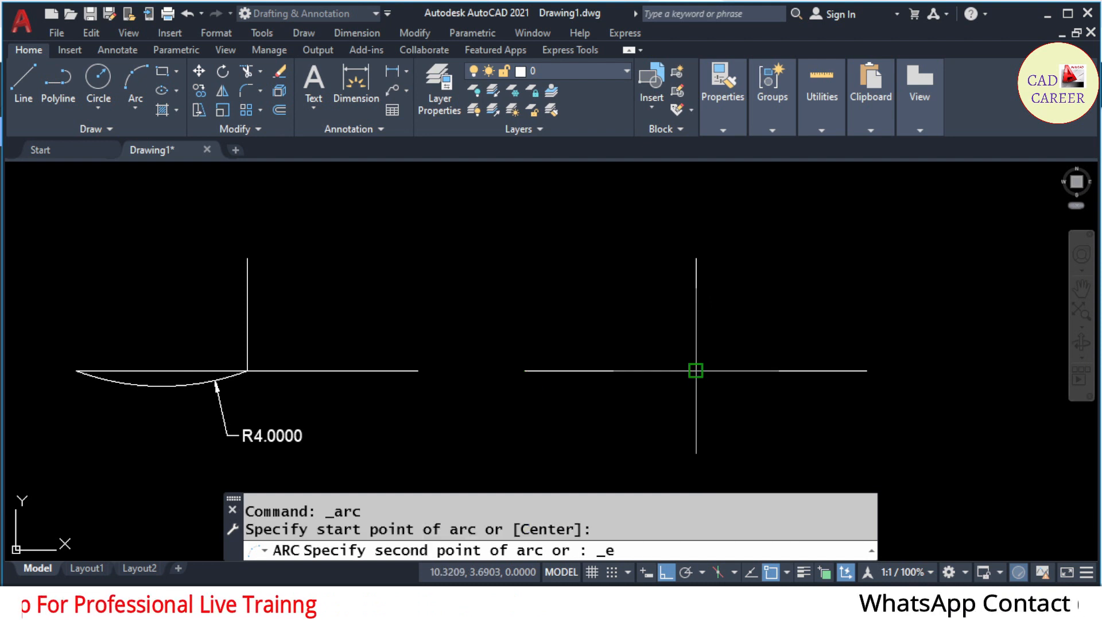
left_click(696, 259)
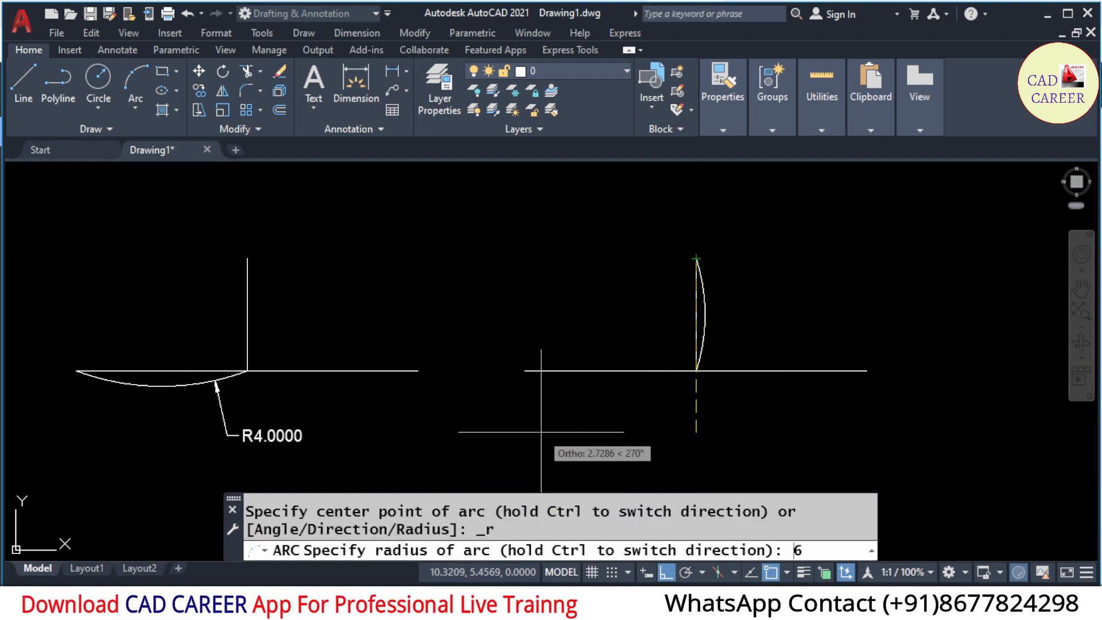
key("Return")
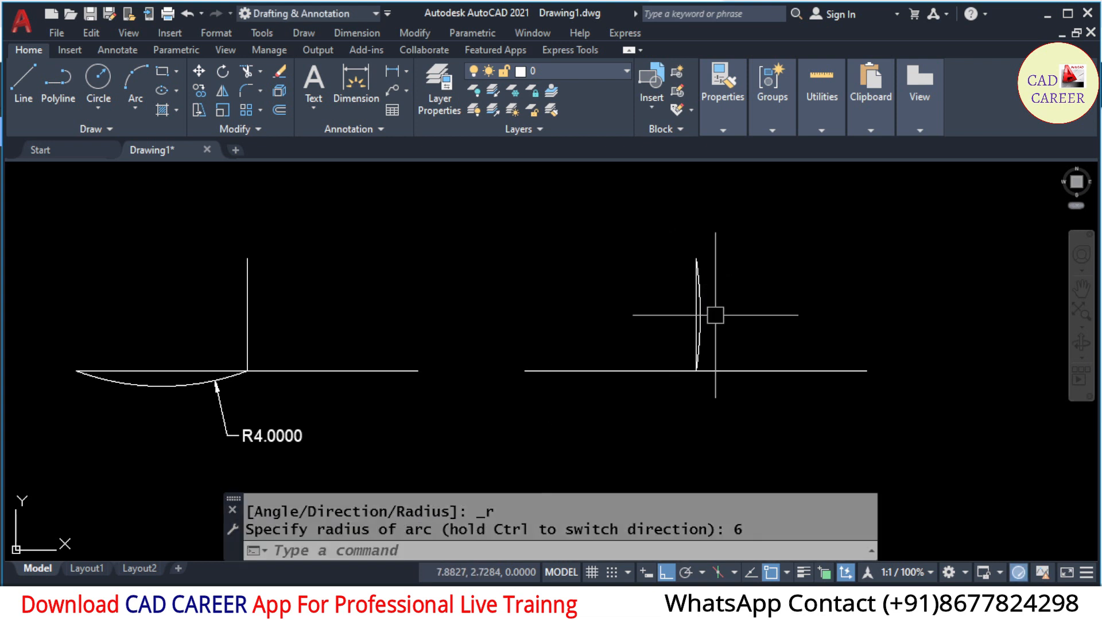
Add a radius dimension to the arc on the second vertical line, with its text to the right of the arc.
scroll(709, 313, "up", 5)
scroll(522, 336, "down", 5)
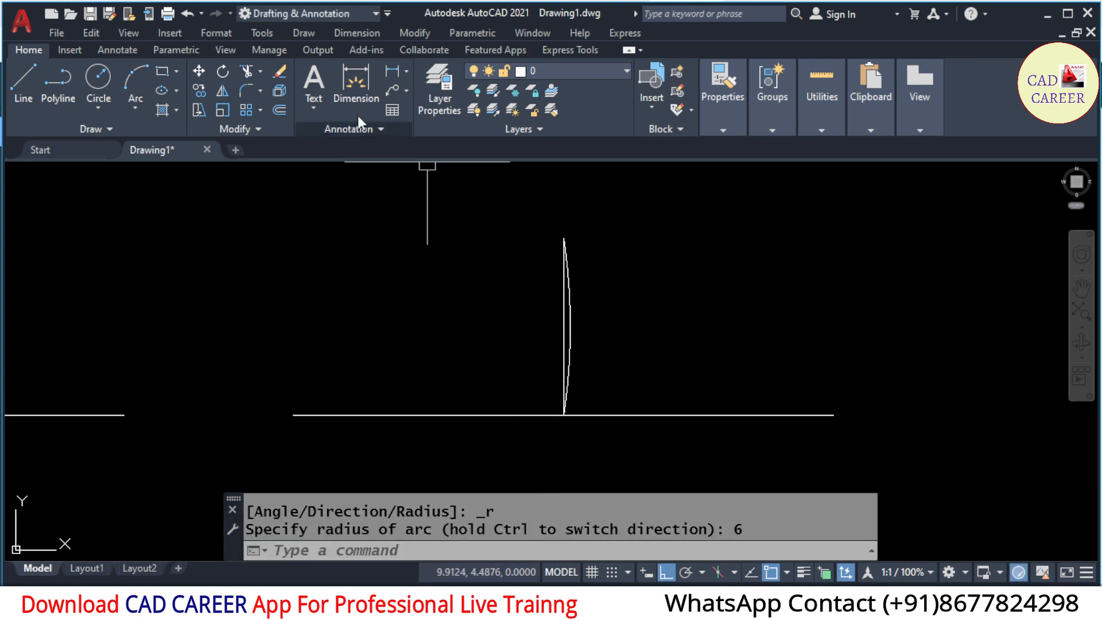
left_click(350, 33)
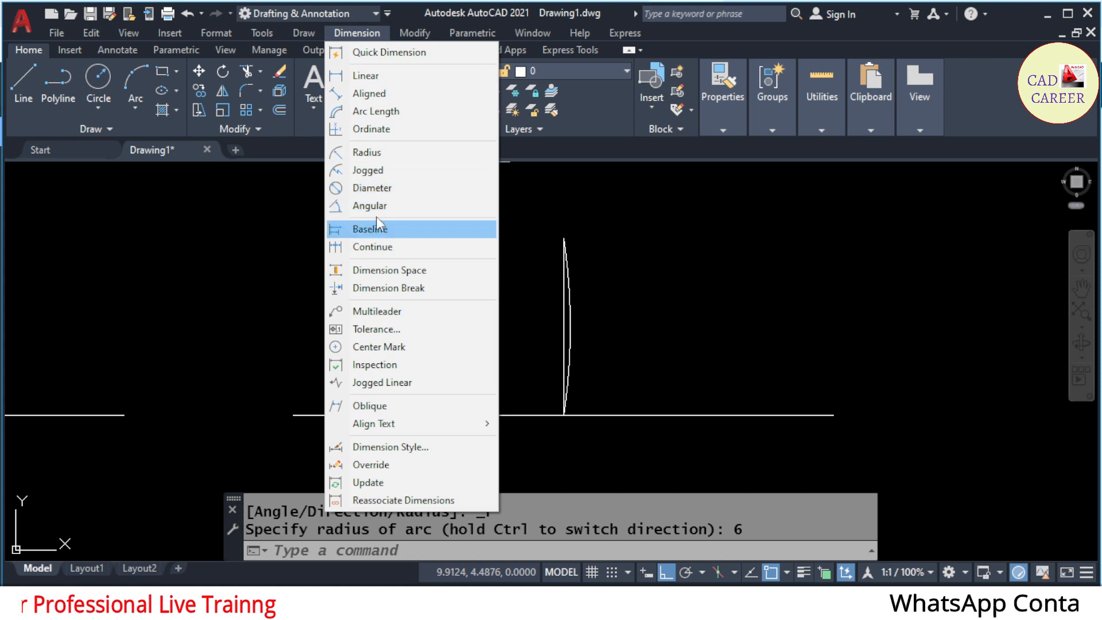
left_click(370, 153)
scroll(577, 319, "up", 3)
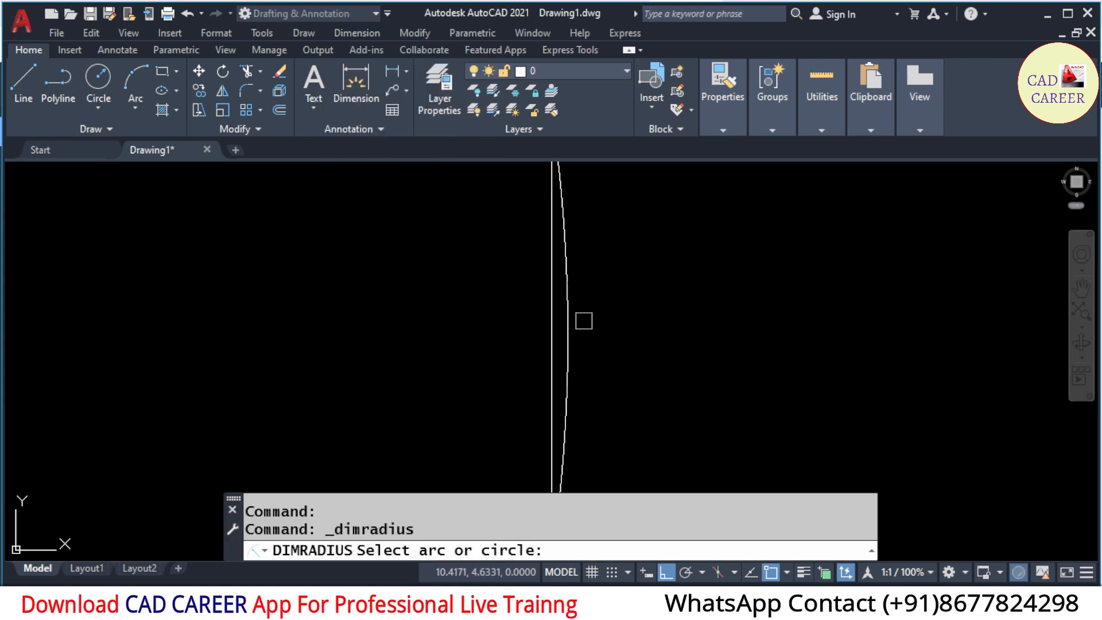
left_click(571, 312)
scroll(660, 286, "down", 3)
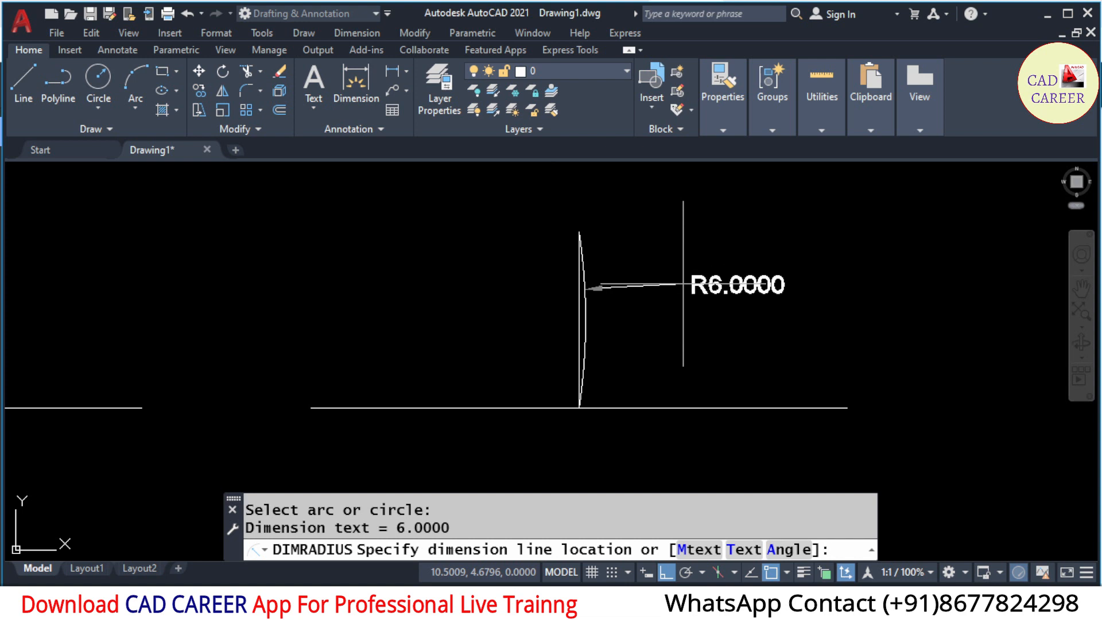
left_click(683, 284)
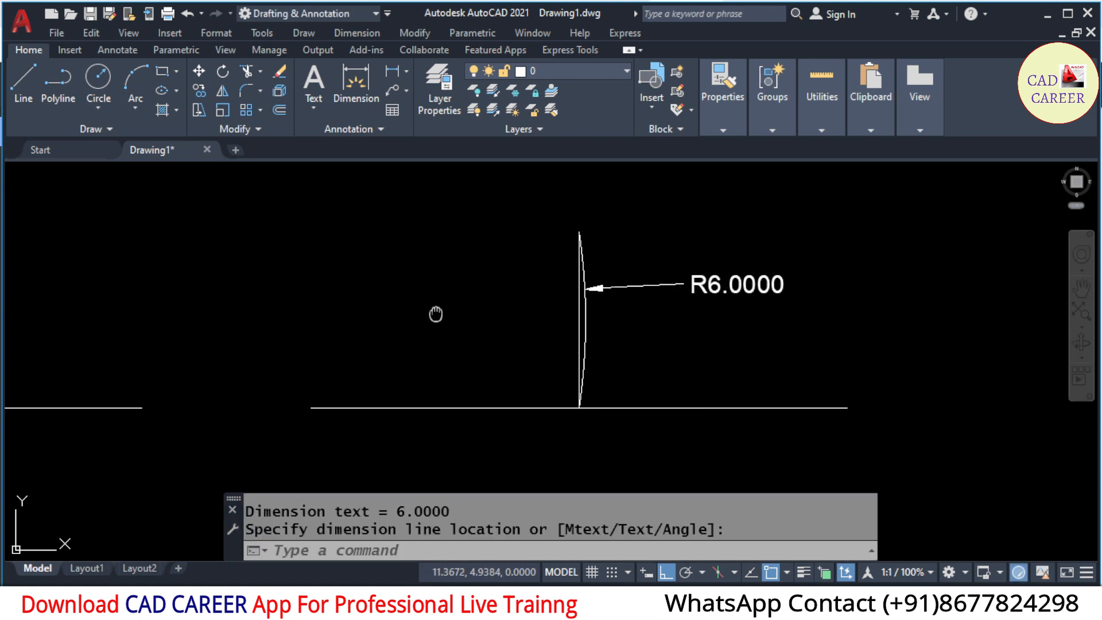
Add a linear dimension between the ends of the second horizontal line, placed below it.
middle_click_drag(435, 313, 466, 236)
left_click(394, 71)
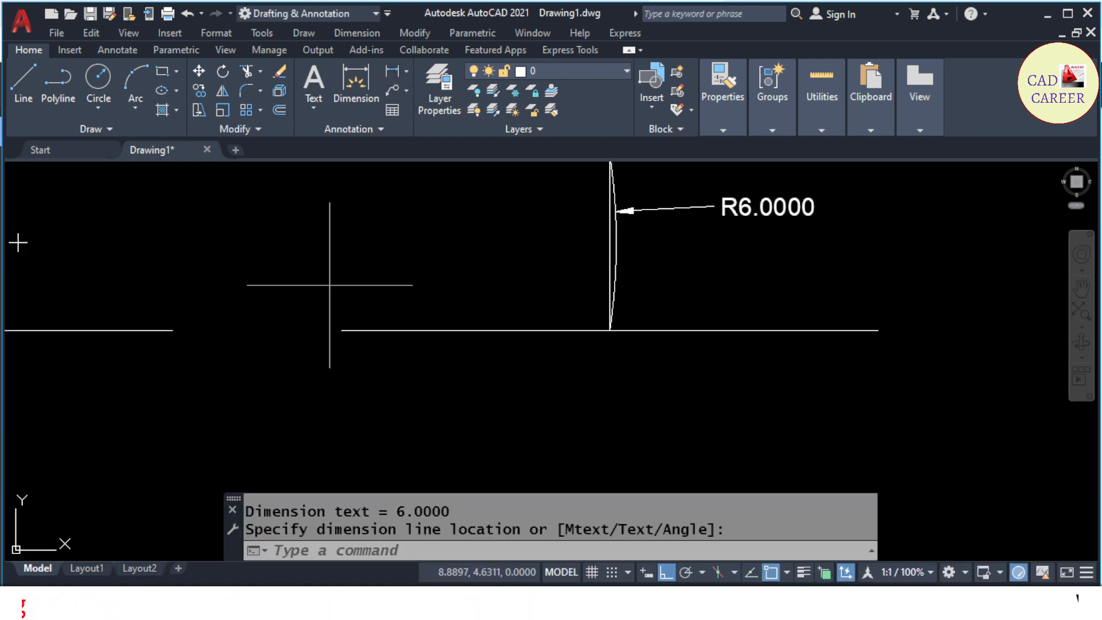
left_click(342, 330)
left_click(878, 330)
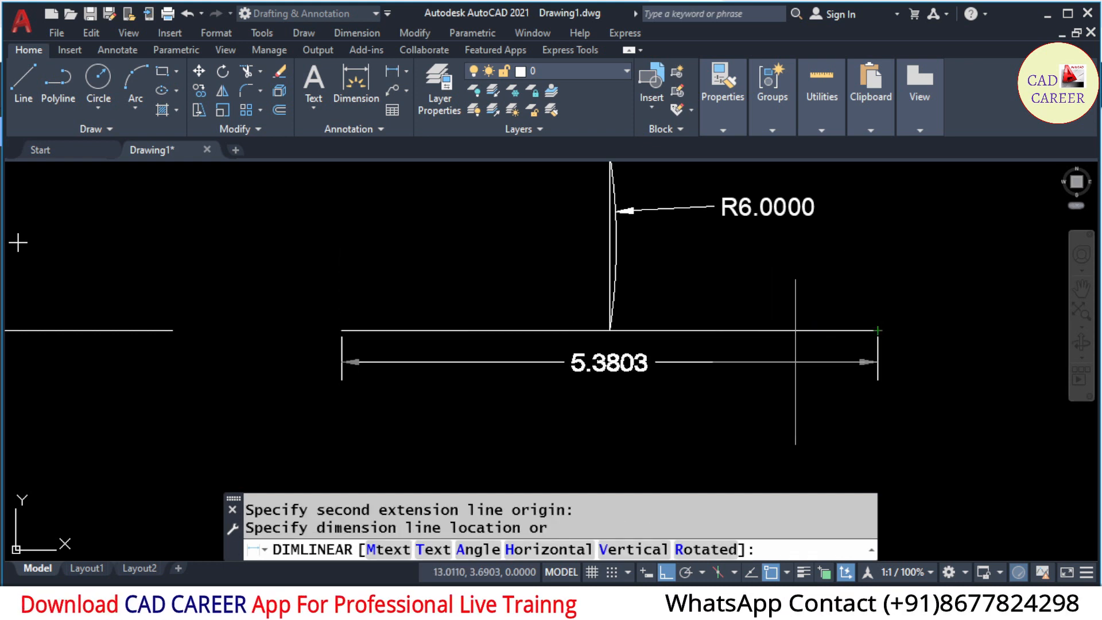
left_click(752, 367)
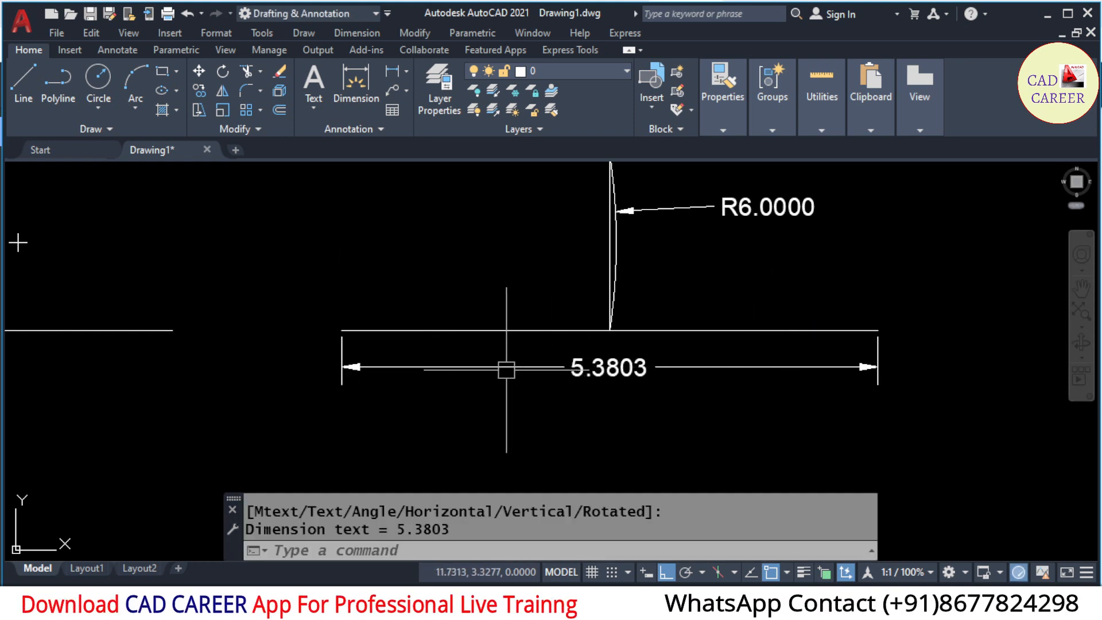
Draw a separate 6-unit horizontal line in the empty area above the two sets of construction lines.
scroll(506, 394, "down", 4)
scroll(514, 383, "up", 3)
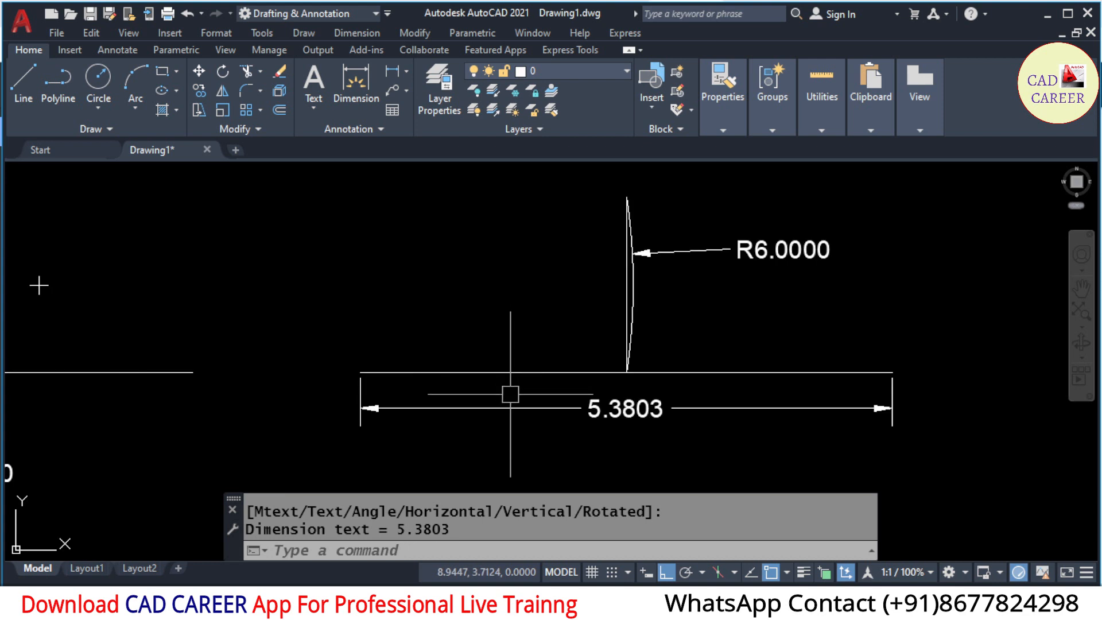
scroll(500, 401, "down", 2)
mouse_move(393, 286)
middle_mouse_down()
mouse_move(388, 312)
mouse_move(409, 367)
middle_mouse_up()
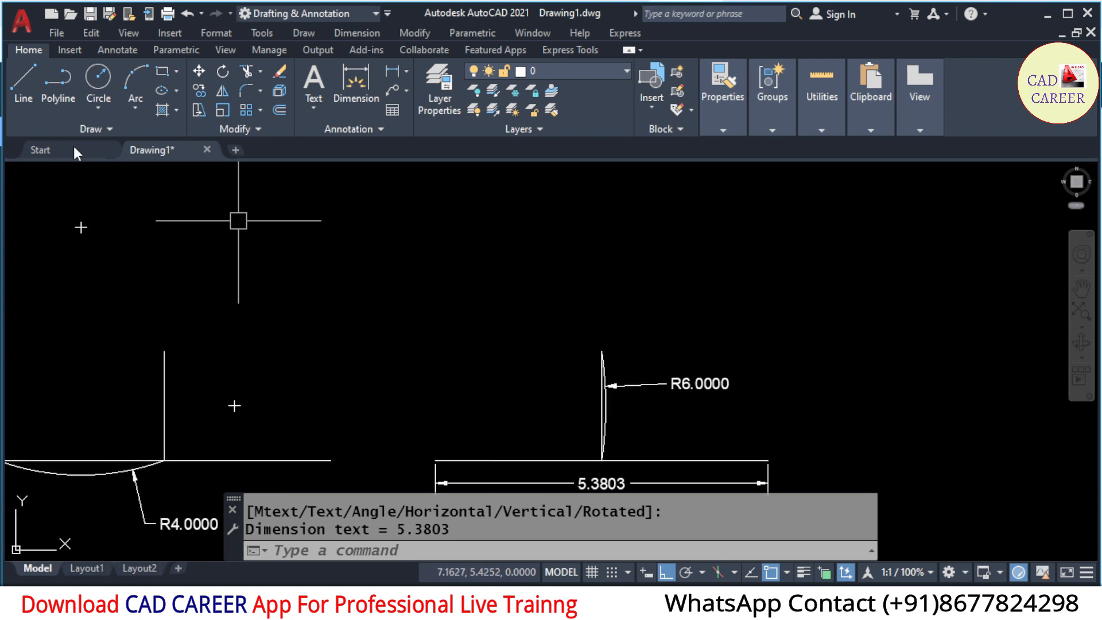
left_click(23, 80)
left_click(324, 300)
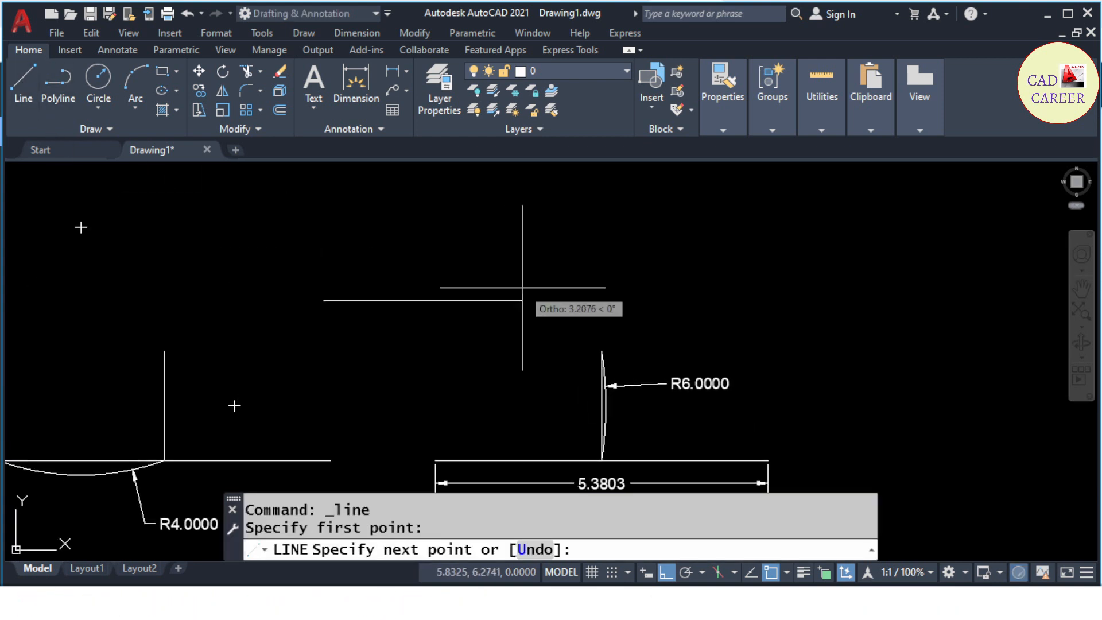
type("6")
key("Return")
key("Return")
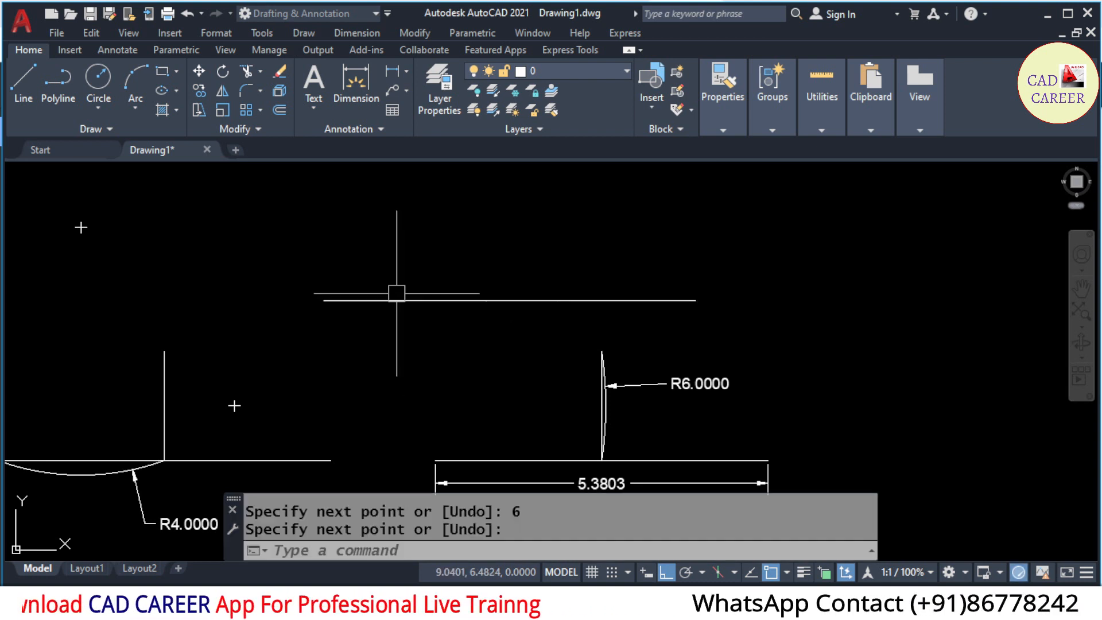
Add a linear dimension to the separate upper horizontal line by selecting the line, placing the dimension above it.
left_click(392, 71)
key("Return")
left_click(450, 300)
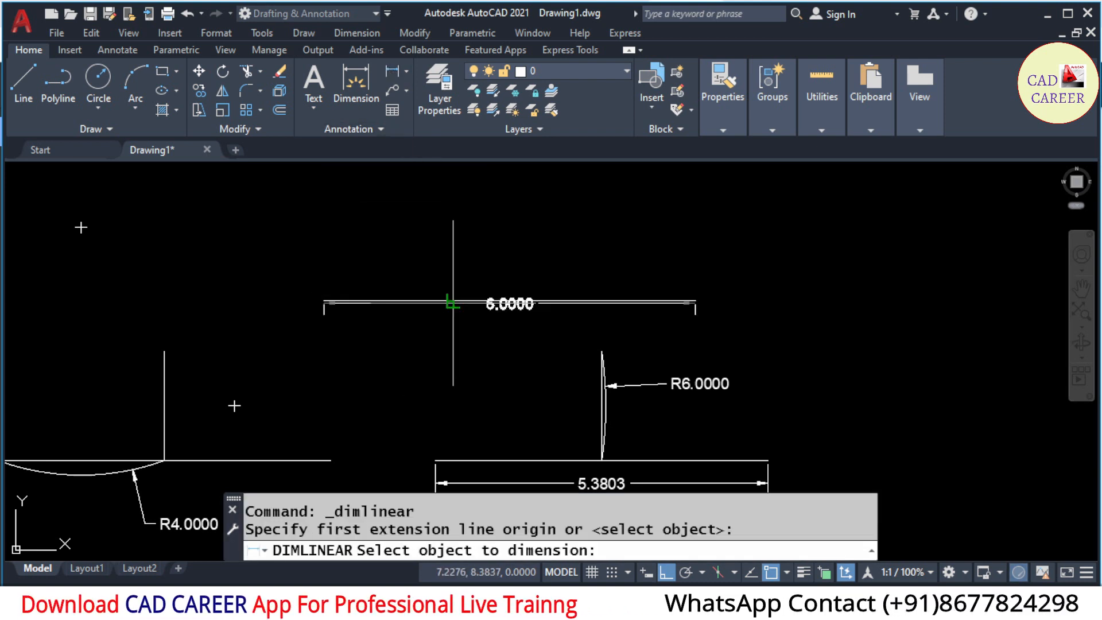
left_click(473, 279)
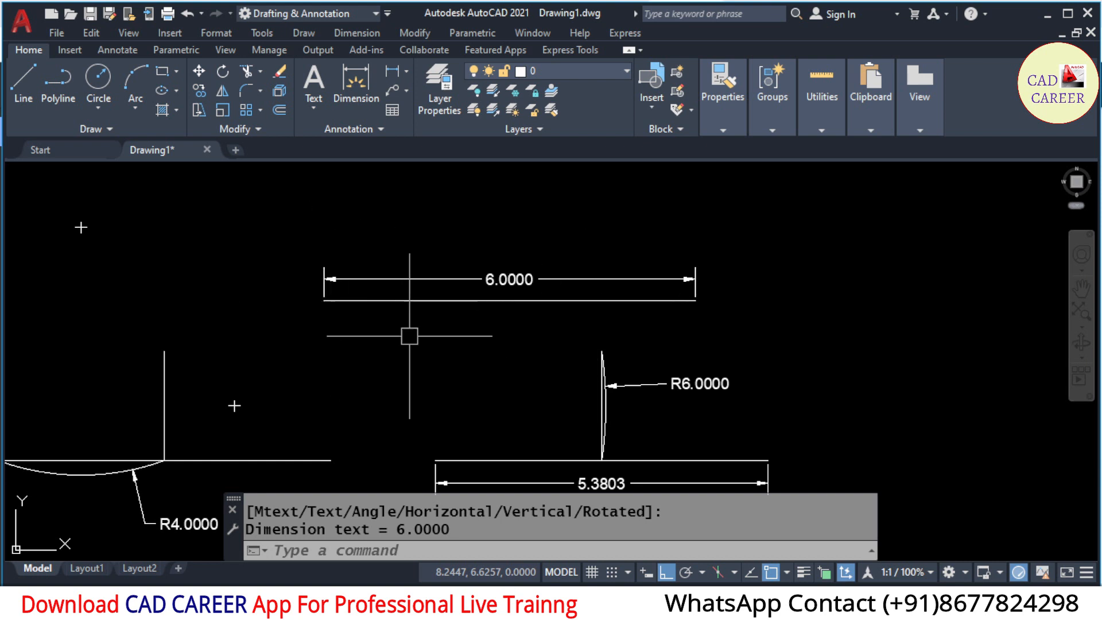
Draw a Start, End, Radius arc from the left end to the right end of the upper 6-unit line with radius 3.
left_click(295, 32)
mouse_move(316, 248)
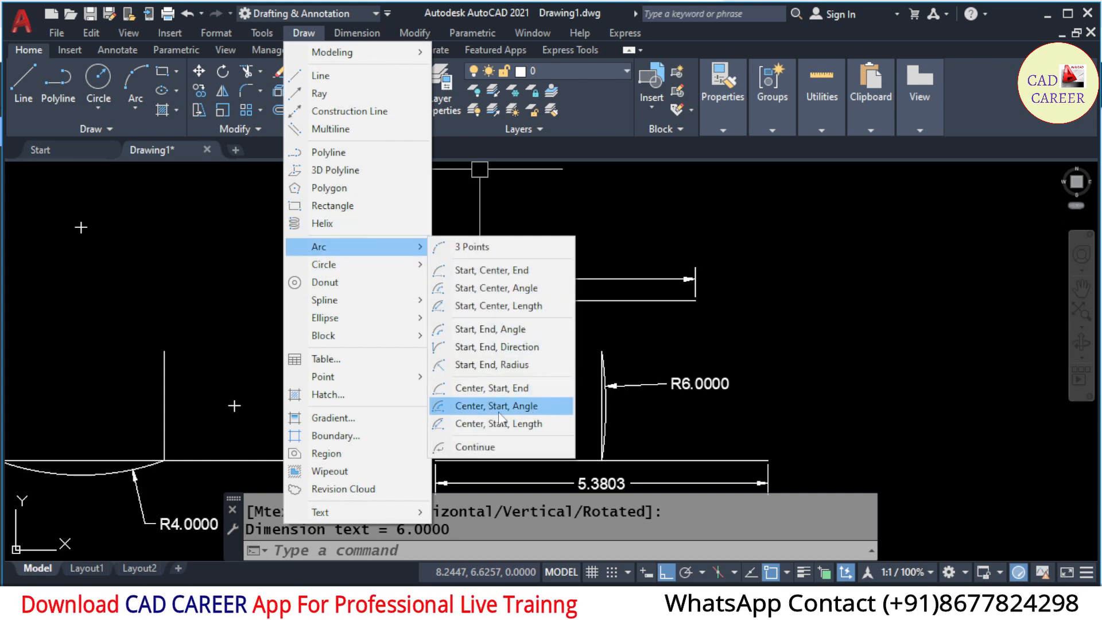
left_click(538, 373)
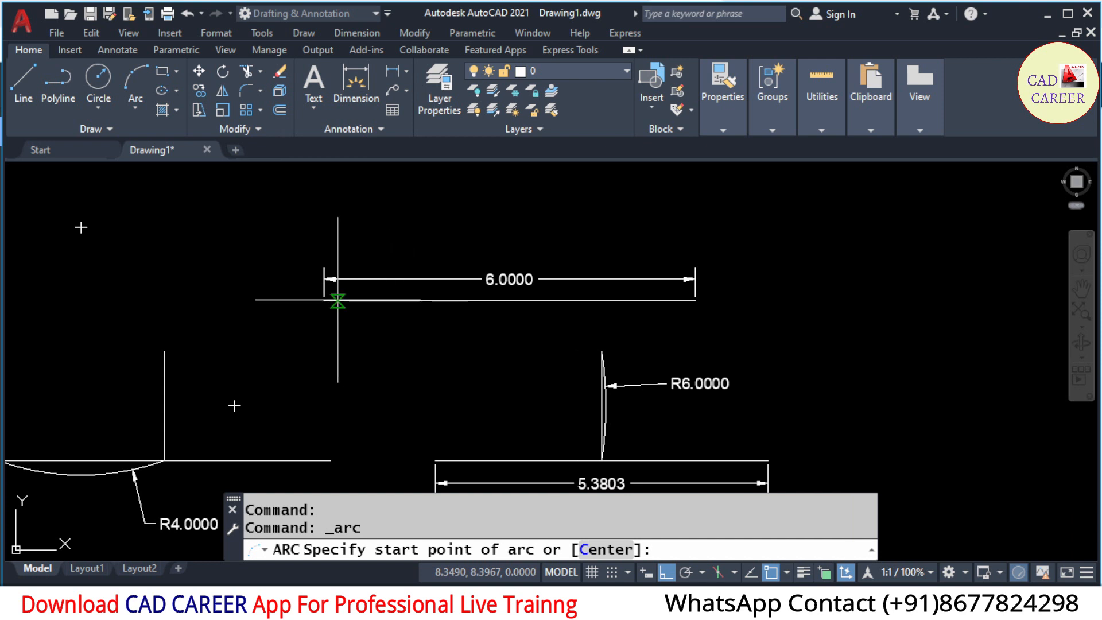
left_click(324, 300)
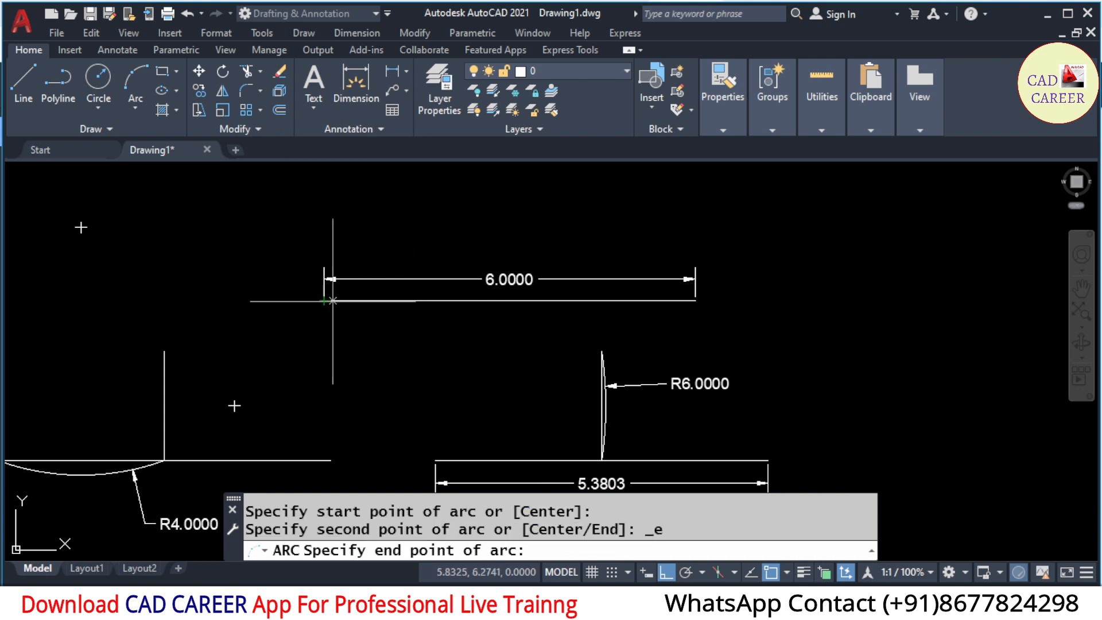
left_click(695, 300)
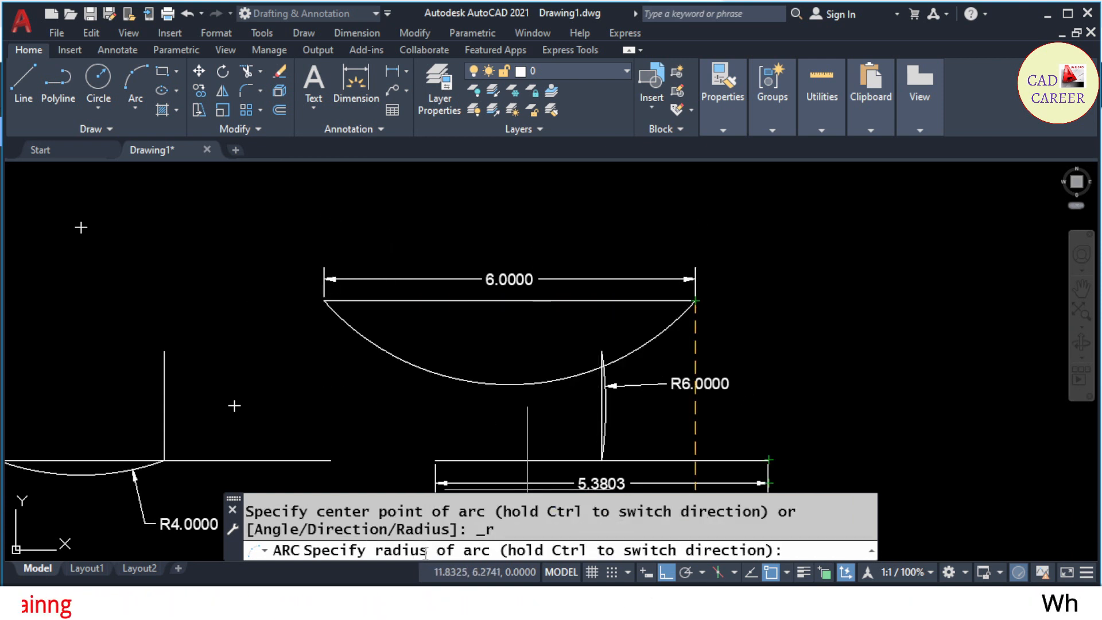
type("3")
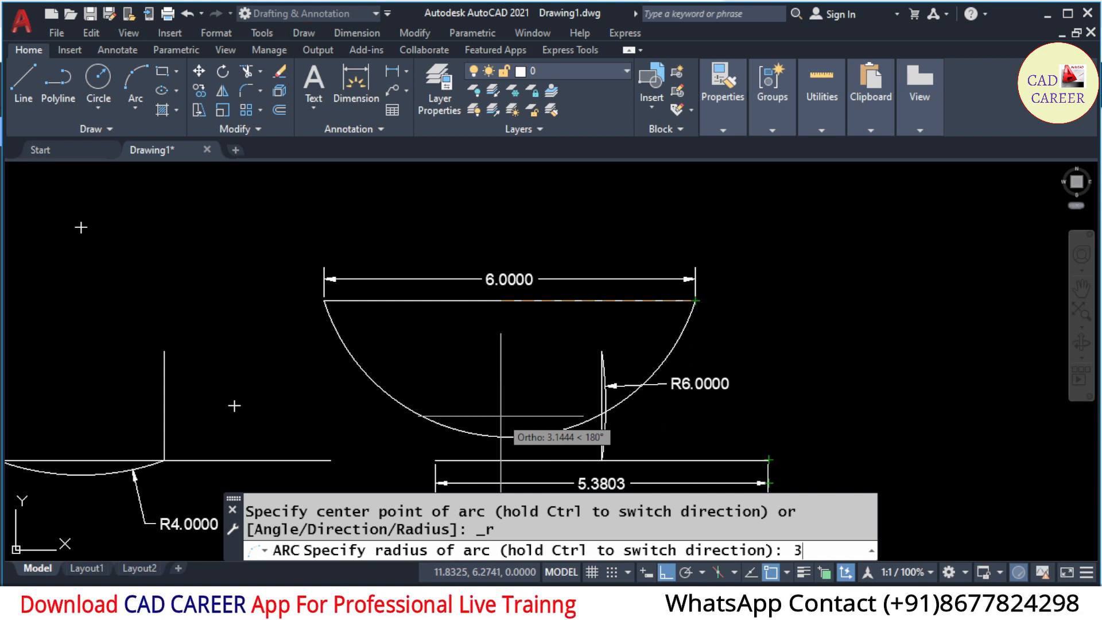
key("Return")
middle_click_drag(509, 342, 469, 308)
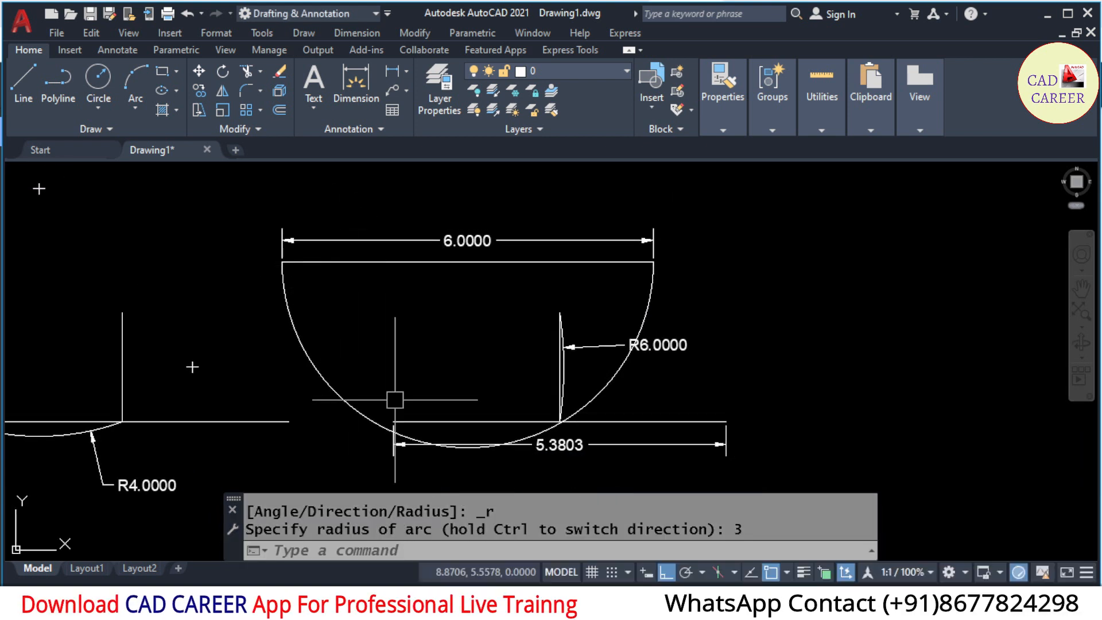
left_click(776, 312)
left_click(663, 460)
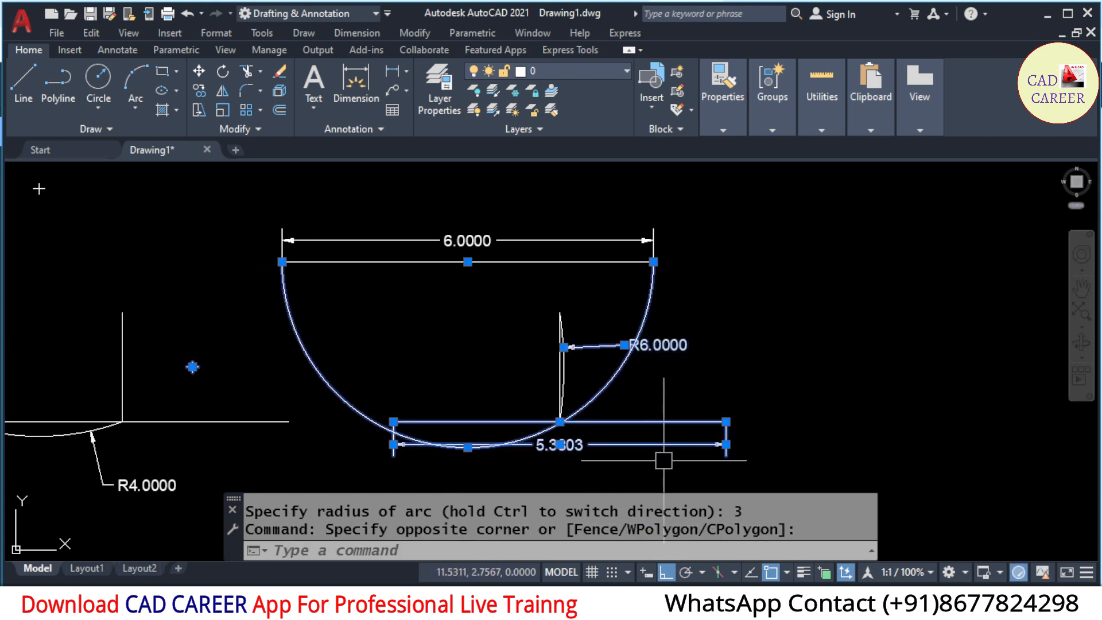
key("Escape")
key("Escape")
Erase the second set of construction lines with its small arc, radius dimension and linear dimension, keeping the 6-unit line and its arc.
left_click(721, 298)
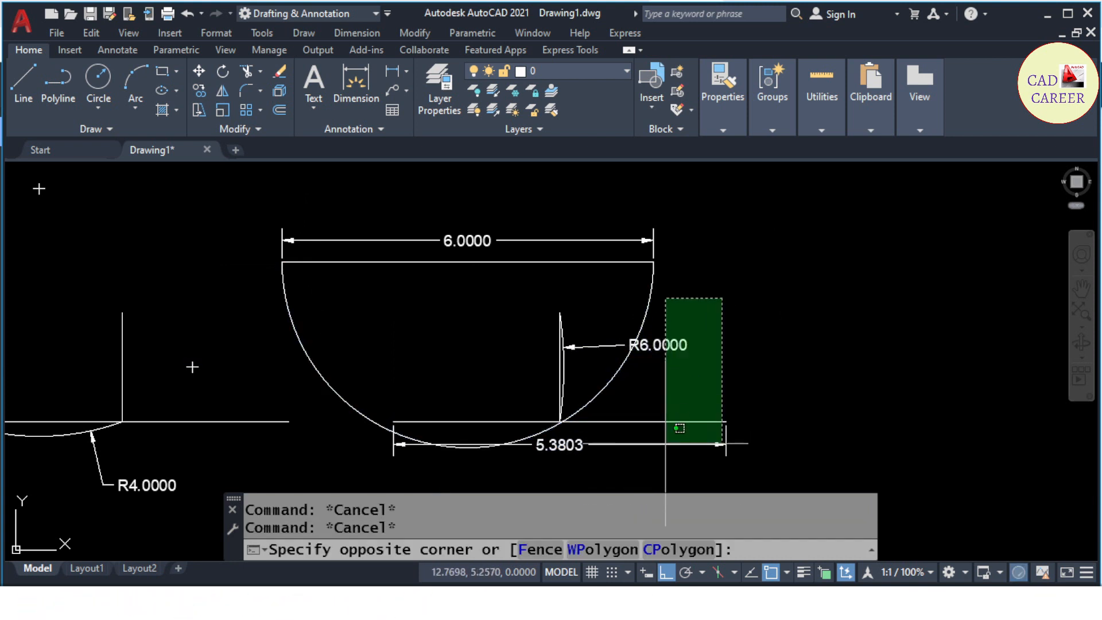
left_click(664, 439)
type("e")
key("Return")
left_click(586, 276)
left_click(531, 322)
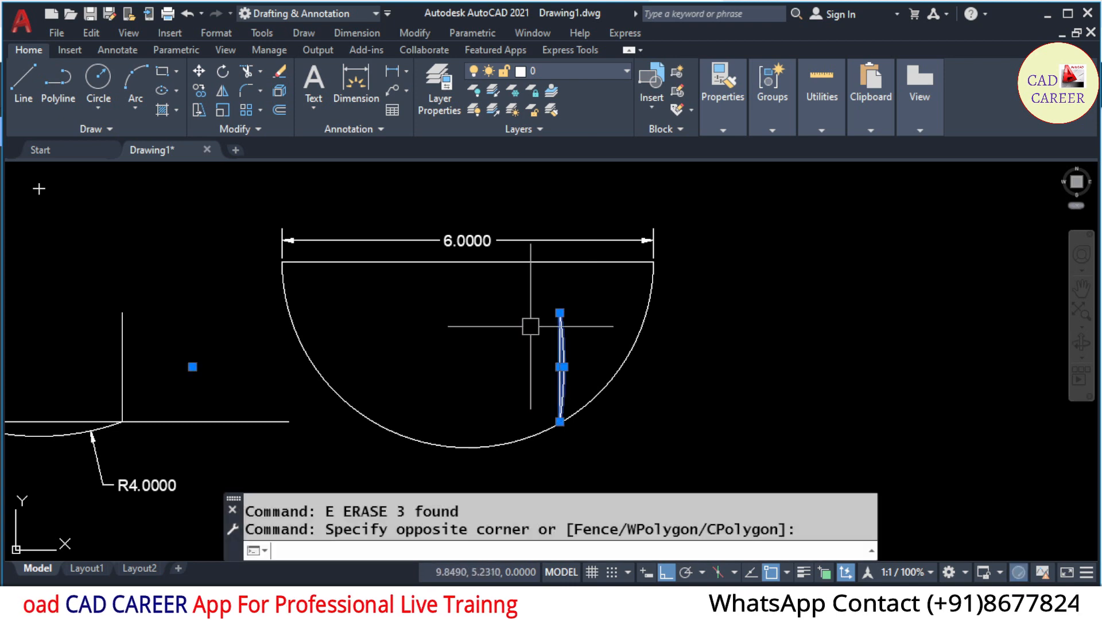
type("e")
key("Return")
middle_click_drag(610, 315, 629, 337)
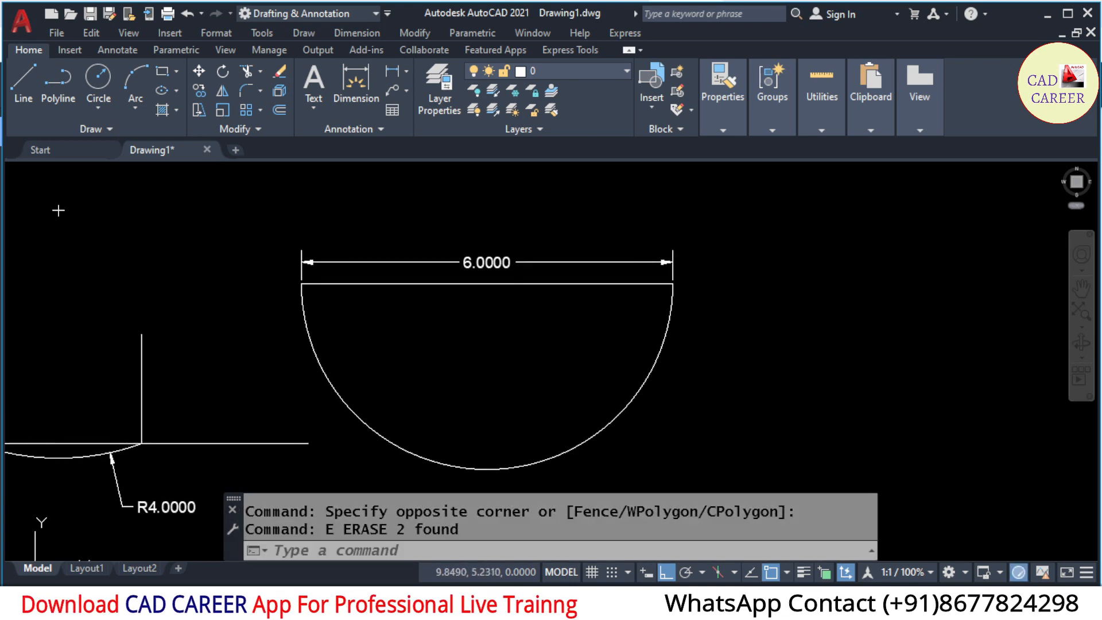
Try to draw a Start, End, Radius arc of radius 1 between the left and right ends of the 6-unit line.
left_click(304, 33)
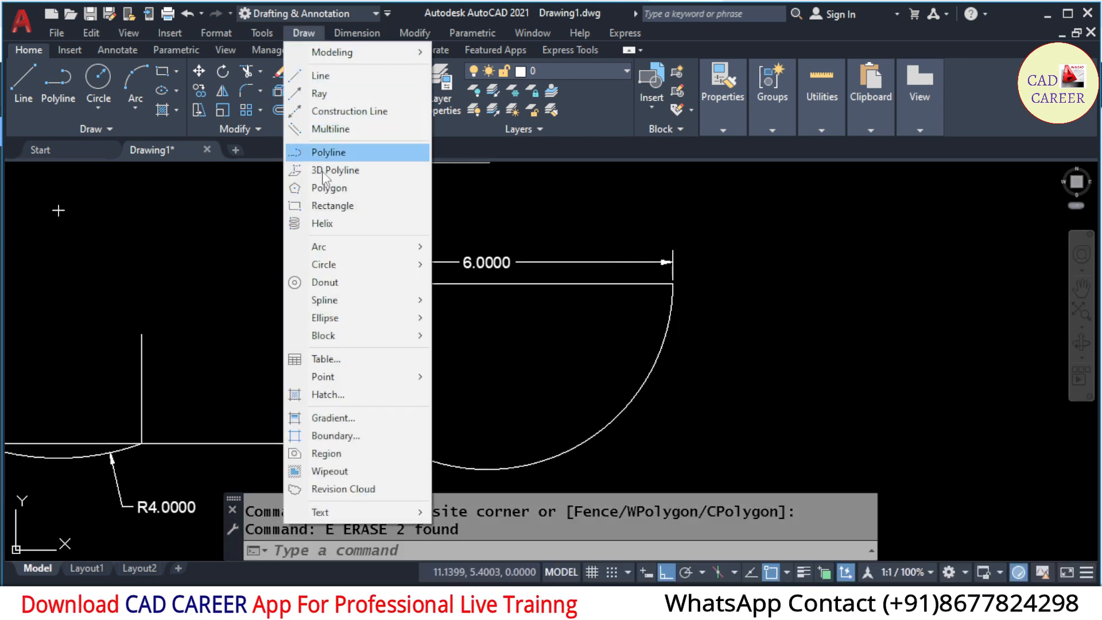
mouse_move(329, 253)
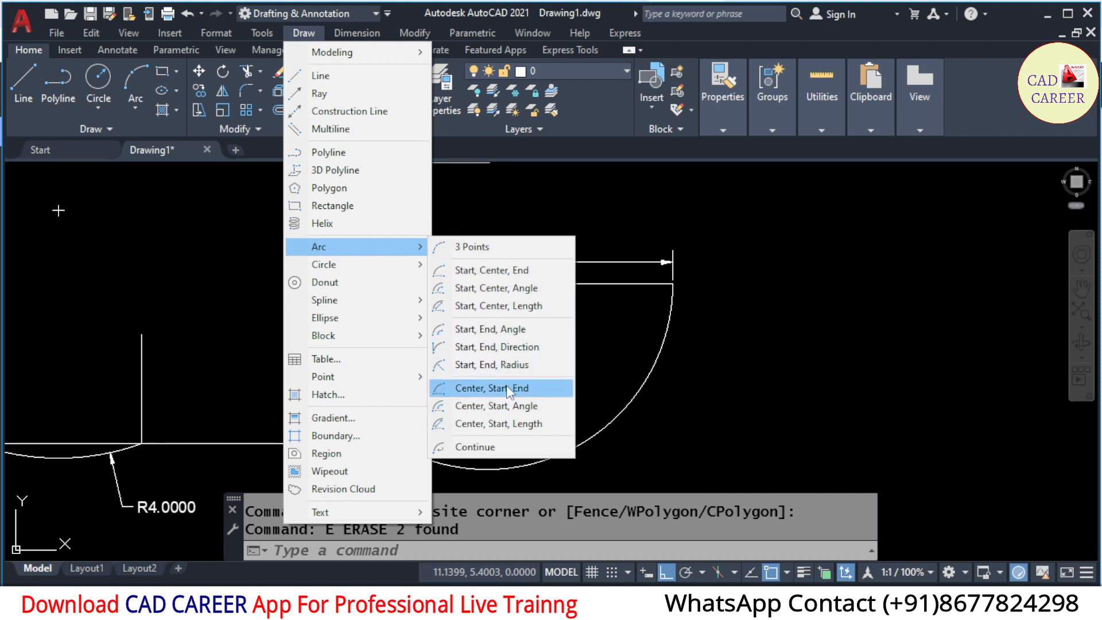
left_click(506, 365)
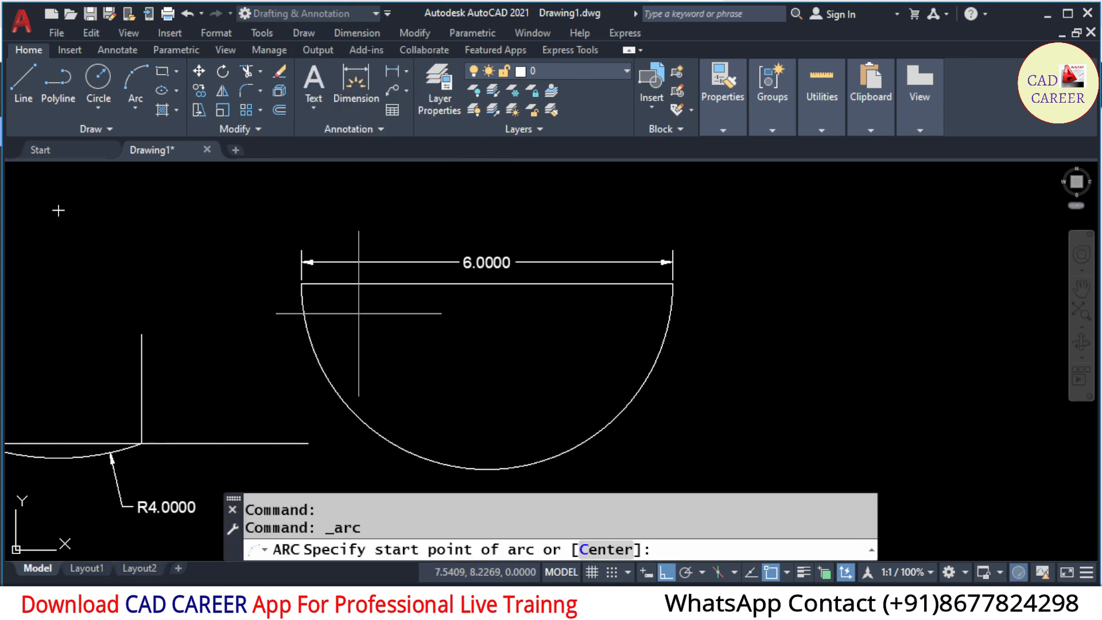
left_click(301, 283)
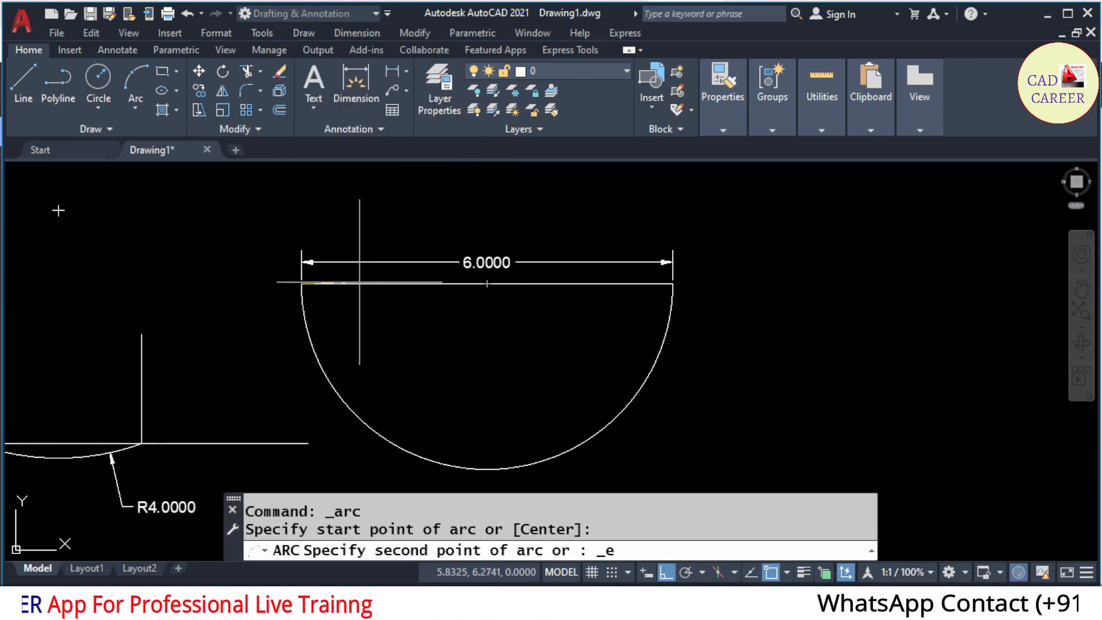
left_click(672, 282)
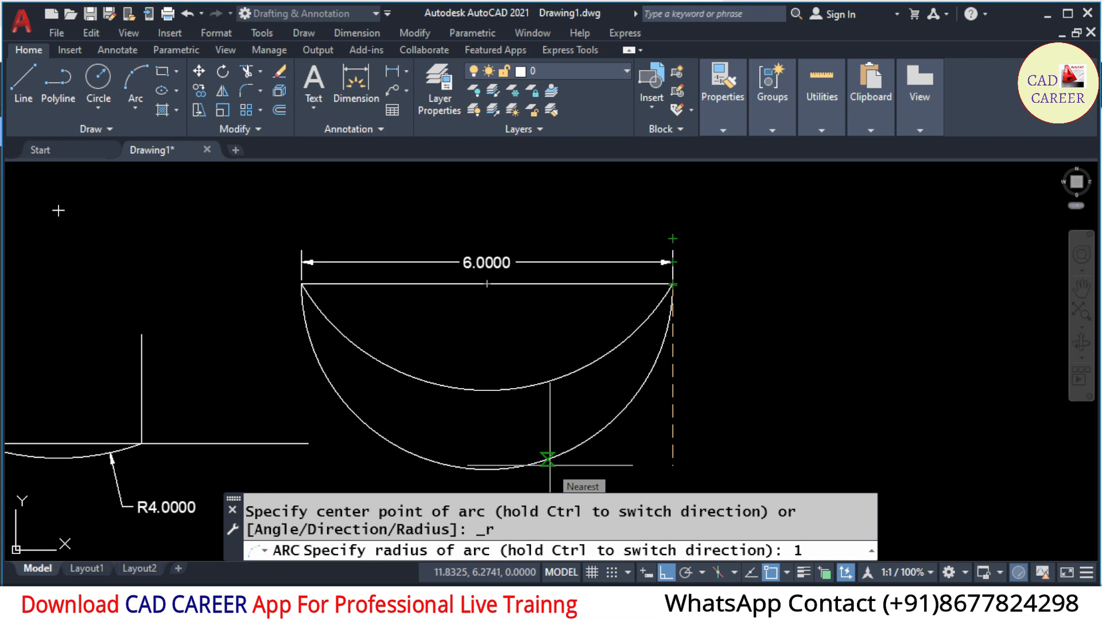
key("Return")
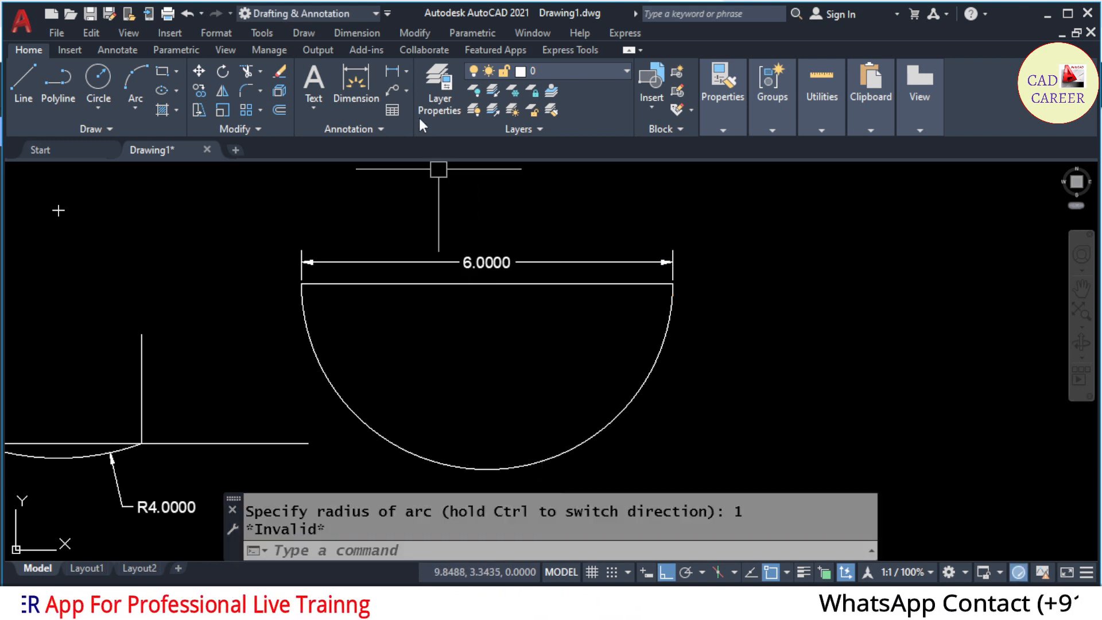
Try to draw a Start, End, Radius arc of radius 2 between the left and right ends of the 6-unit line.
left_click(310, 36)
mouse_move(319, 253)
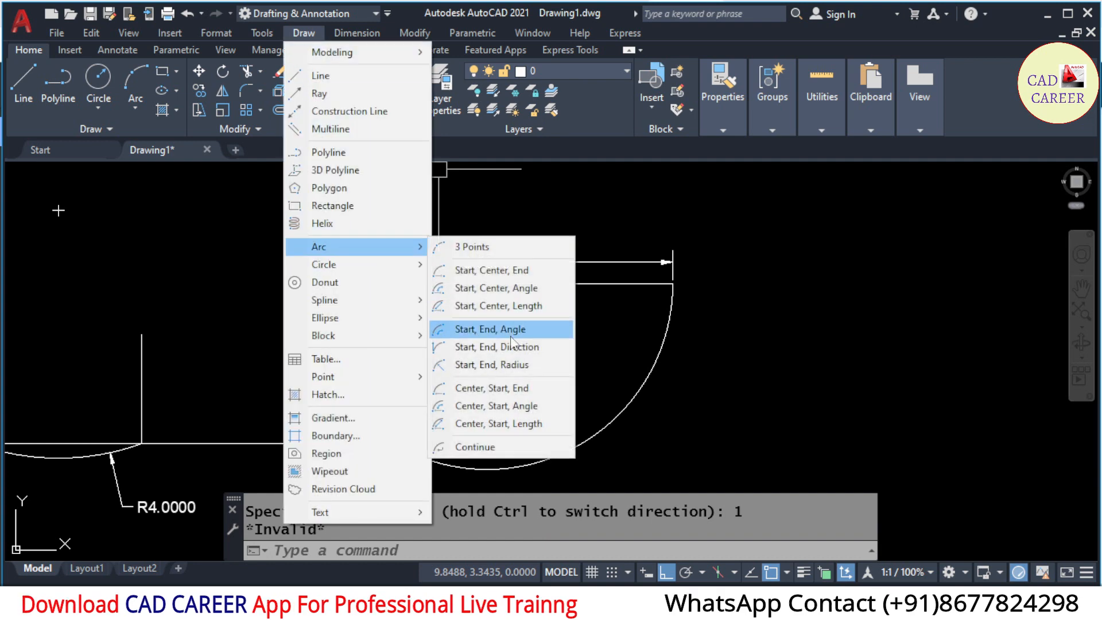
left_click(511, 361)
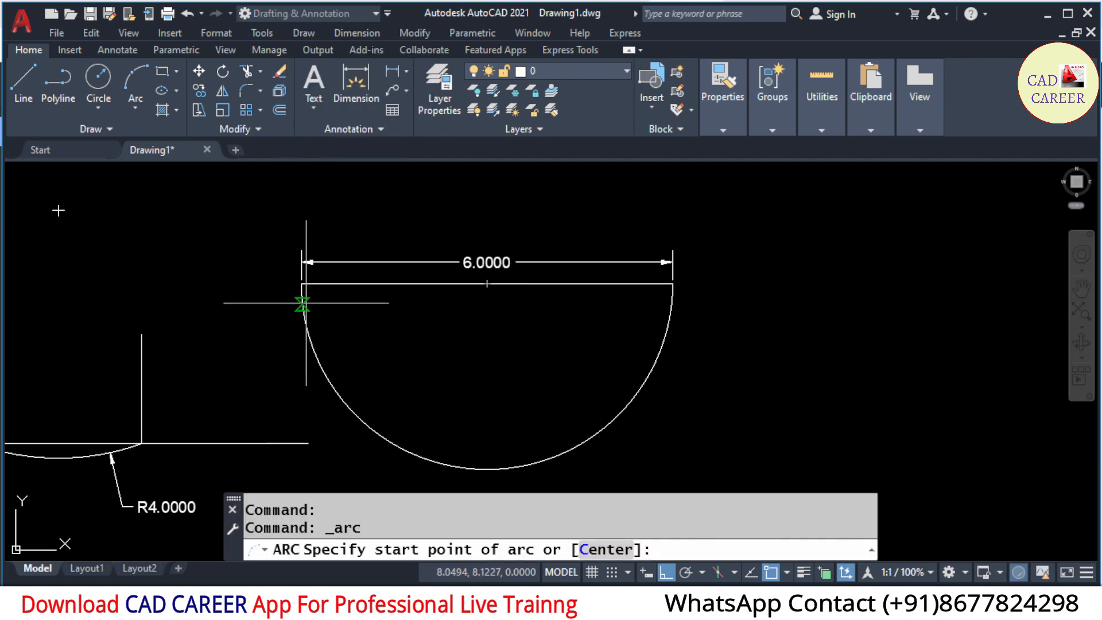
left_click(301, 283)
left_click(673, 284)
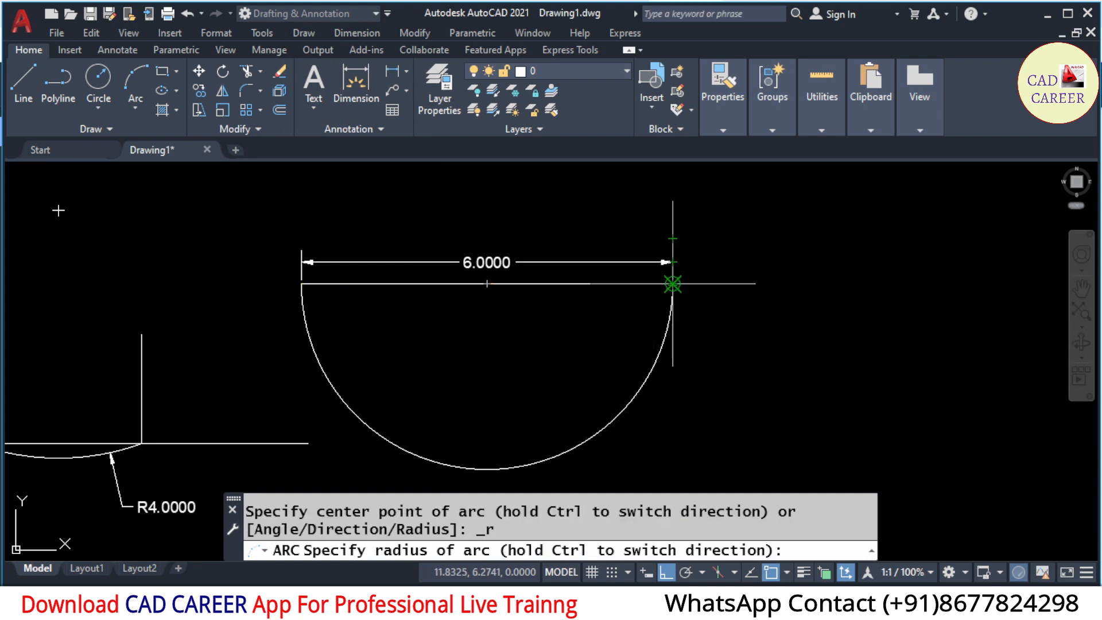
type("2")
key("Return")
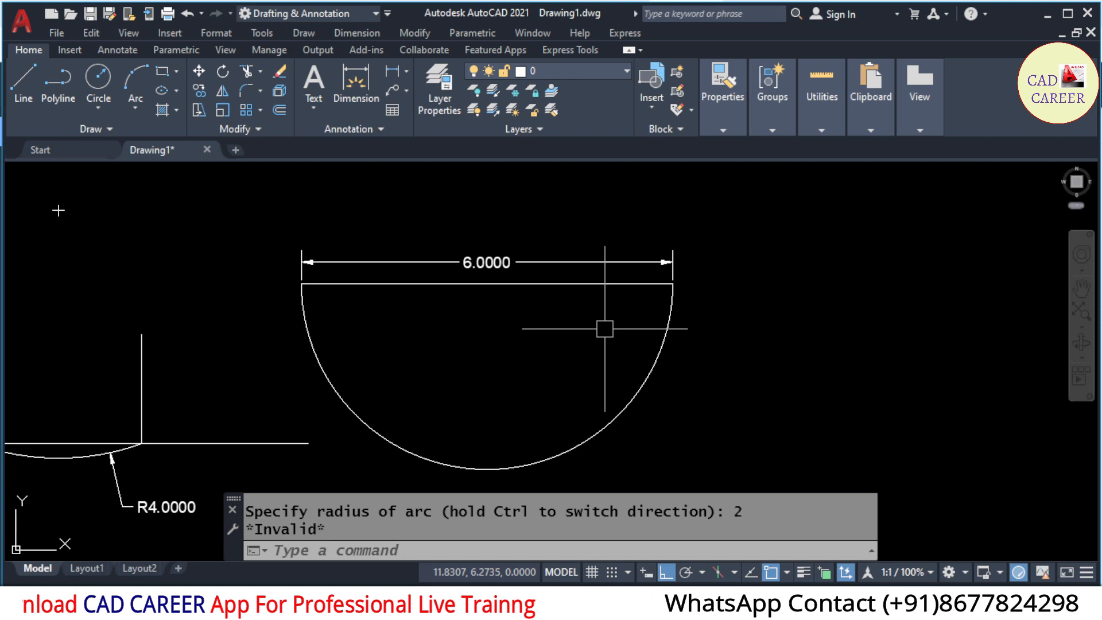
Draw a Start, End, Radius arc of radius 5 from the left end to the right end of the 6-unit line.
left_click(303, 31)
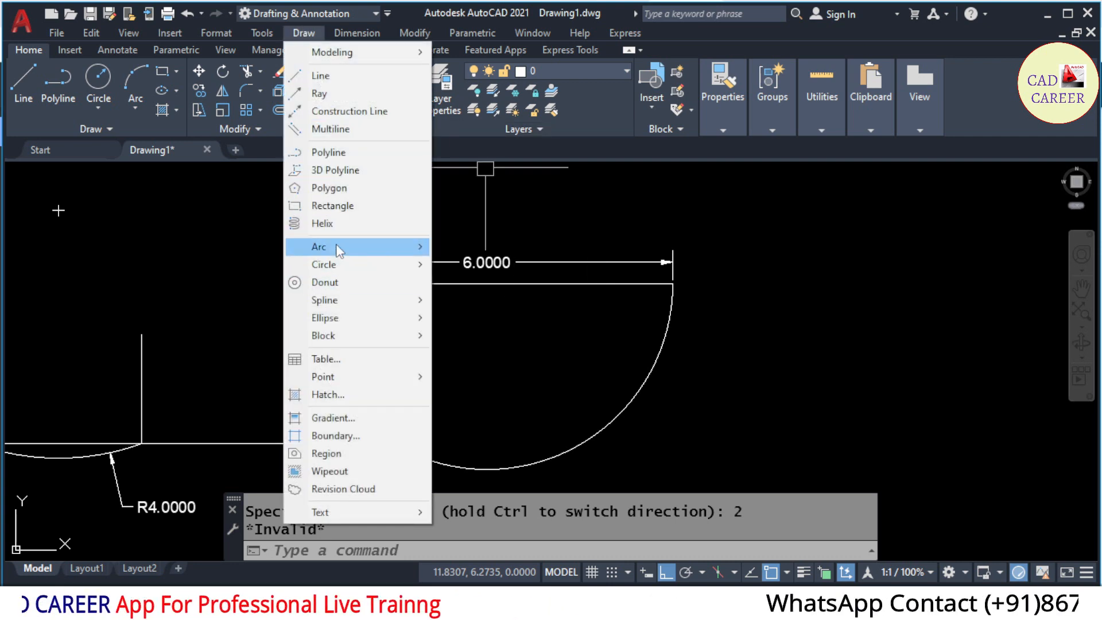
mouse_move(337, 246)
left_click(493, 365)
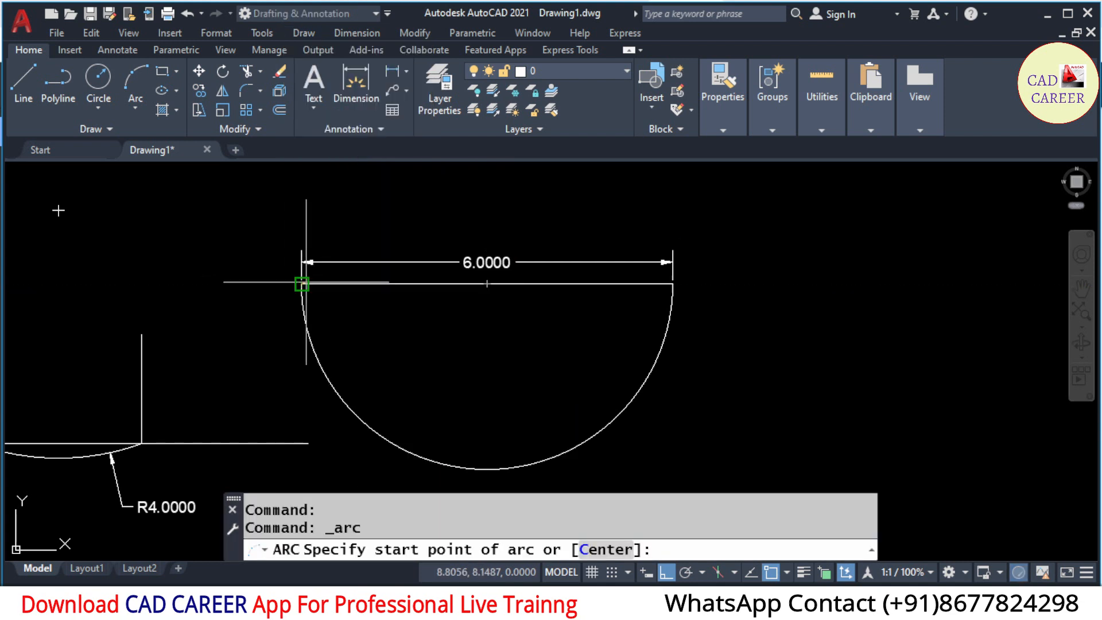
left_click(302, 284)
left_click(672, 283)
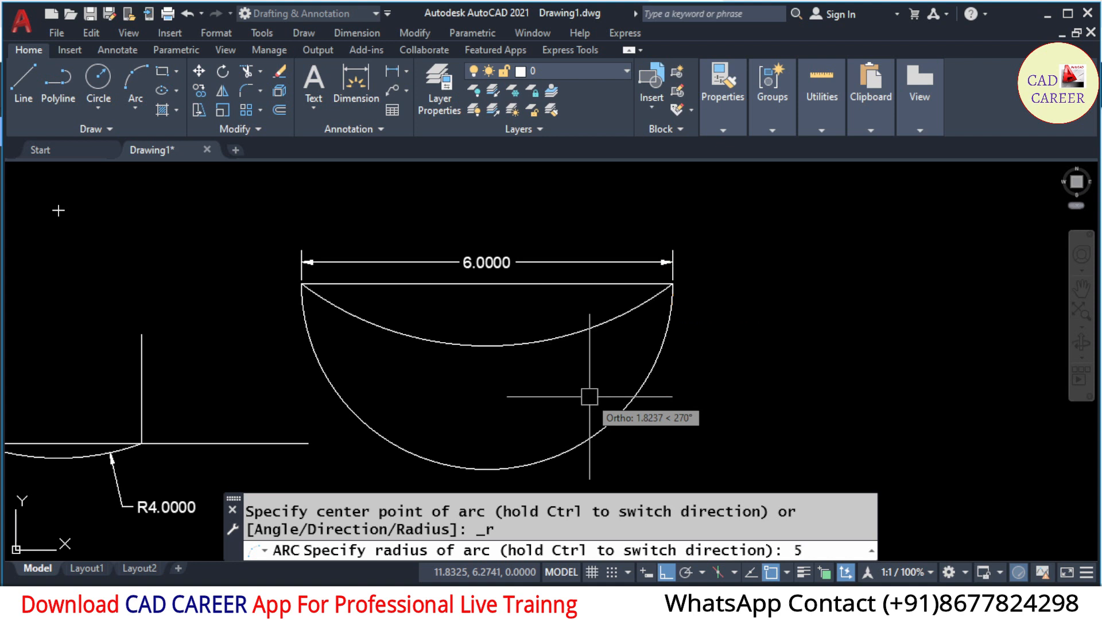
type("5")
key("Return")
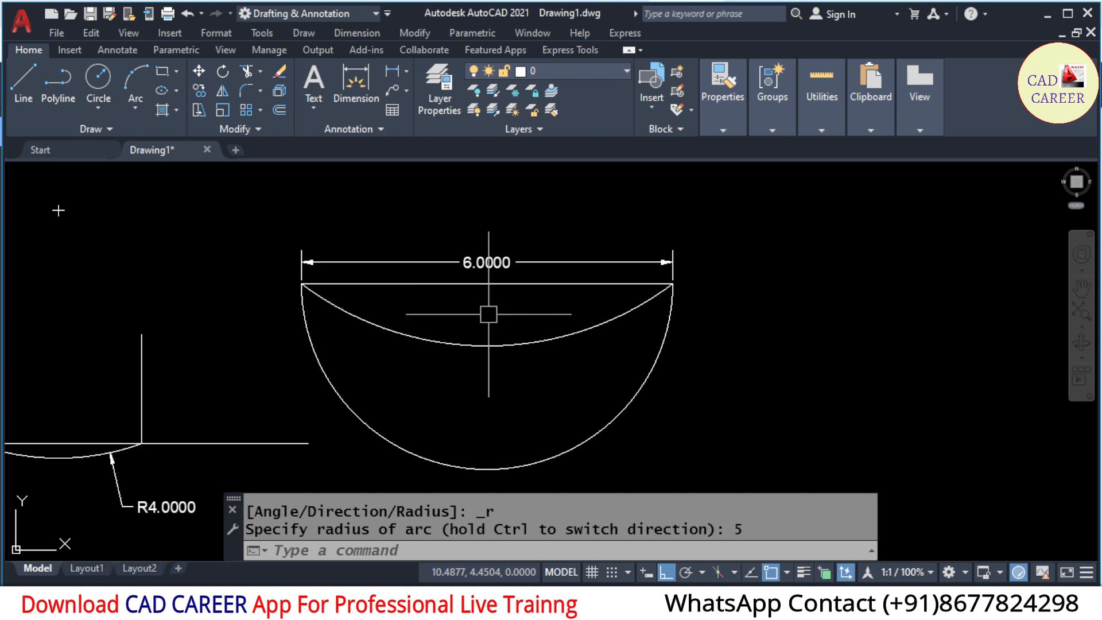
Erase the arc below the first horizontal construction line together with its radius dimension.
scroll(668, 287, "down", 2)
scroll(226, 396, "up", 4)
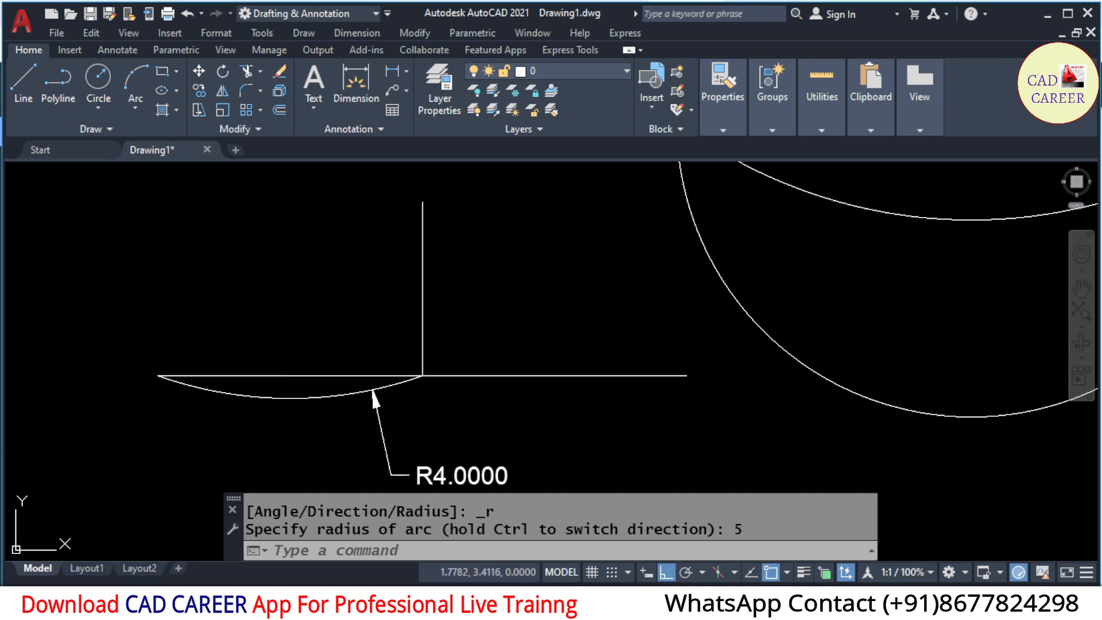
left_click(329, 403)
left_click(377, 413)
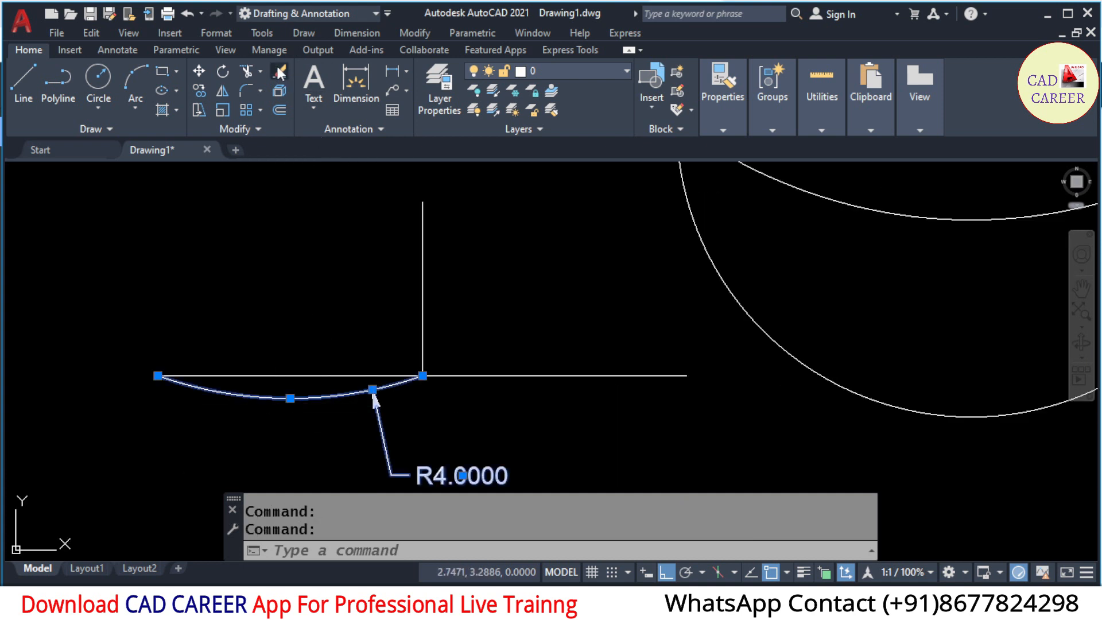
left_click(279, 71)
Draw a Center, Start, End arc centred on the horizontal line's left end, starting at the vertical line's top and ending on the horizontal line.
left_click(304, 34)
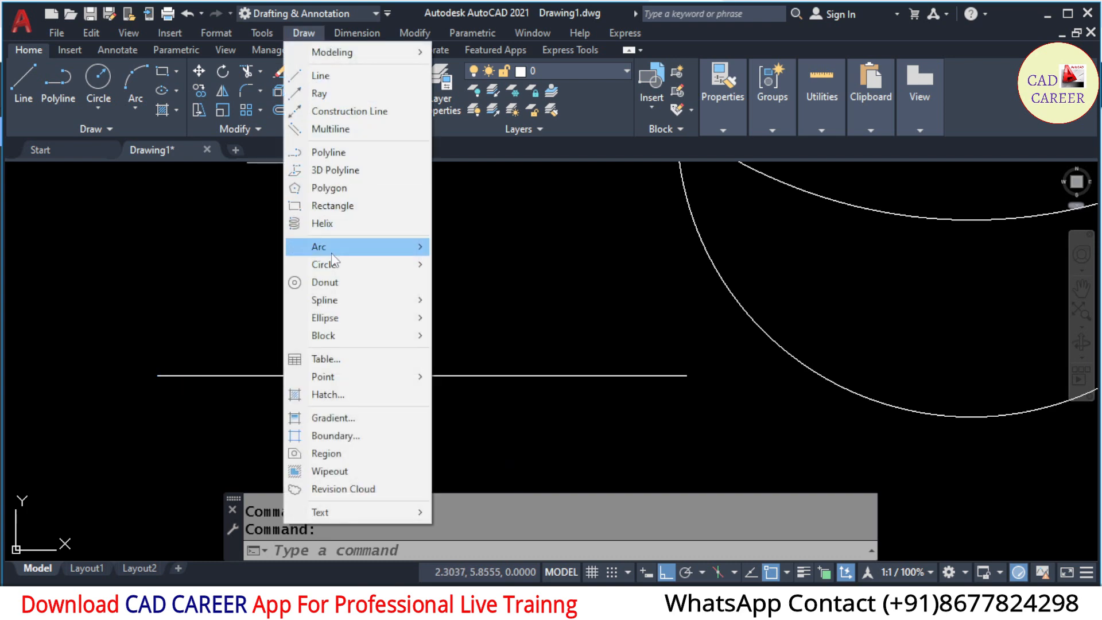
mouse_move(332, 252)
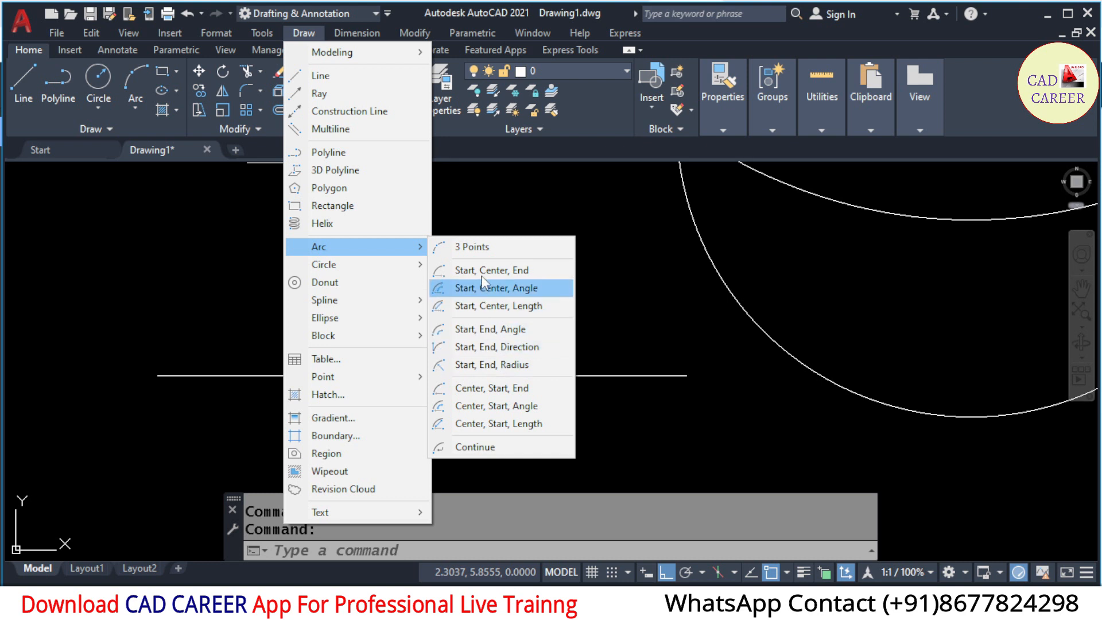
left_click(495, 389)
scroll(495, 390, "down", 5)
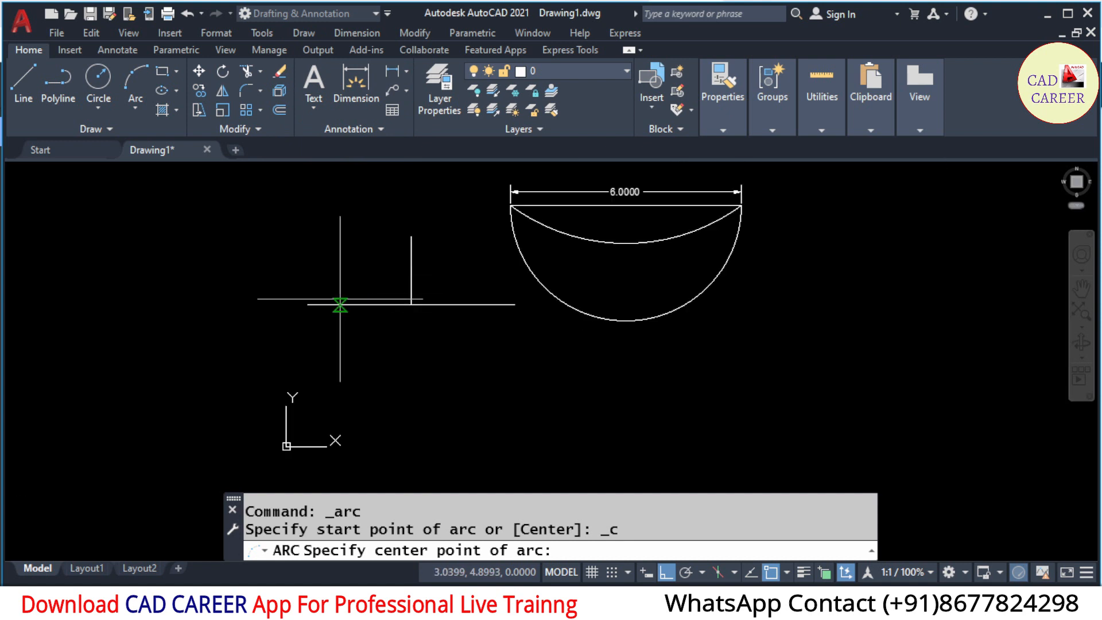
scroll(340, 304, "up", 2)
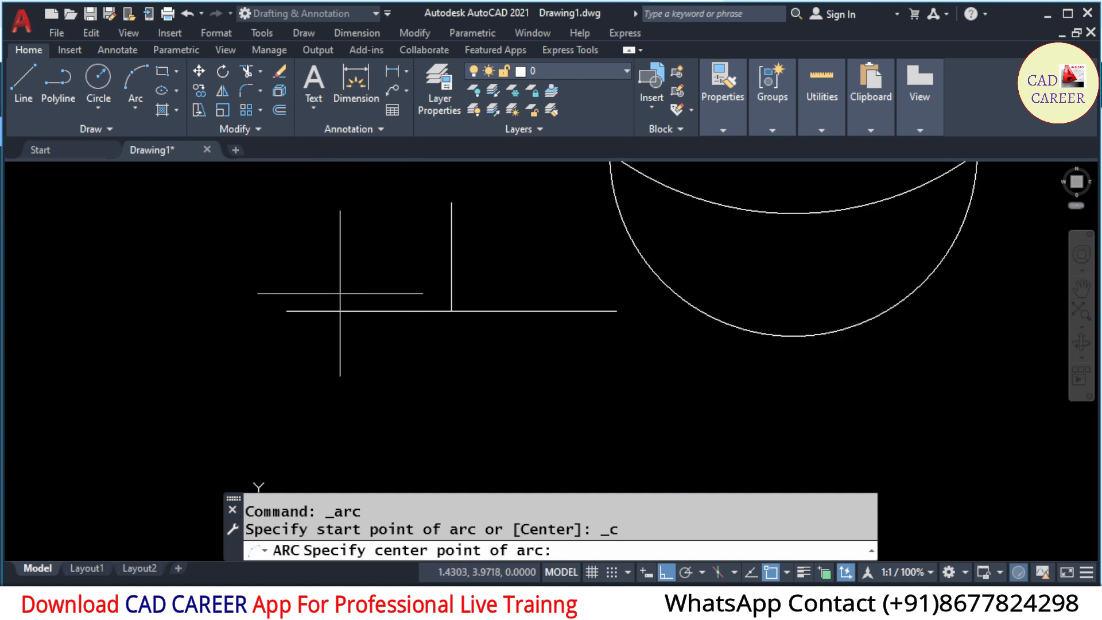
left_click(287, 310)
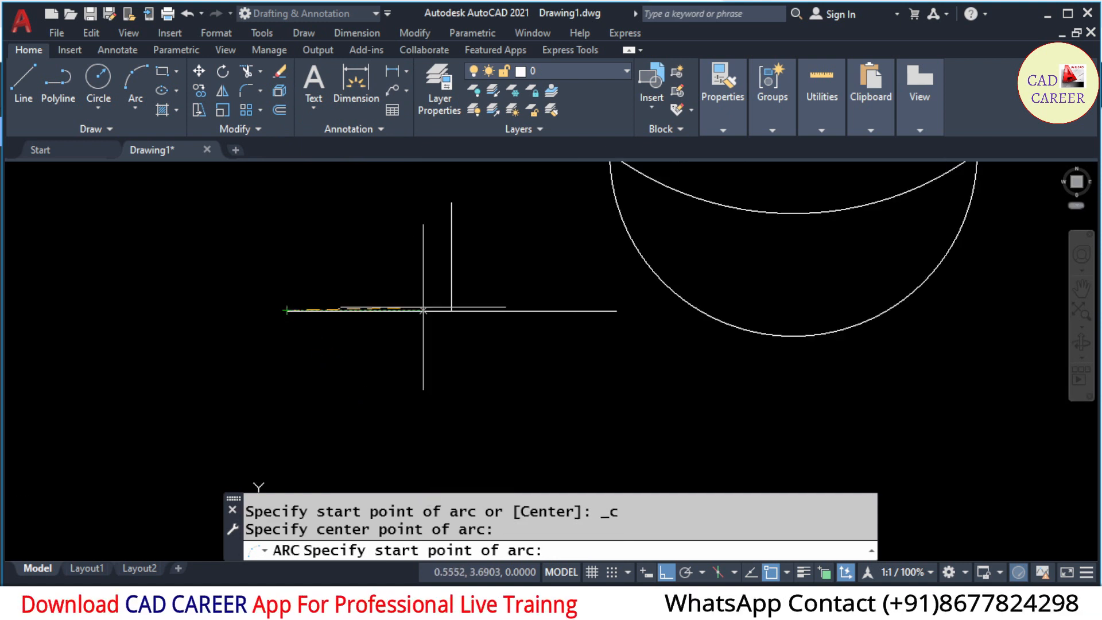
left_click(452, 203)
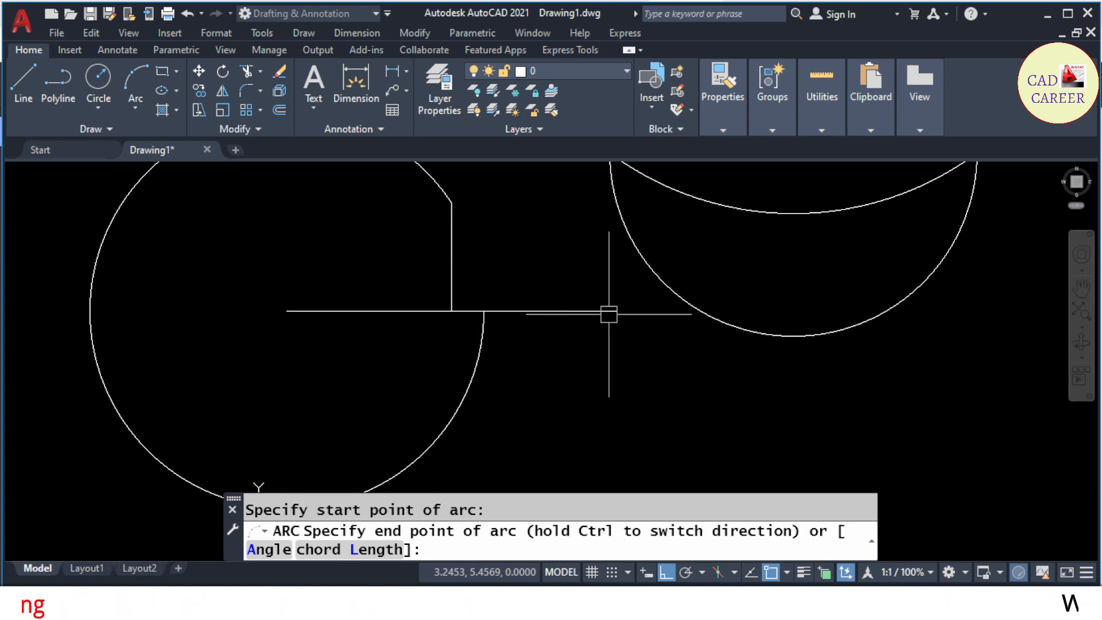
left_click(511, 322)
scroll(390, 281, "down", 2)
scroll(390, 287, "down", 2)
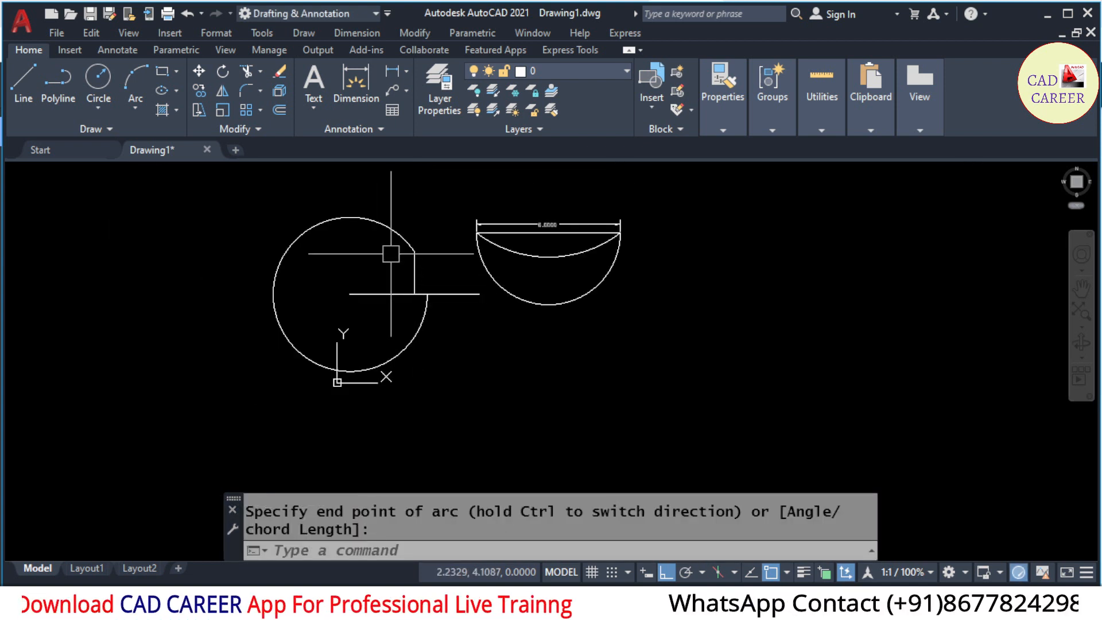
scroll(428, 335, "up", 4)
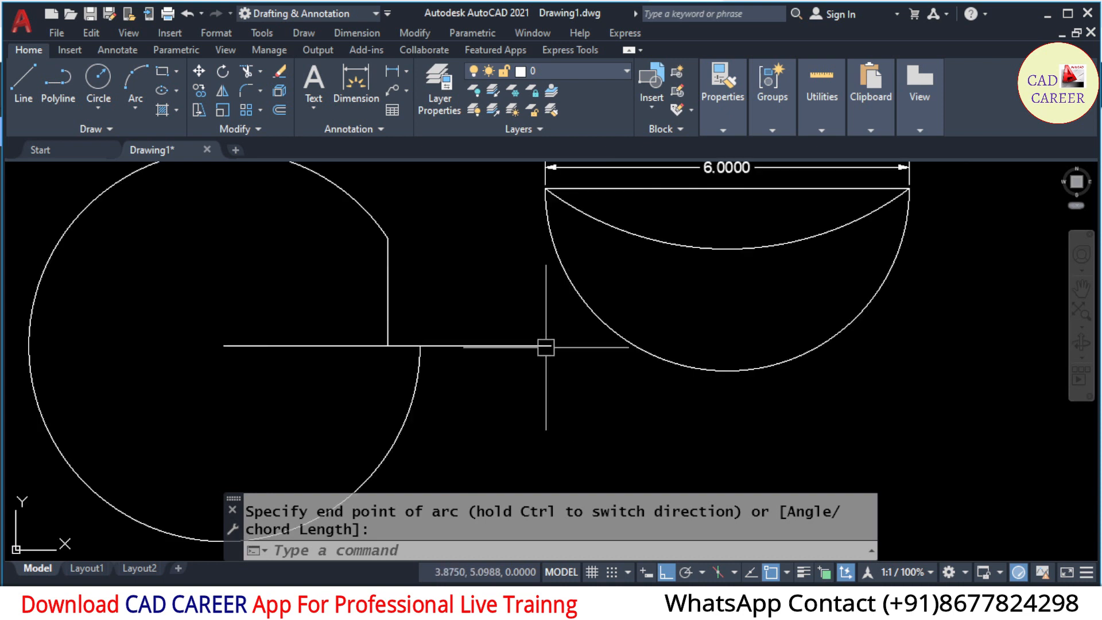
scroll(545, 347, "down", 2)
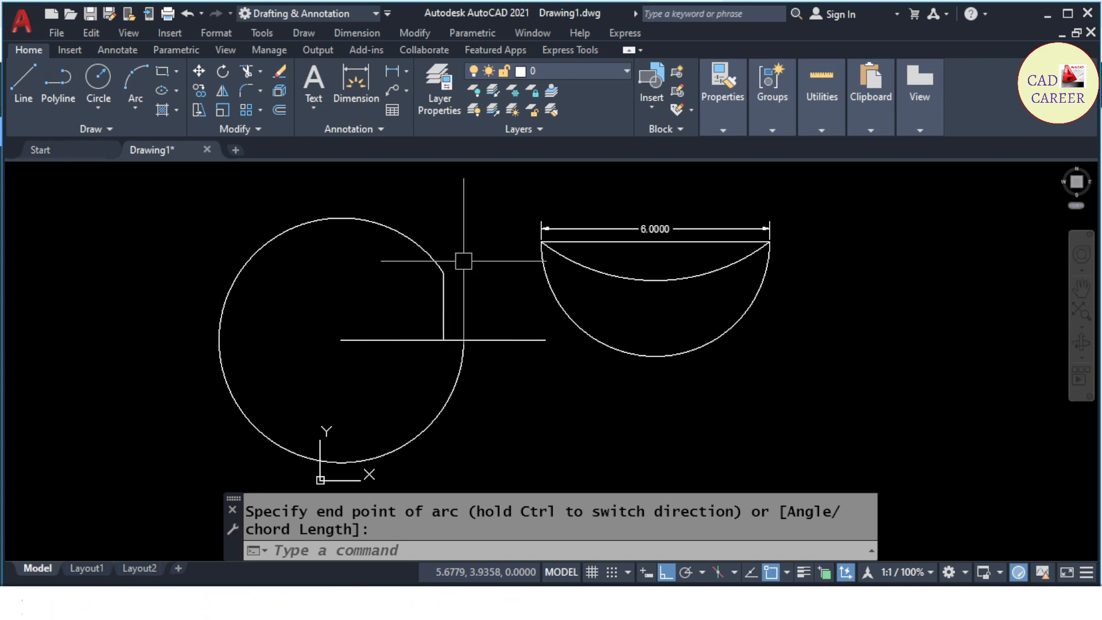
left_click(312, 32)
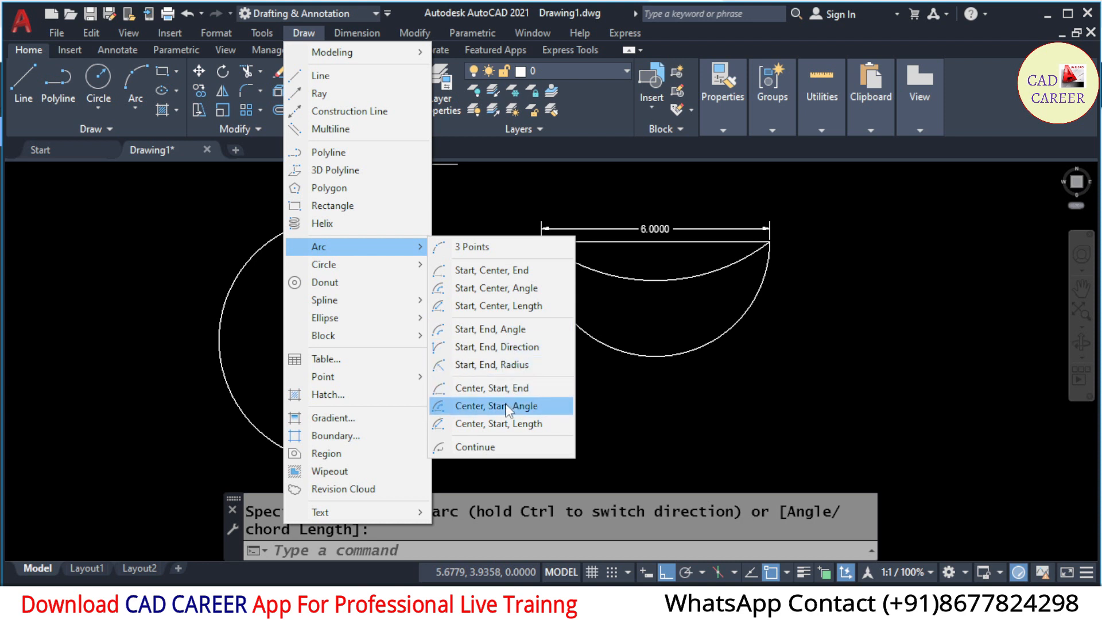
left_click(656, 384)
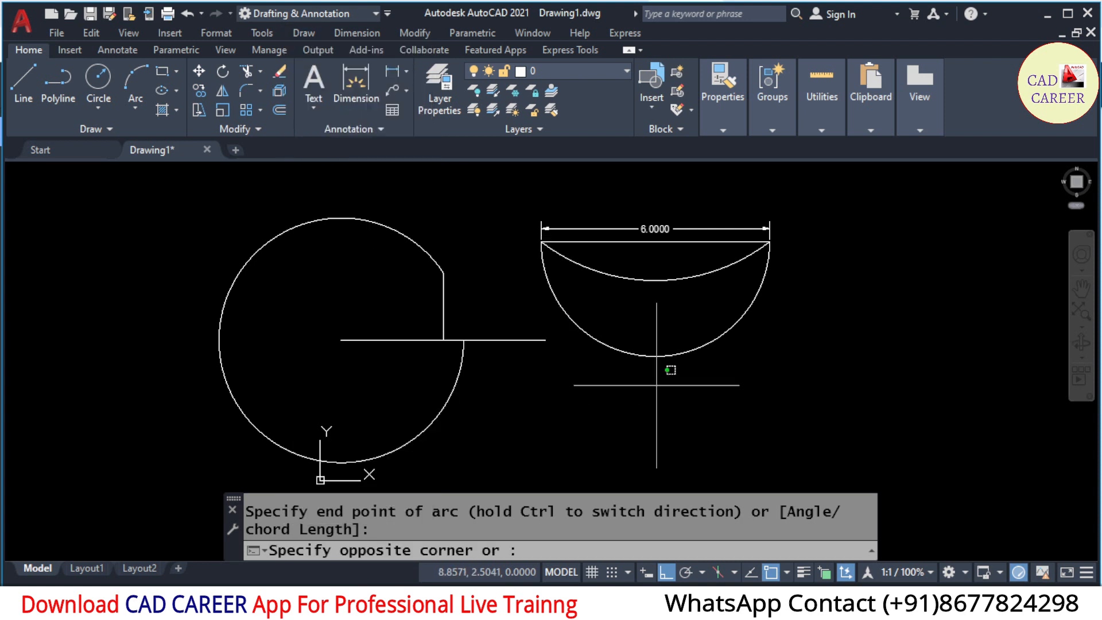
left_click(605, 409)
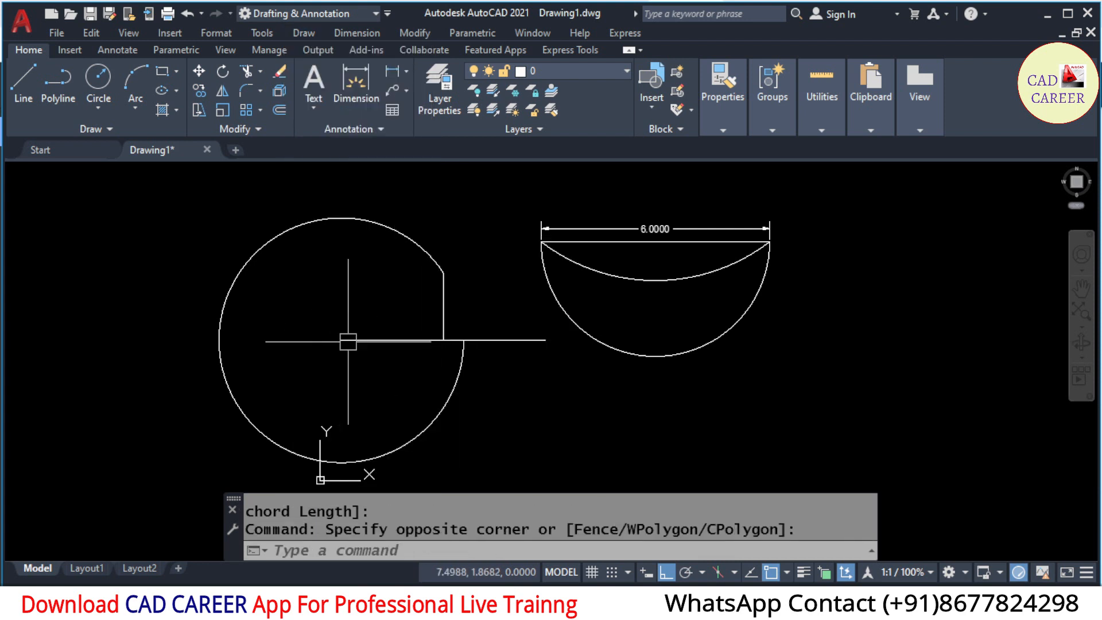
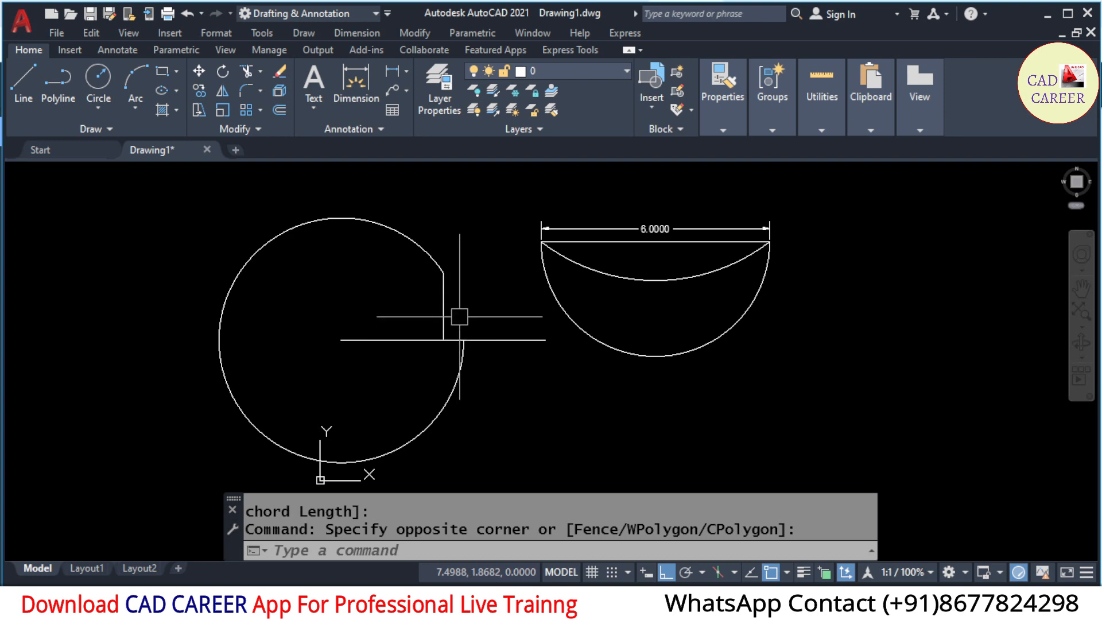
Erase the large arc and draw a 90° Center, Start, Angle arc centred at the vertical line's foot, starting at its top.
left_click(450, 394)
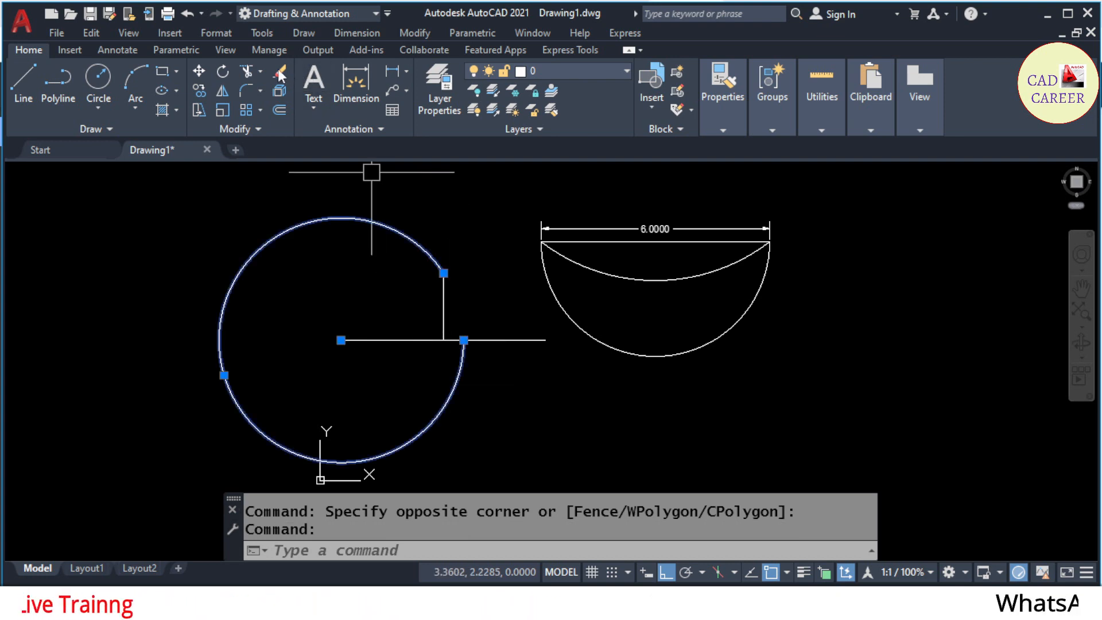
left_click(304, 32)
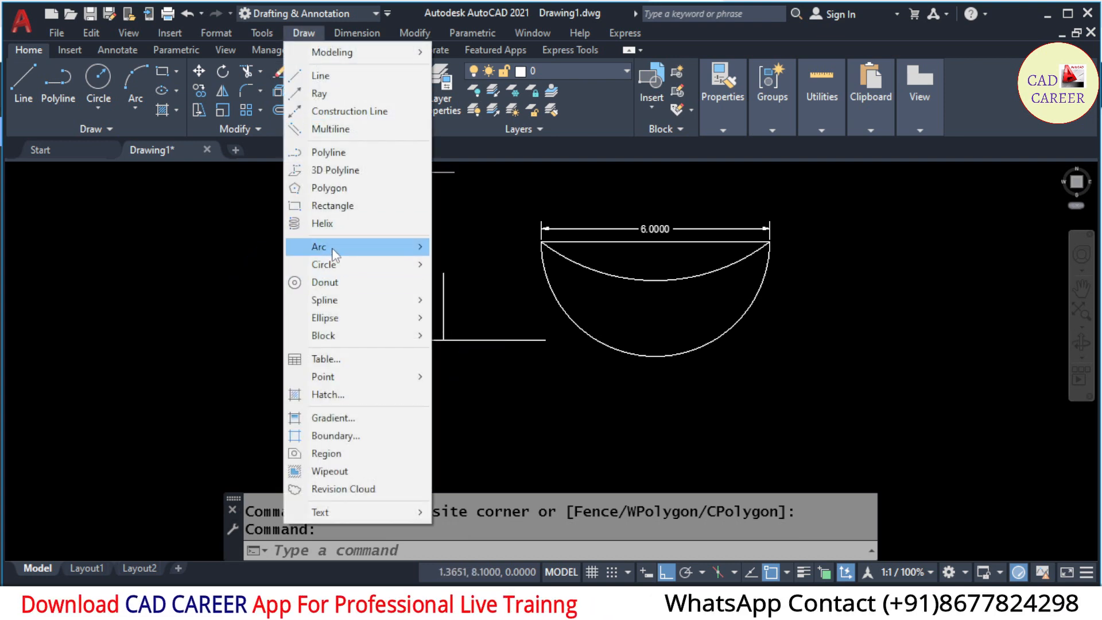
mouse_move(345, 247)
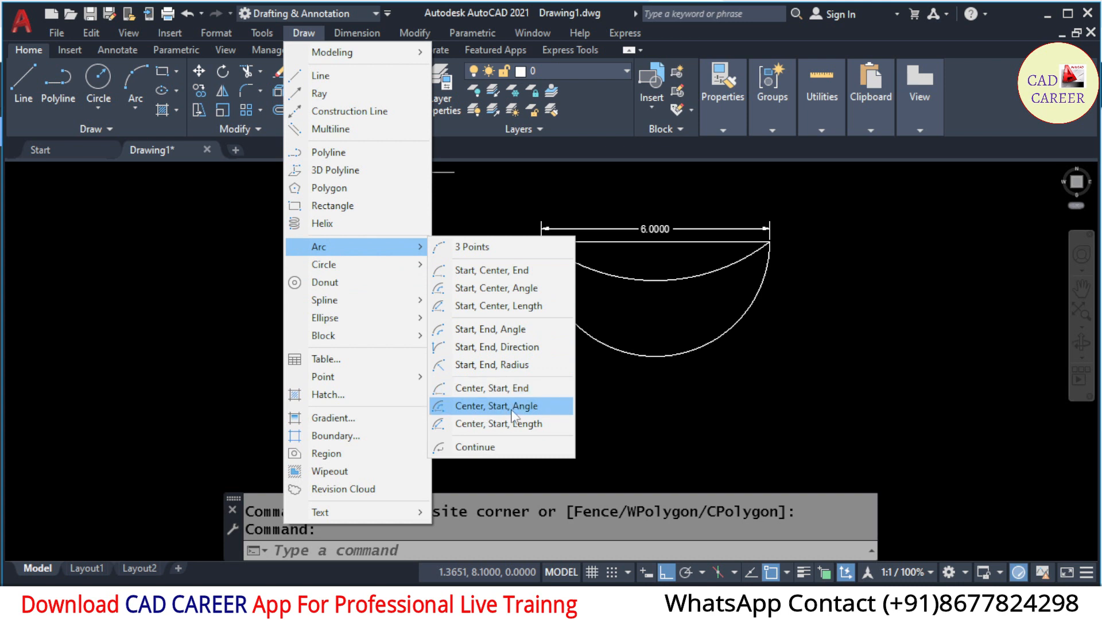
left_click(486, 409)
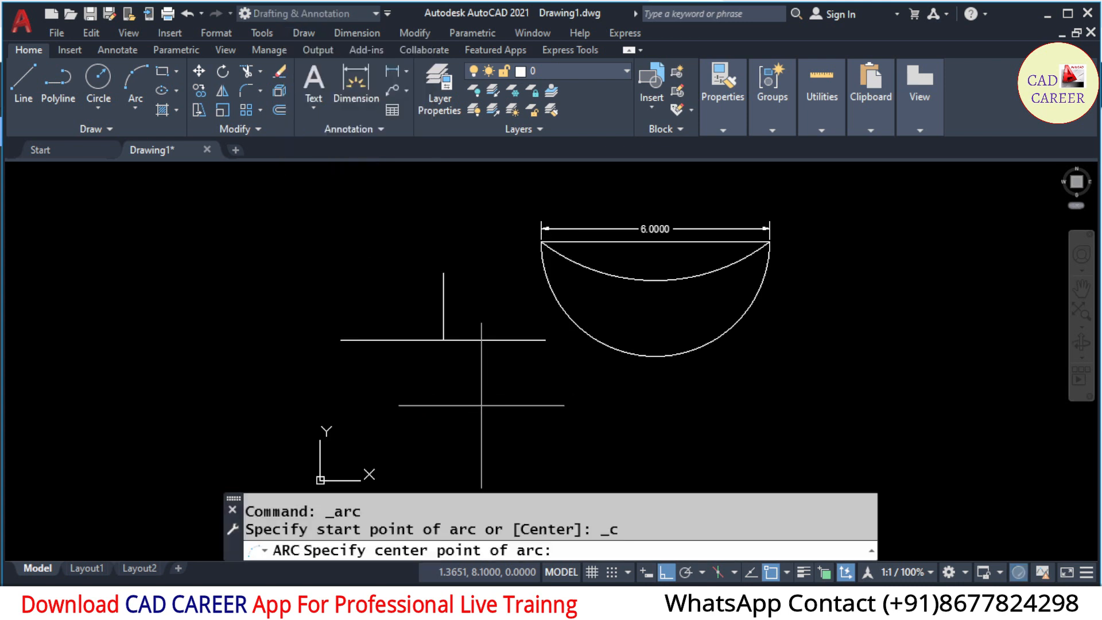
left_click(444, 341)
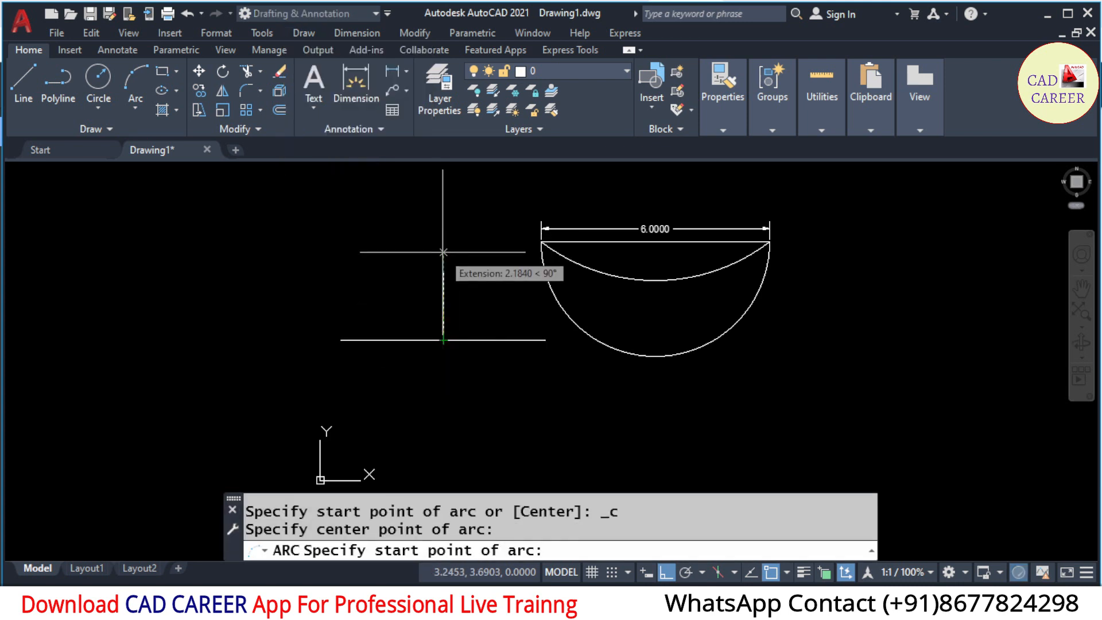
left_click(444, 273)
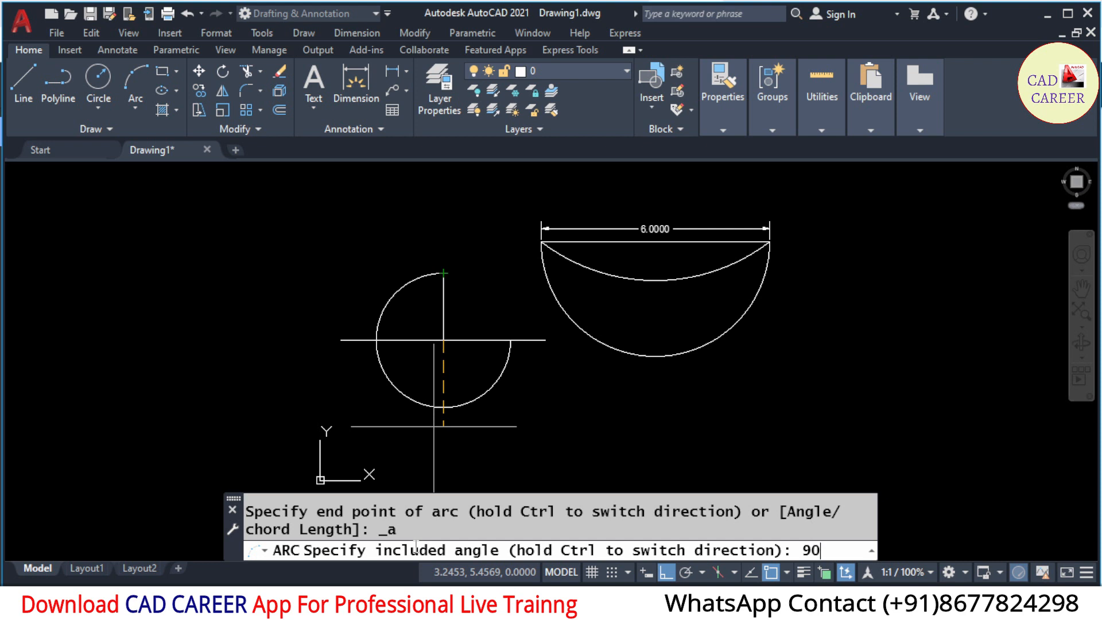
type("90")
key("Return")
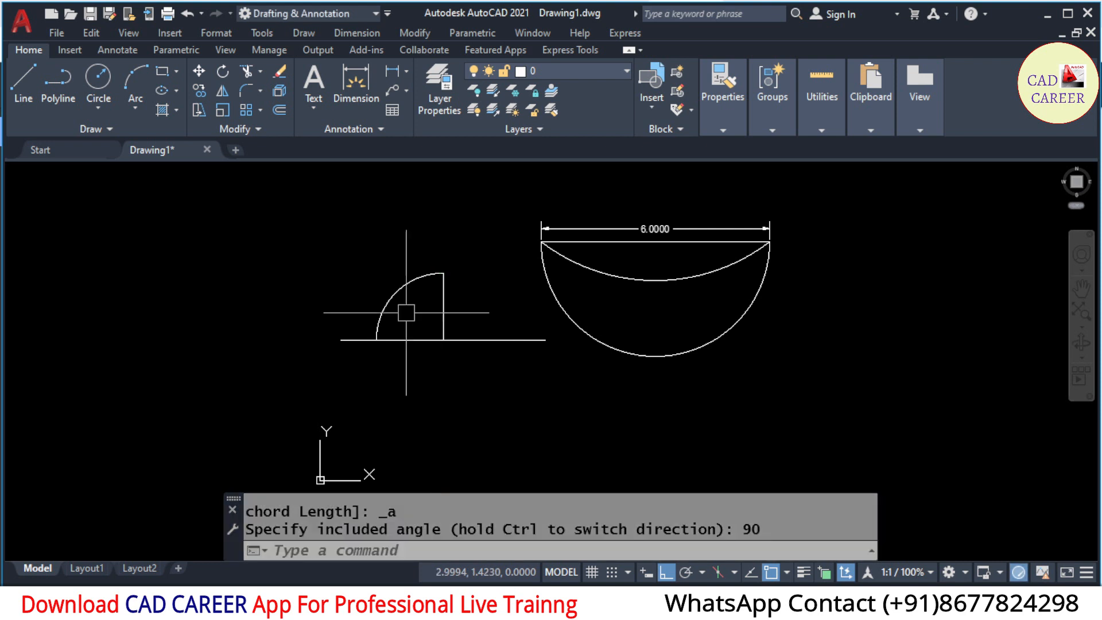
Add an angular dimension to the quarter arc, placing it inside the arc.
scroll(406, 285, "up", 5)
scroll(393, 265, "down", 1)
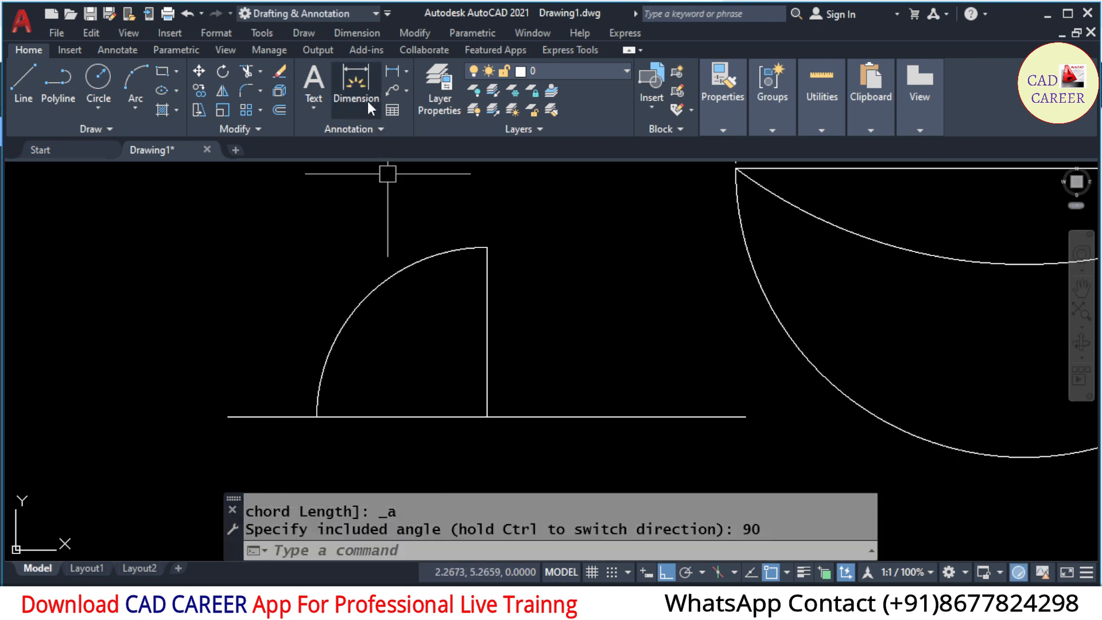
left_click(356, 32)
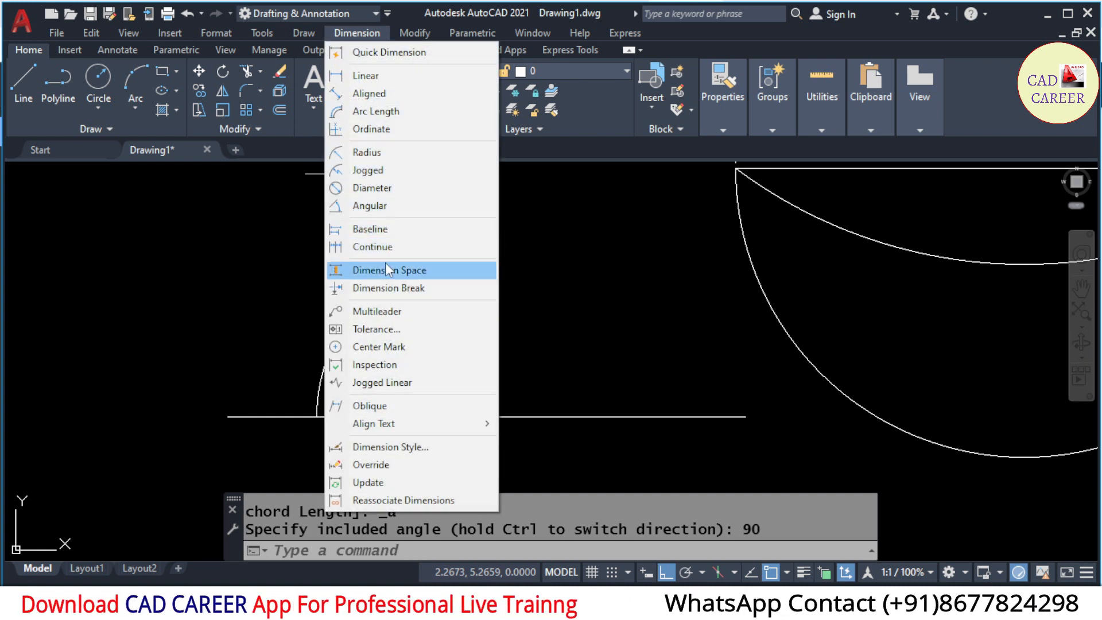
left_click(397, 205)
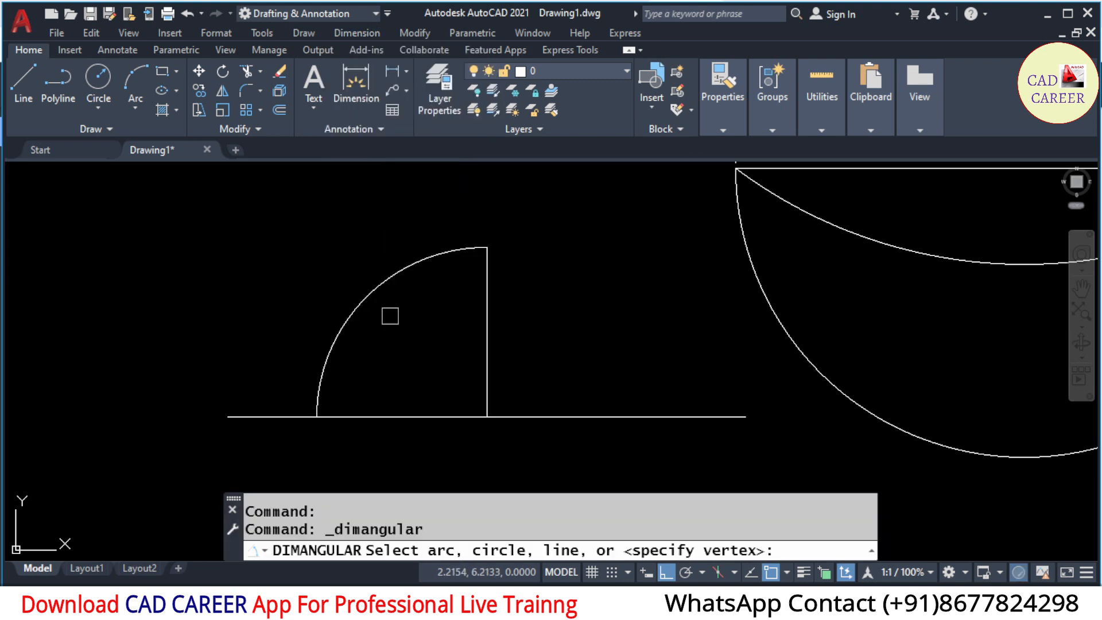
left_click(370, 294)
left_click(420, 351)
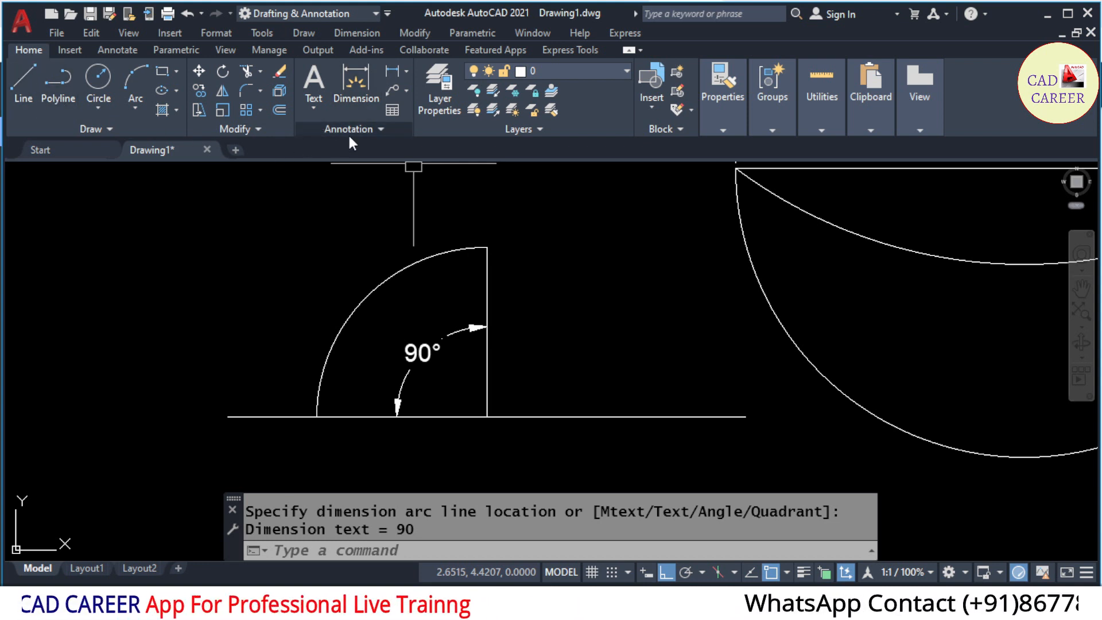
Add a second angular dimension to the quarter arc, placing it outside the arc.
left_click(405, 69)
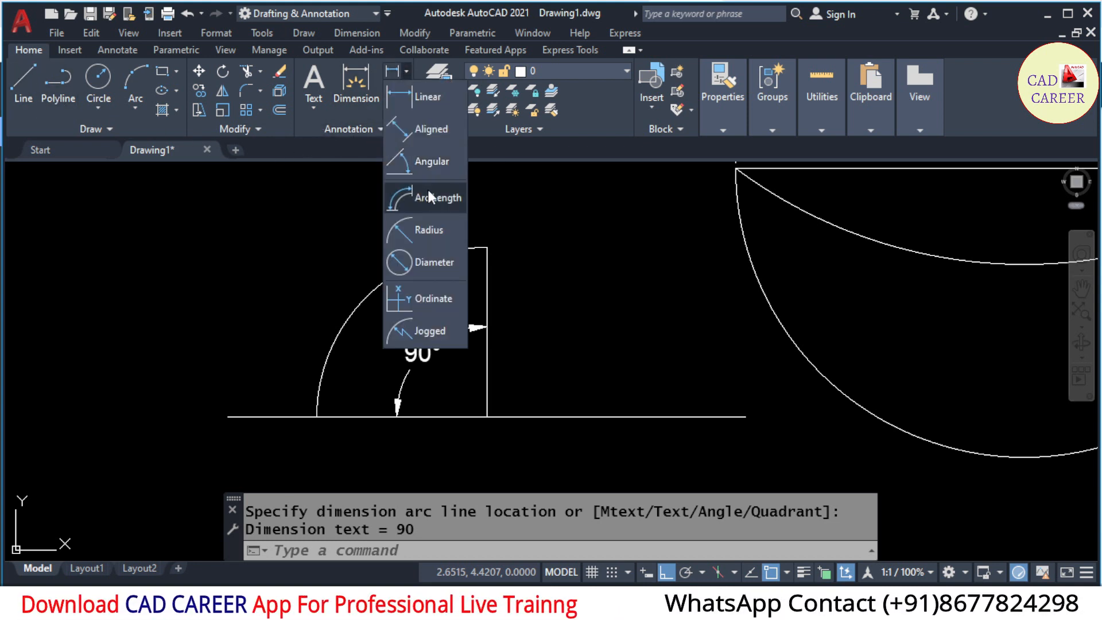
left_click(436, 170)
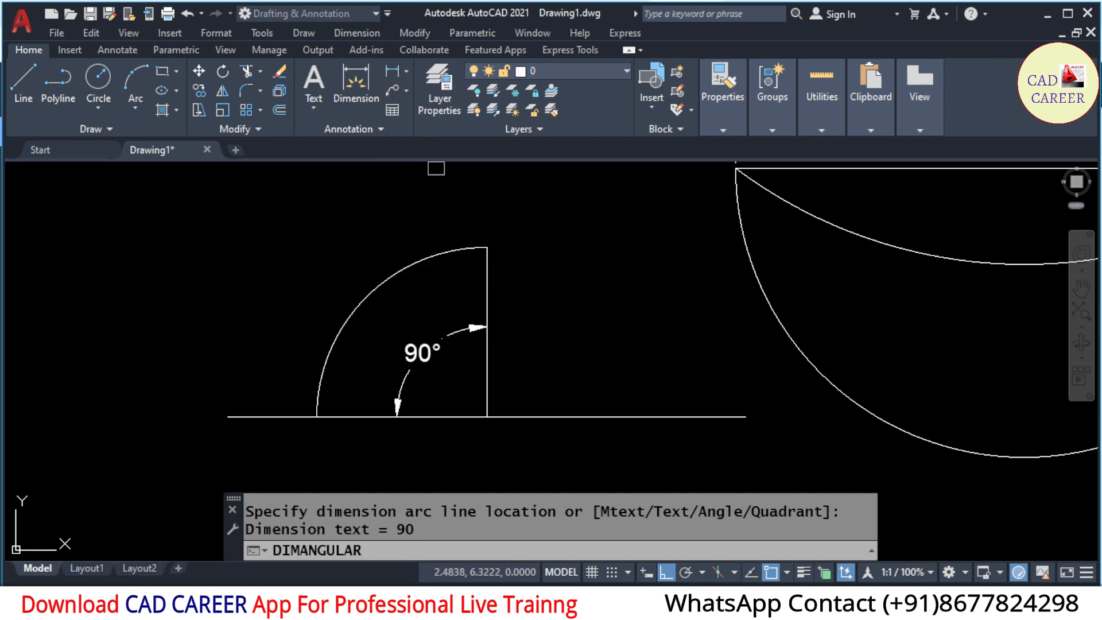
left_click(335, 320)
left_click(286, 244)
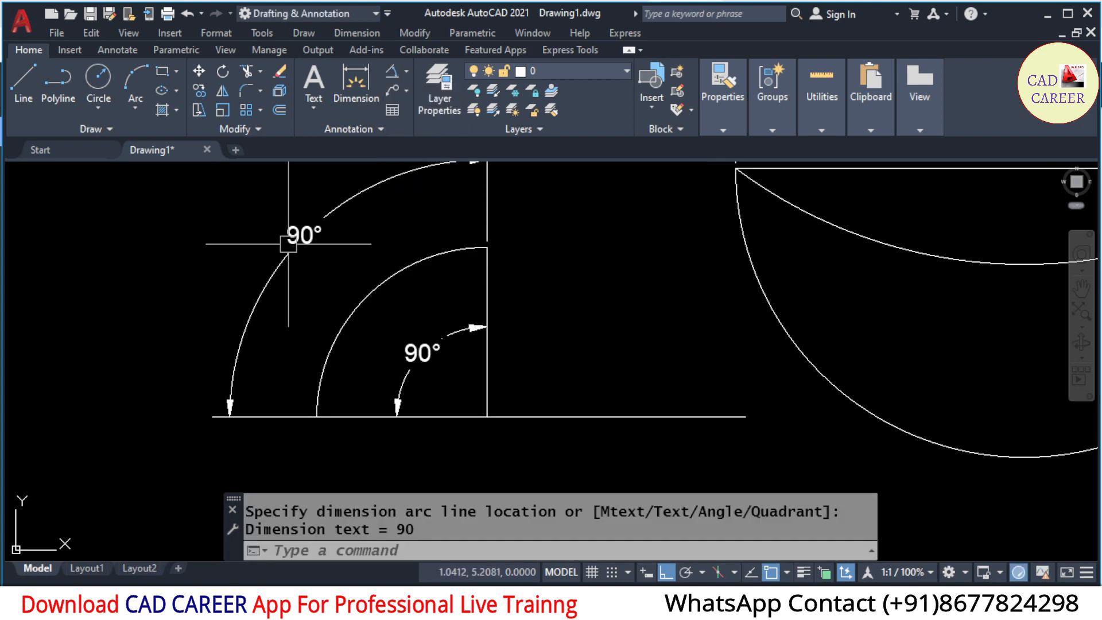
Erase both angular dimensions and the quarter arc, leaving the vertical and horizontal construction lines.
left_click(288, 244)
left_click(424, 352)
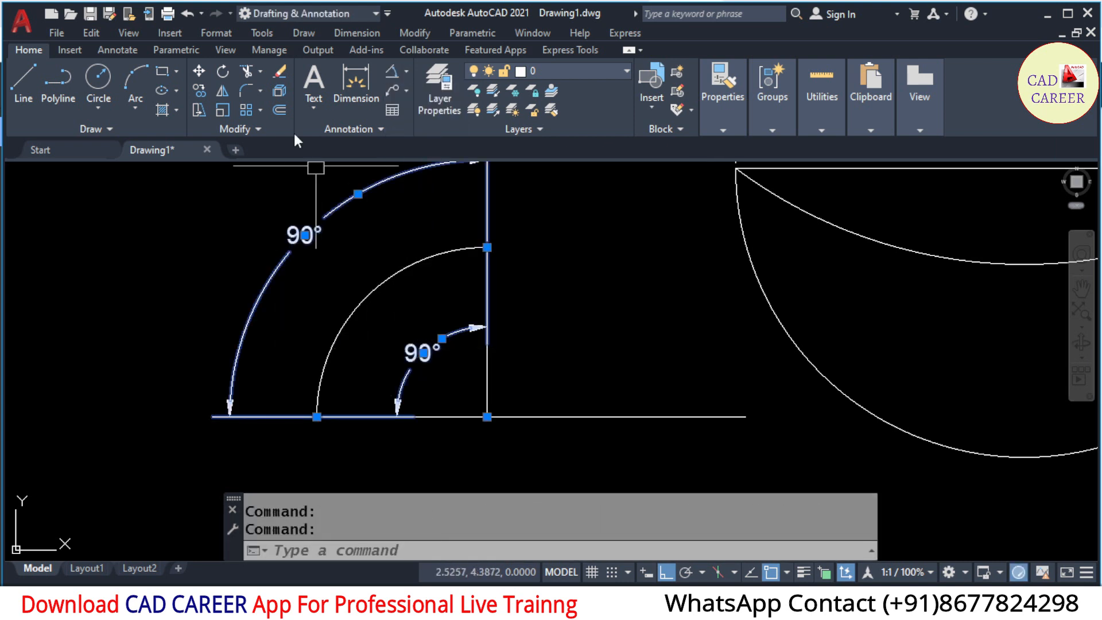
left_click(280, 69)
left_click(304, 33)
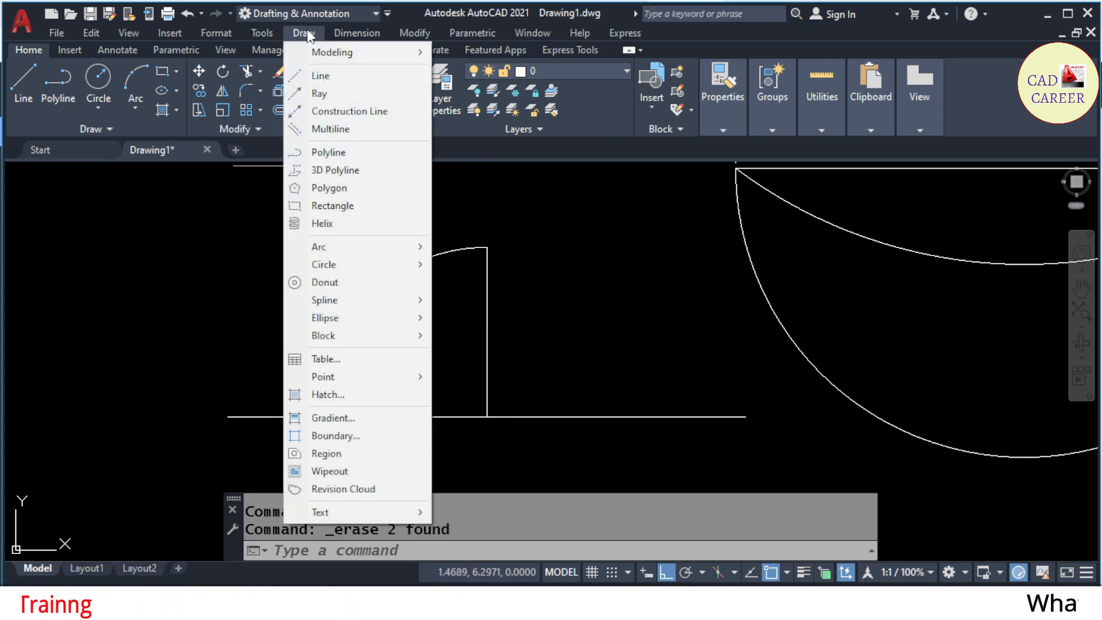
left_click(200, 243)
left_click(158, 315)
left_click(362, 297)
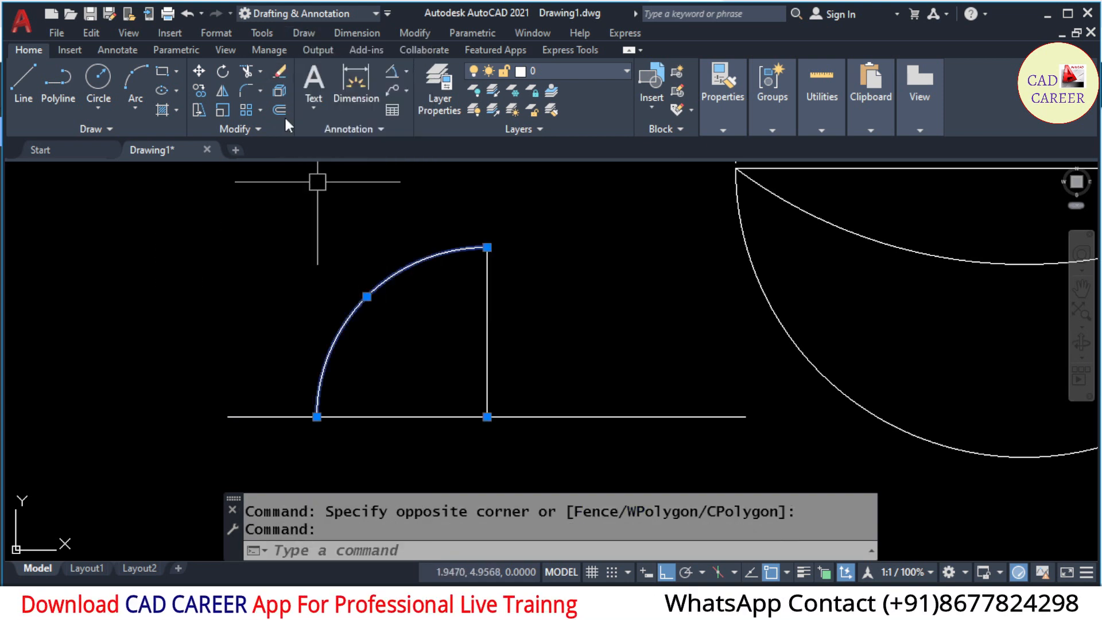
left_click(280, 71)
Try to draw a Center, Start, Length arc with chord length 6, centred at the vertical line's foot, starting at the horizontal line's left end.
left_click(313, 32)
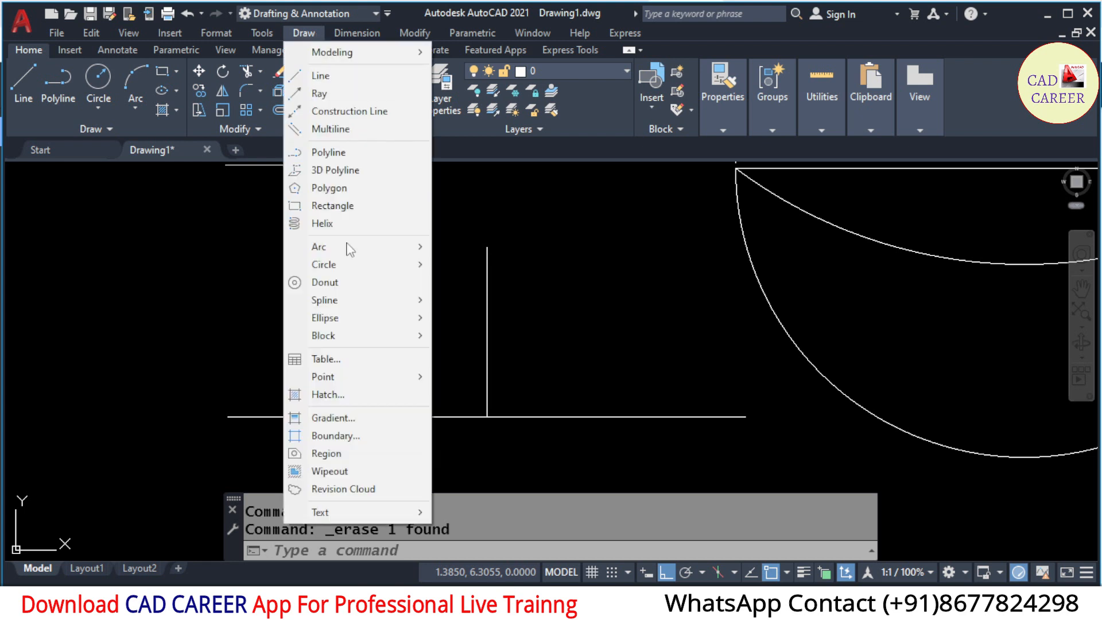
mouse_move(333, 250)
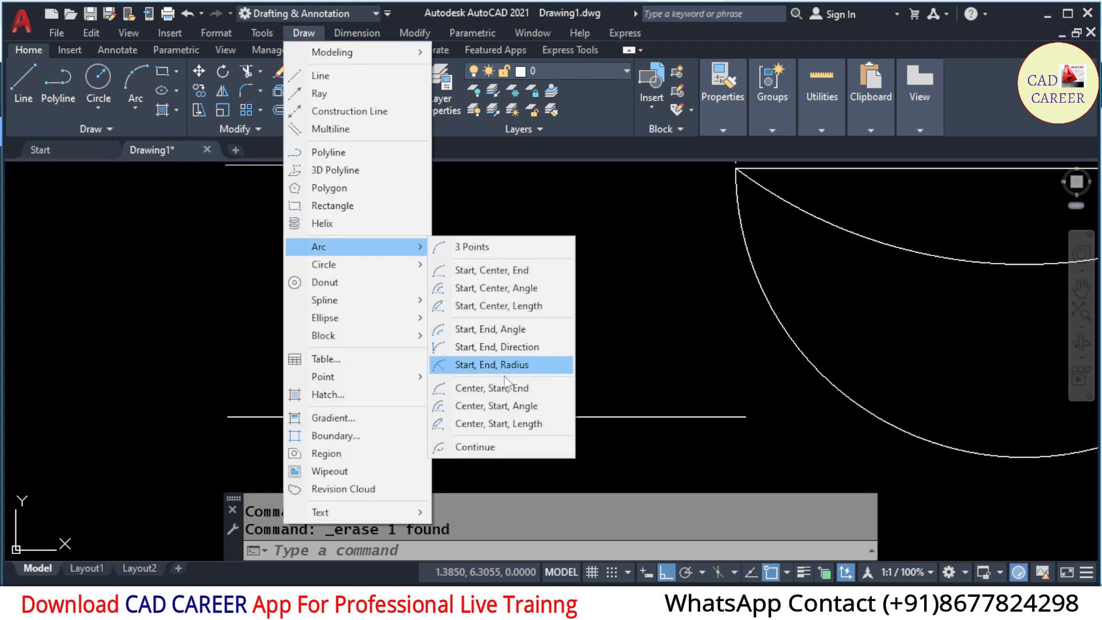
left_click(526, 425)
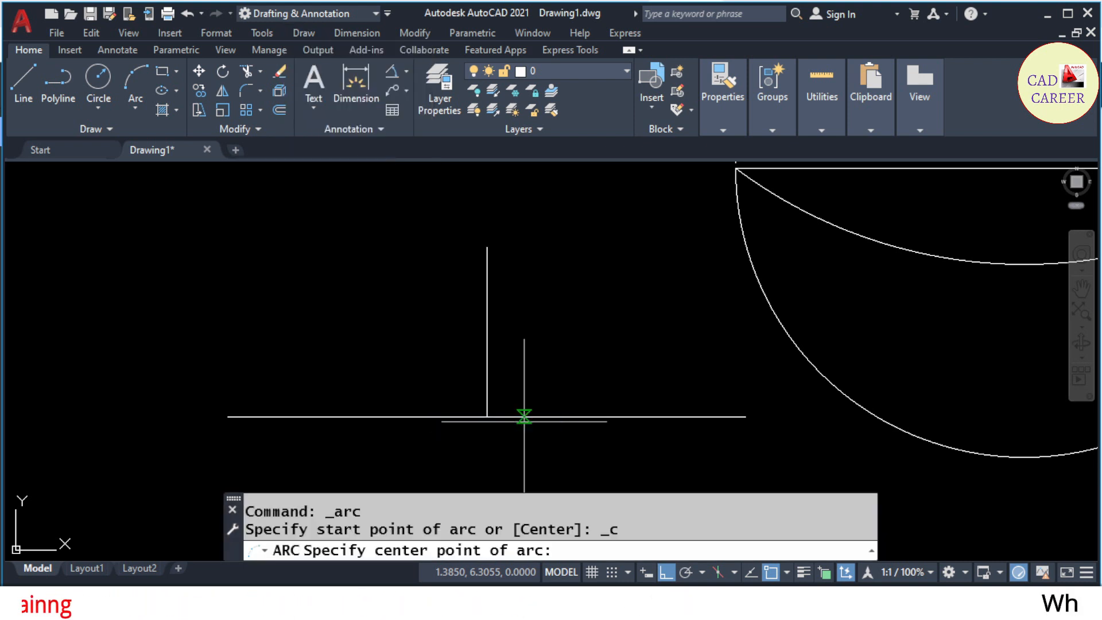
left_click(487, 416)
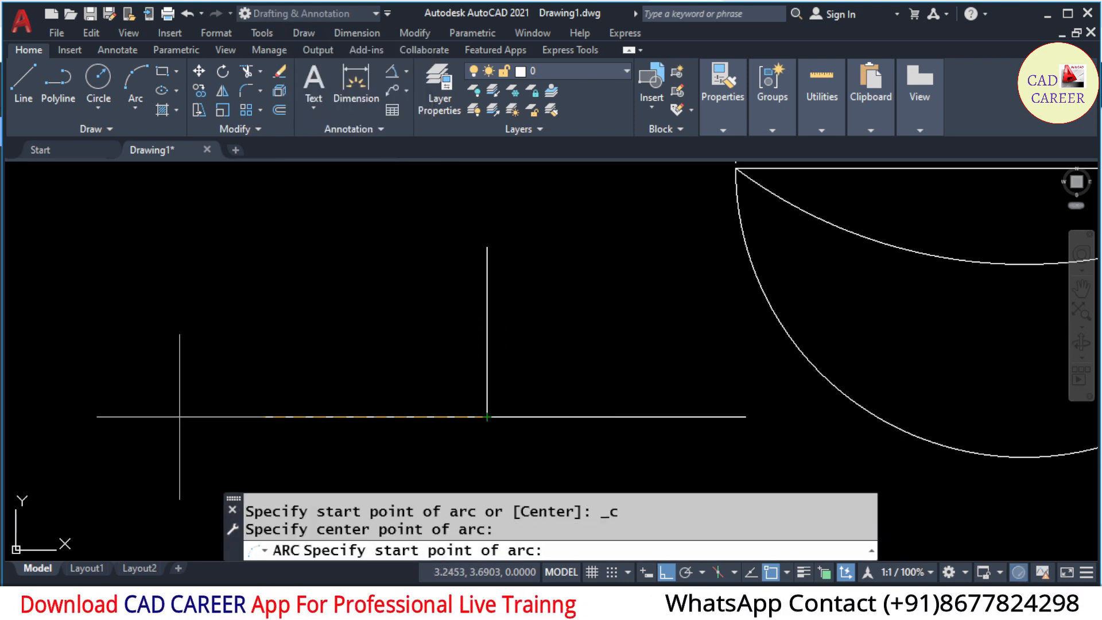
left_click(227, 416)
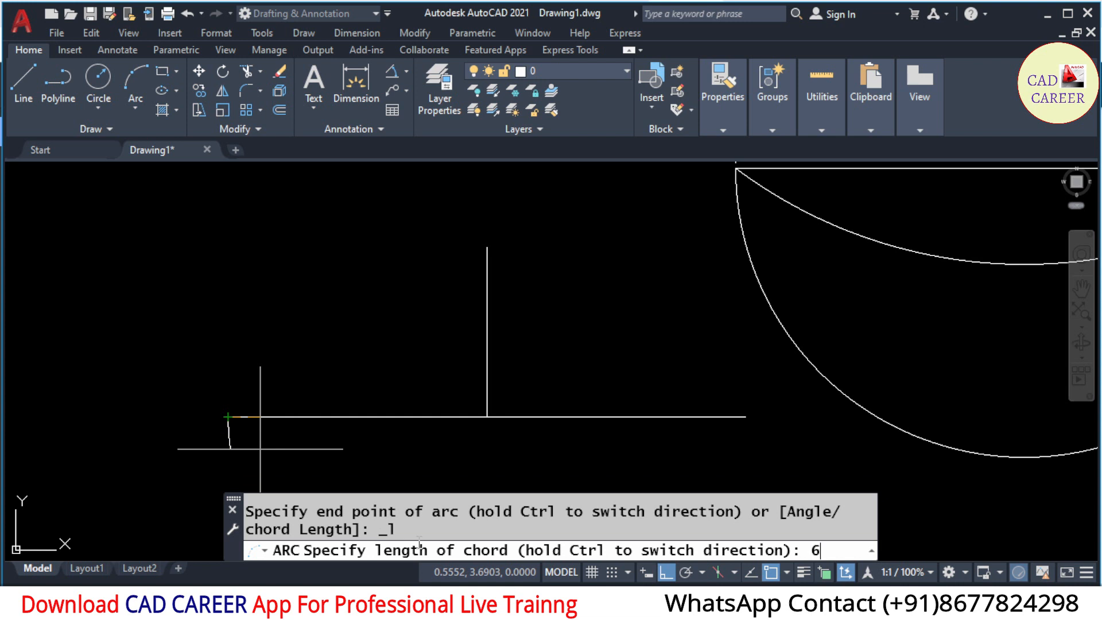
type("6")
key("Return")
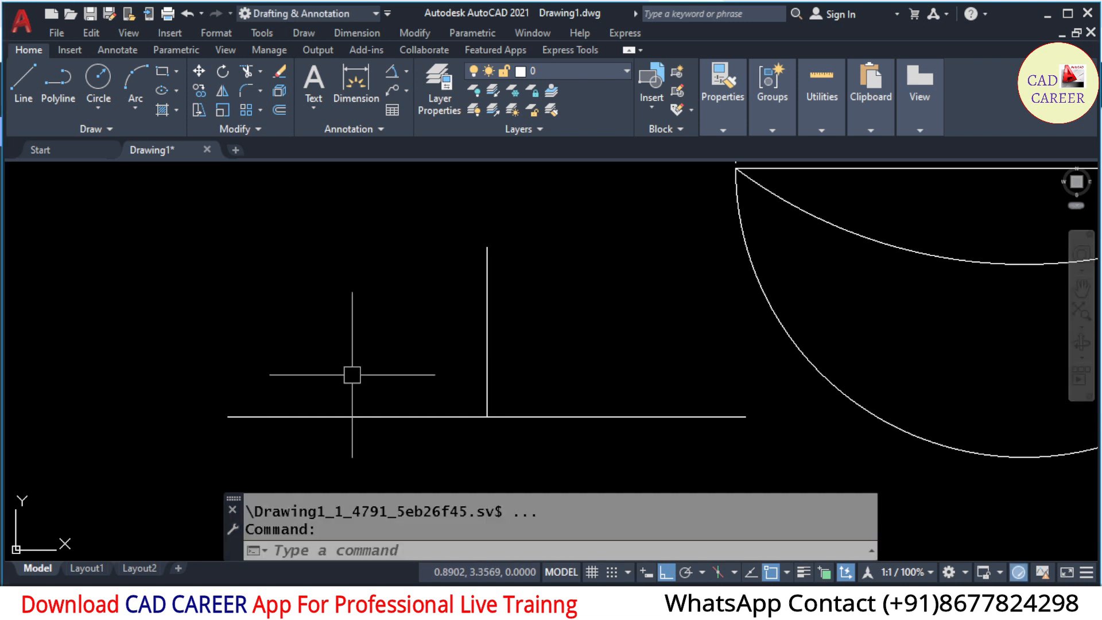
Draw a Center, Start, Length arc with chord length 3, centred at the vertical line's foot, starting at the horizontal line's left end.
scroll(347, 295, "down", 3)
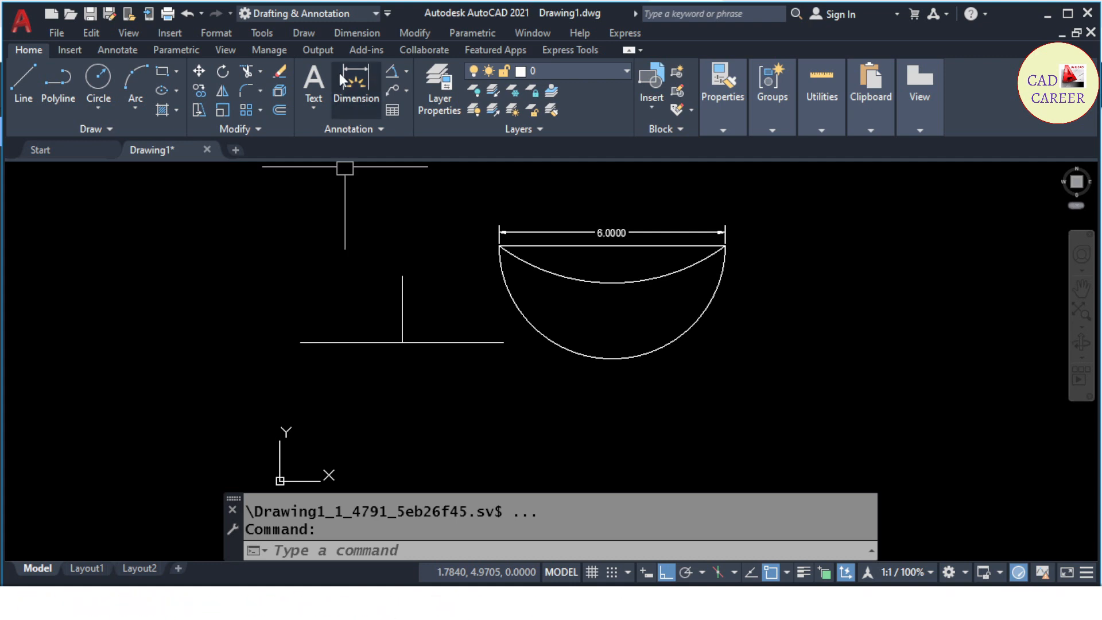
left_click(308, 32)
mouse_move(337, 246)
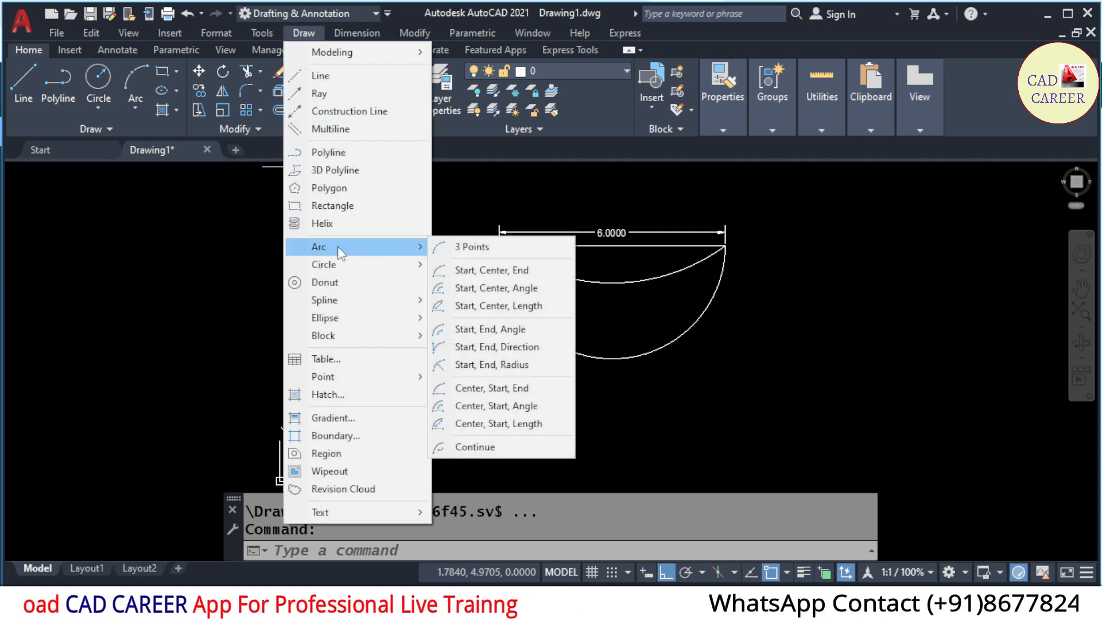
left_click(488, 420)
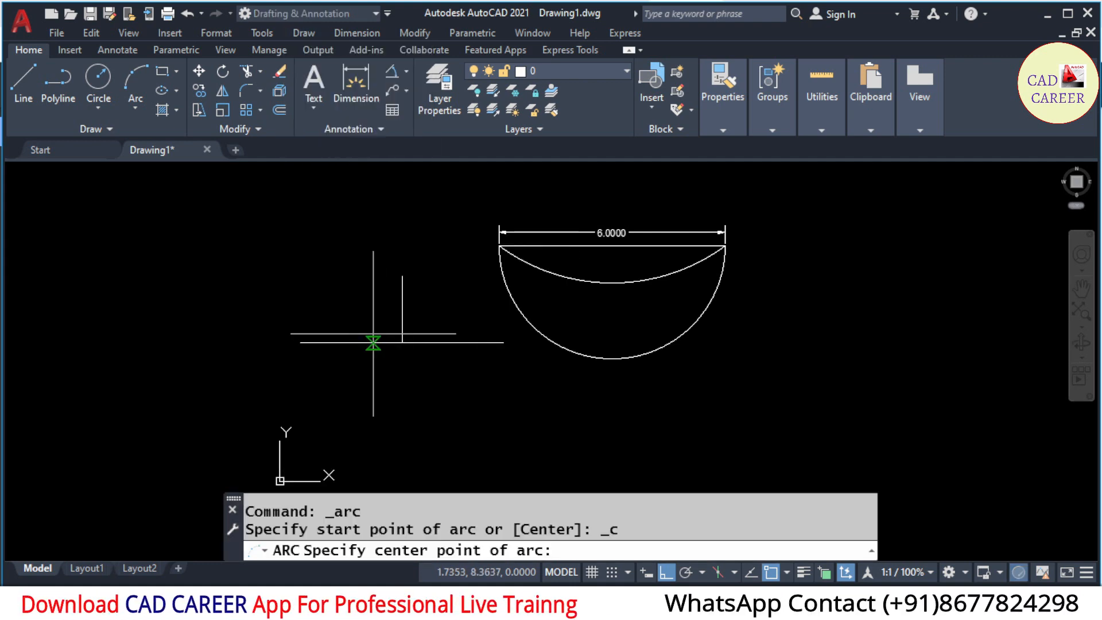
scroll(370, 333, "up", 2)
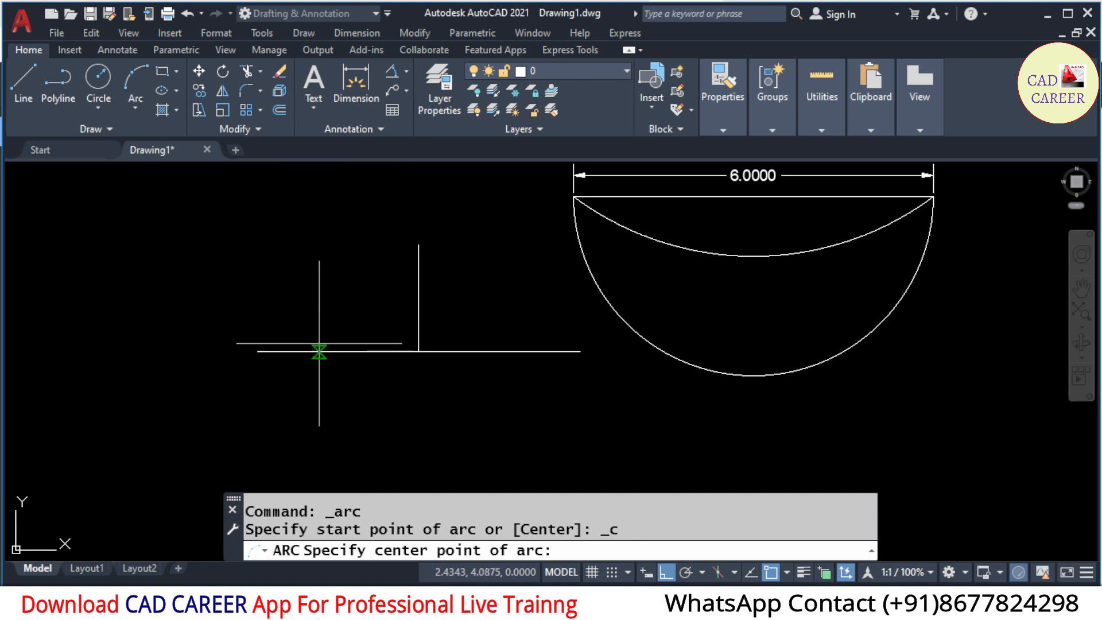
left_click(419, 351)
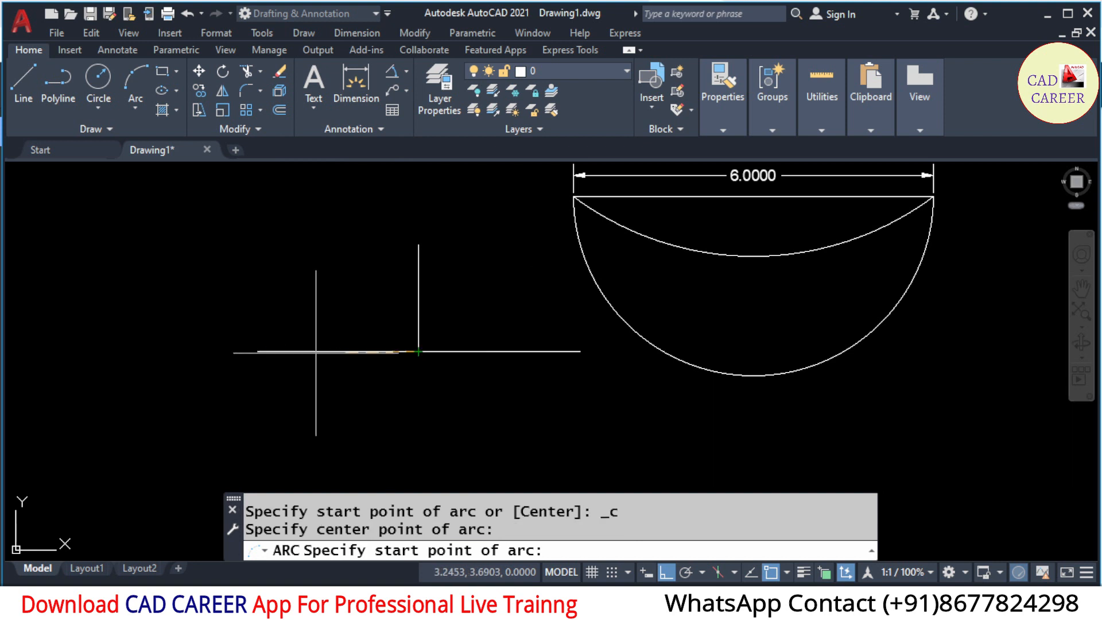
left_click(257, 351)
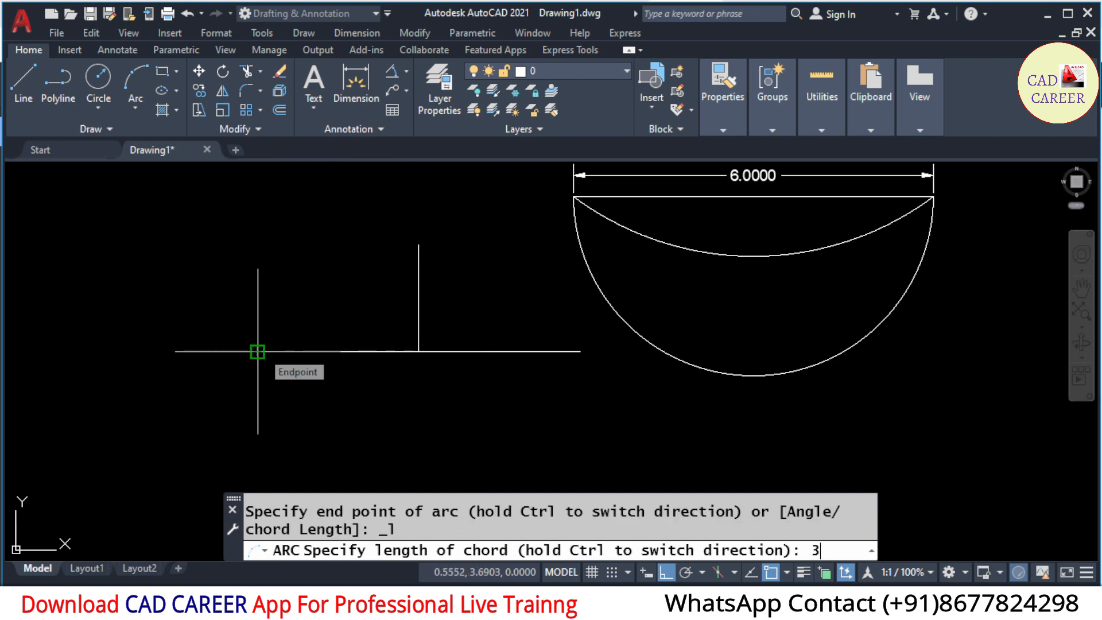
key("Return")
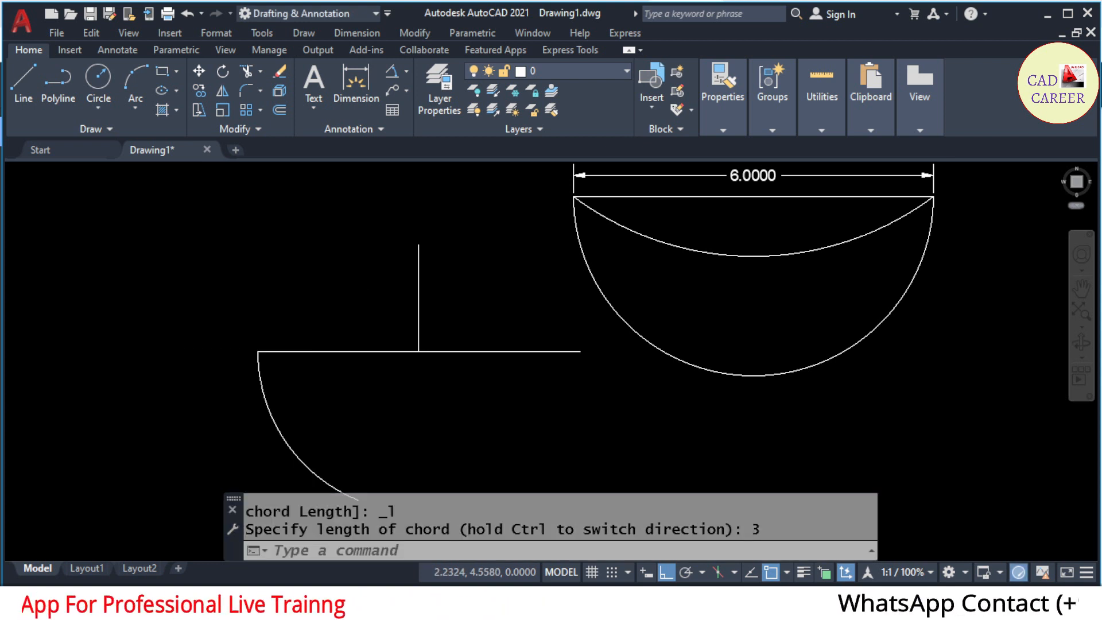
scroll(393, 225, "down", 1)
scroll(334, 342, "up", 1)
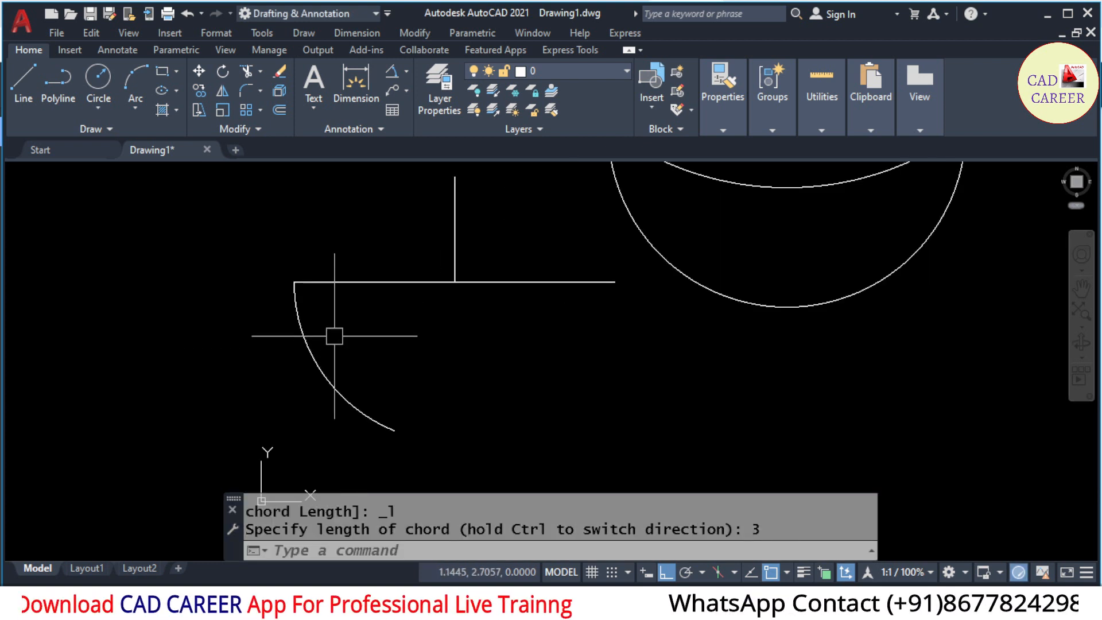
Add a diameter dimension to the chord-length arc, placing its text outside the arc on the lower-left side.
left_click(356, 32)
left_click(372, 189)
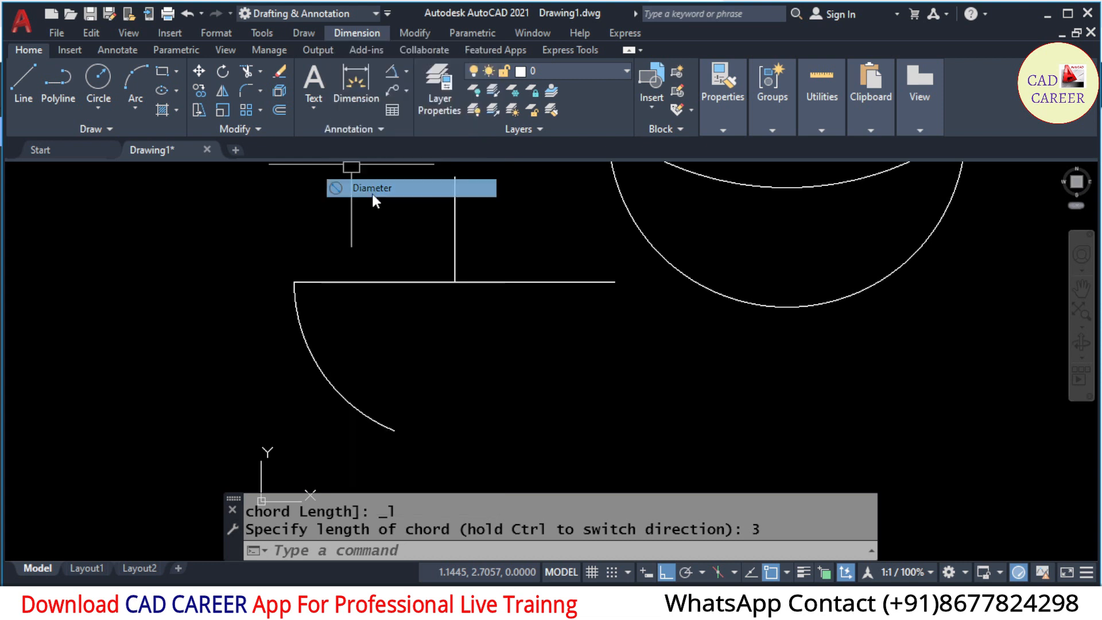
left_click(297, 317)
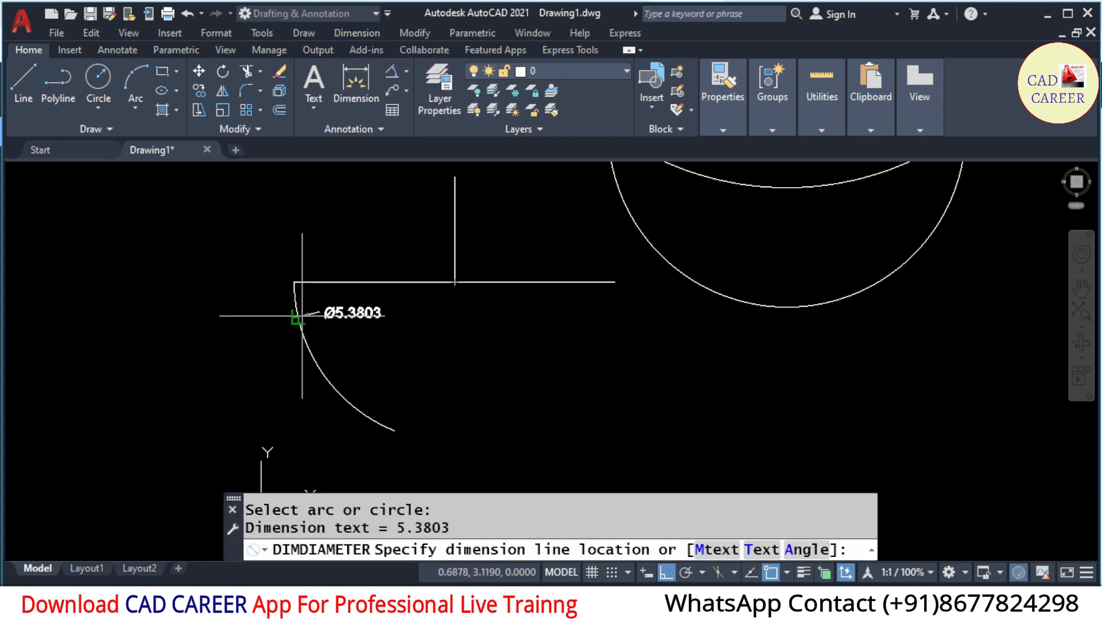
left_click(244, 374)
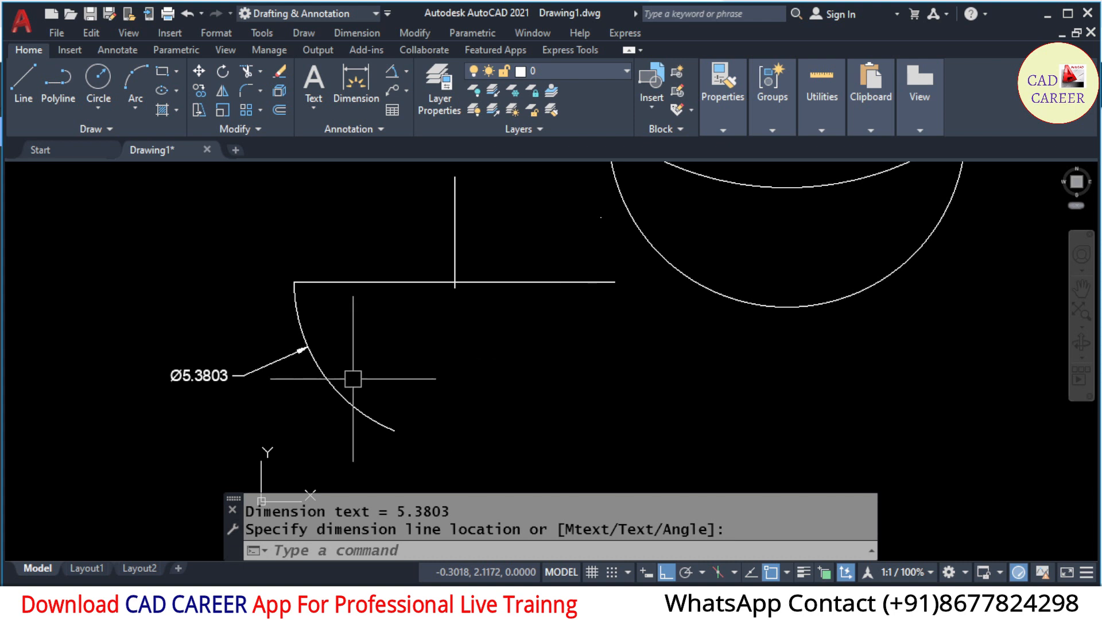
Erase all the arcs, dimensions and remaining construction lines to leave the drawing empty.
scroll(353, 376, "down", 2)
left_click(356, 343)
left_click(232, 386)
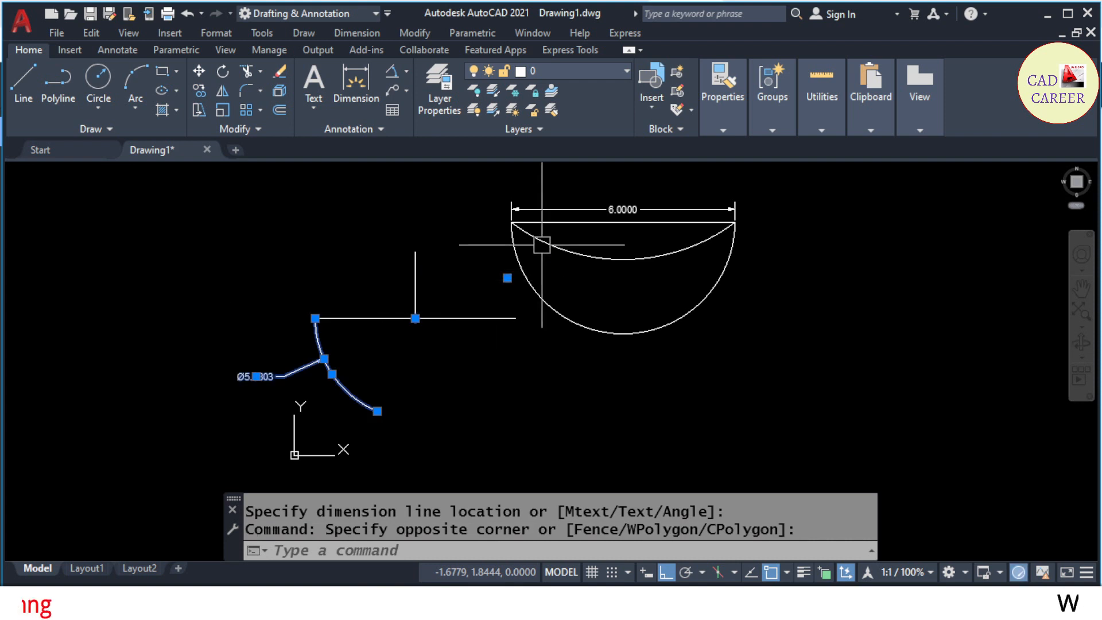
left_click(634, 176)
left_click(539, 366)
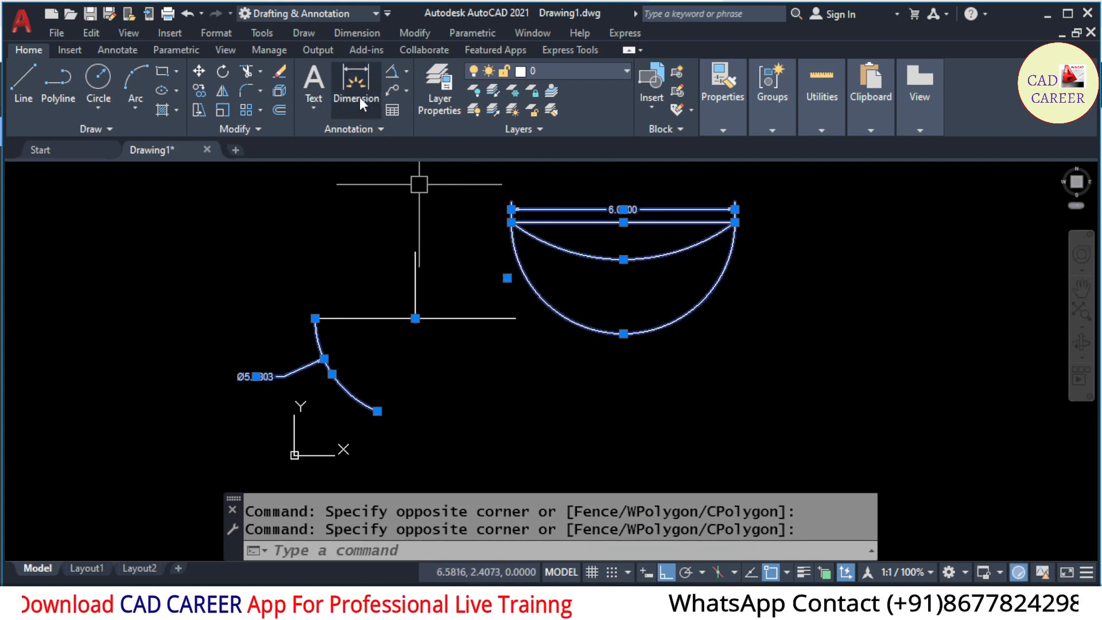
left_click(280, 70)
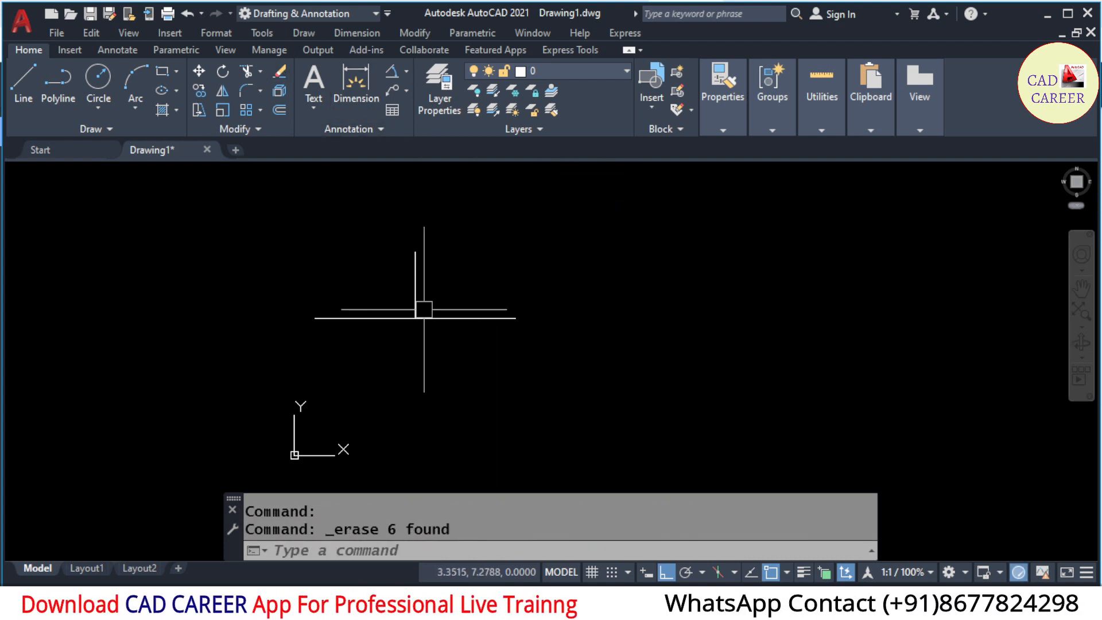
left_click(469, 258)
left_click(379, 333)
left_click(278, 71)
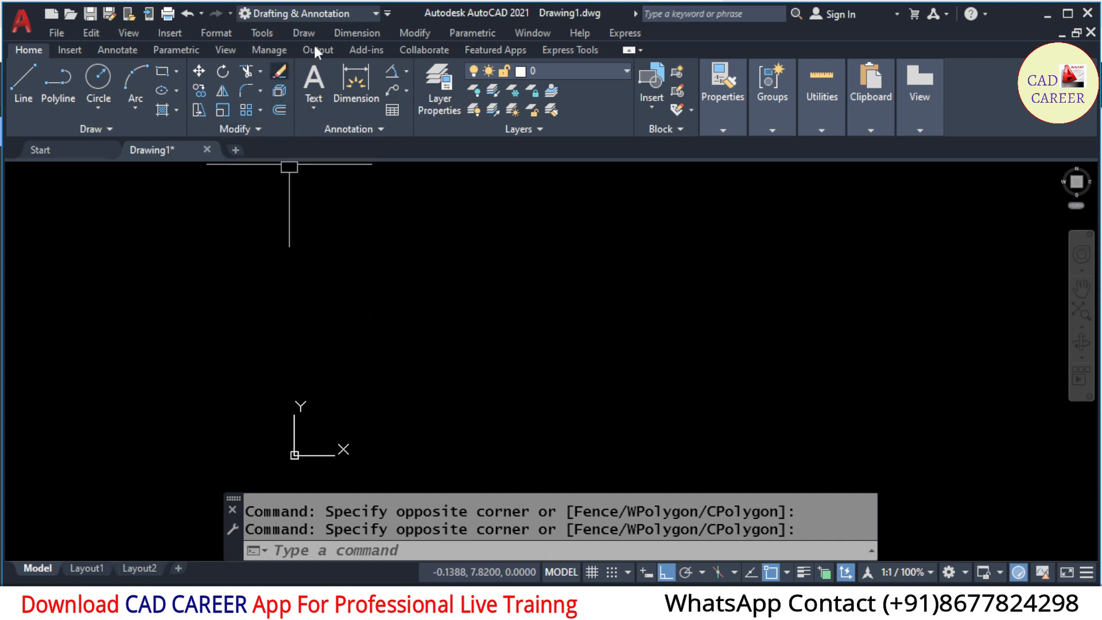
Draw an upward-bulging three-point arc with level endpoints about 5.68 units apart.
left_click(304, 33)
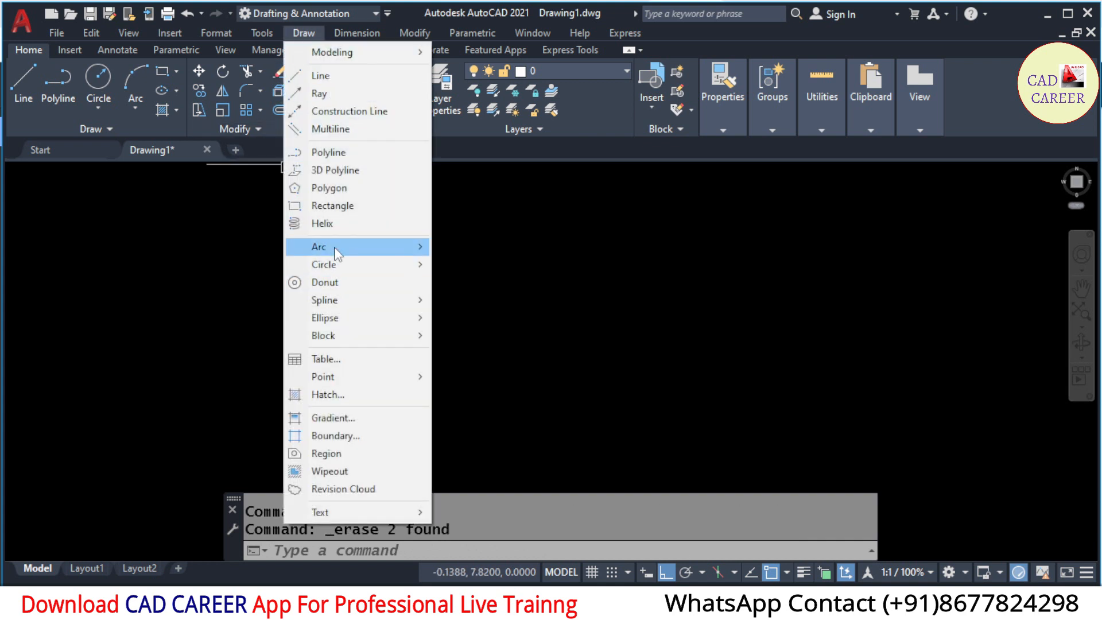
mouse_move(339, 246)
left_click(472, 243)
left_click(337, 351)
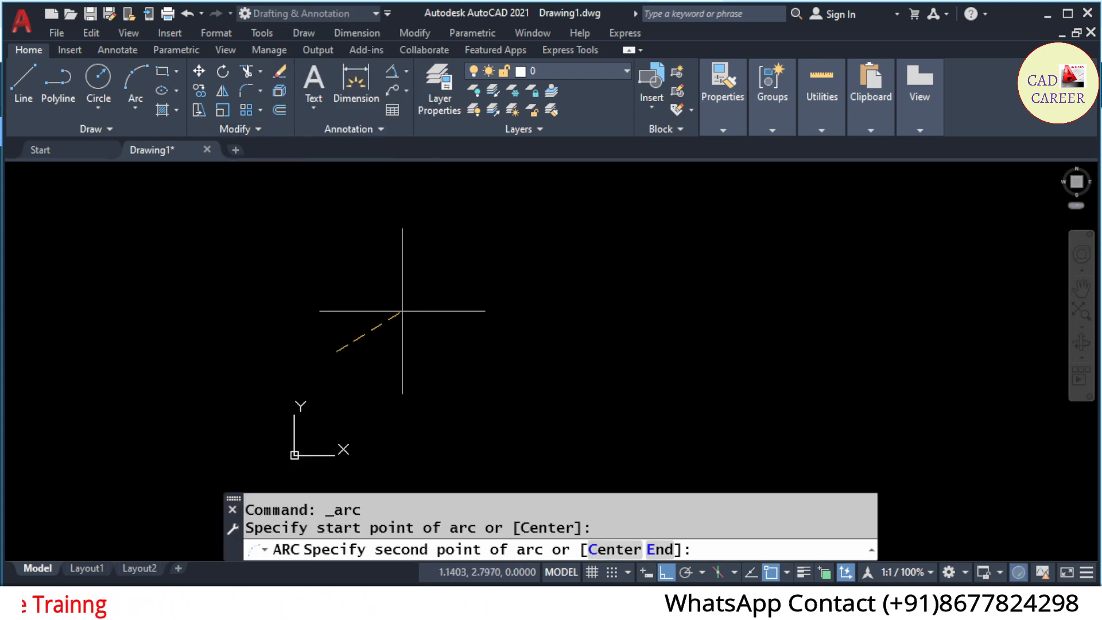
left_click(442, 286)
left_click(548, 351)
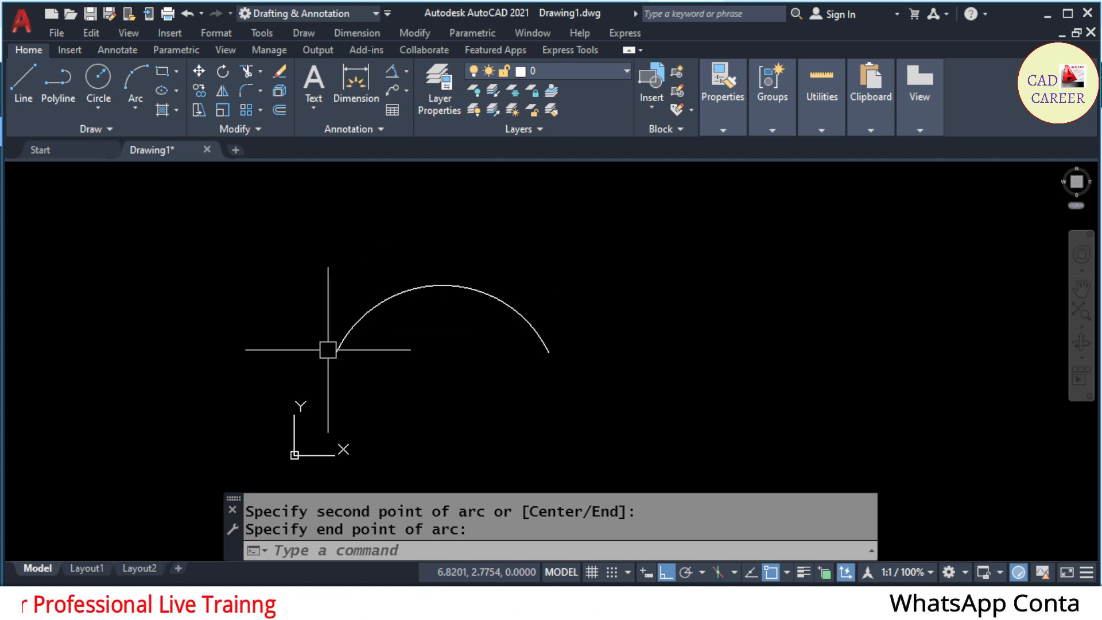
left_click(544, 346)
Continue a tangent arc from the first arc's right end, ending level with it about 4.4 units away.
left_click(302, 33)
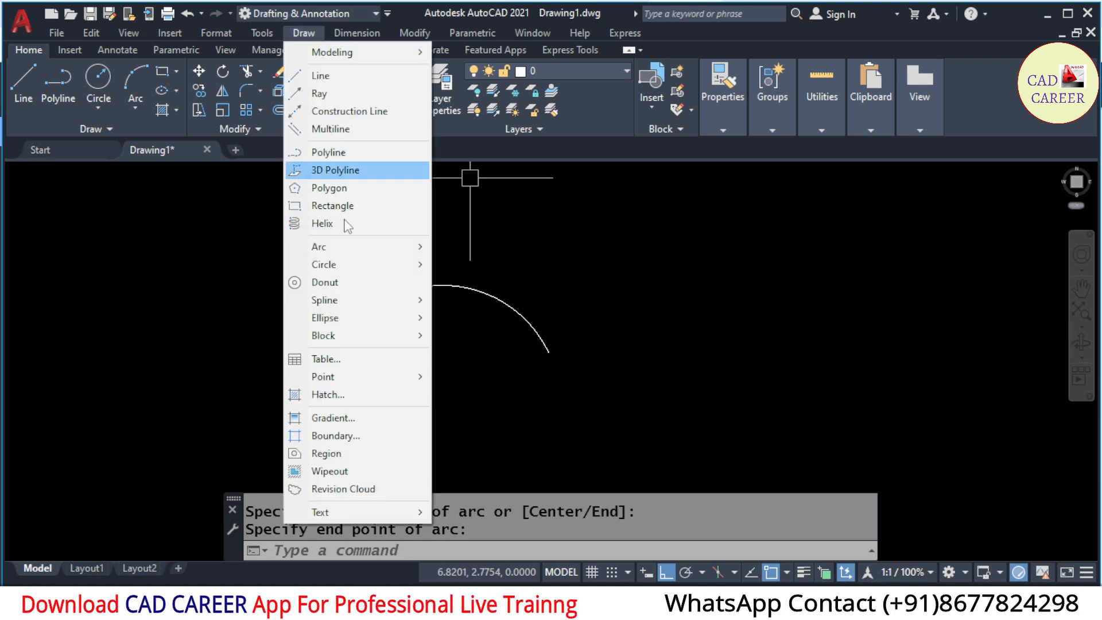
mouse_move(350, 245)
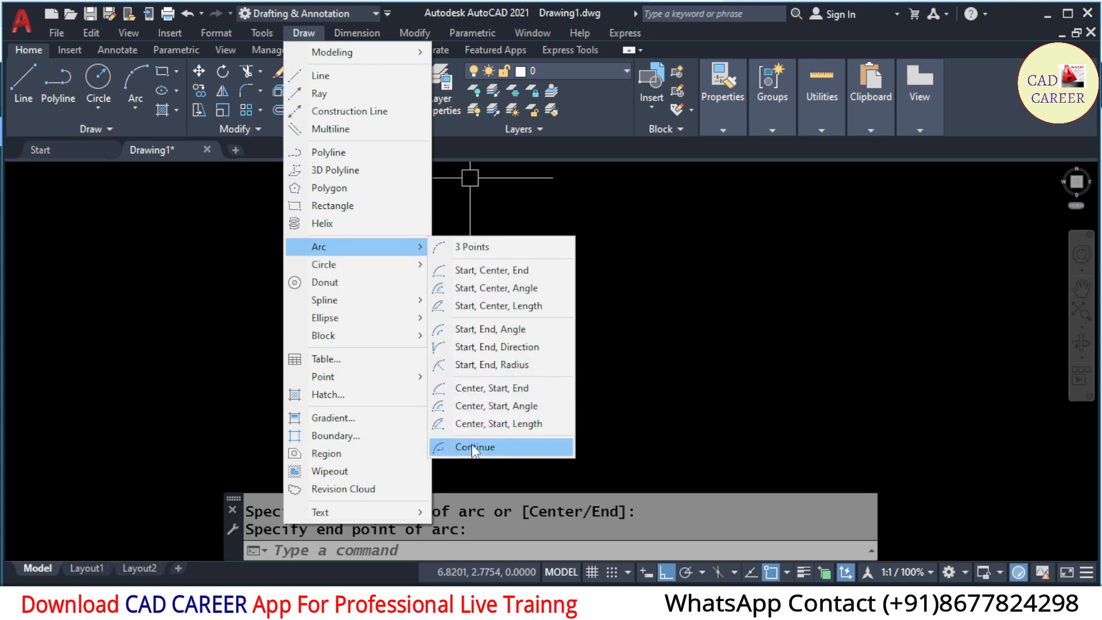
left_click(474, 447)
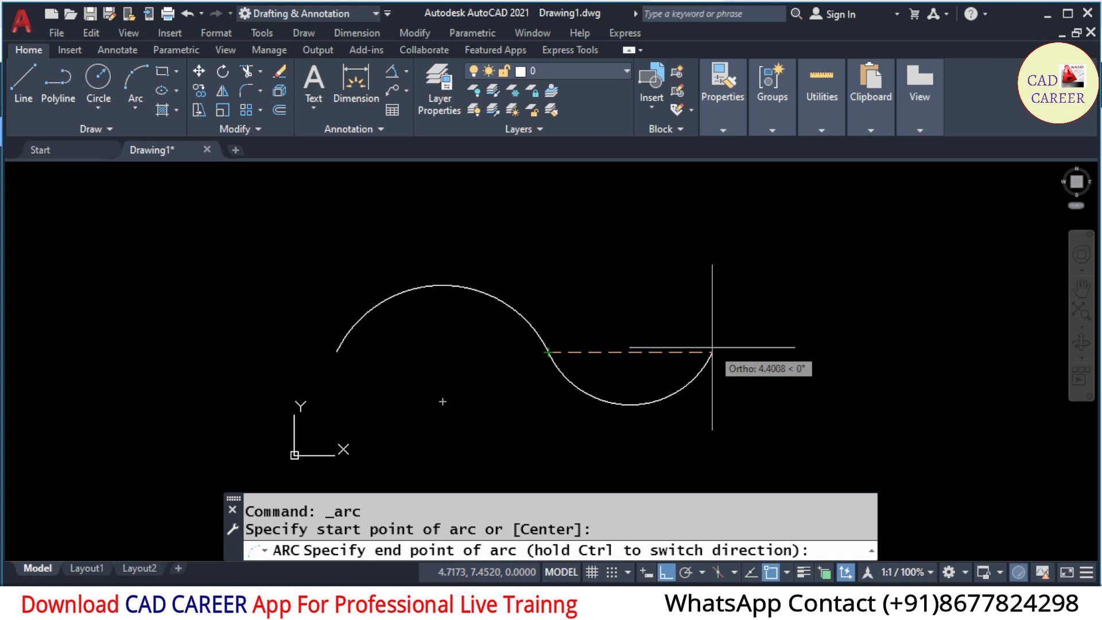
left_click(713, 347)
Continue the wave with a third tangent arc bulging upward, ending level with the previous endpoints.
left_click(292, 34)
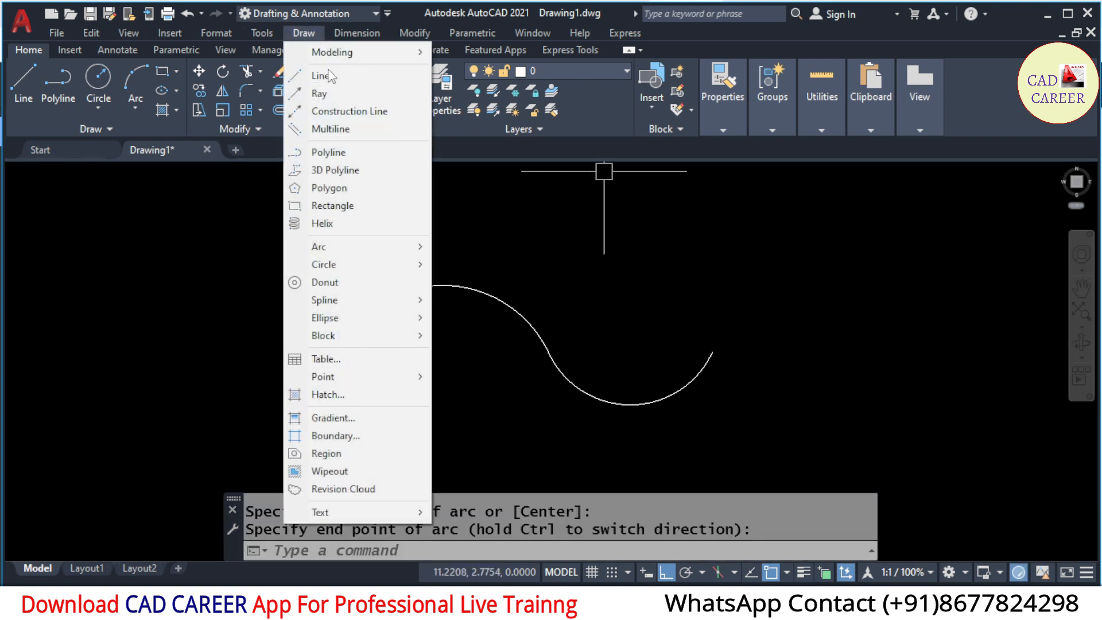
mouse_move(353, 247)
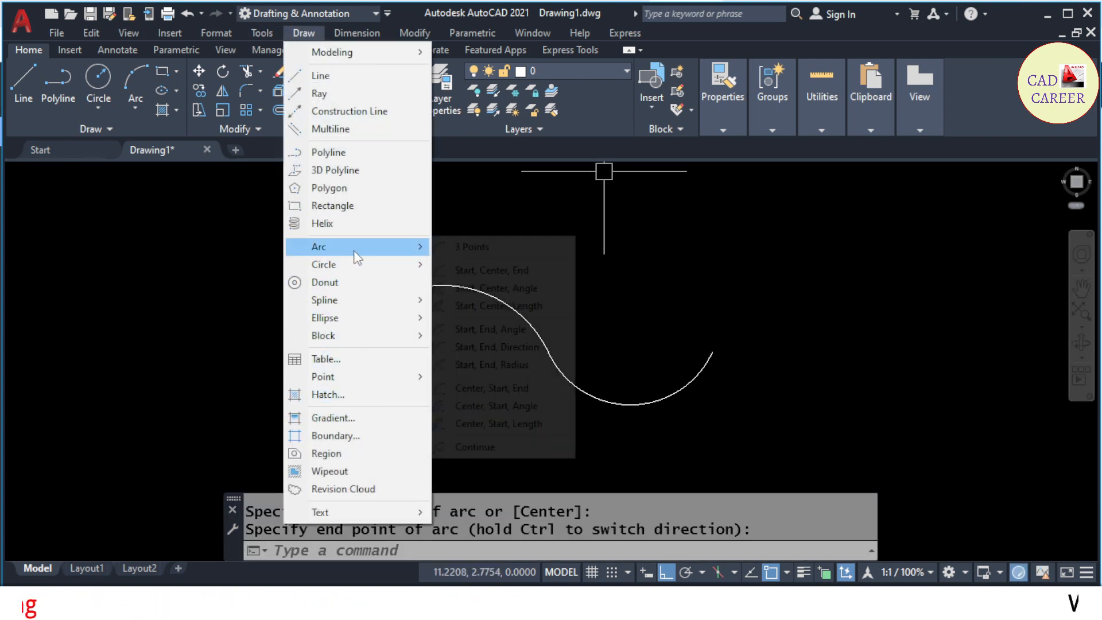
left_click(492, 446)
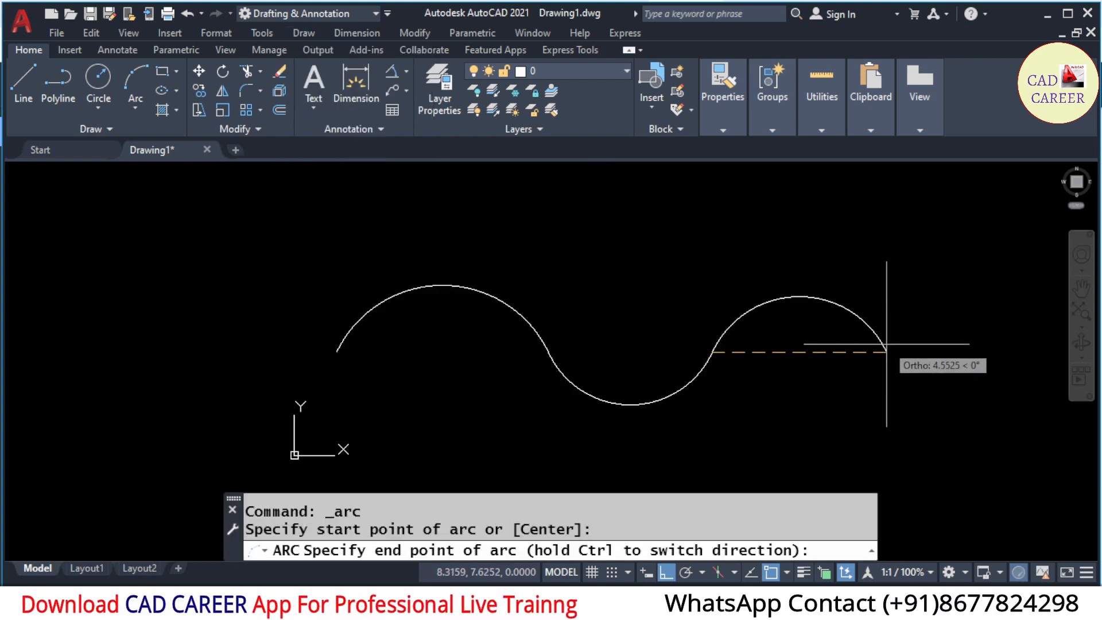
left_click(894, 352)
scroll(638, 367, "down", 3)
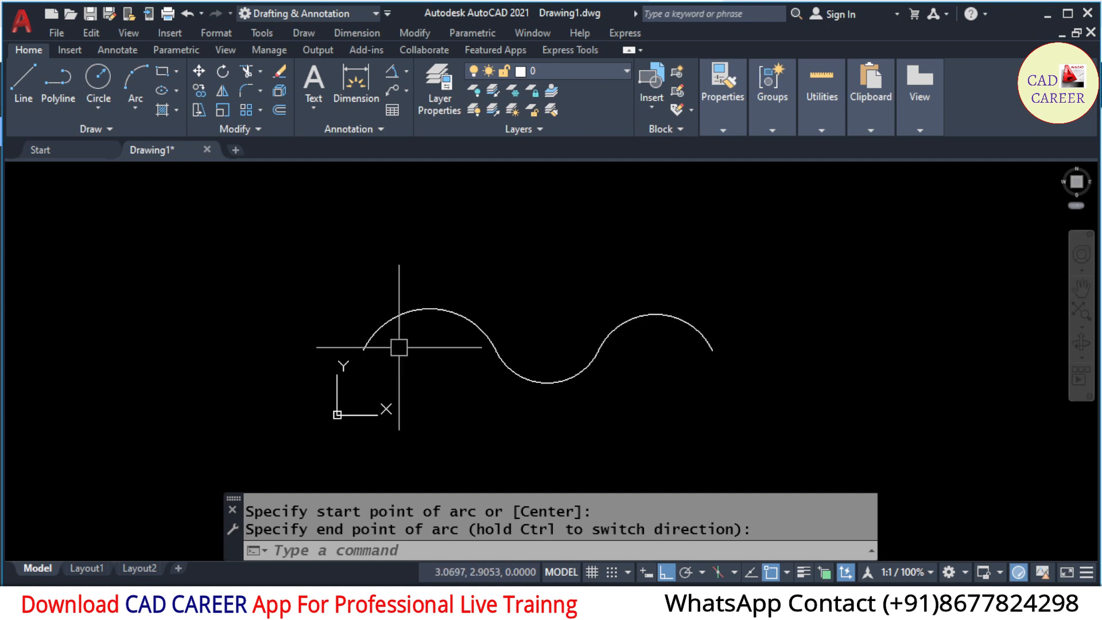
scroll(566, 344, "up", 3)
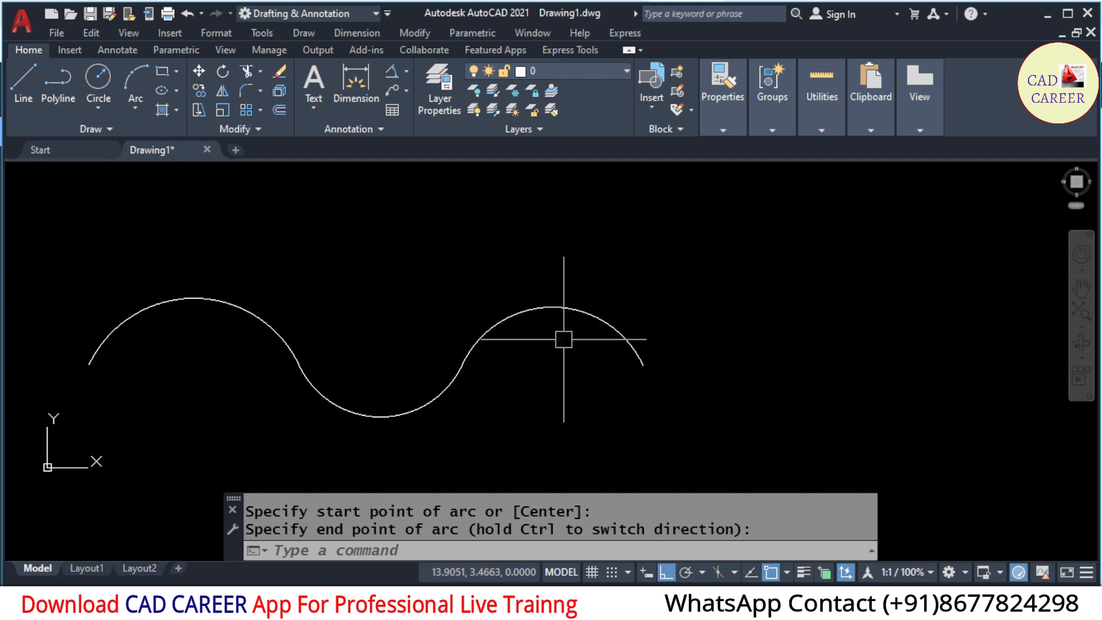
Continue the wave with a fourth tangent arc bulging downward, ending at about 22.61, 2.78.
left_click(315, 34)
mouse_move(342, 246)
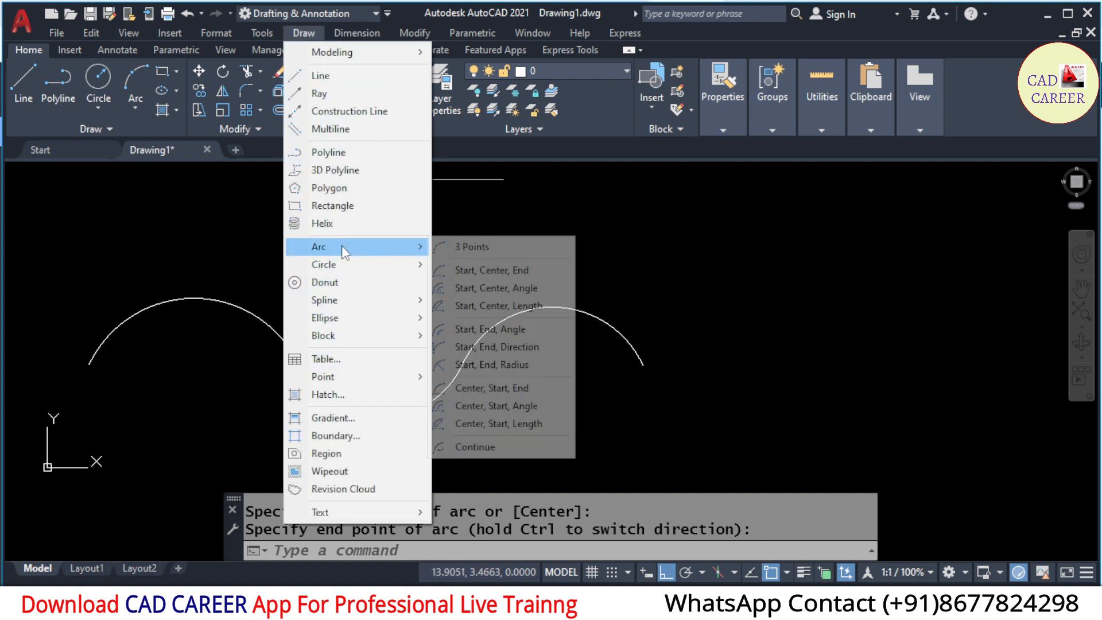
left_click(471, 446)
left_click(880, 363)
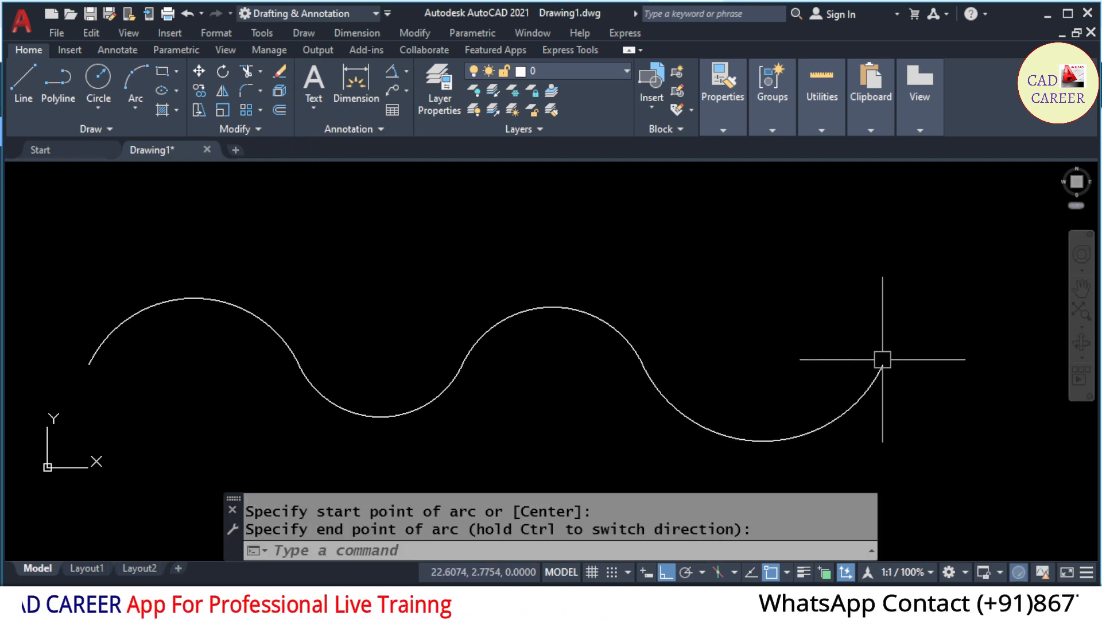
Continue the wave with a fifth tangent arc bulging upward, ending at about 29.69, 2.78.
left_click(307, 33)
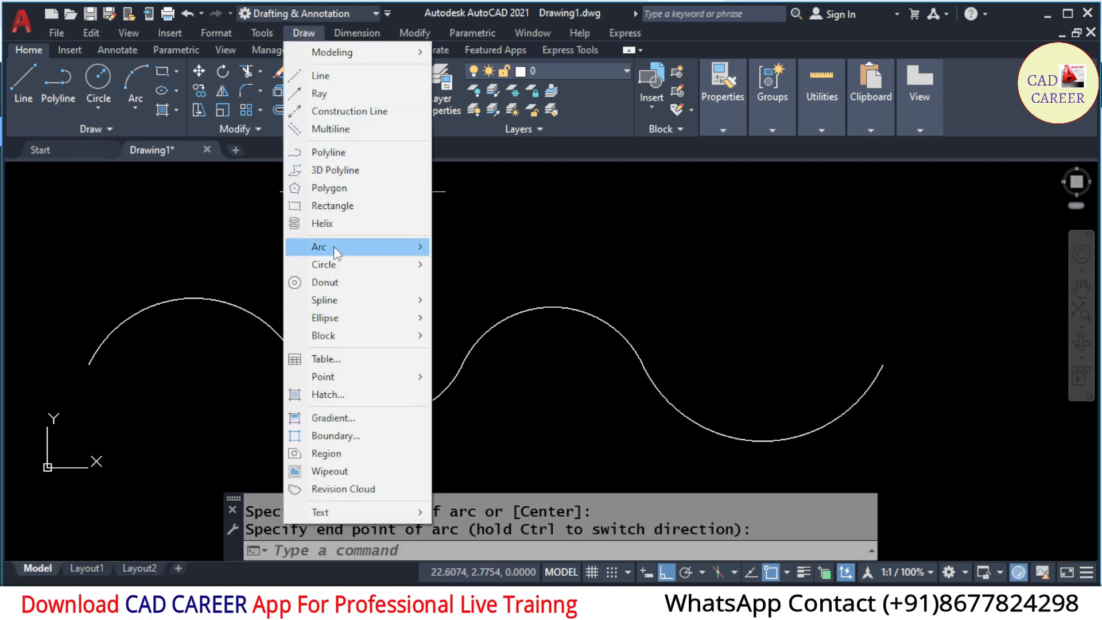
mouse_move(333, 246)
left_click(471, 446)
scroll(502, 430, "down", 4)
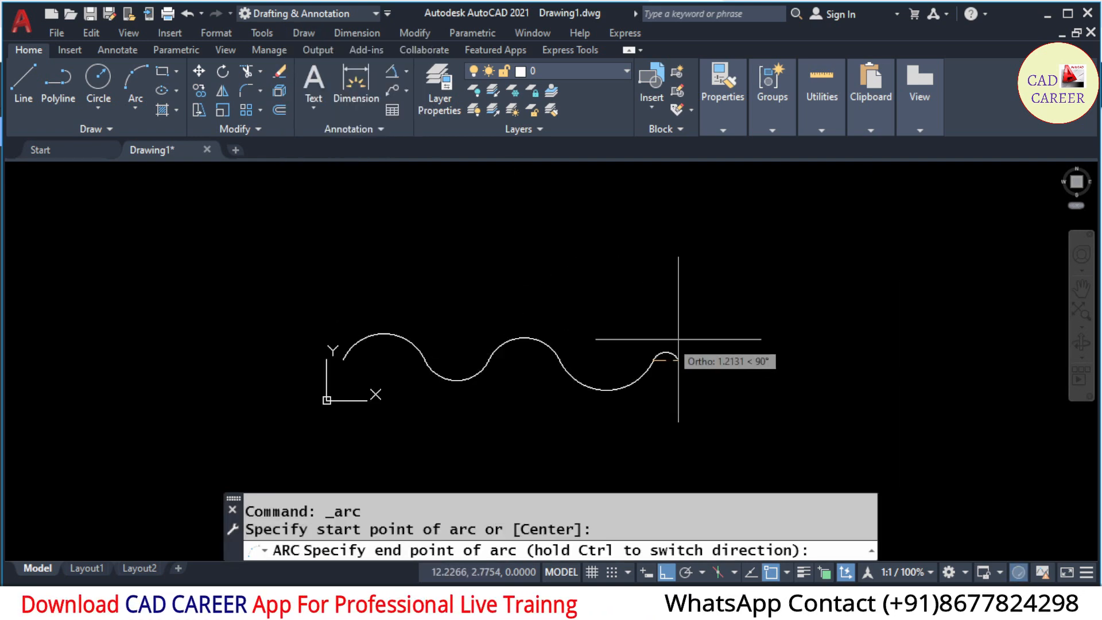
left_click(757, 360)
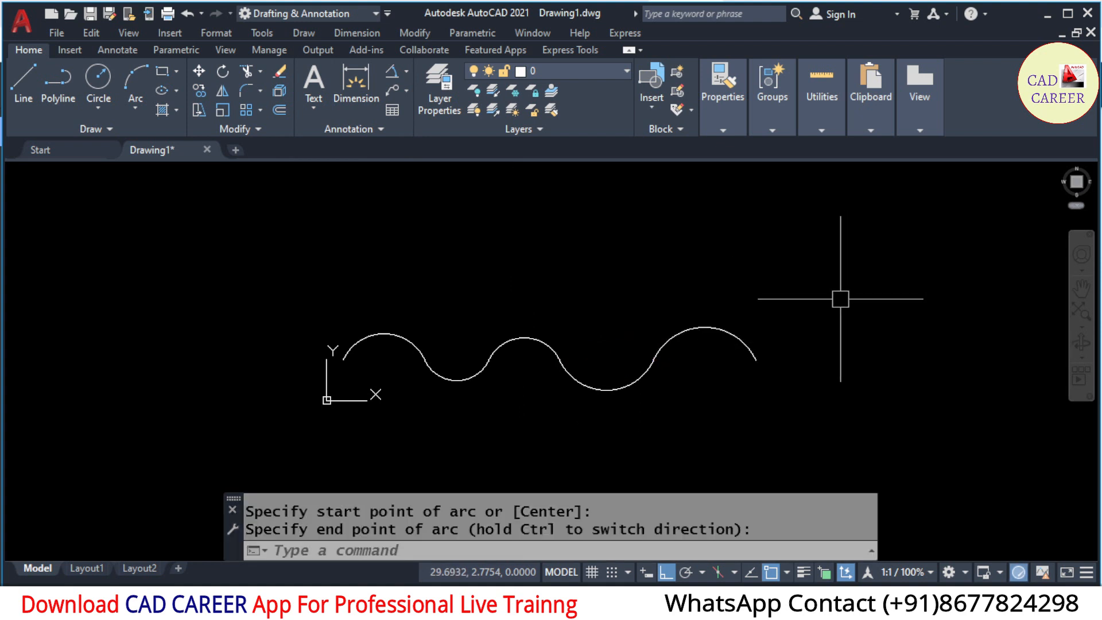
Add an arc length dimension to the first arc of the wave, placing it above the arc.
scroll(368, 342, "up", 4)
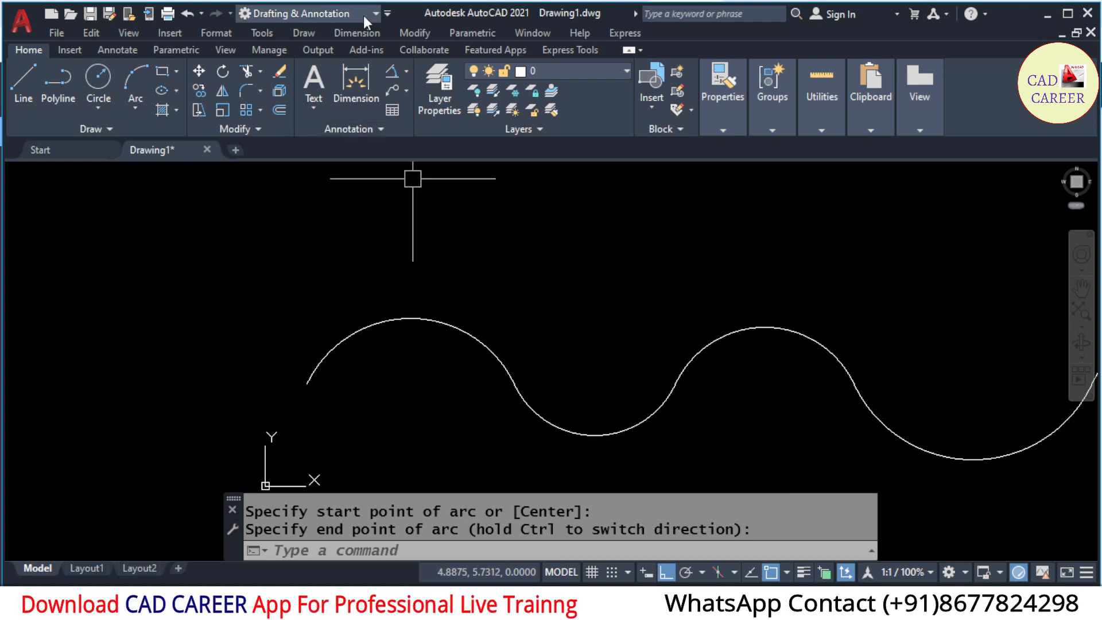
left_click(364, 32)
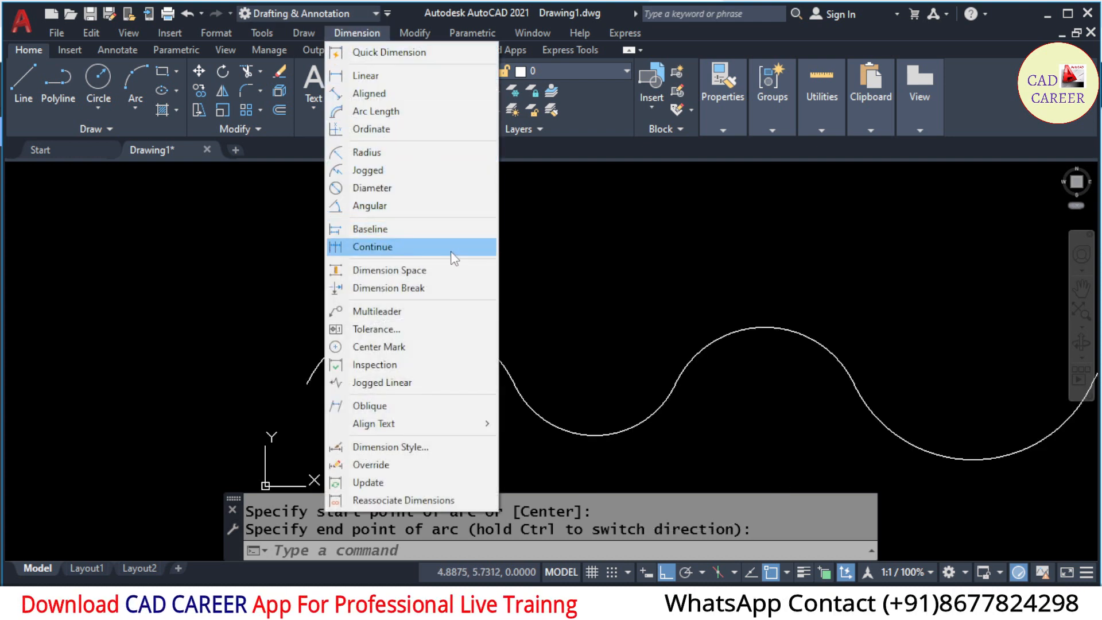
left_click(421, 112)
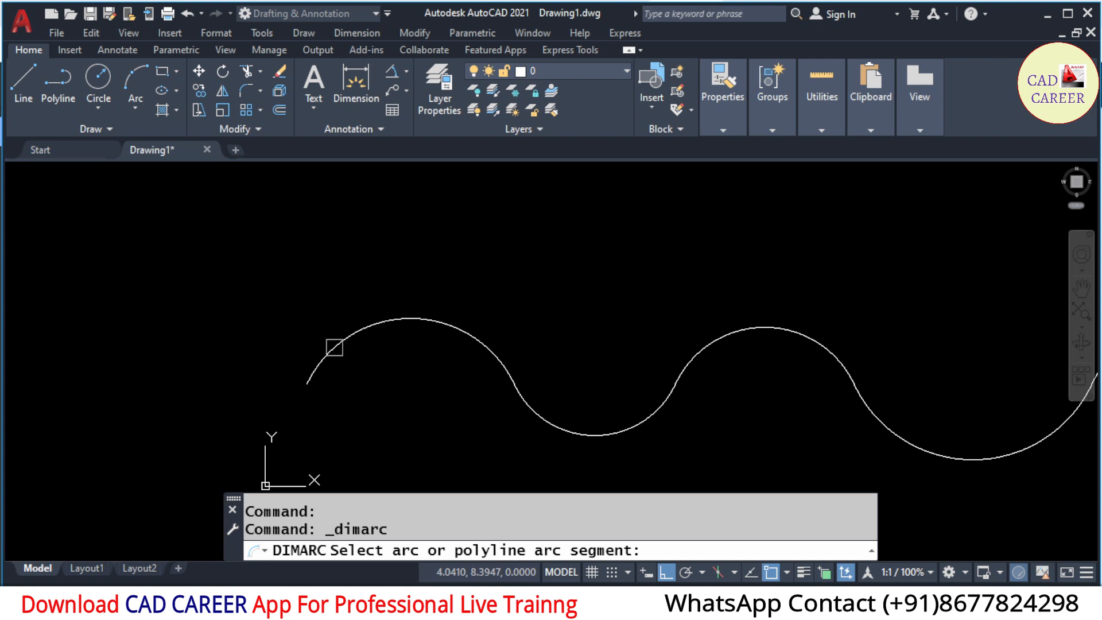
left_click(377, 327)
left_click(430, 216)
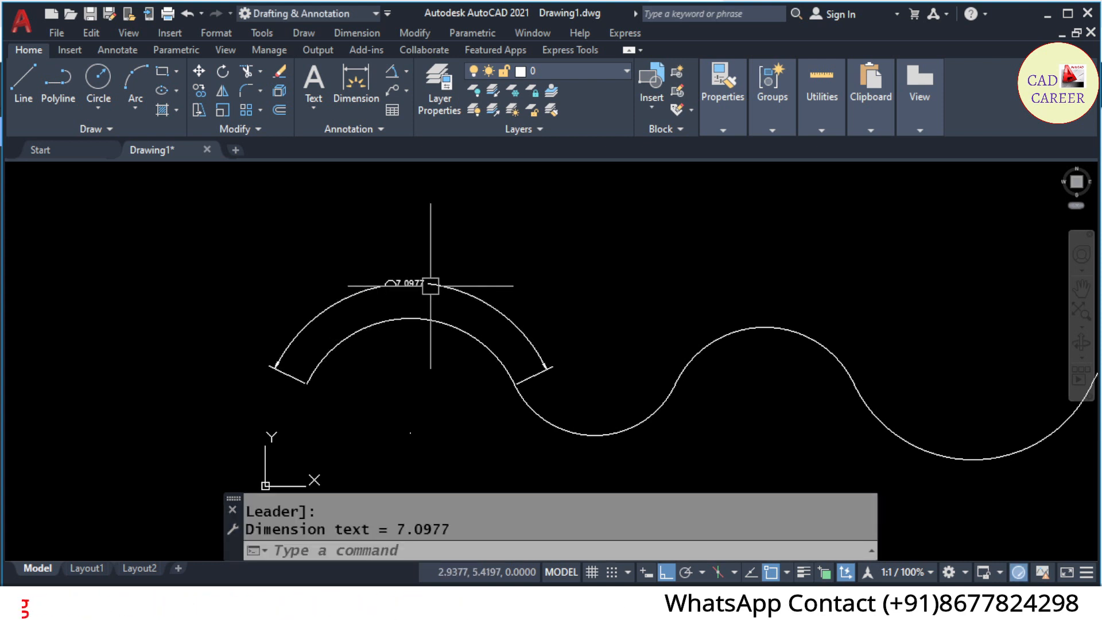
scroll(333, 218, "up", 4)
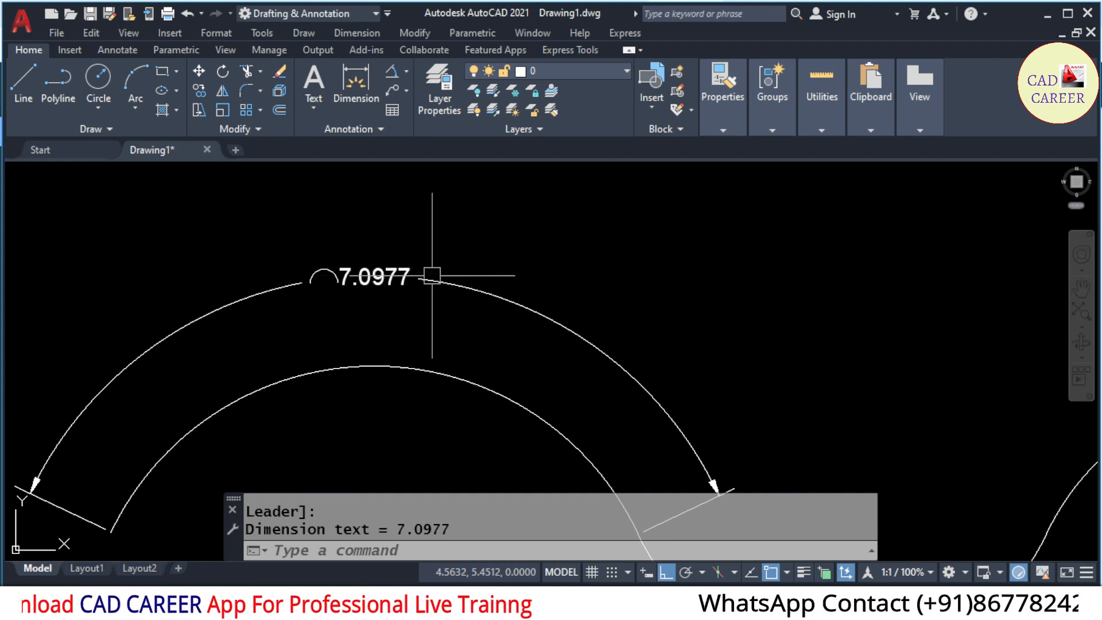
scroll(406, 190, "down", 3)
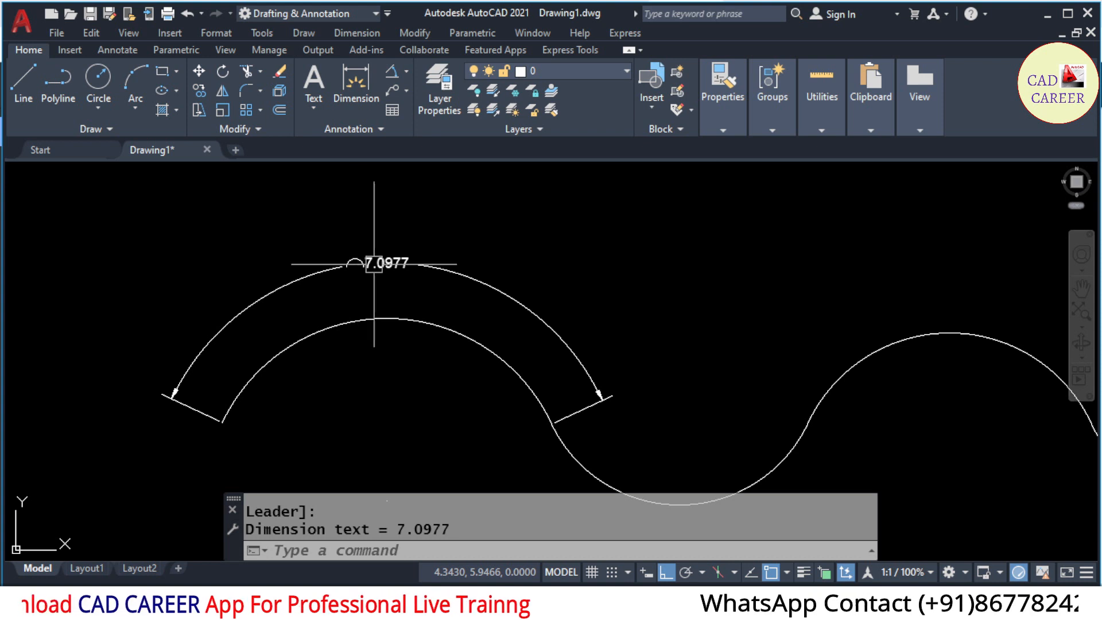
mouse_move(405, 264)
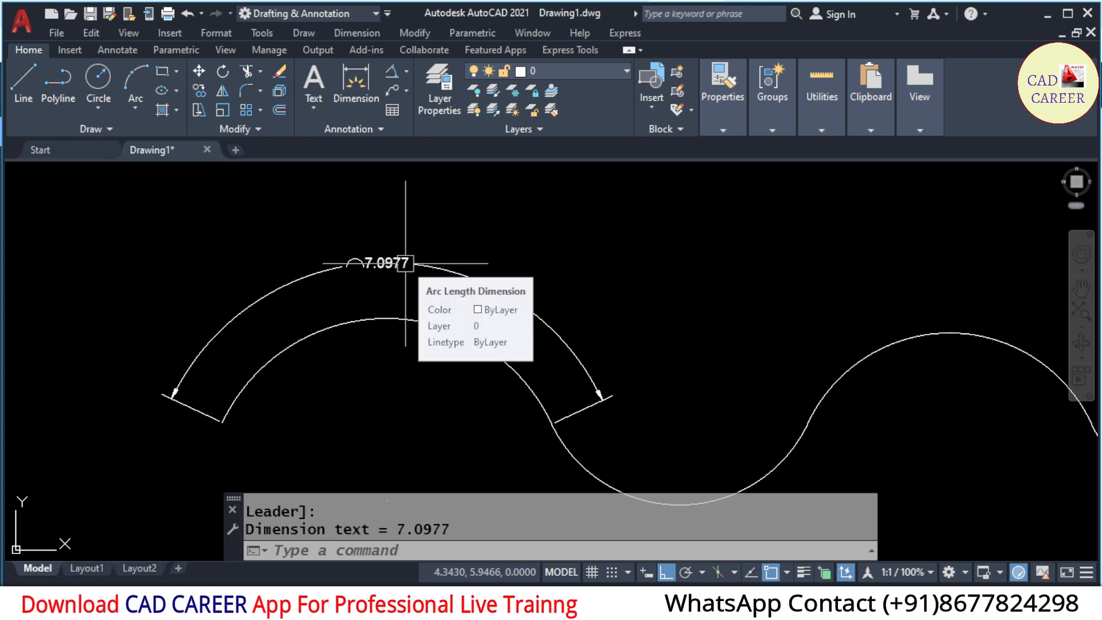
Add an aligned dimension between the first arc's two endpoints, placing it just below the arc.
left_click(405, 69)
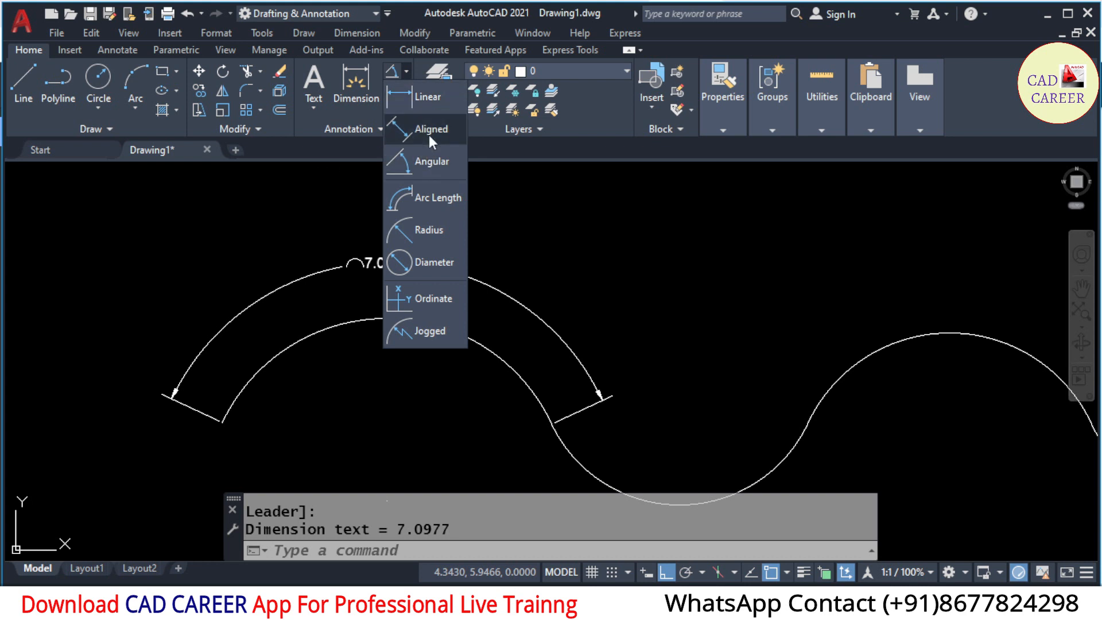
left_click(428, 132)
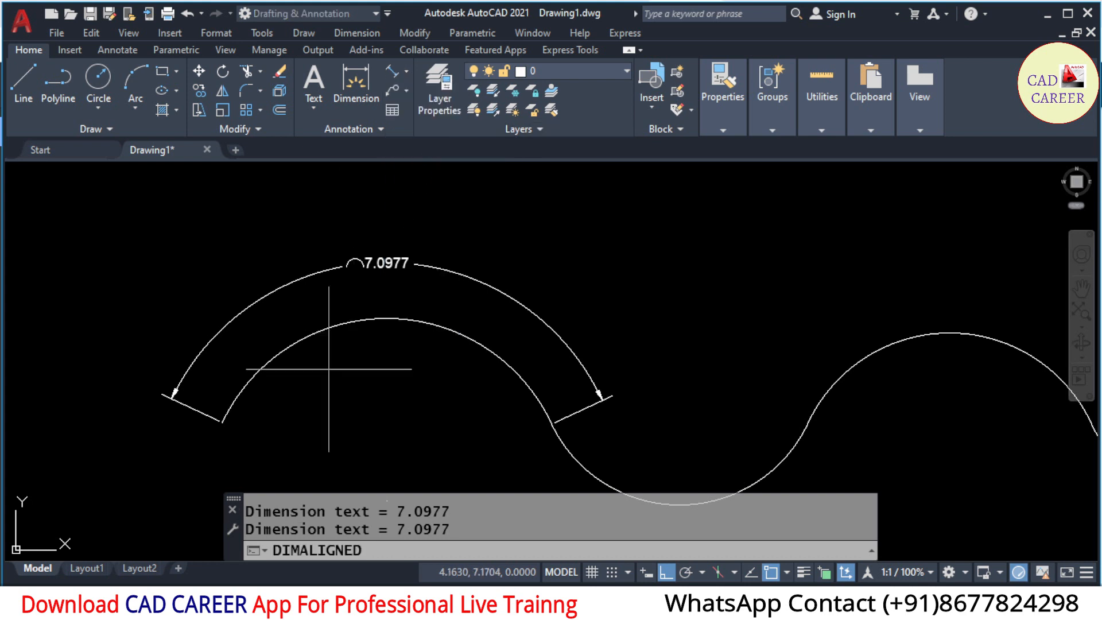
left_click(222, 421)
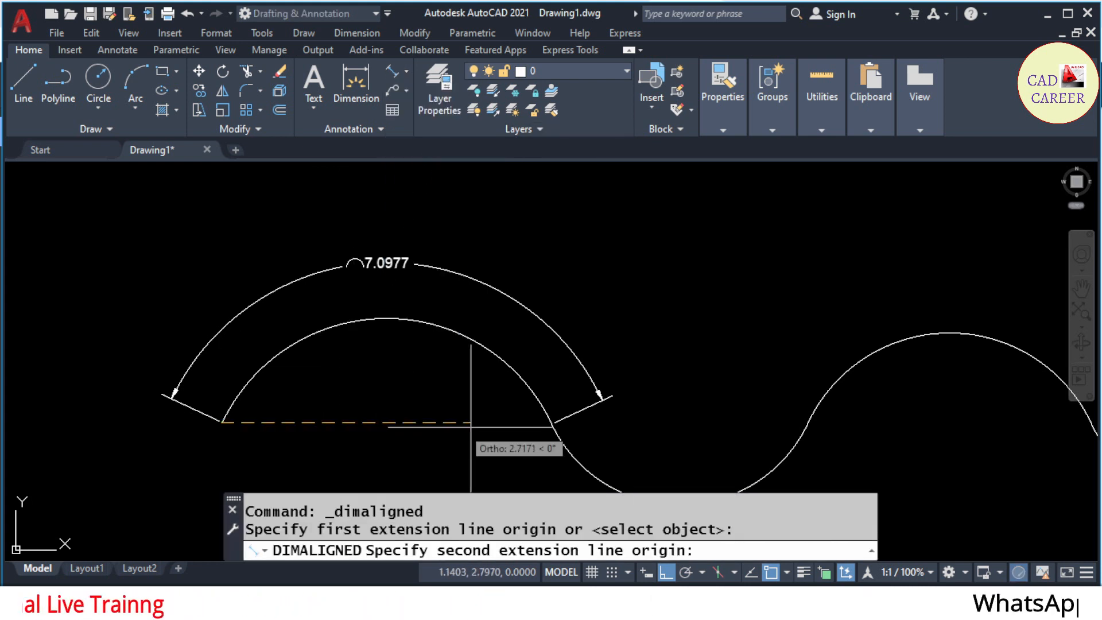
left_click(552, 422)
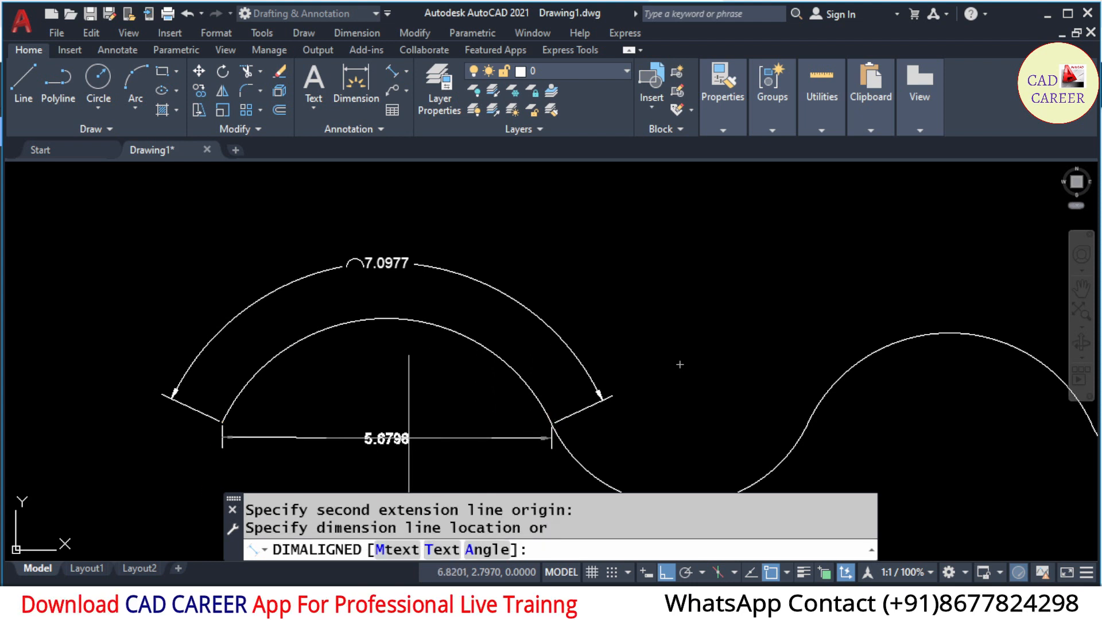
left_click(409, 437)
scroll(377, 445, "up", 1)
scroll(377, 445, "down", 1)
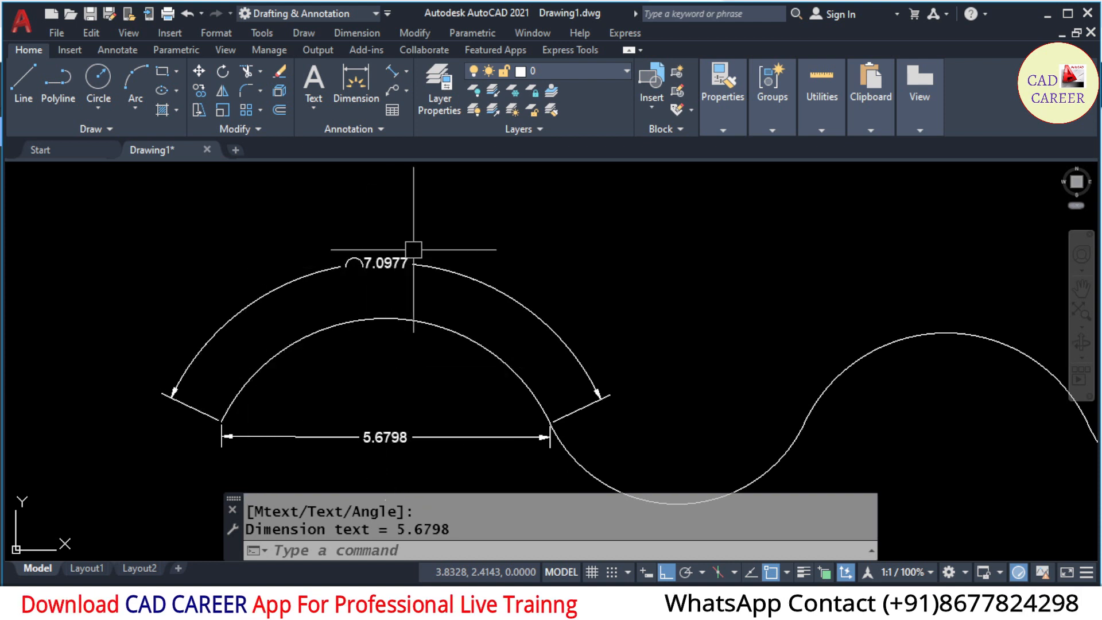
mouse_move(413, 249)
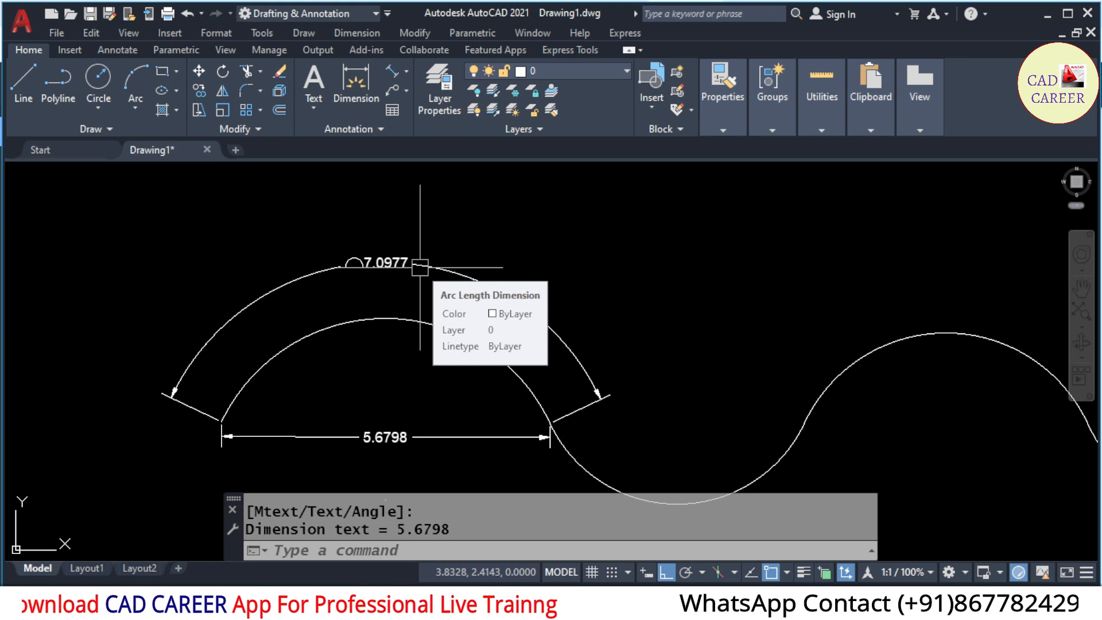
Erase the whole wave of five arcs together with its arc length and aligned dimensions.
scroll(449, 254, "down", 5)
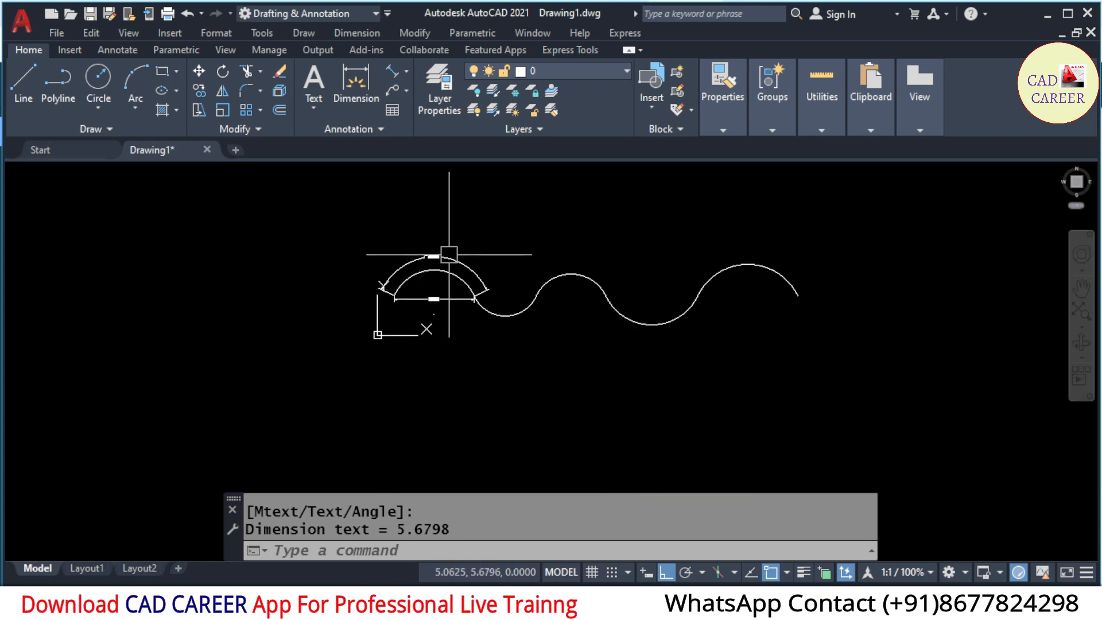
left_click(816, 237)
left_click(365, 345)
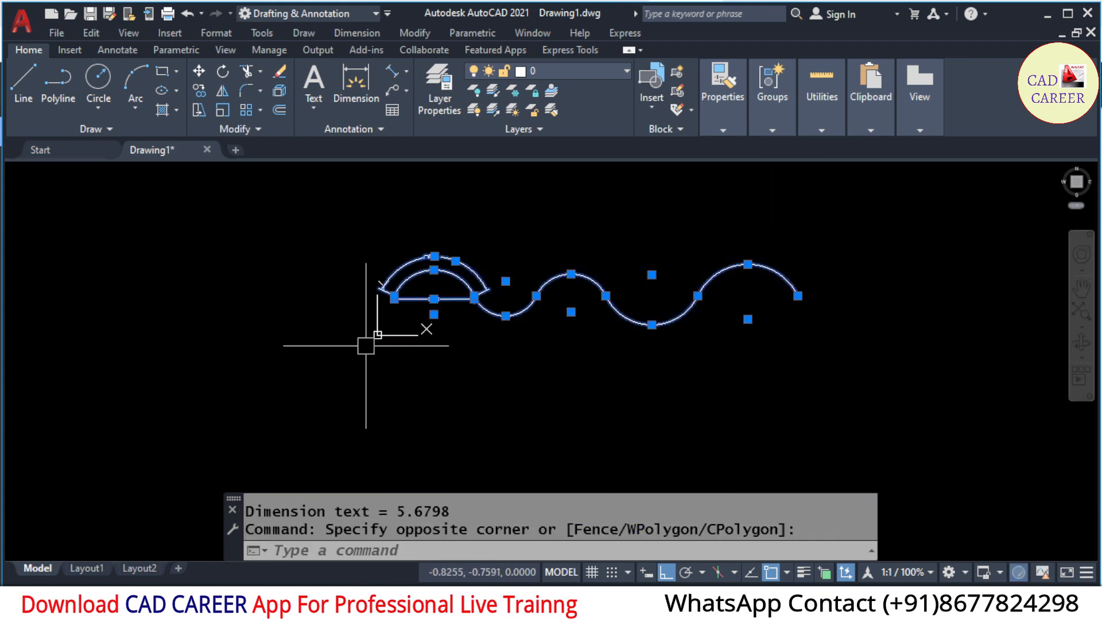
left_click(277, 71)
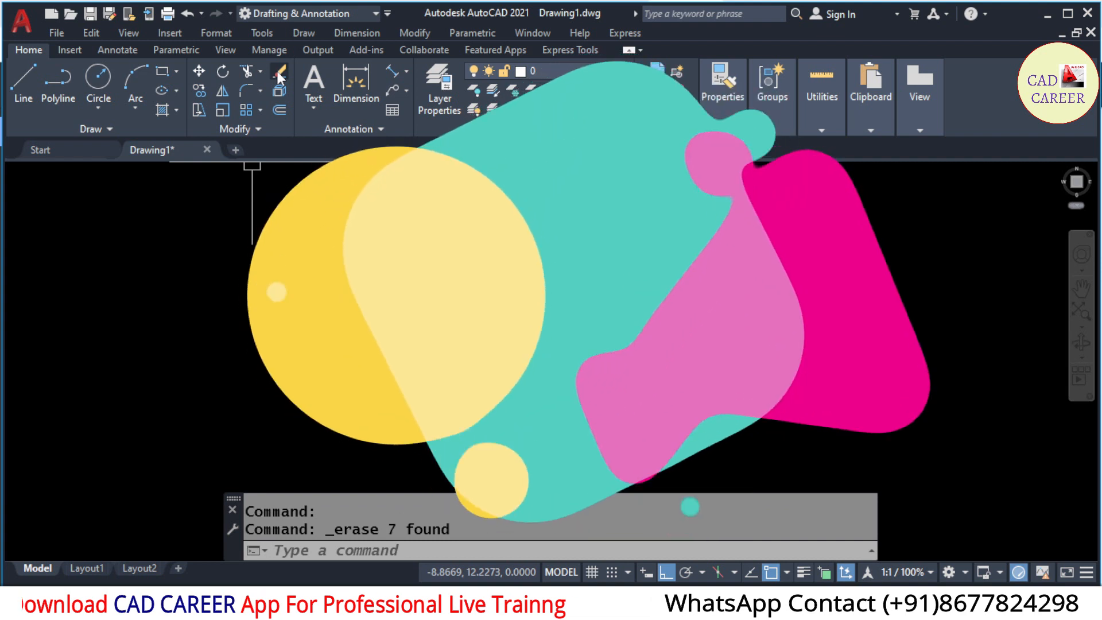
type("Z")
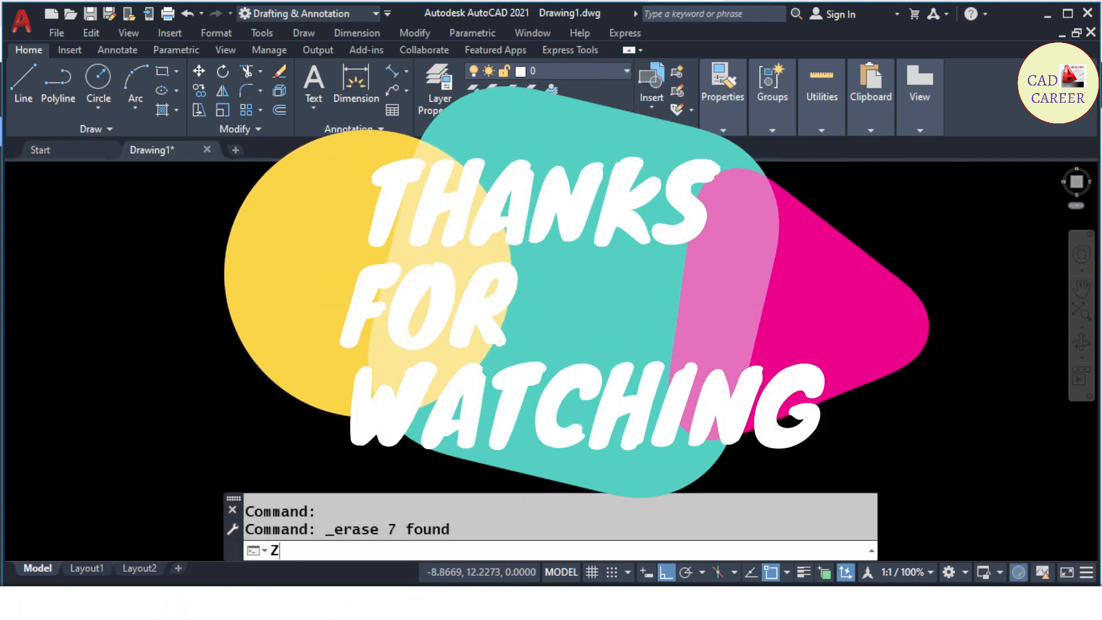